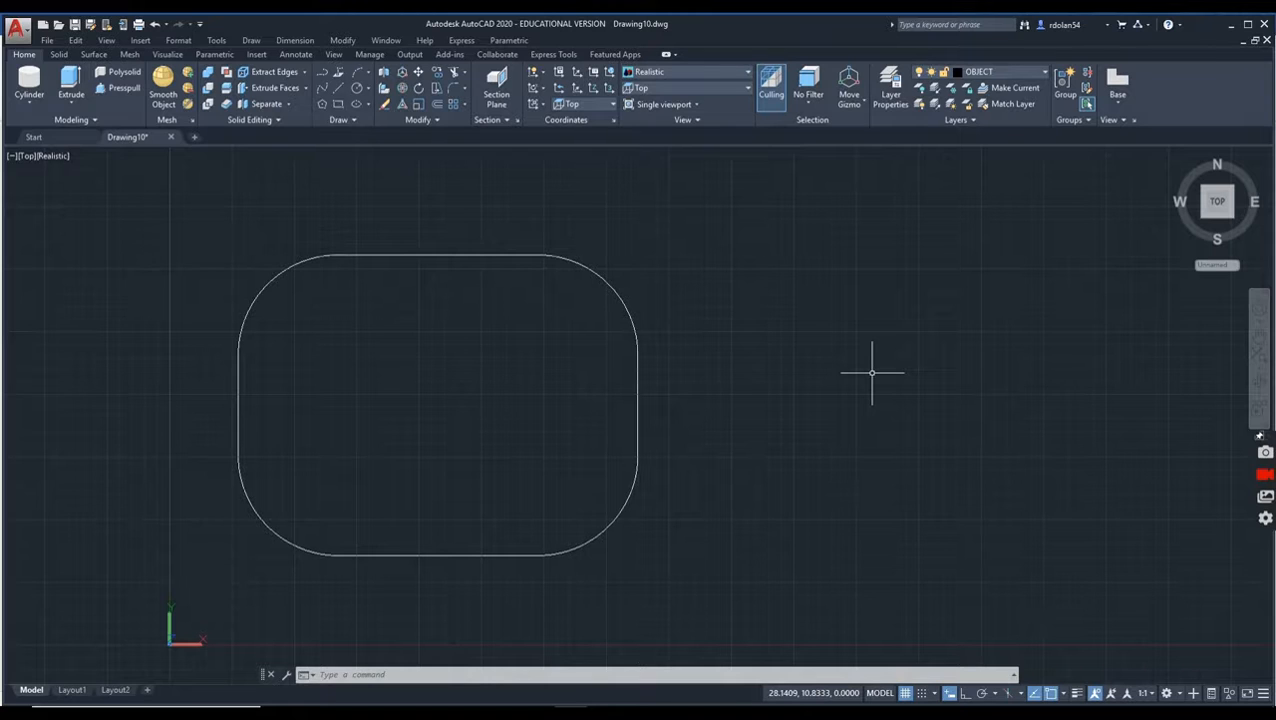
Step: Switch to the SE Isometric view and extrude the closed rounded-rectangle profile to a height of 0.625
{"action": "left_click", "coordinate": [655, 89]}
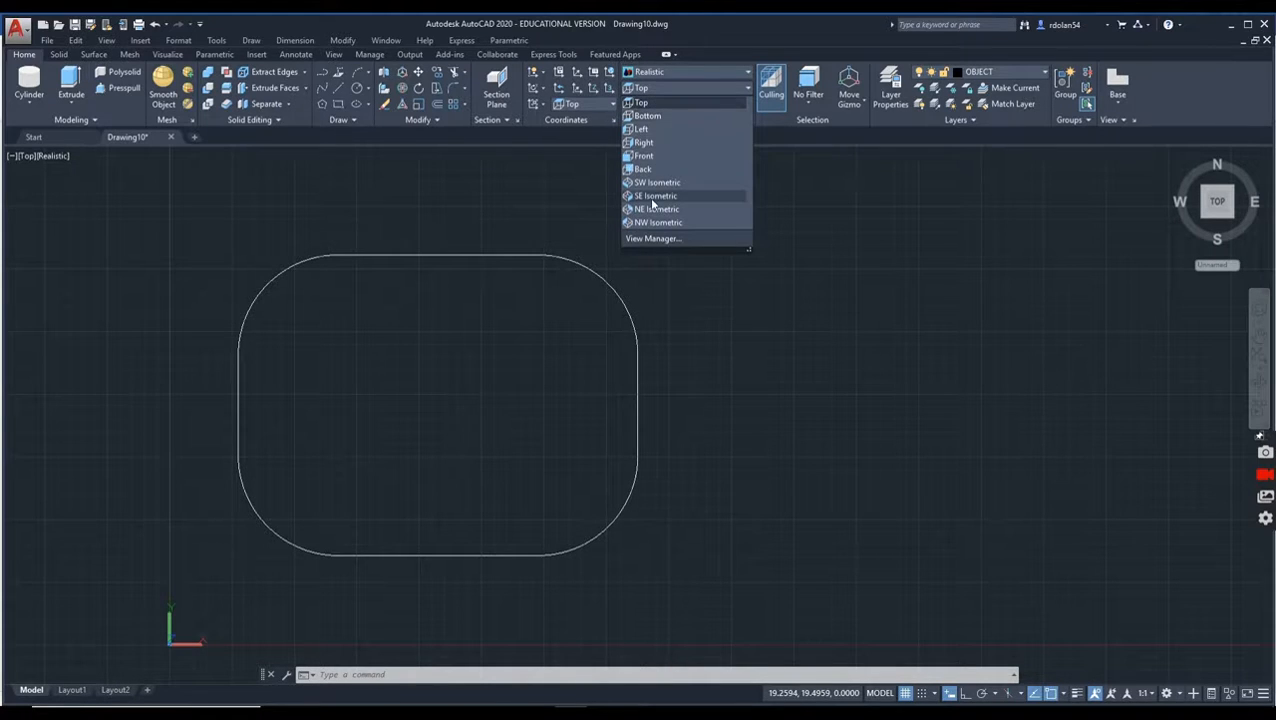
{"action": "left_click", "coordinate": [652, 198]}
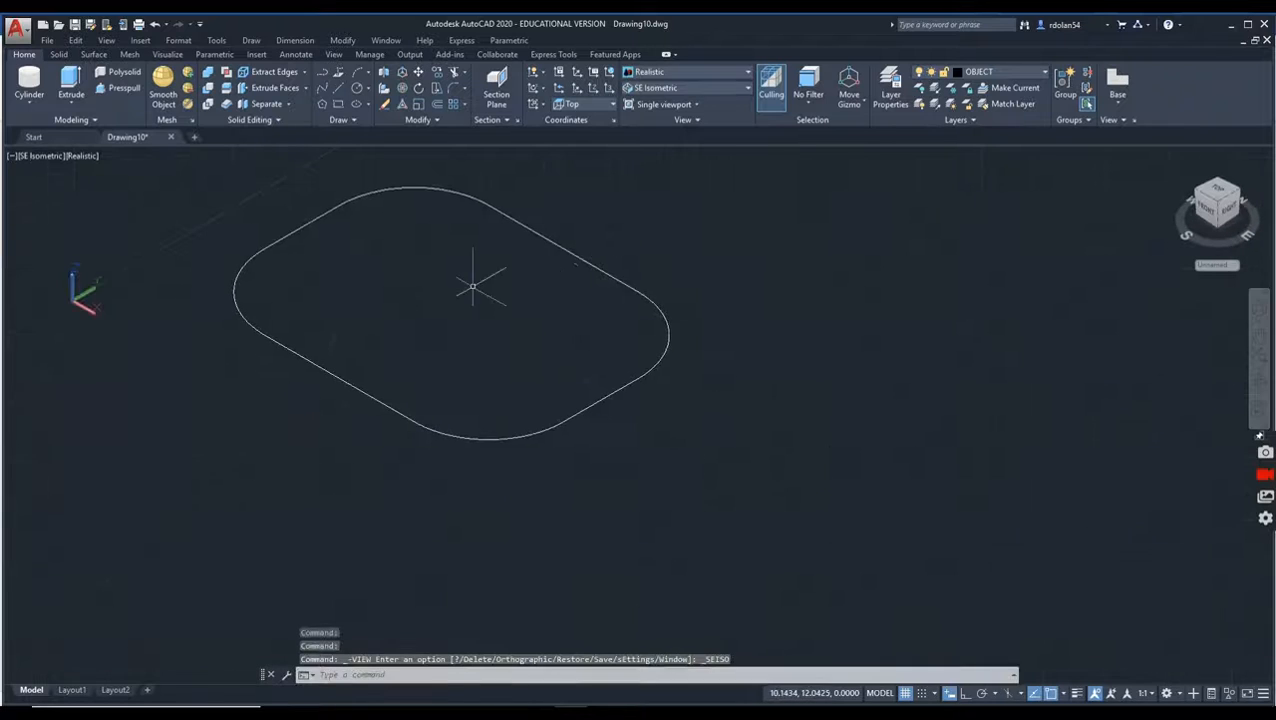
{"action": "left_click", "coordinate": [68, 97]}
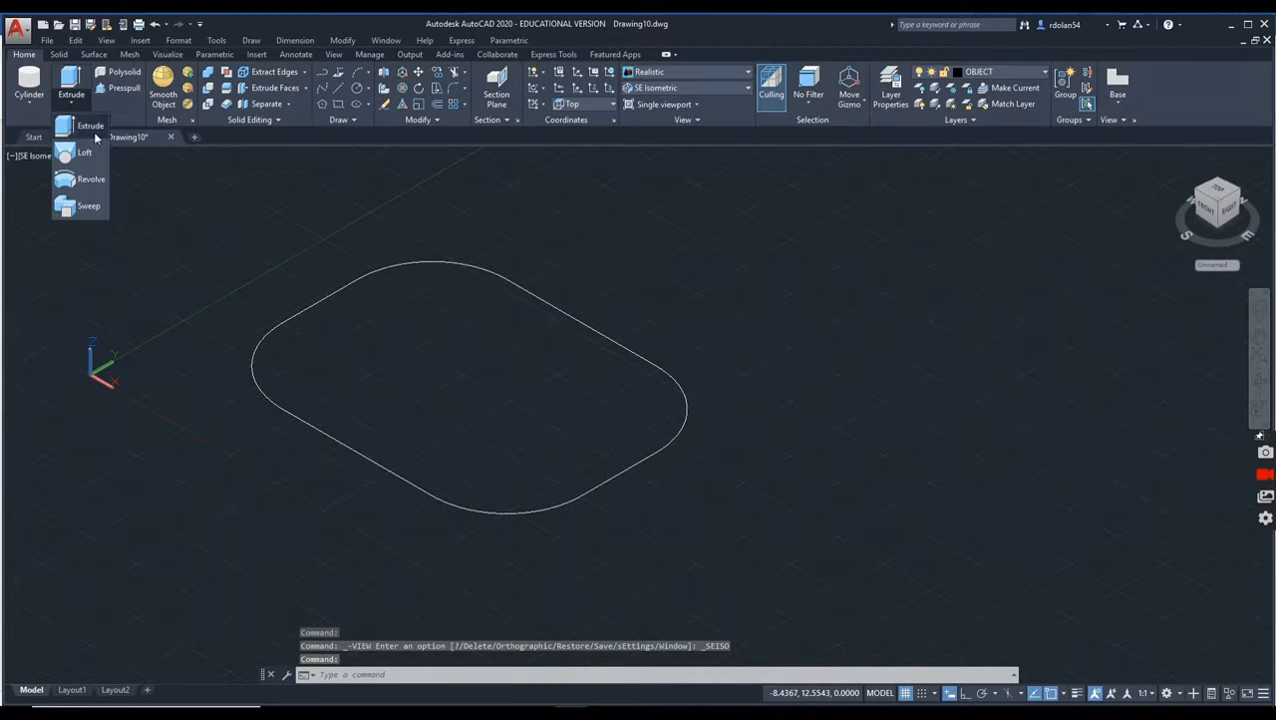
{"action": "left_click", "coordinate": [70, 126]}
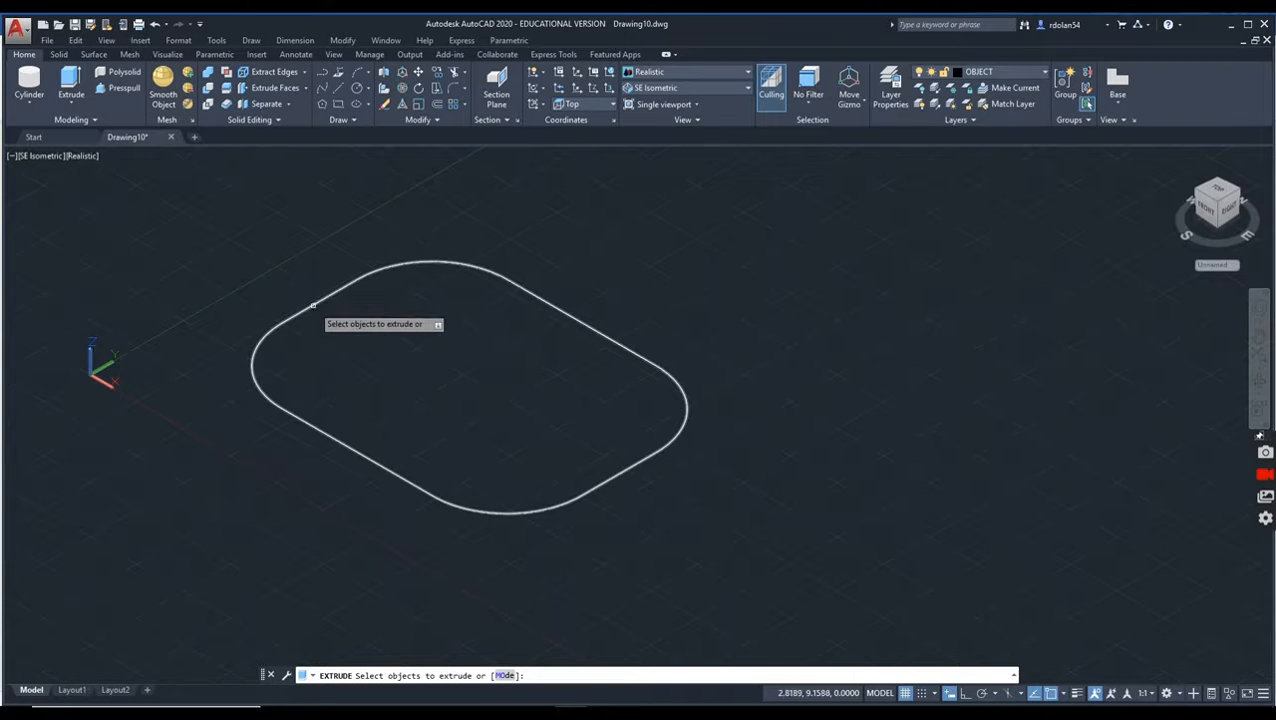
{"action": "left_click", "coordinate": [313, 305]}
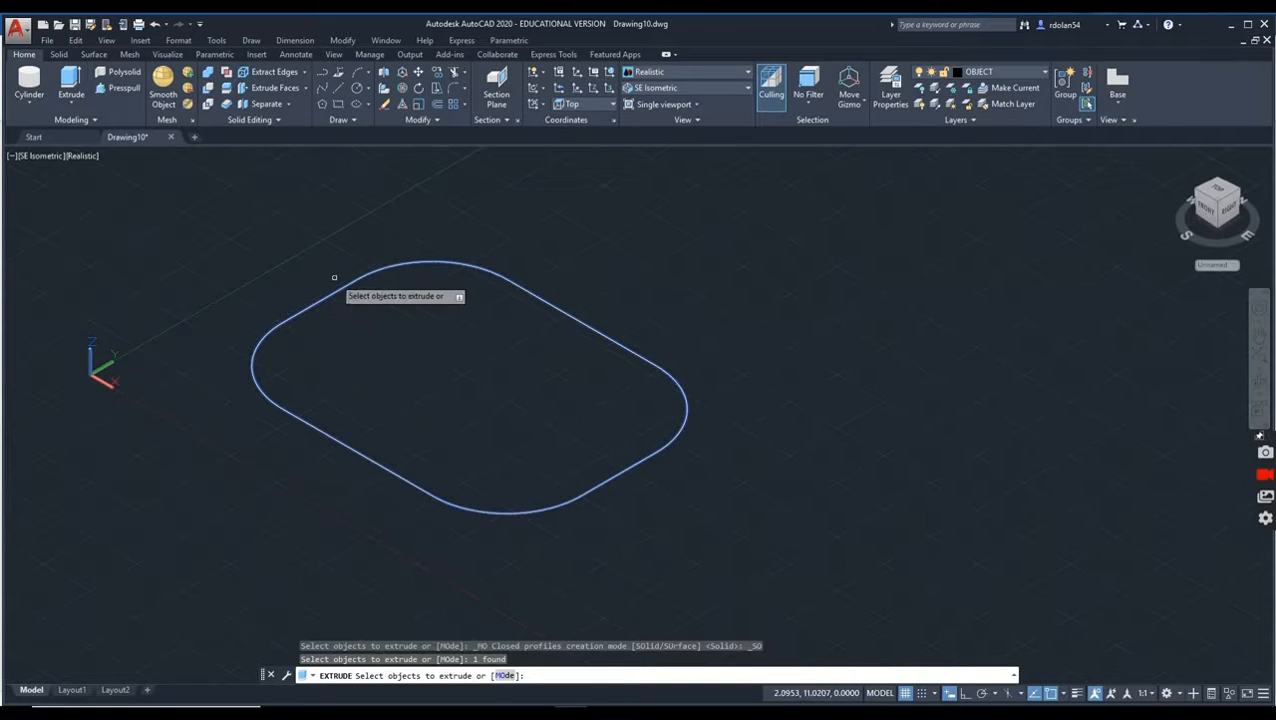
{"action": "key", "text": "Return"}
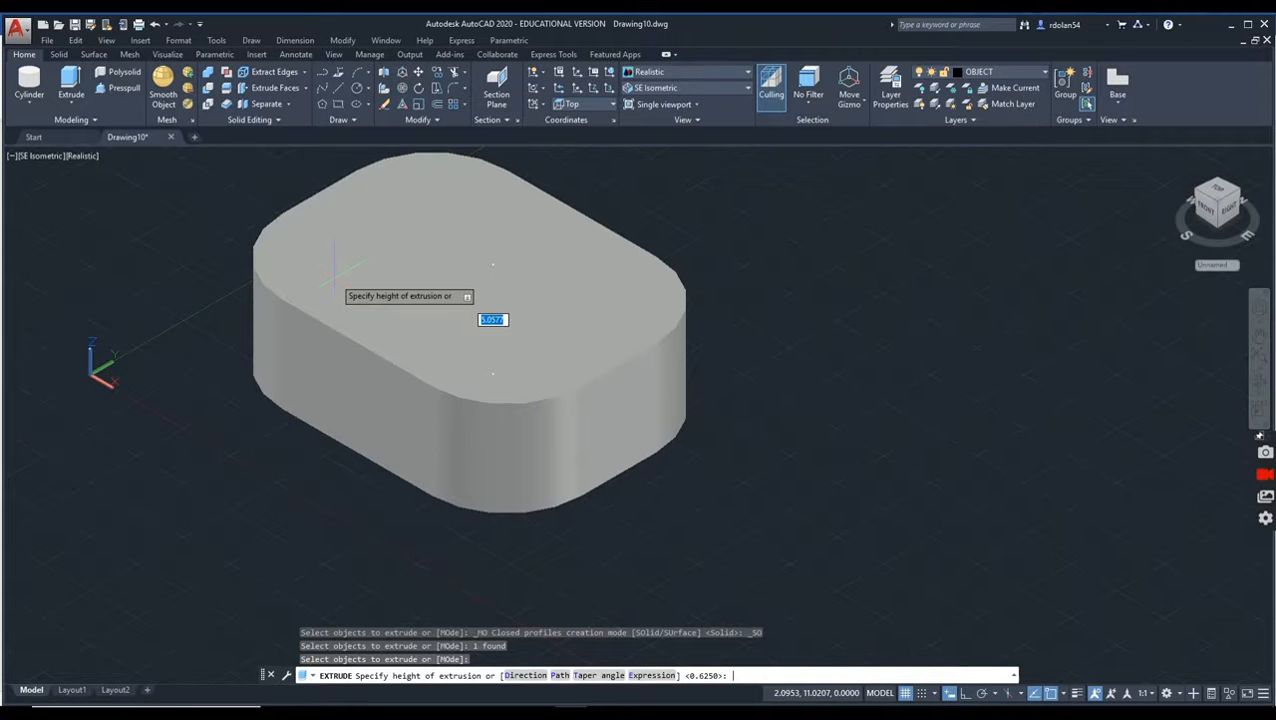
{"action": "type", "text": "1"}
{"action": "type", "text": "625"}
{"action": "key", "text": "Return"}
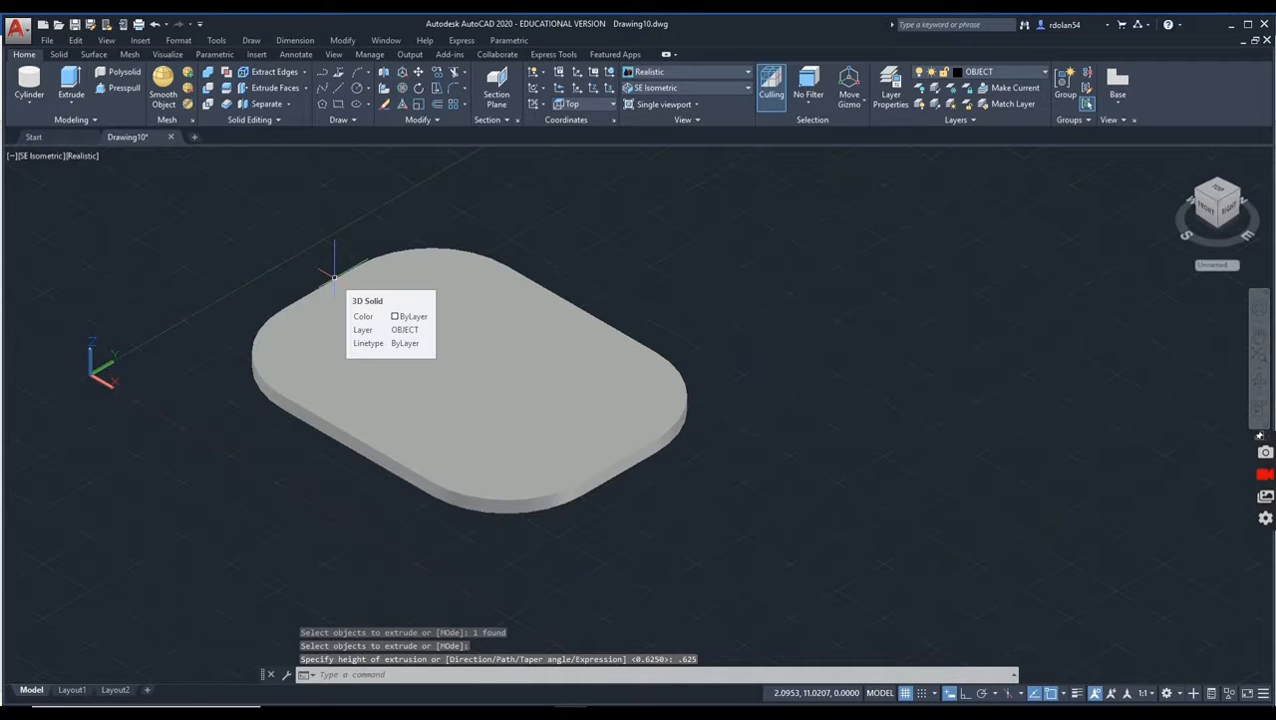
Step: Set the visual style to 2D Wireframe and display the Solid Editing toolbar
{"action": "left_click", "coordinate": [86, 157]}
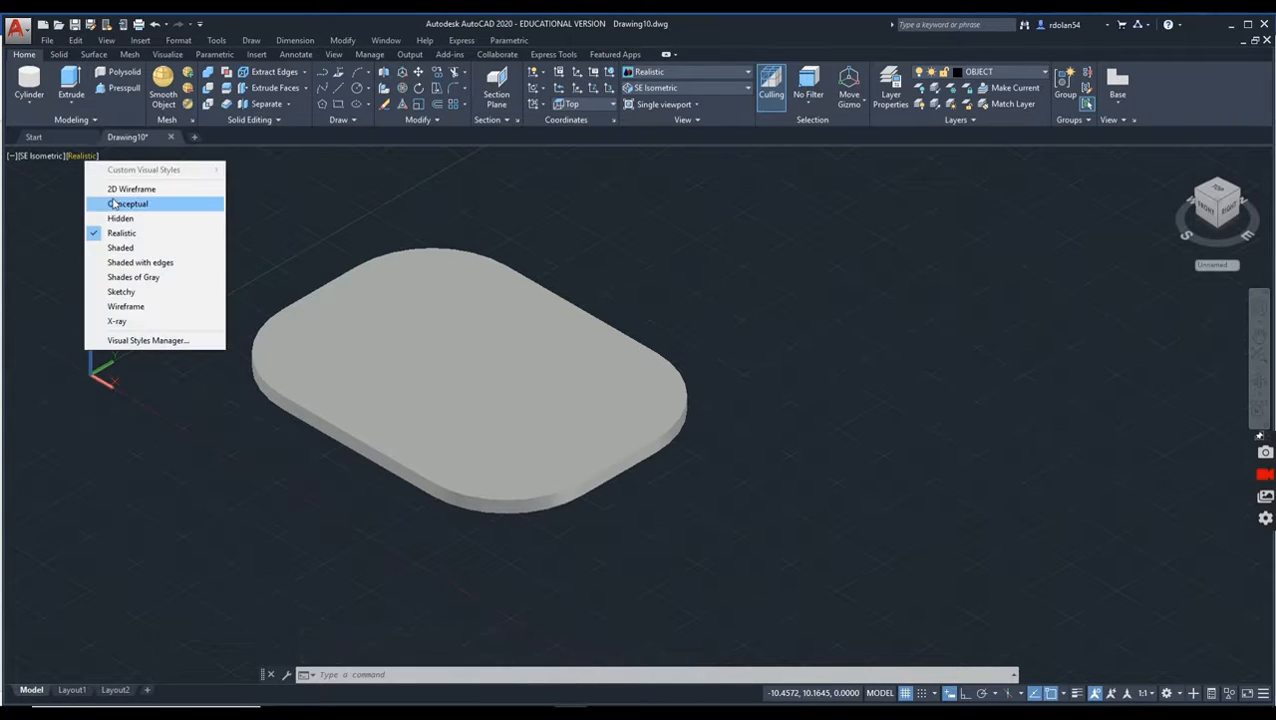
{"action": "left_click", "coordinate": [120, 189]}
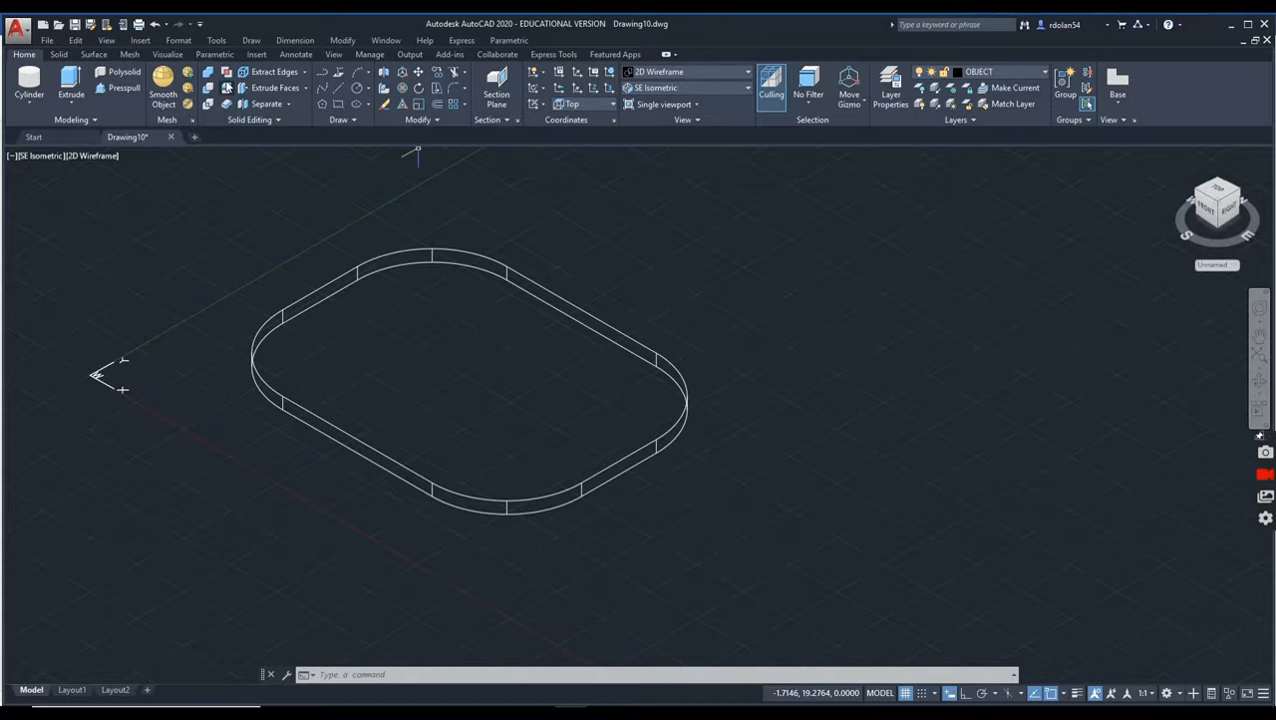
{"action": "left_click", "coordinate": [217, 41]}
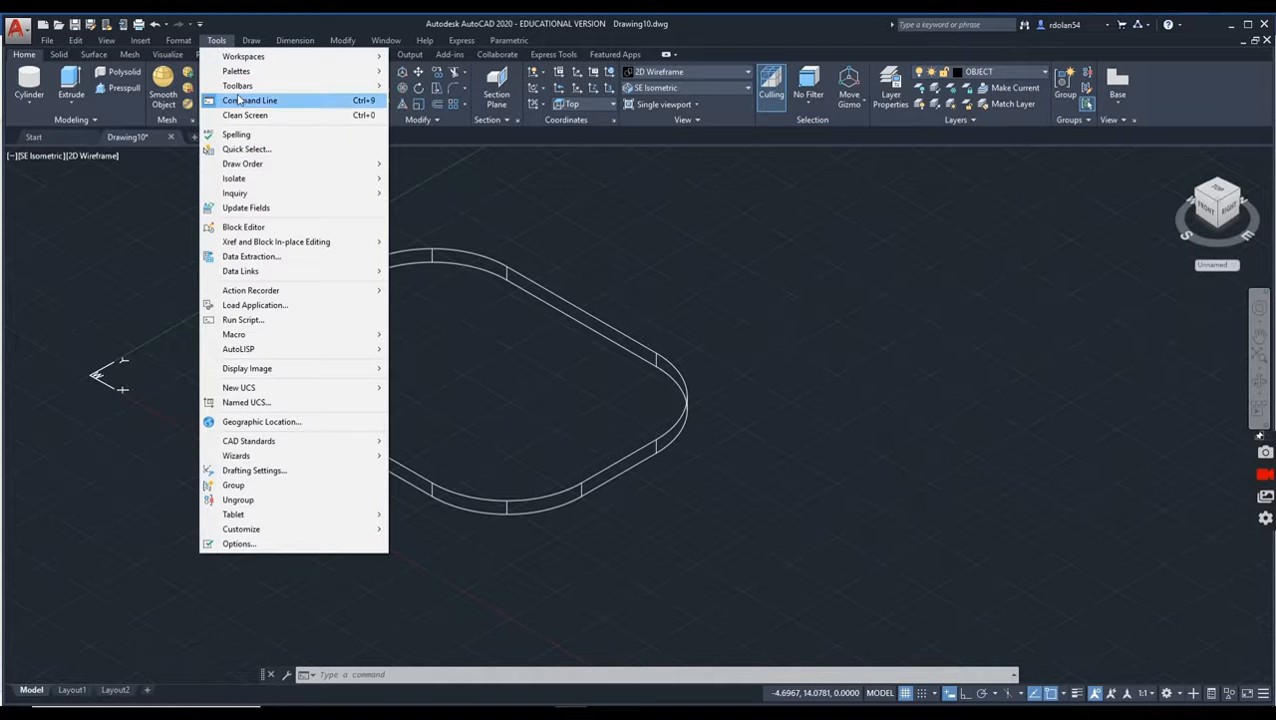
{"action": "mouse_move", "coordinate": [244, 92]}
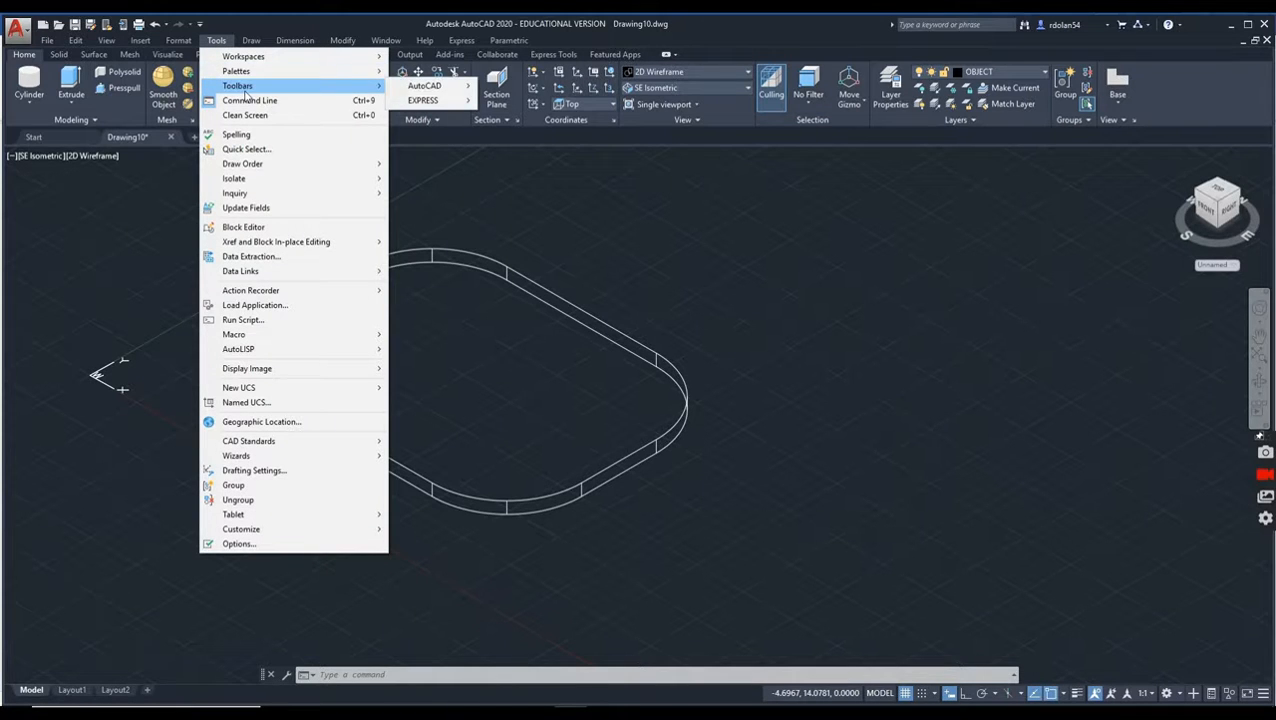
{"action": "mouse_move", "coordinate": [425, 92]}
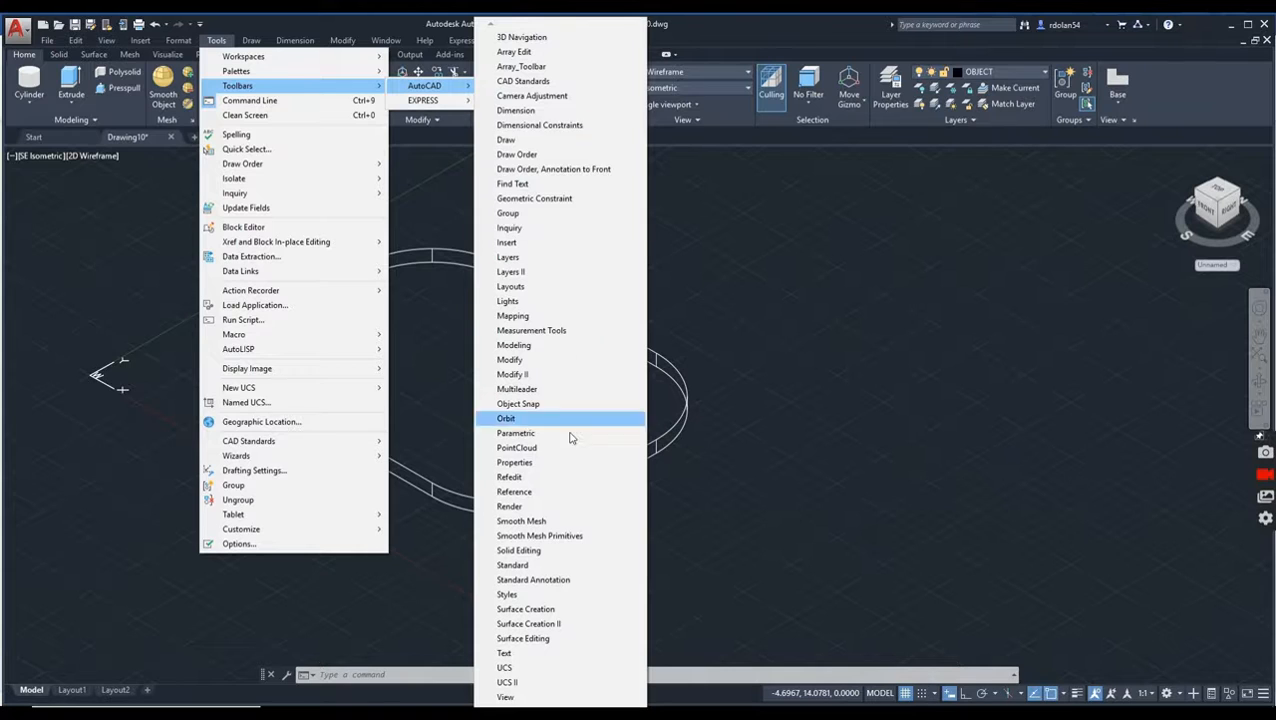
{"action": "left_click", "coordinate": [538, 552]}
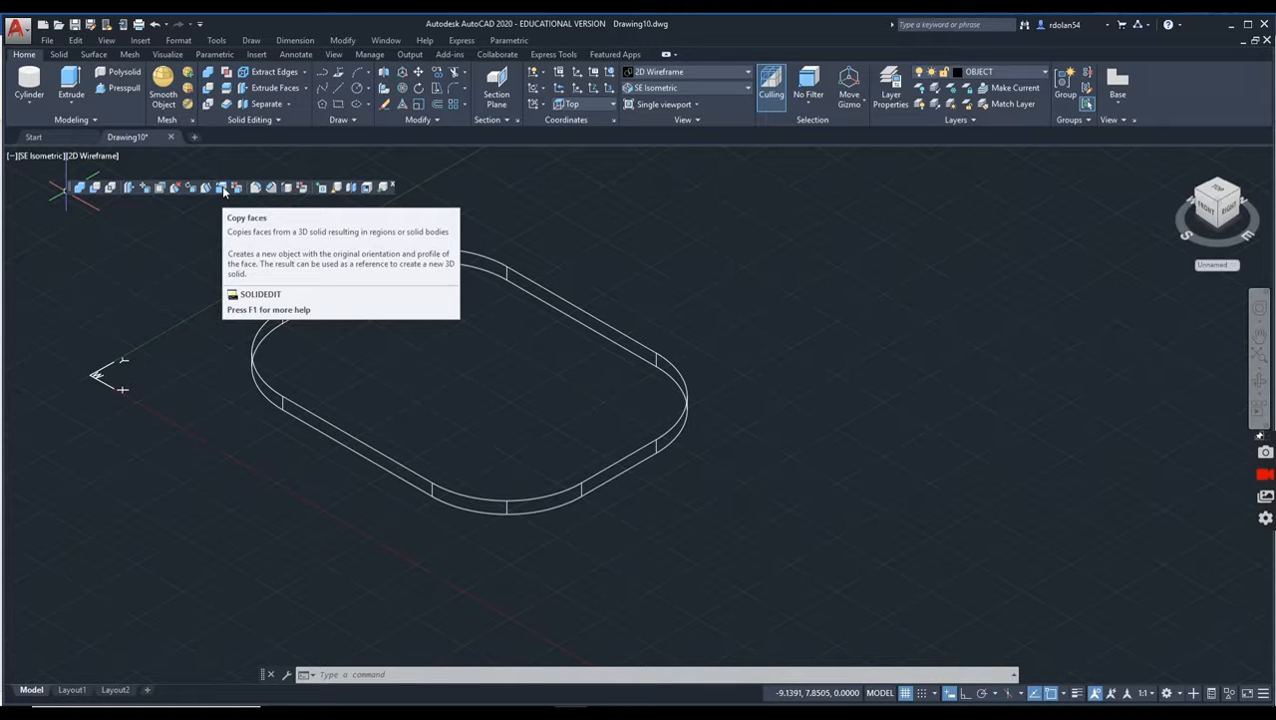
{"action": "left_click", "coordinate": [223, 190]}
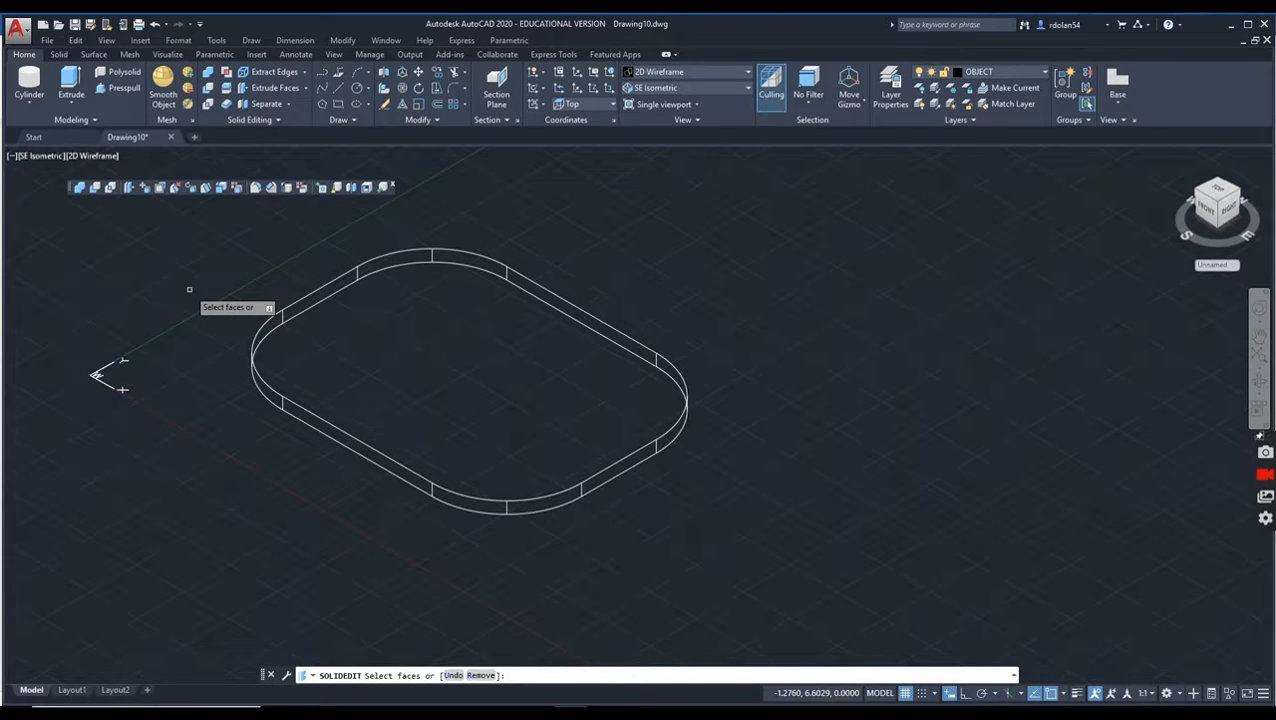
{"action": "left_click", "coordinate": [404, 335]}
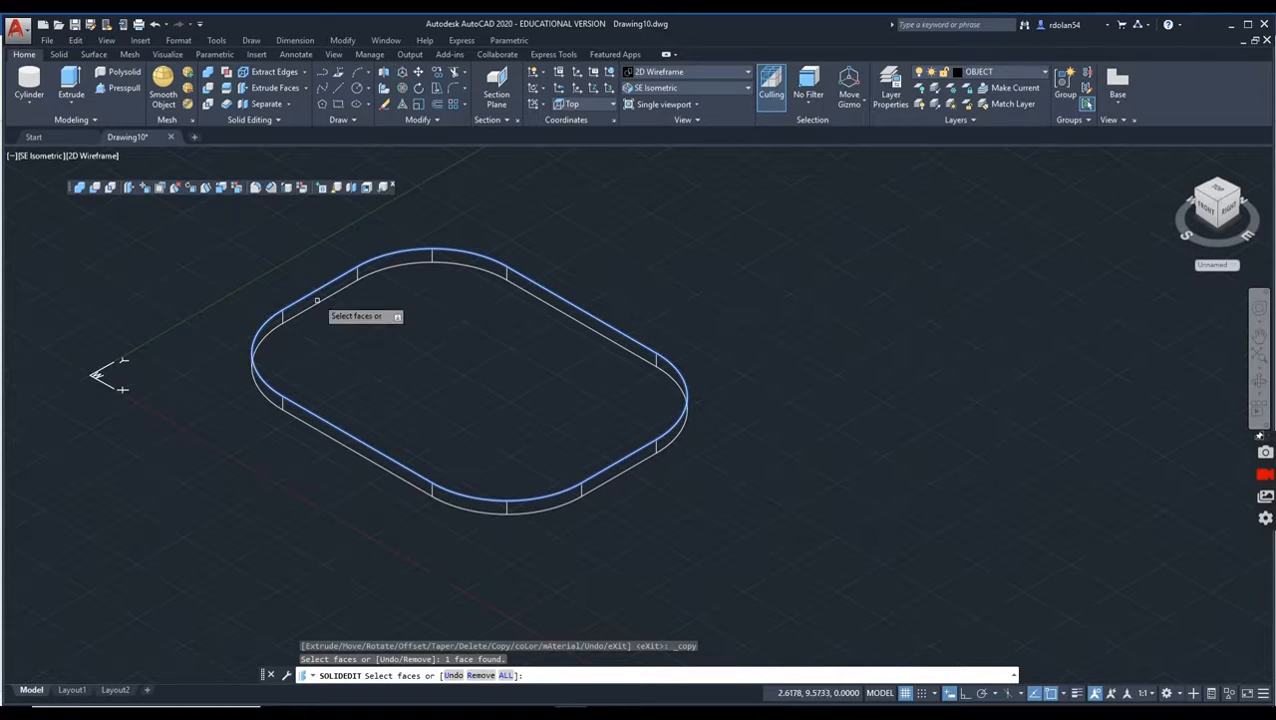
{"action": "key", "text": "Return"}
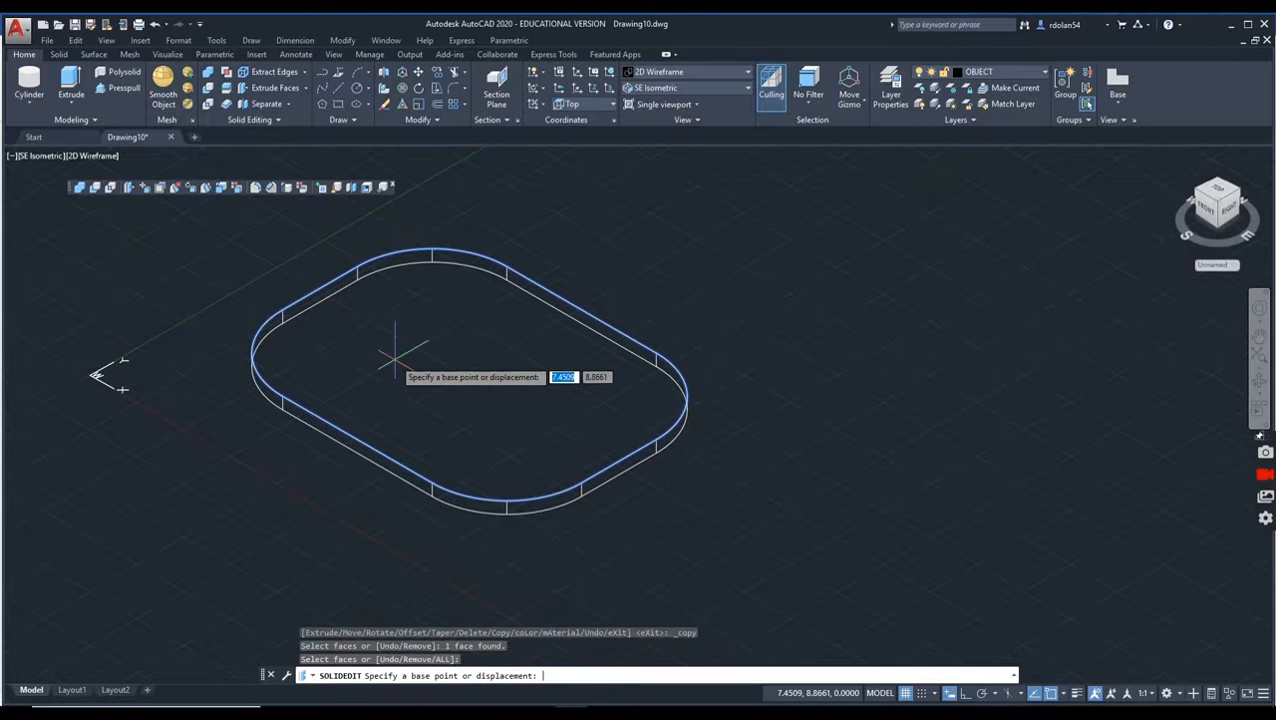
{"action": "left_click", "coordinate": [553, 204]}
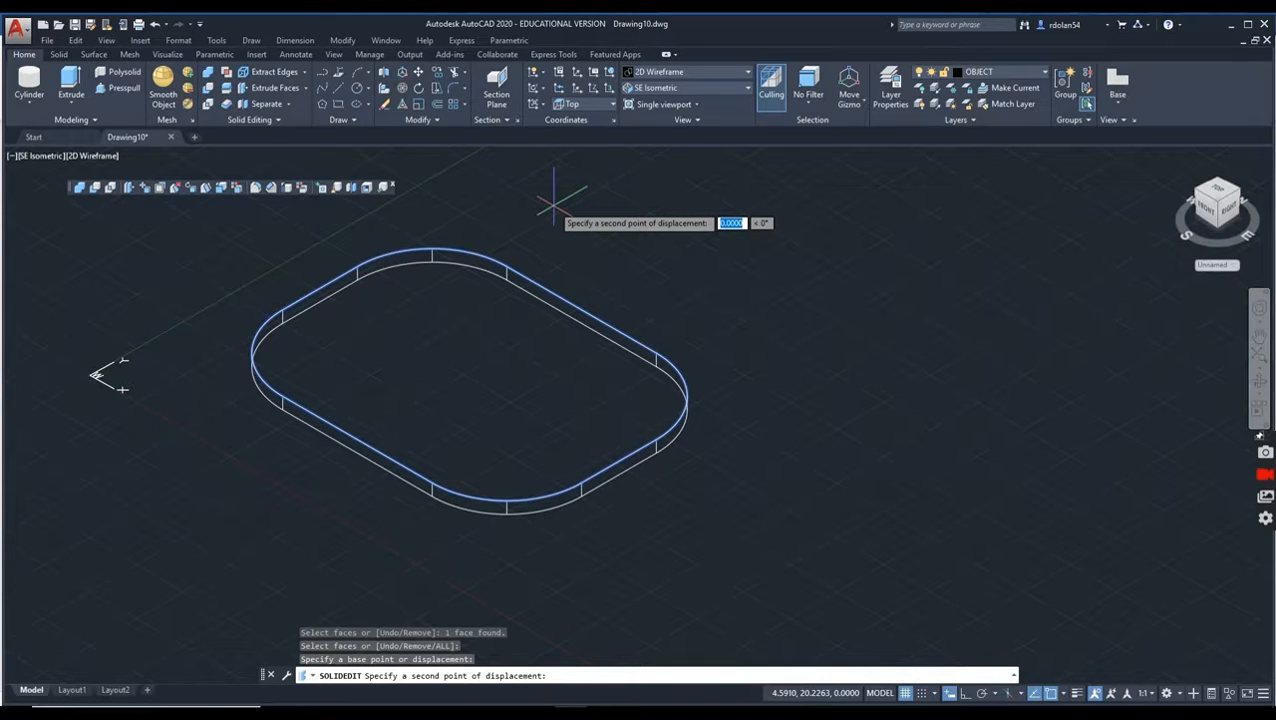
{"action": "key", "text": "F8"}
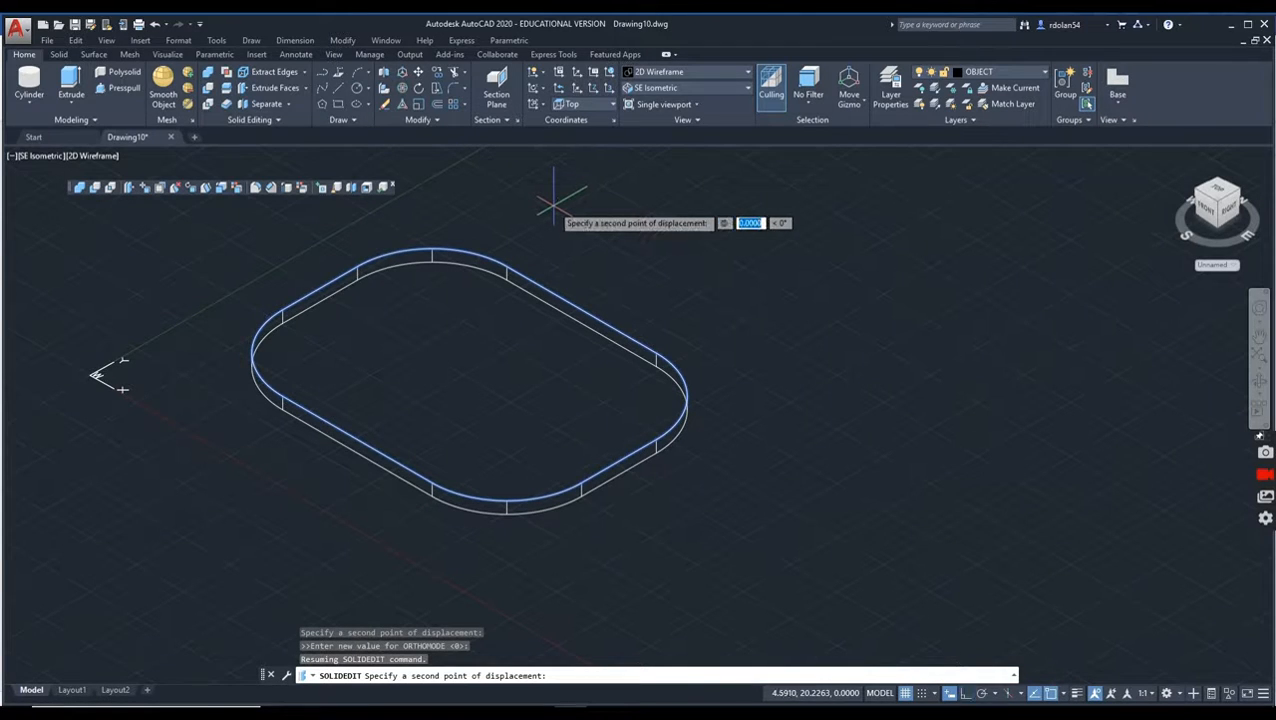
{"action": "type", "text": "20"}
{"action": "key", "text": "Tab"}
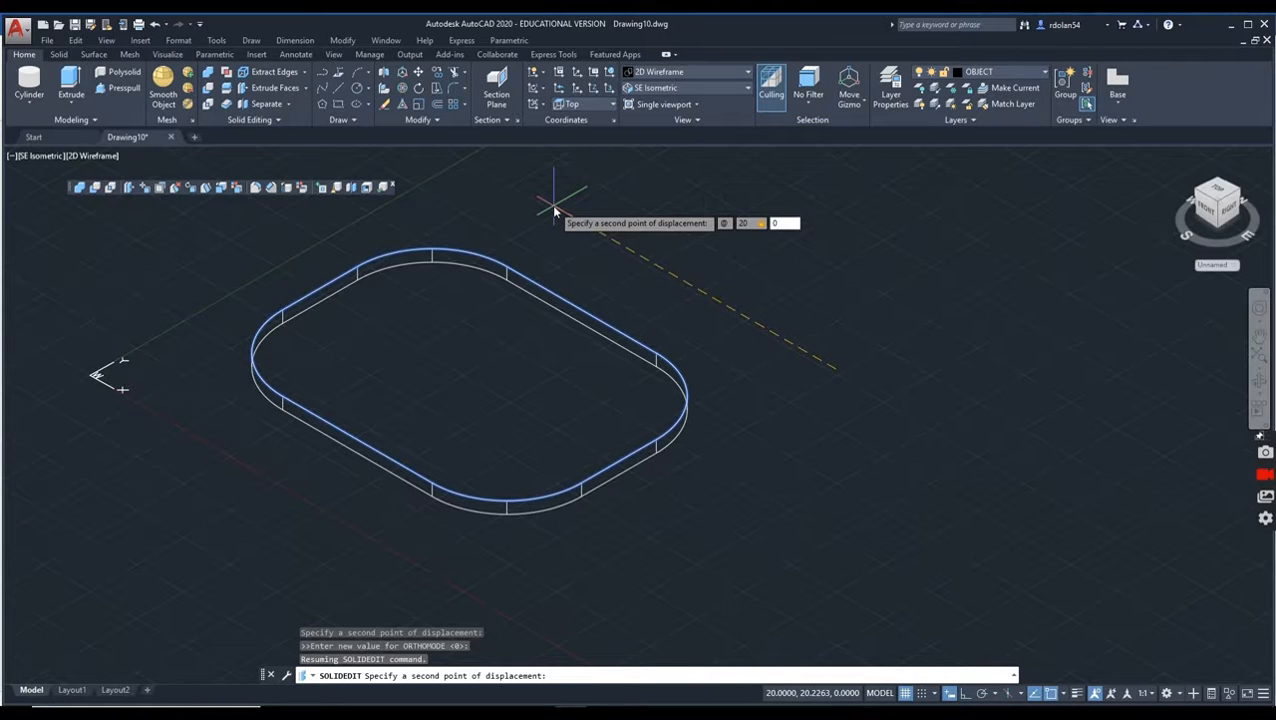
{"action": "type", "text": "0"}
{"action": "key", "text": "Return"}
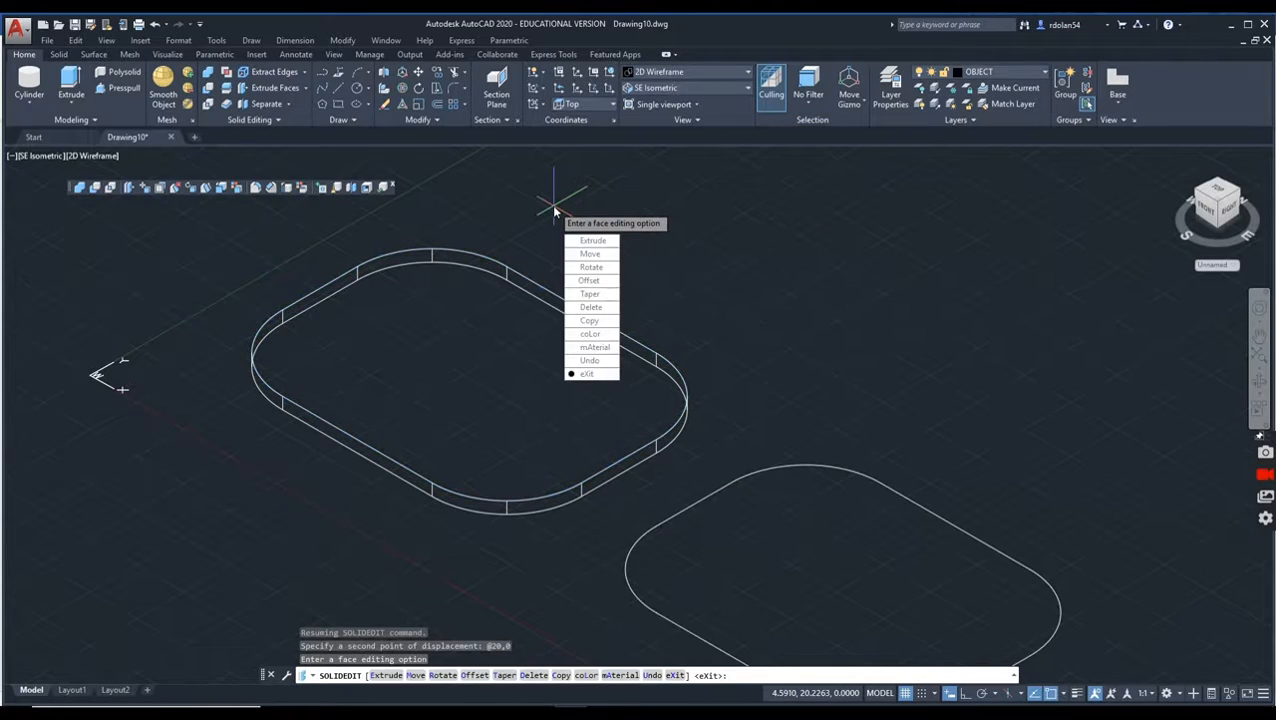
{"action": "key", "text": "Return"}
{"action": "key", "text": "Return"}
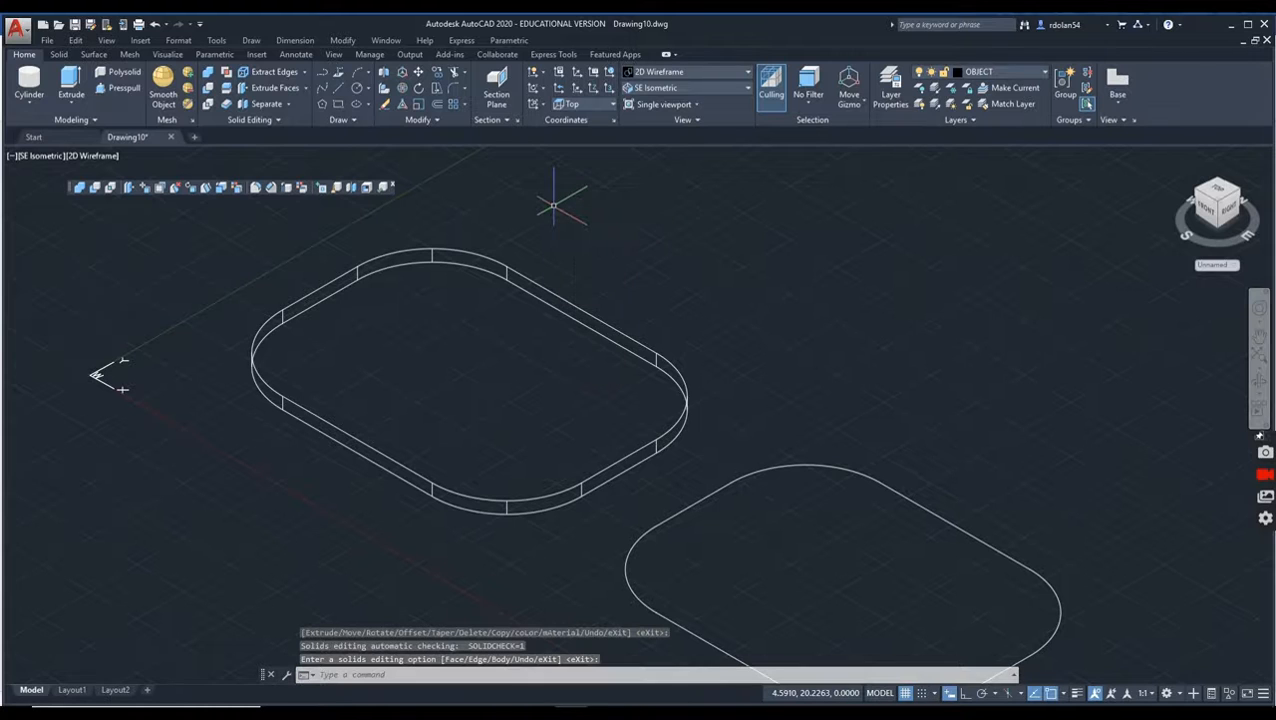
Step: Explode the copied rounded-rectangle face into separate lines and arcs
{"action": "middle_click_drag", "start_coordinate": [698, 435], "coordinate": [533, 322]}
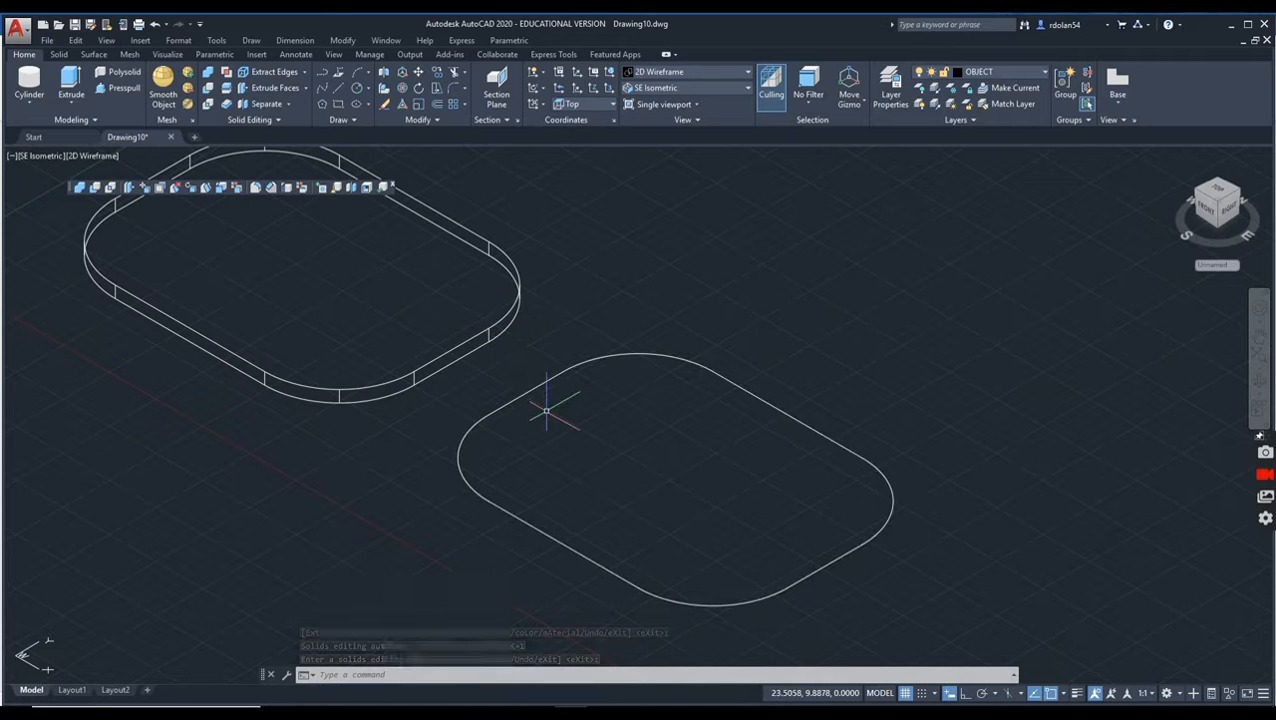
{"action": "type", "text": "PLODE"}
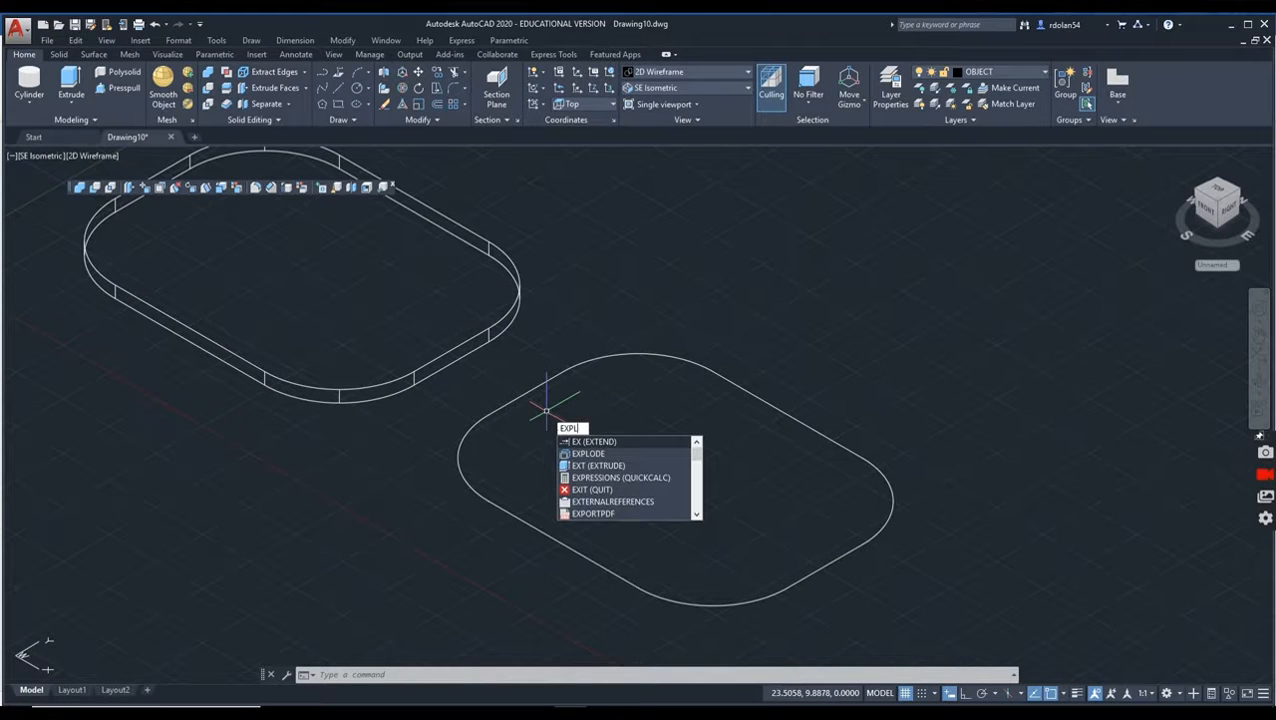
{"action": "key", "text": "Return"}
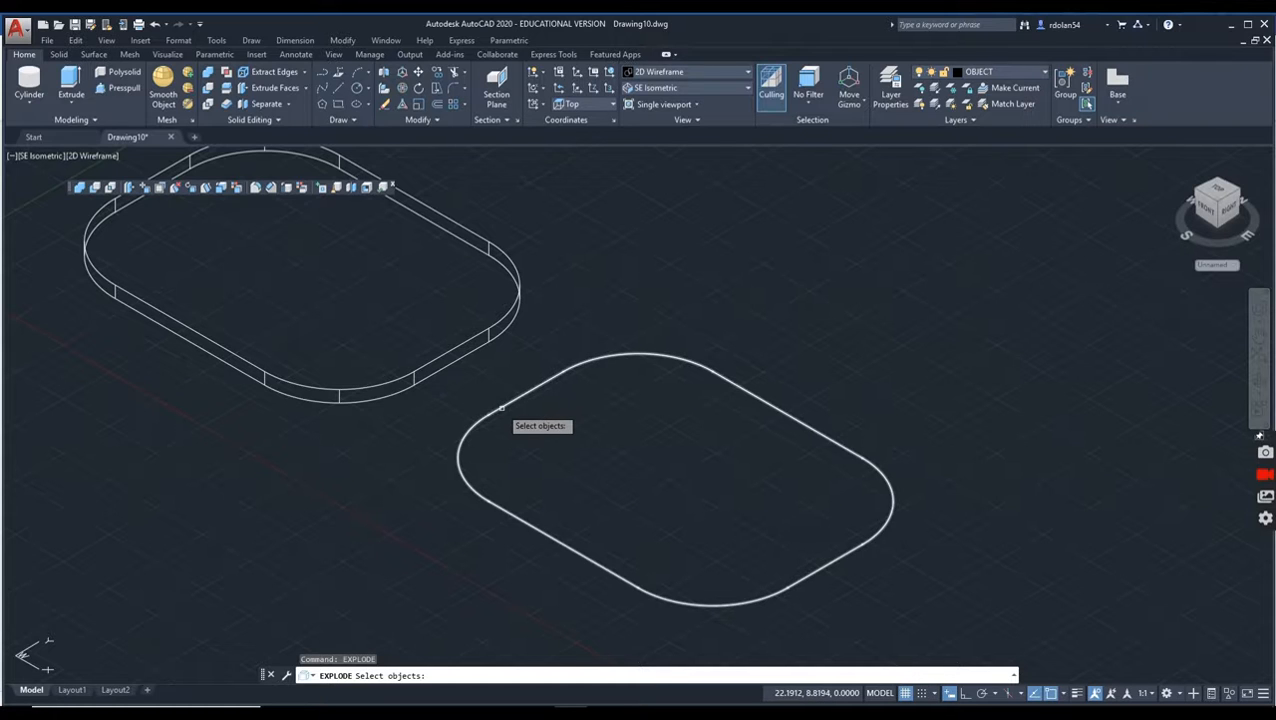
{"action": "left_click", "coordinate": [502, 408]}
{"action": "key", "text": "Return"}
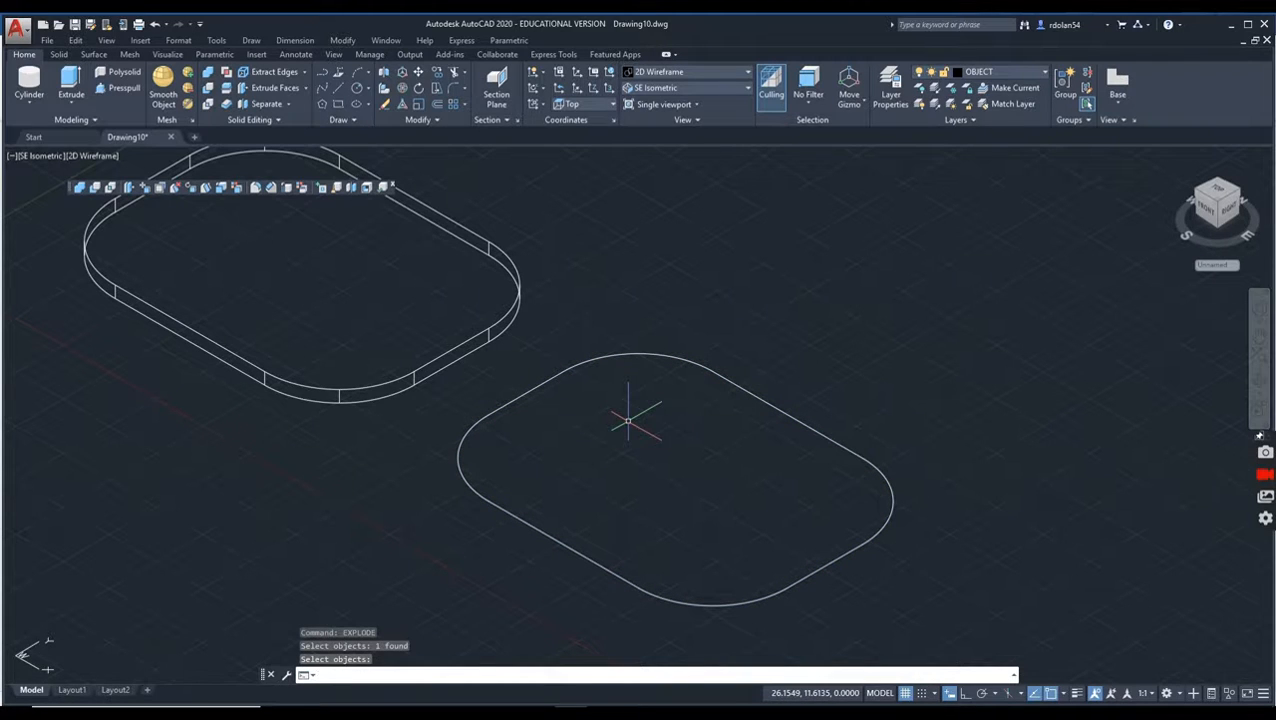
Step: Offset all four lines and four corner arcs of the exploded outline inward by a distance of 2
{"action": "left_click", "coordinate": [437, 106]}
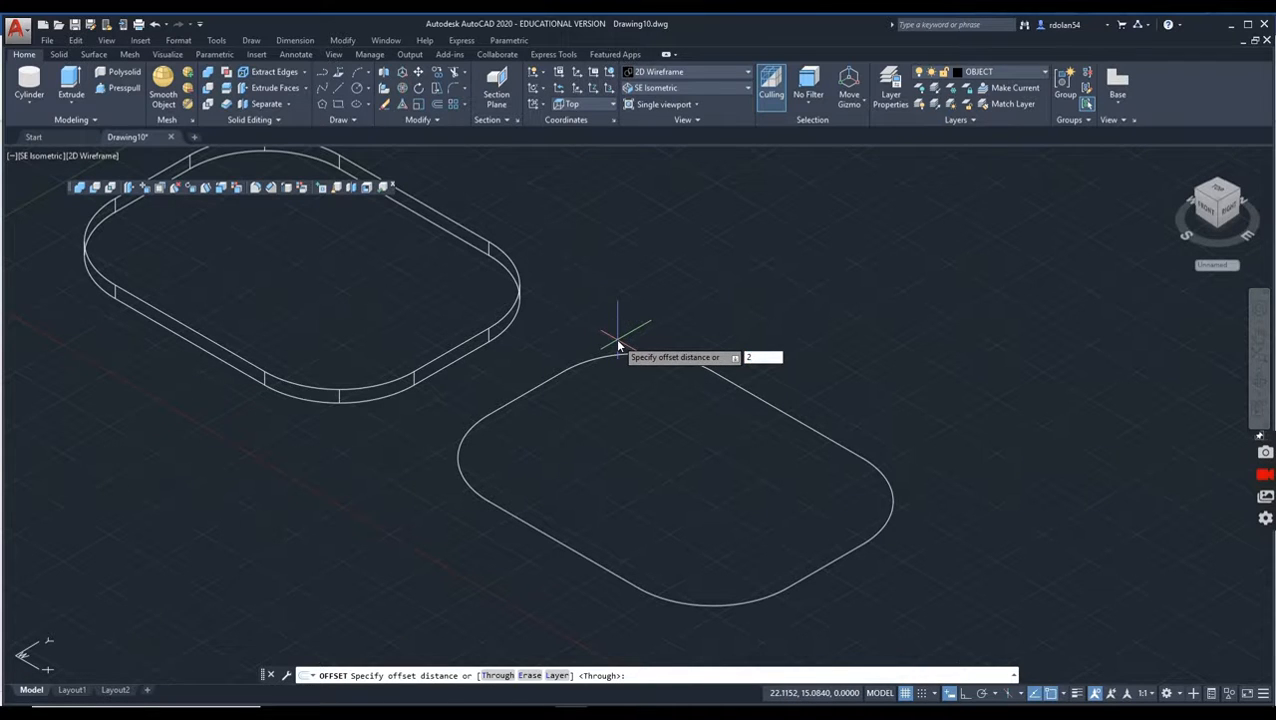
{"action": "key", "text": "Return"}
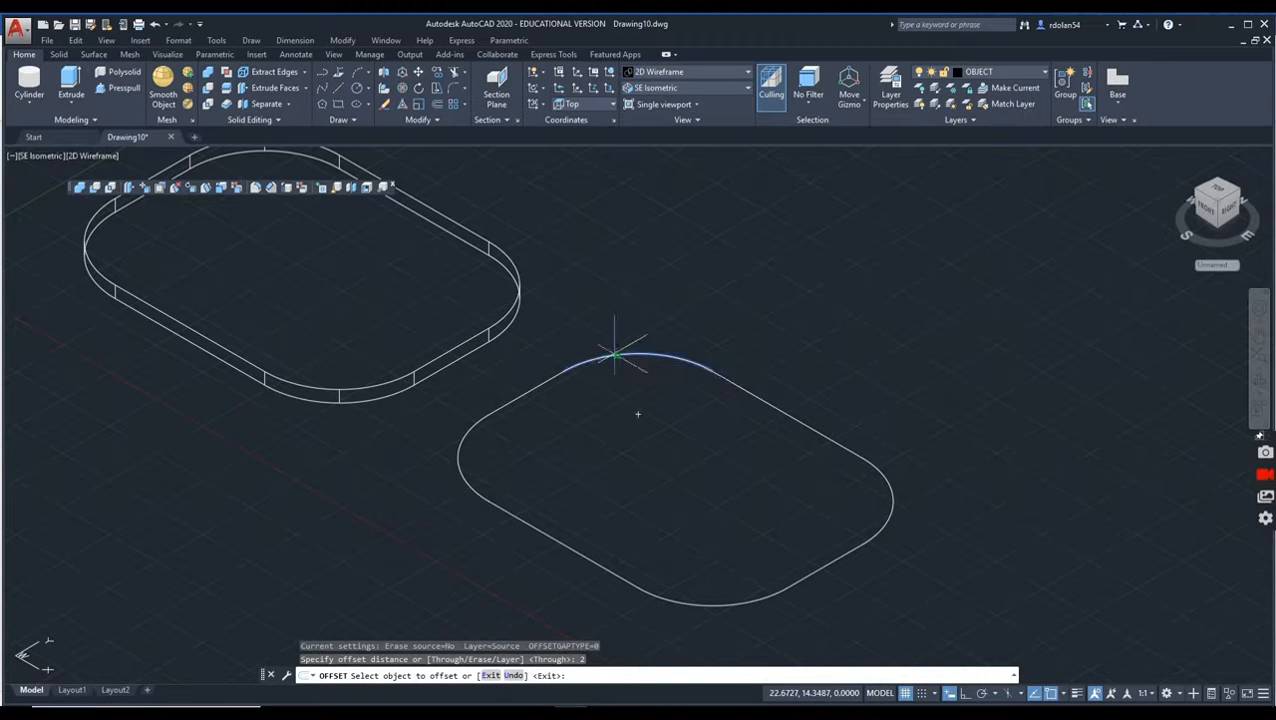
{"action": "left_click", "coordinate": [616, 353]}
{"action": "left_click", "coordinate": [611, 425]}
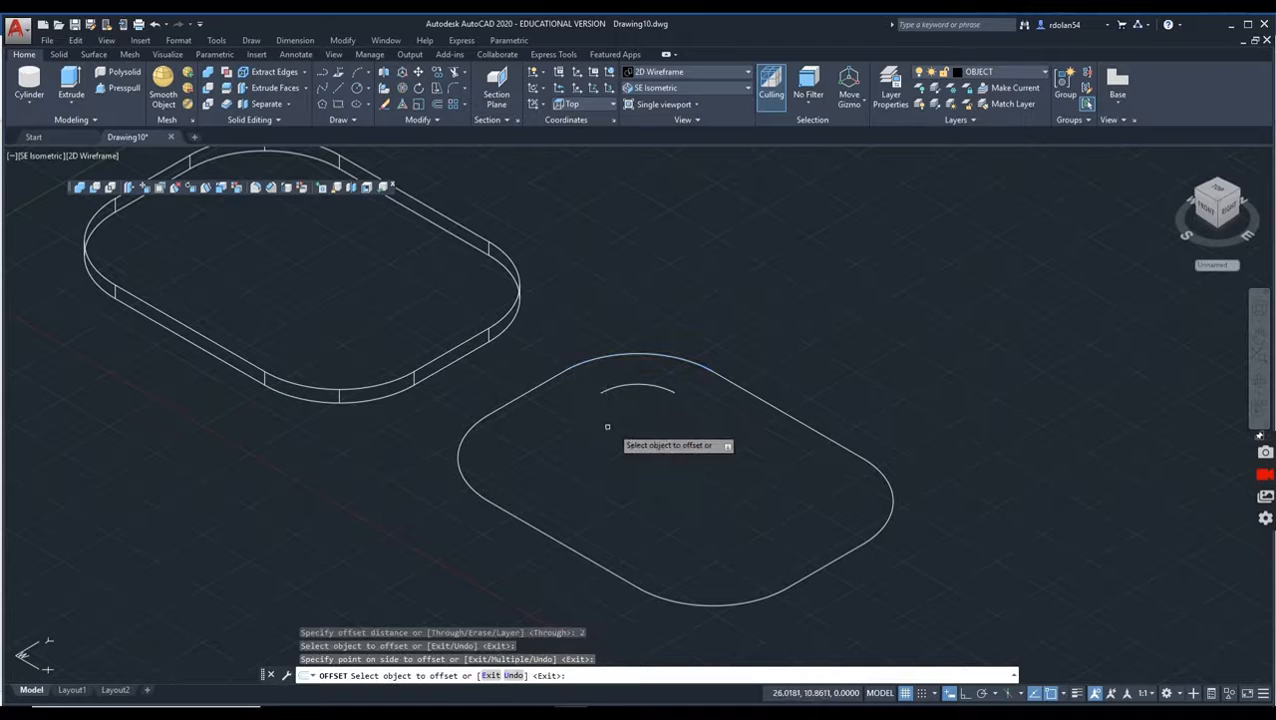
{"action": "left_click", "coordinate": [511, 405]}
{"action": "left_click", "coordinate": [506, 450]}
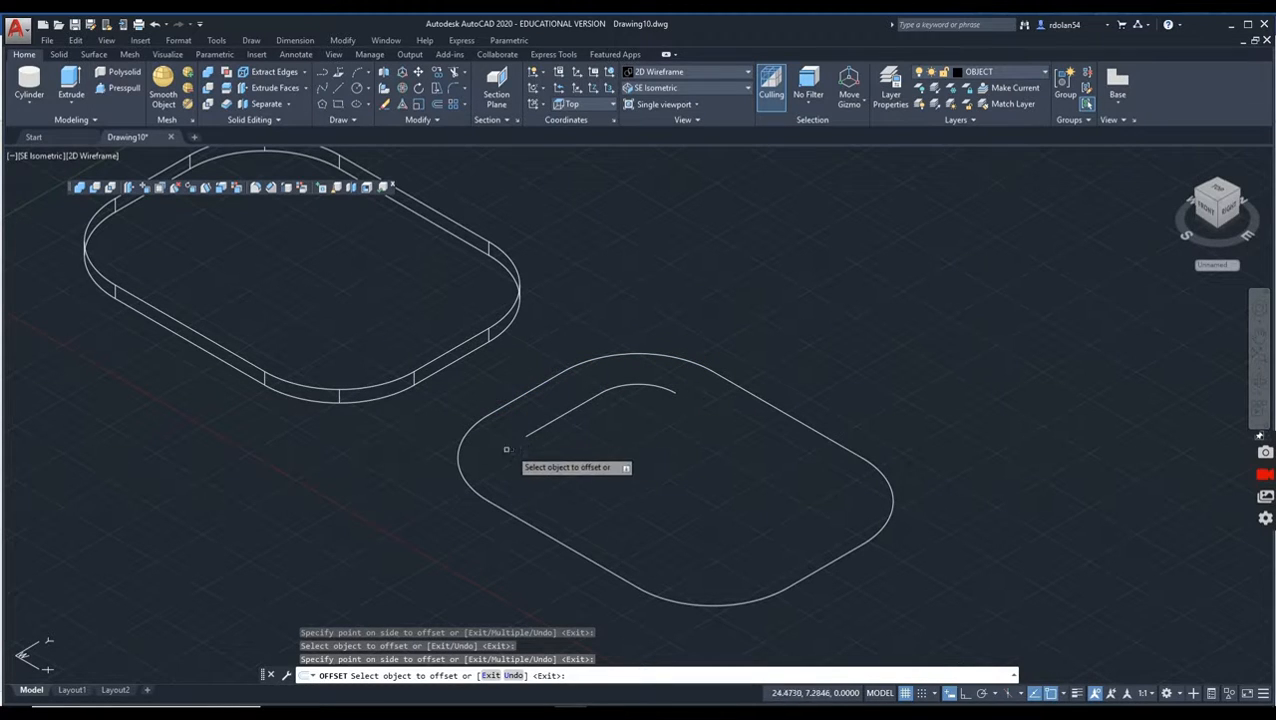
{"action": "left_click", "coordinate": [456, 451]}
{"action": "left_click", "coordinate": [500, 480]}
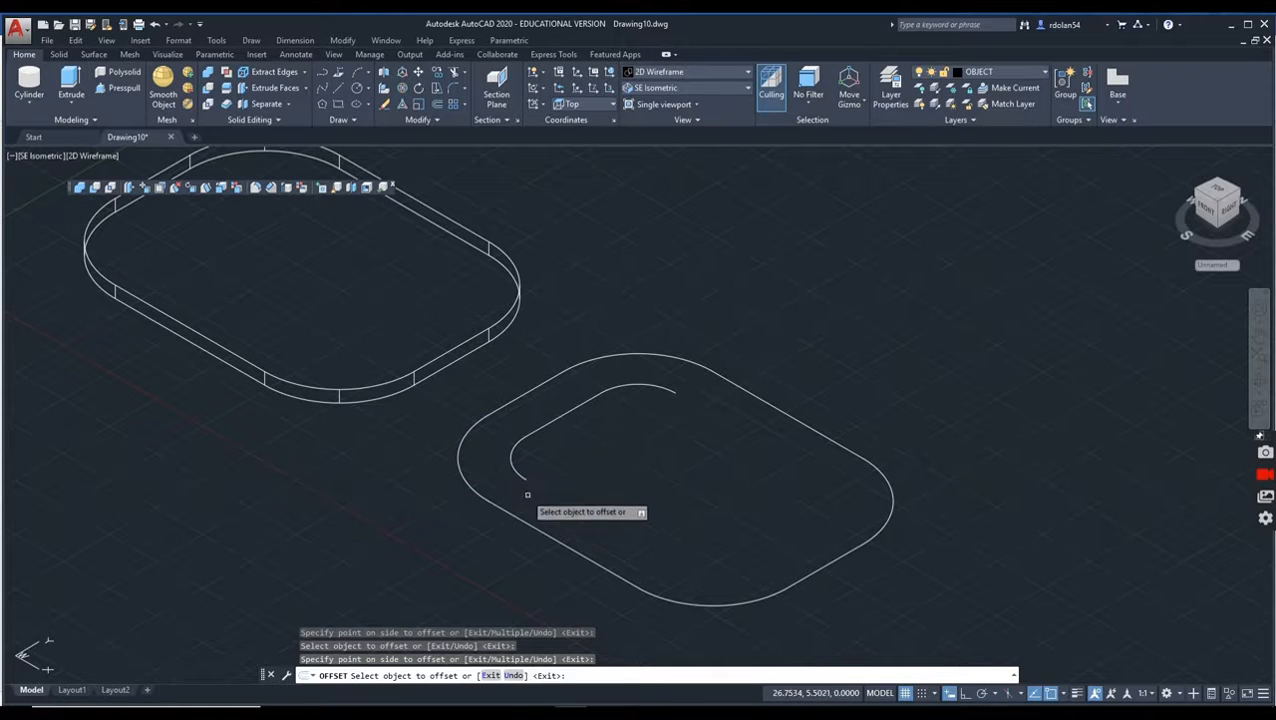
{"action": "left_click", "coordinate": [523, 519]}
{"action": "left_click", "coordinate": [561, 503]}
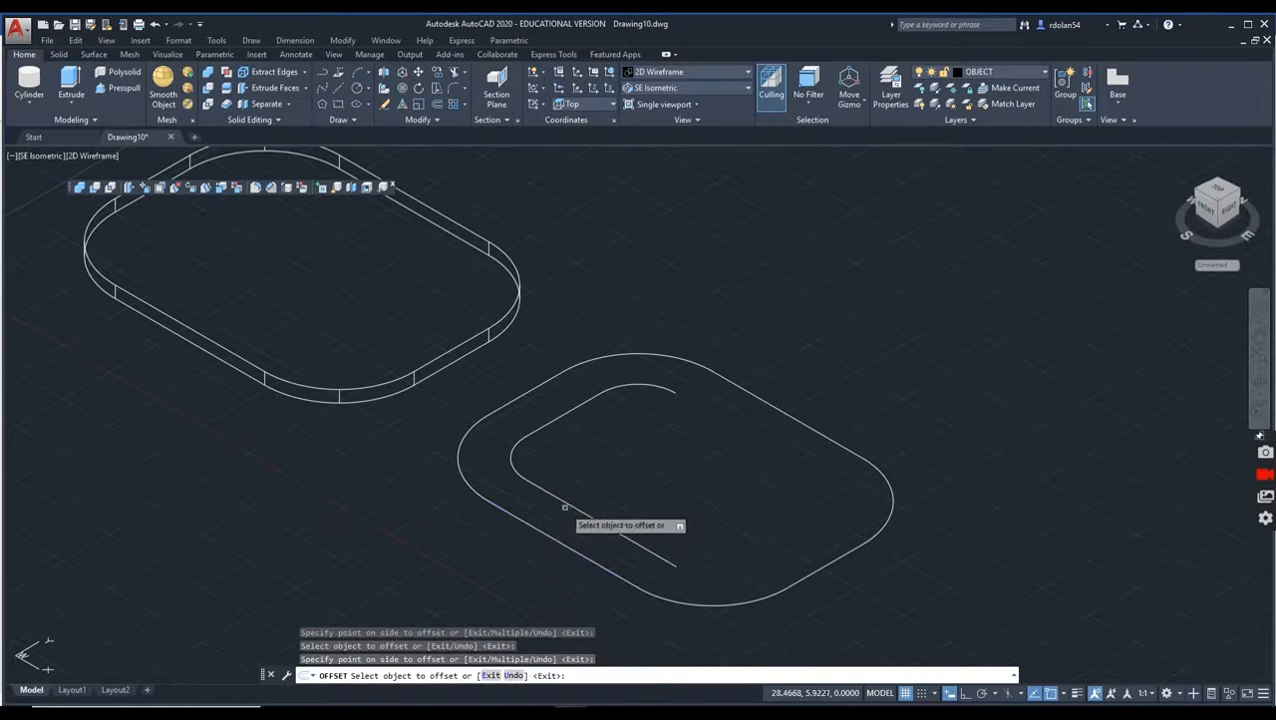
{"action": "left_click", "coordinate": [713, 597]}
{"action": "left_click", "coordinate": [715, 590]}
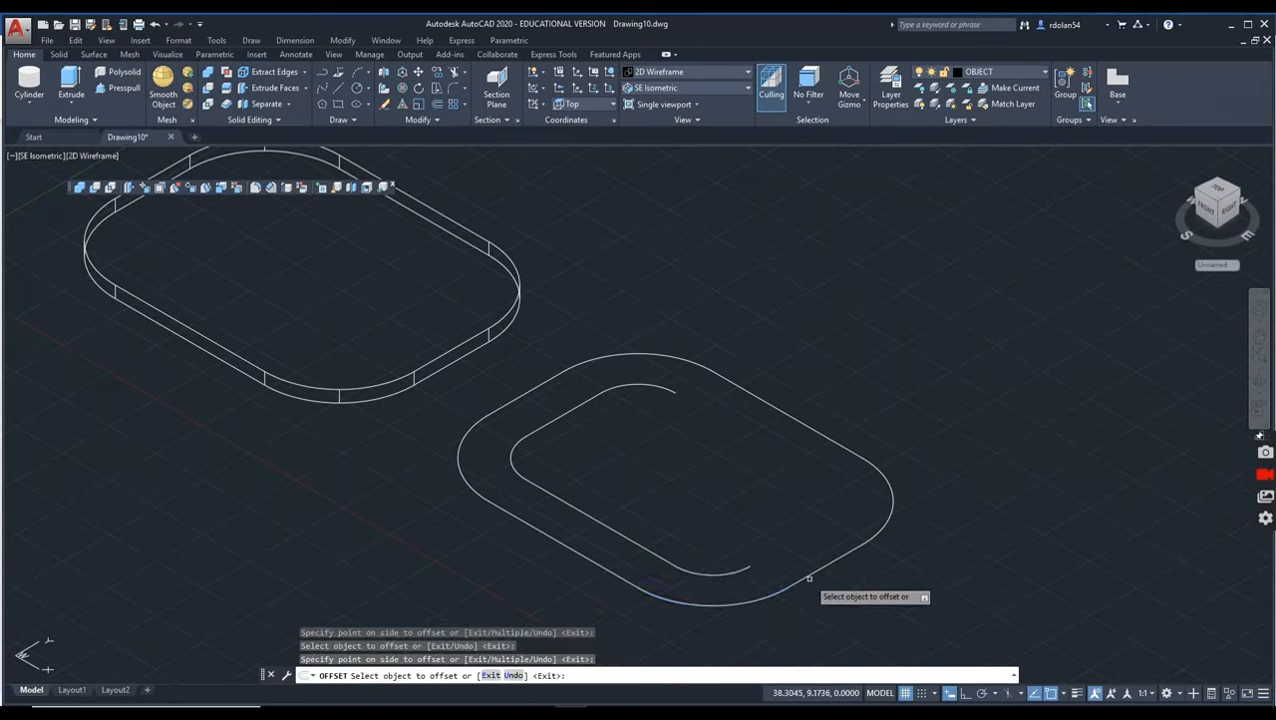
{"action": "left_click", "coordinate": [810, 578]}
{"action": "left_click", "coordinate": [790, 565]}
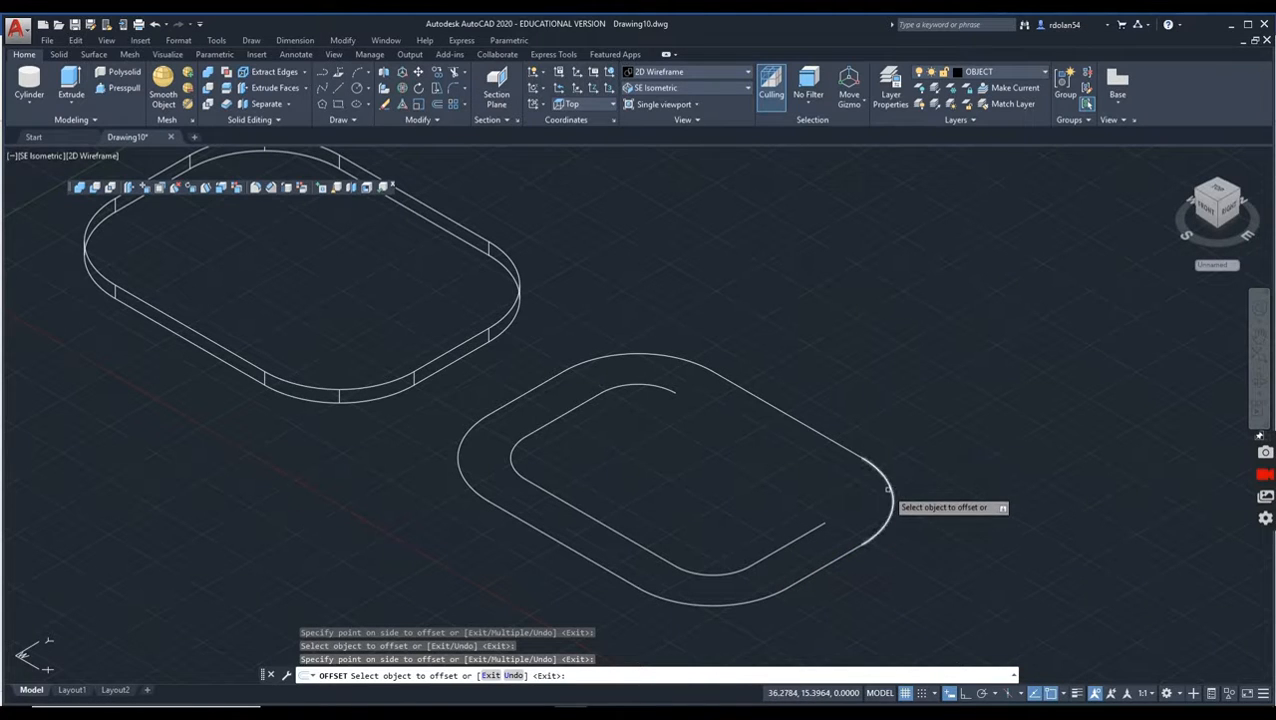
{"action": "left_click", "coordinate": [892, 488]}
{"action": "left_click", "coordinate": [855, 484]}
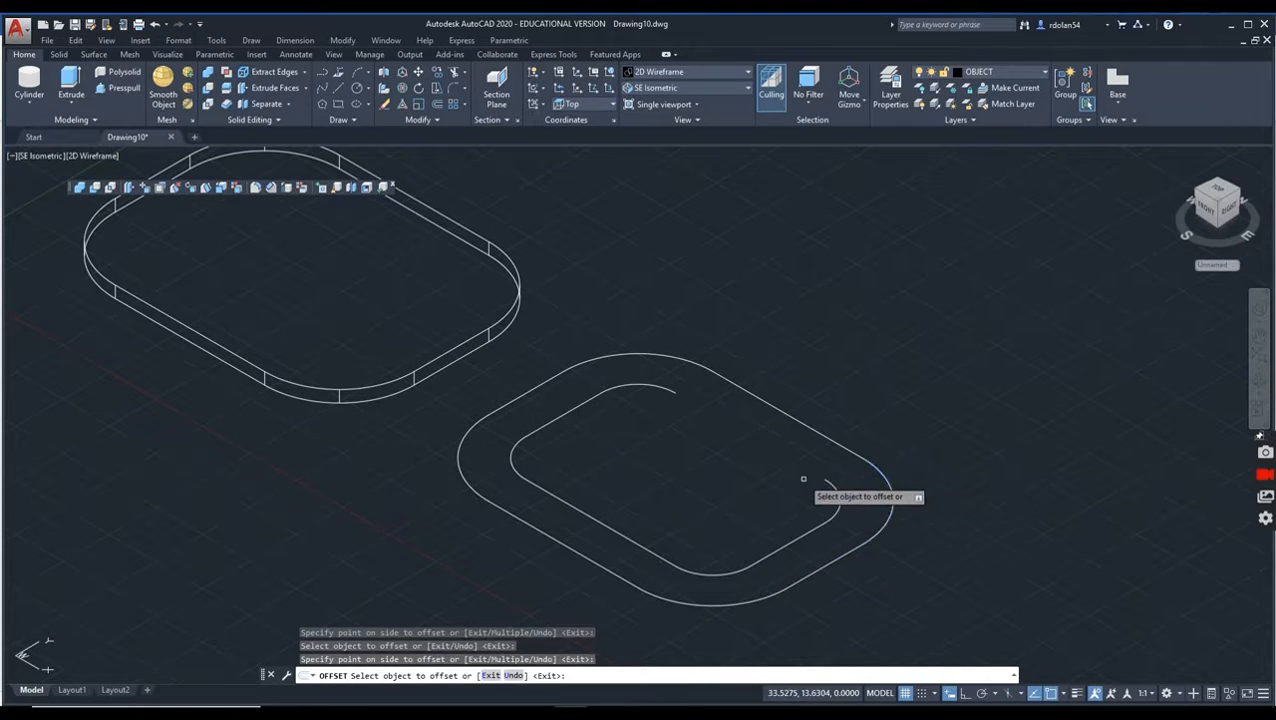
{"action": "left_click", "coordinate": [779, 411]}
{"action": "left_click", "coordinate": [752, 442]}
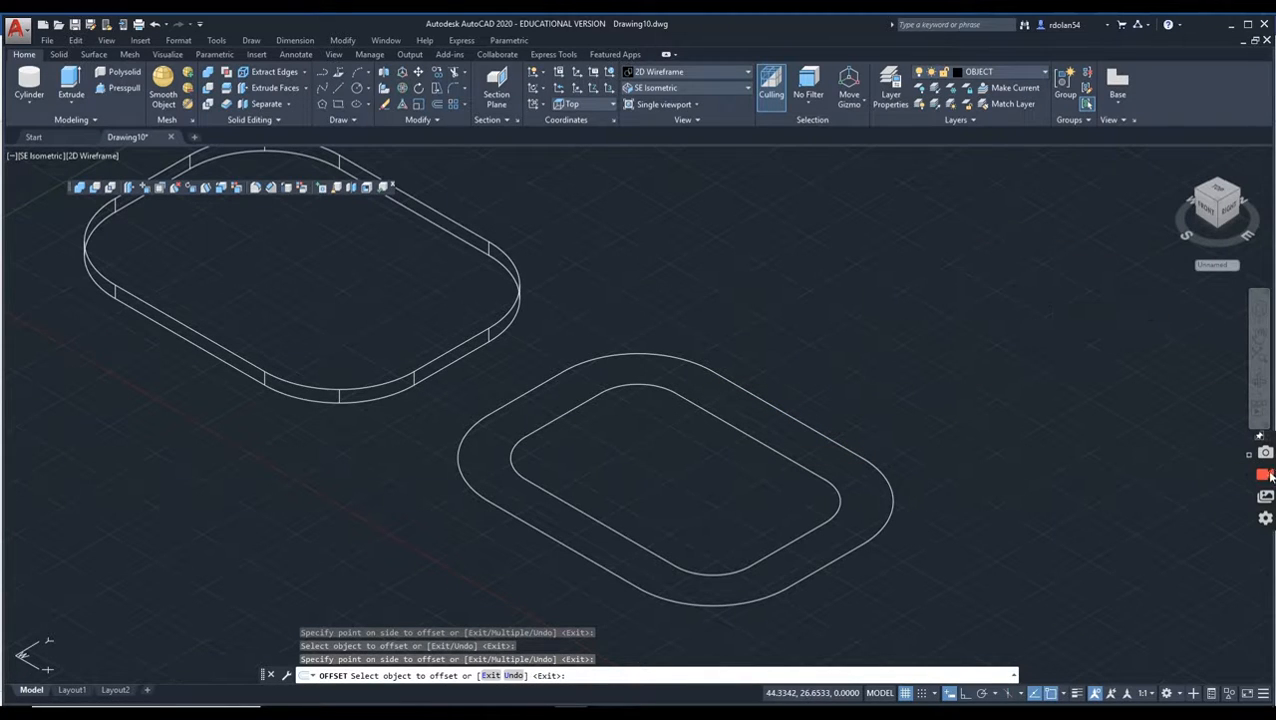
{"action": "left_click", "coordinate": [1264, 475]}
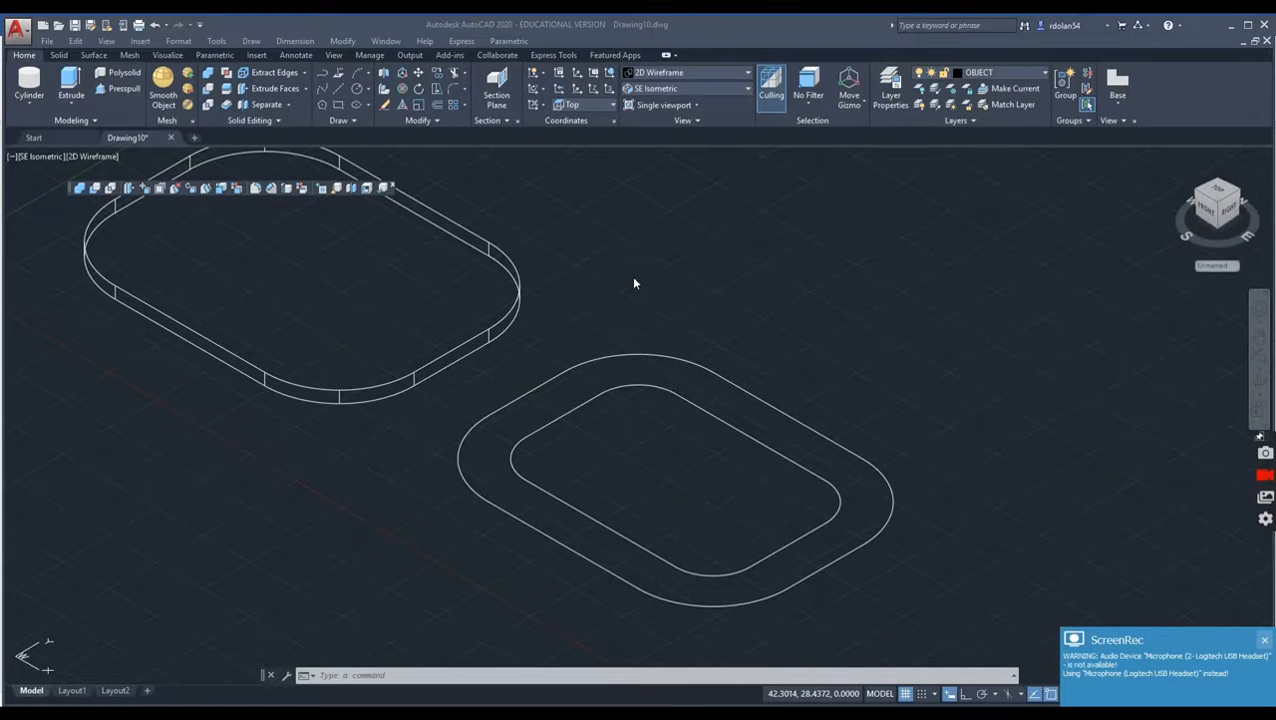
Step: Delete the four lines and four corner arcs of the outer outline, keeping the inner offset outline
{"action": "left_click", "coordinate": [627, 356]}
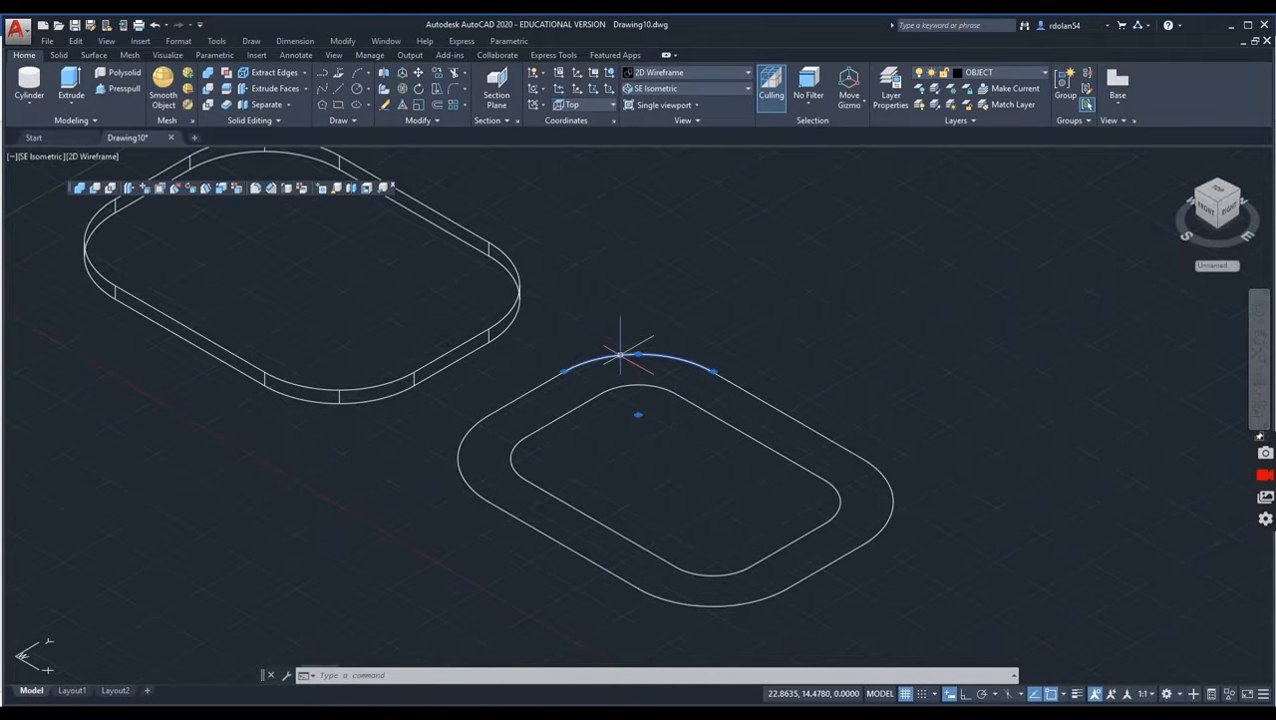
{"action": "left_click", "coordinate": [518, 392]}
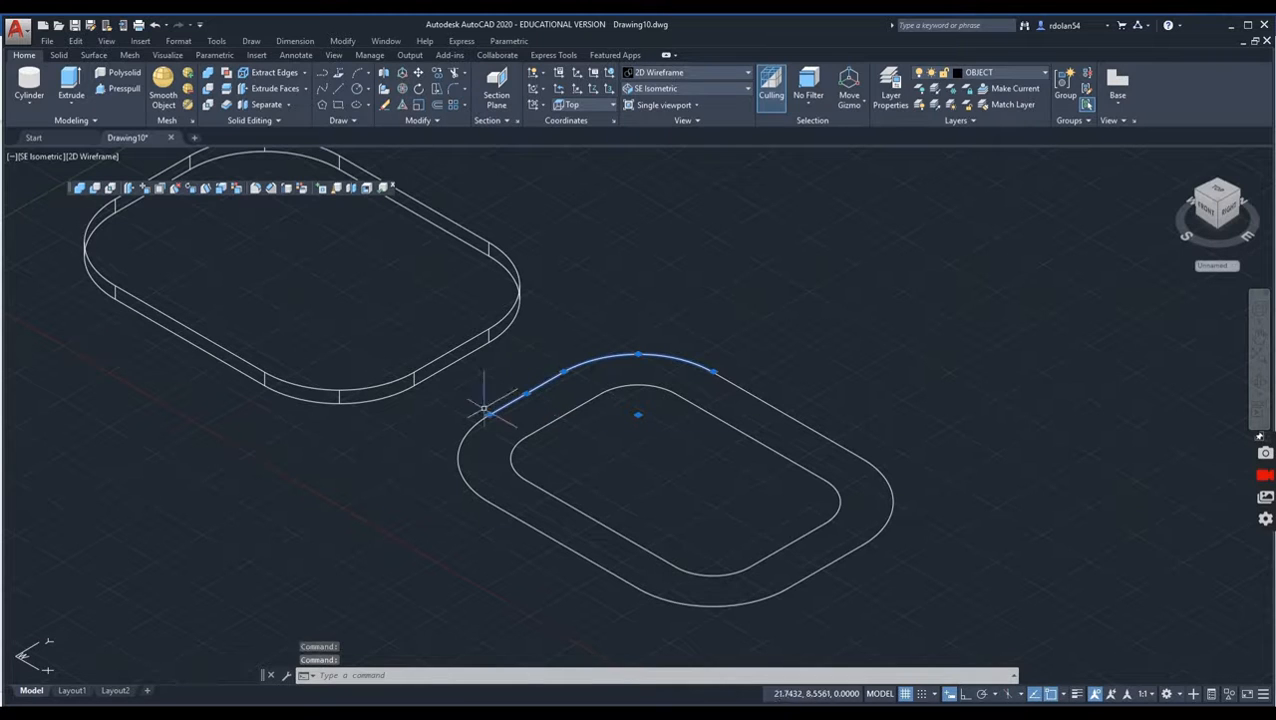
{"action": "left_click", "coordinate": [463, 447]}
{"action": "left_click", "coordinate": [447, 446]}
{"action": "left_click", "coordinate": [530, 572]}
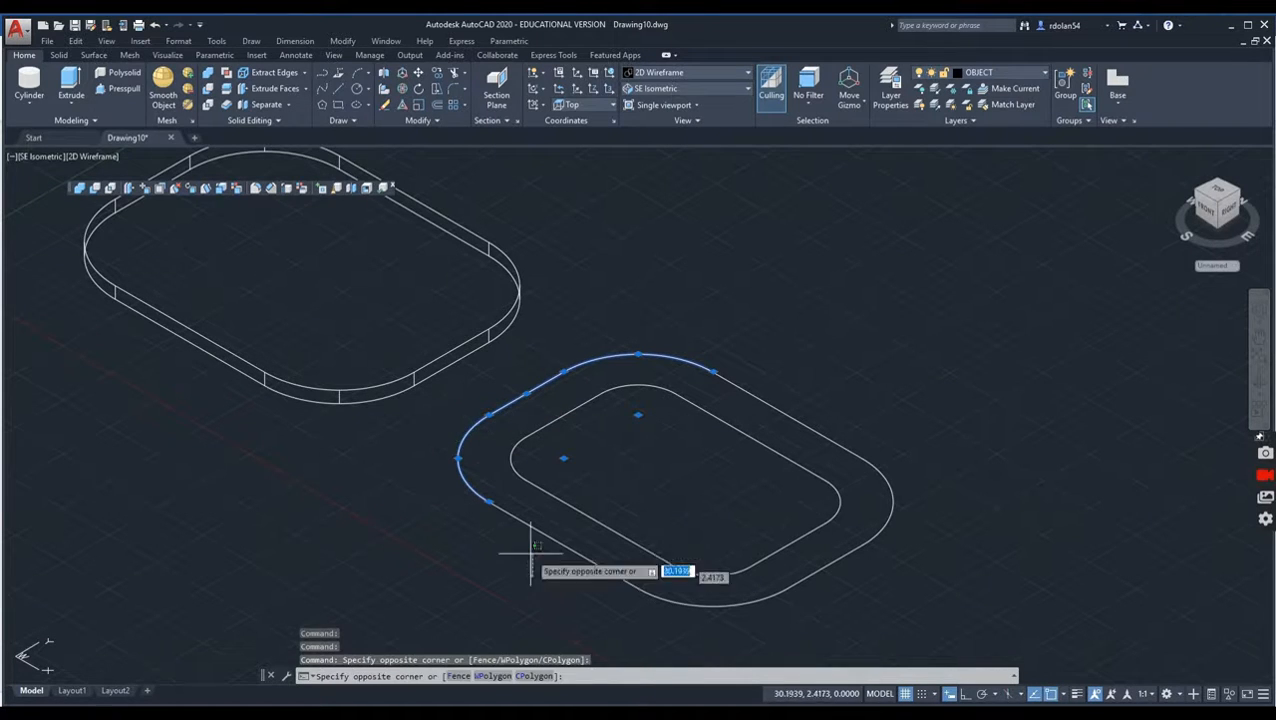
{"action": "left_click", "coordinate": [500, 511]}
{"action": "left_click", "coordinate": [877, 619]}
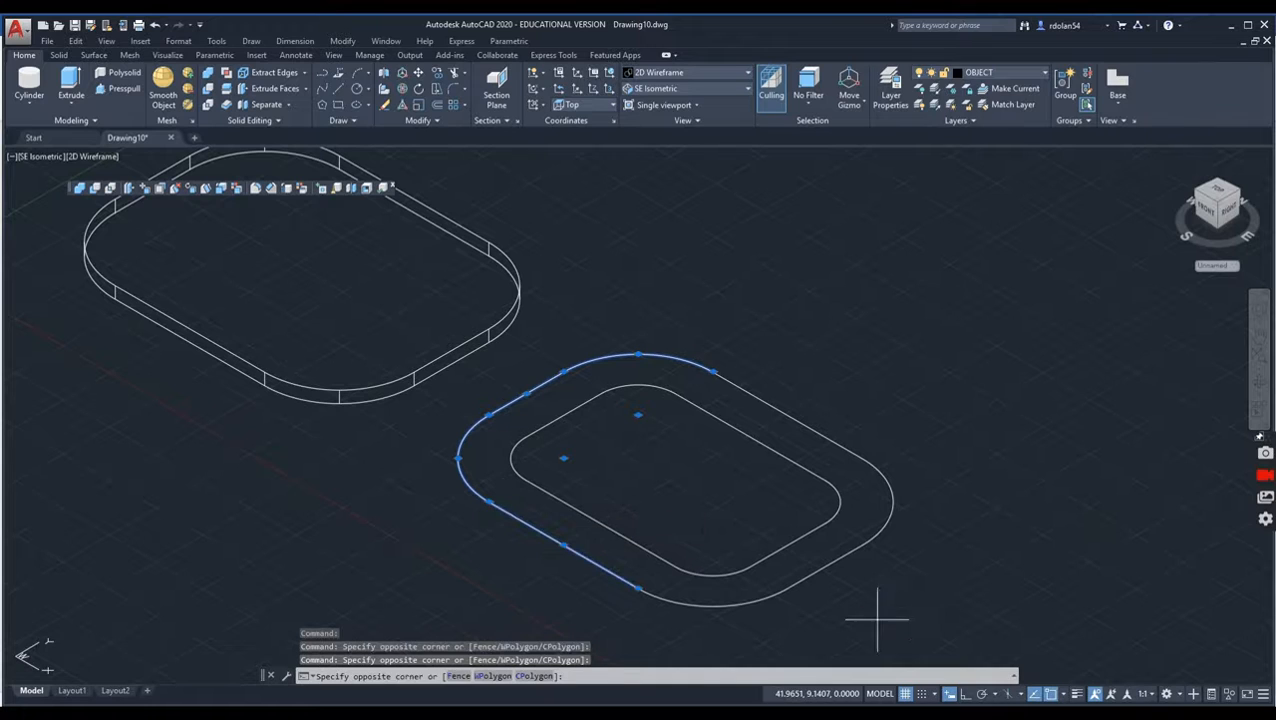
{"action": "left_click", "coordinate": [710, 589]}
{"action": "left_click", "coordinate": [903, 597]}
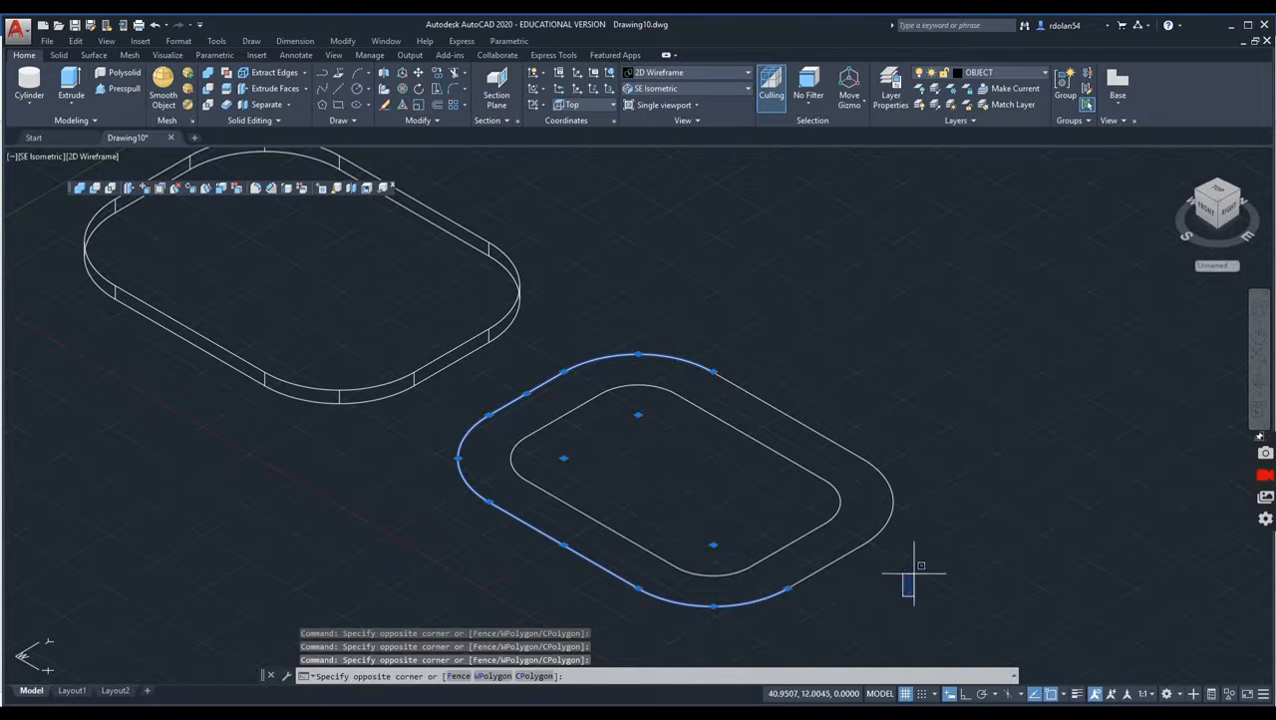
{"action": "left_click", "coordinate": [847, 398]}
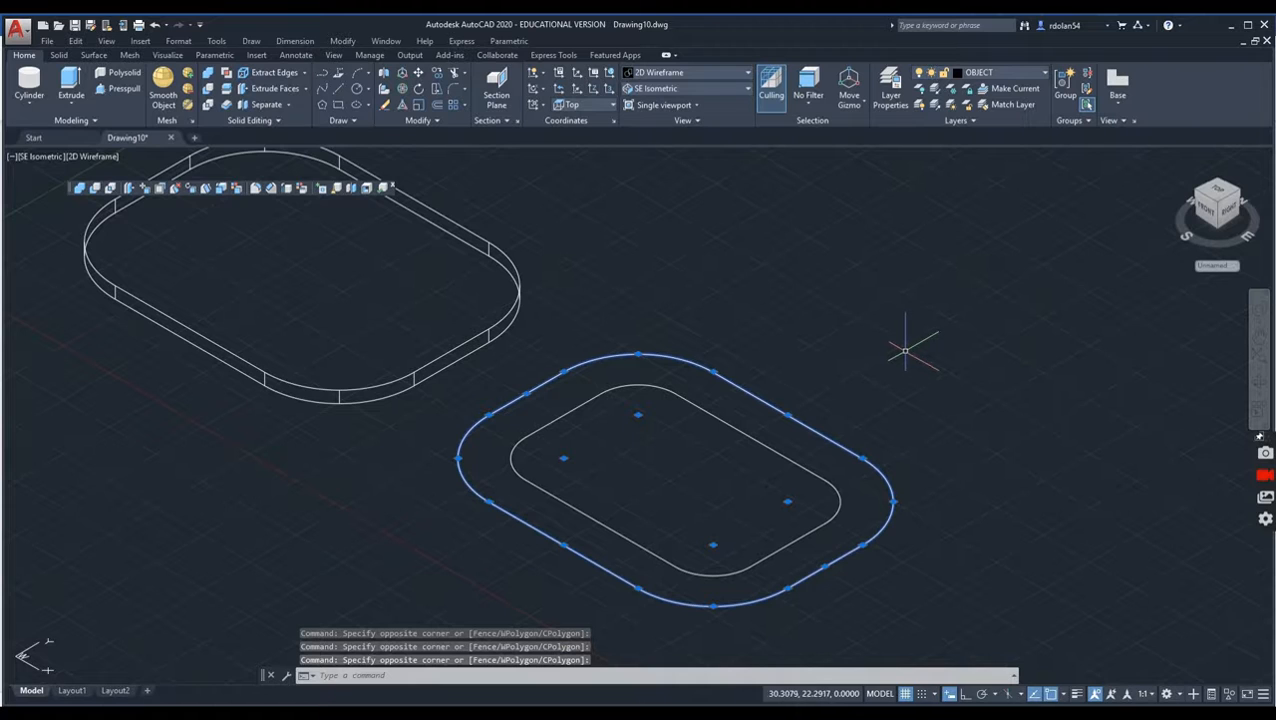
{"action": "key", "text": "Delete"}
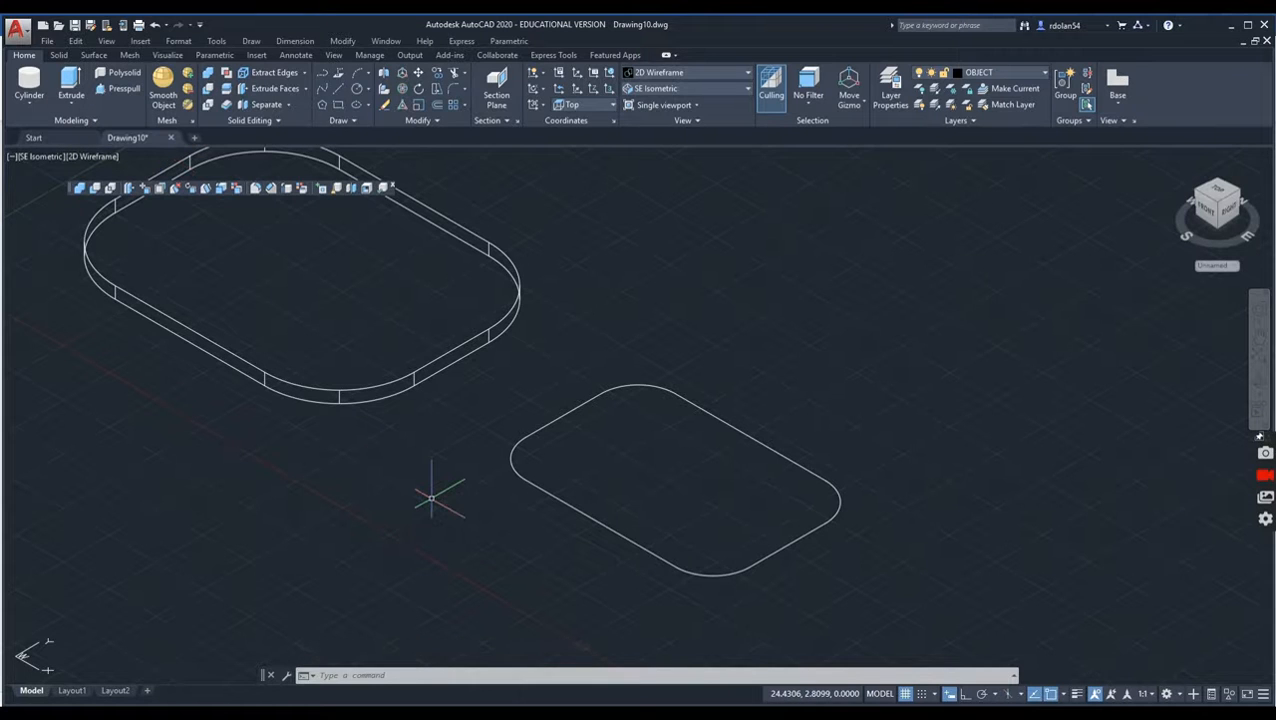
Step: Convert the lines and arcs of the inner rounded-rectangle outline into a region
{"action": "type", "text": "GION"}
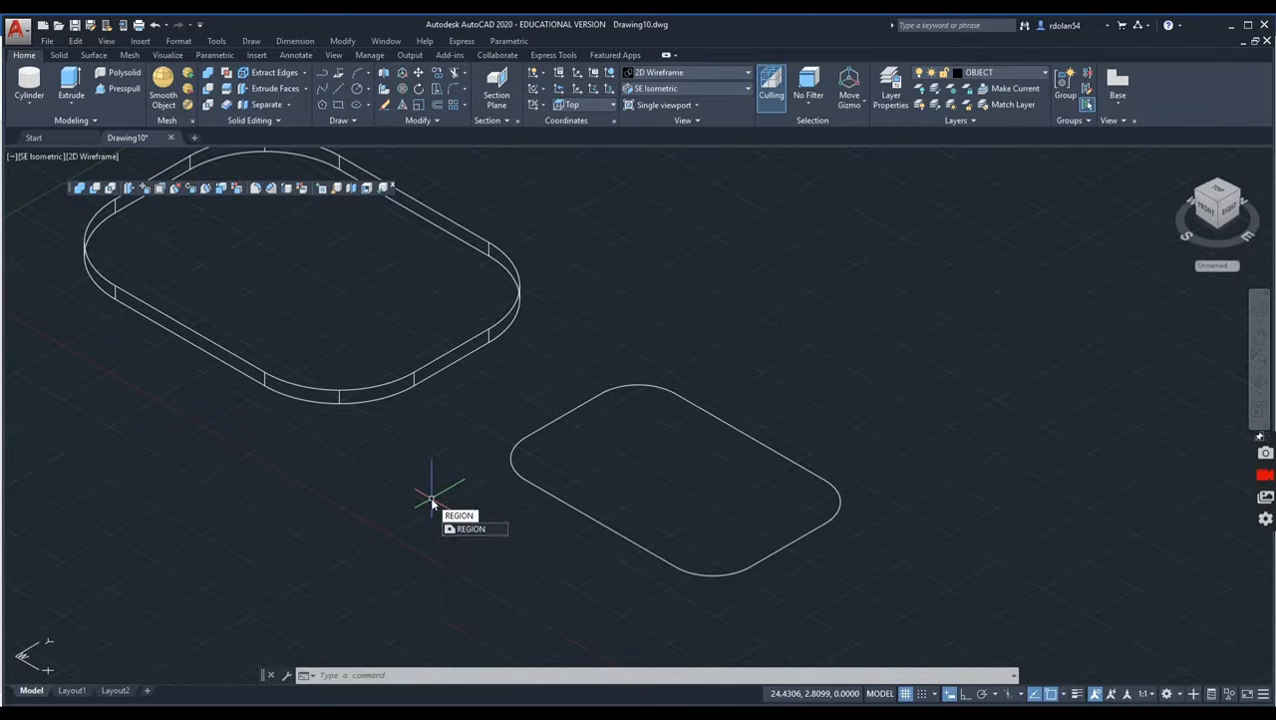
{"action": "key", "text": "Return"}
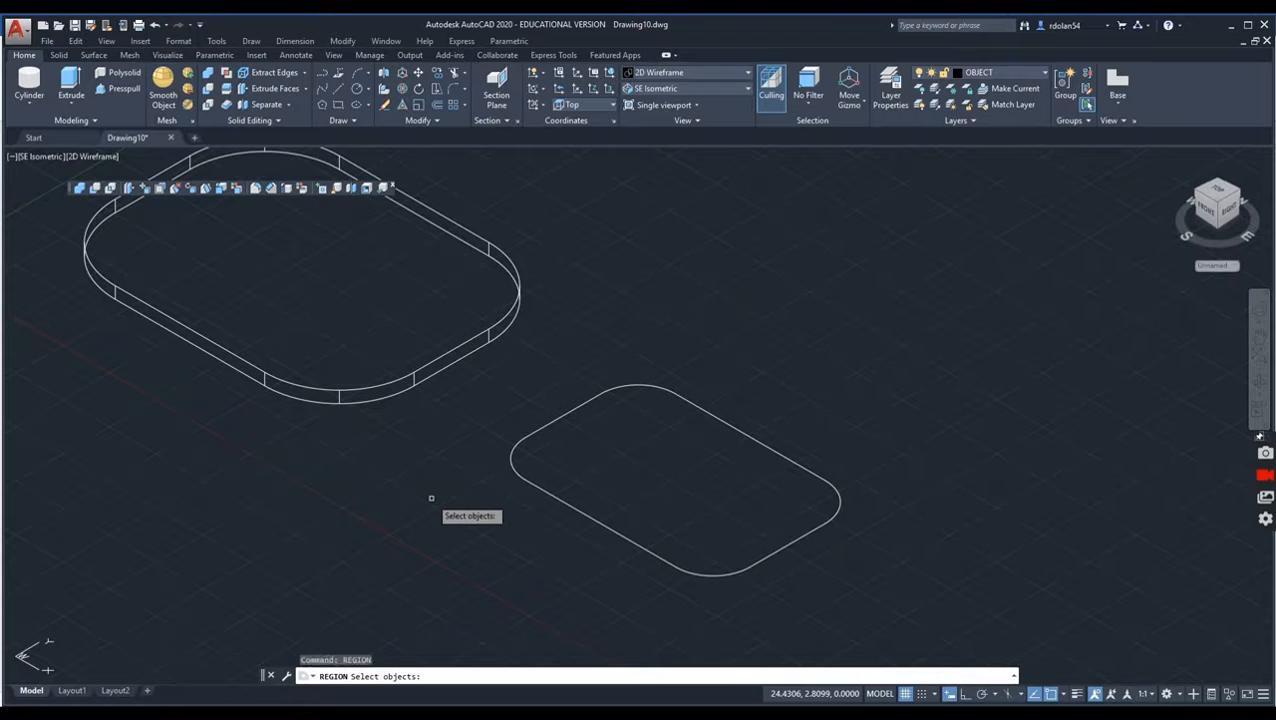
{"action": "left_click", "coordinate": [888, 608]}
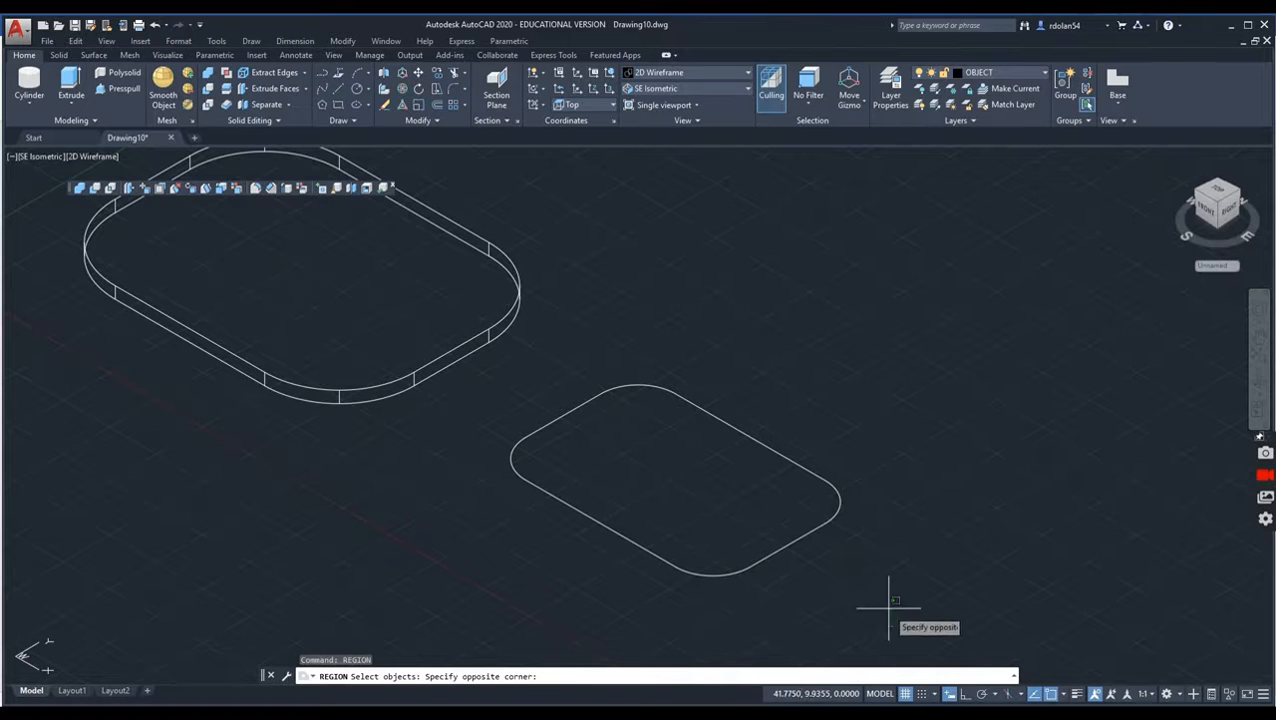
{"action": "left_click", "coordinate": [496, 382]}
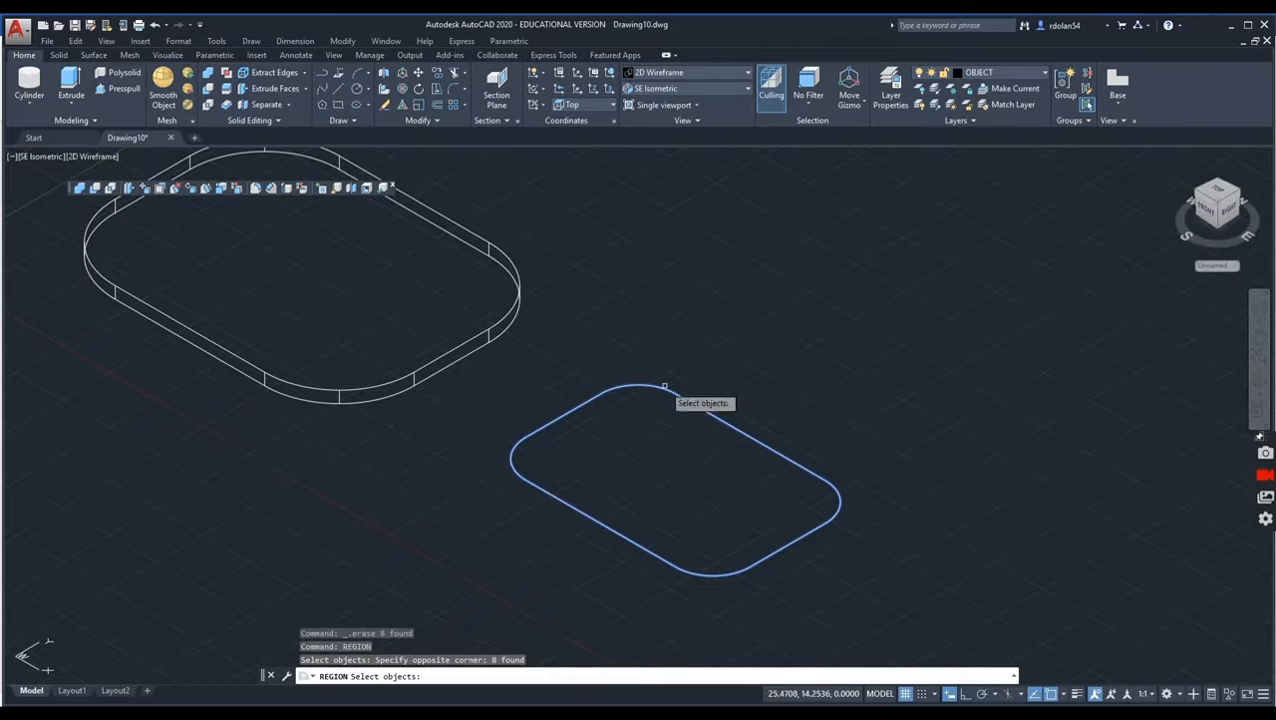
{"action": "key", "text": "Return"}
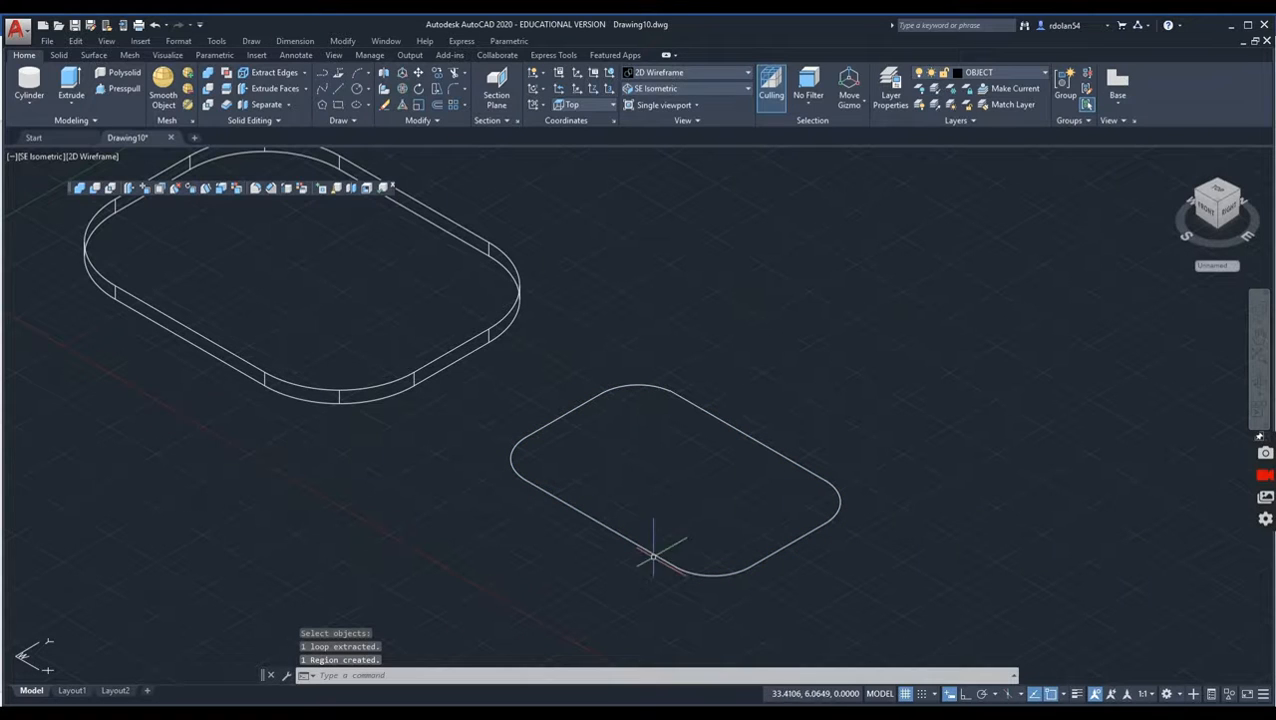
Step: Extrude the rounded-rectangle region upward to a height of 4 with a taper angle of 10
{"action": "left_click", "coordinate": [71, 84]}
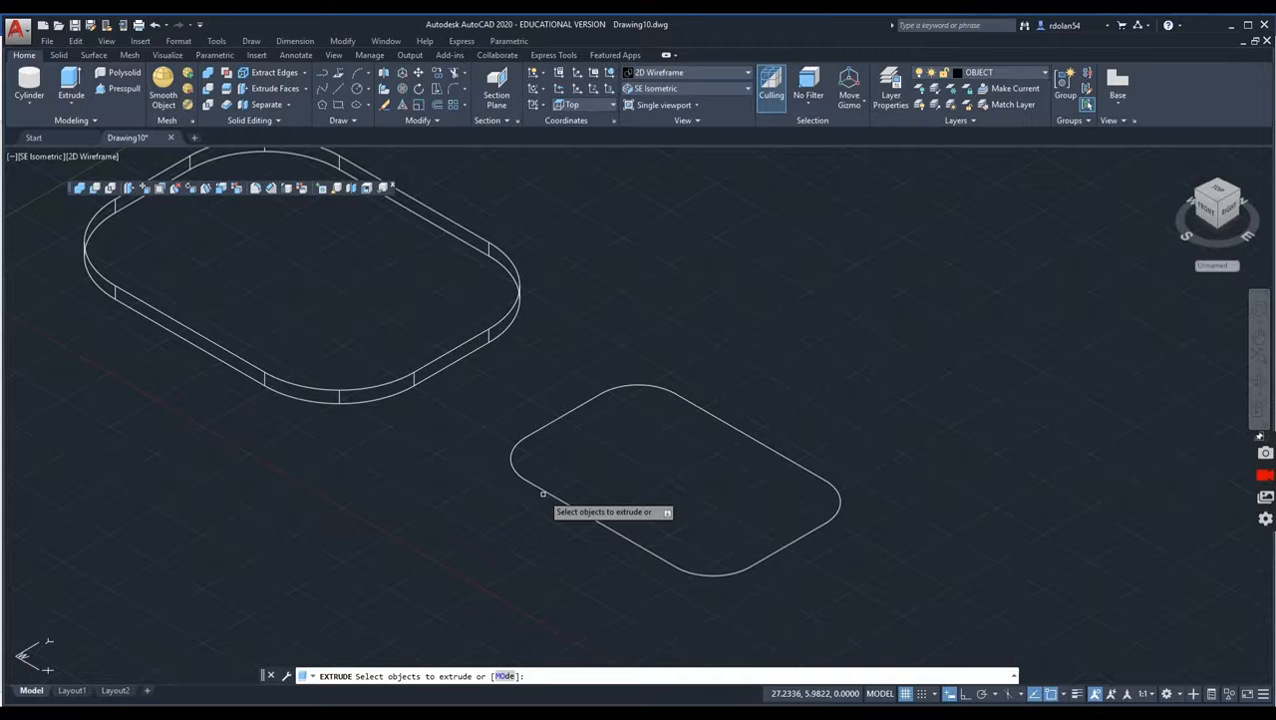
{"action": "left_click", "coordinate": [542, 490]}
{"action": "key", "text": "Return"}
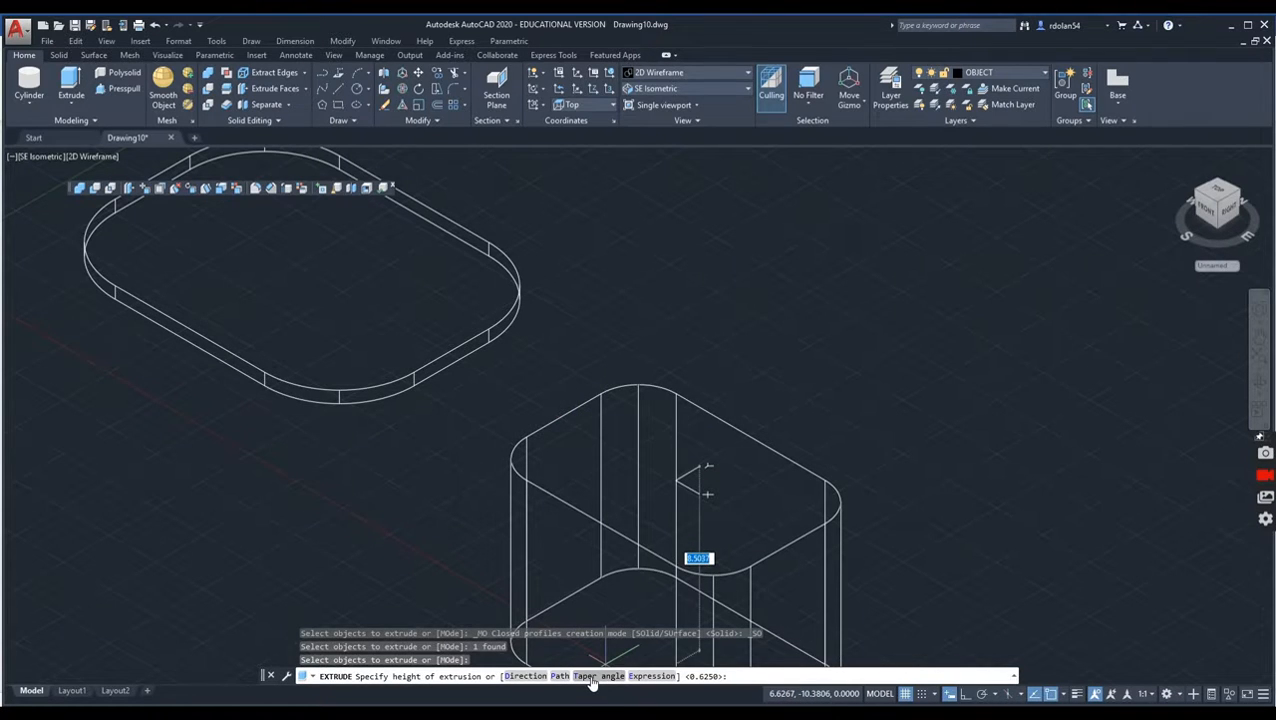
{"action": "left_click", "coordinate": [586, 676]}
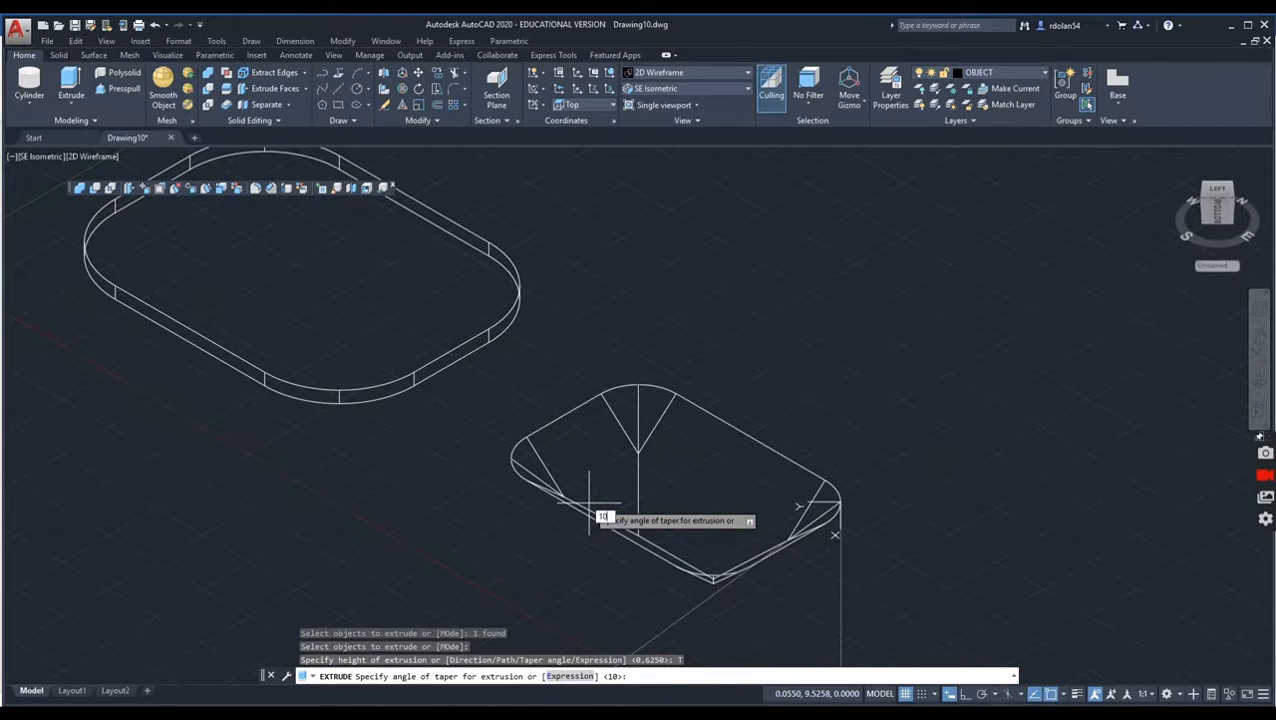
{"action": "key", "text": "Return"}
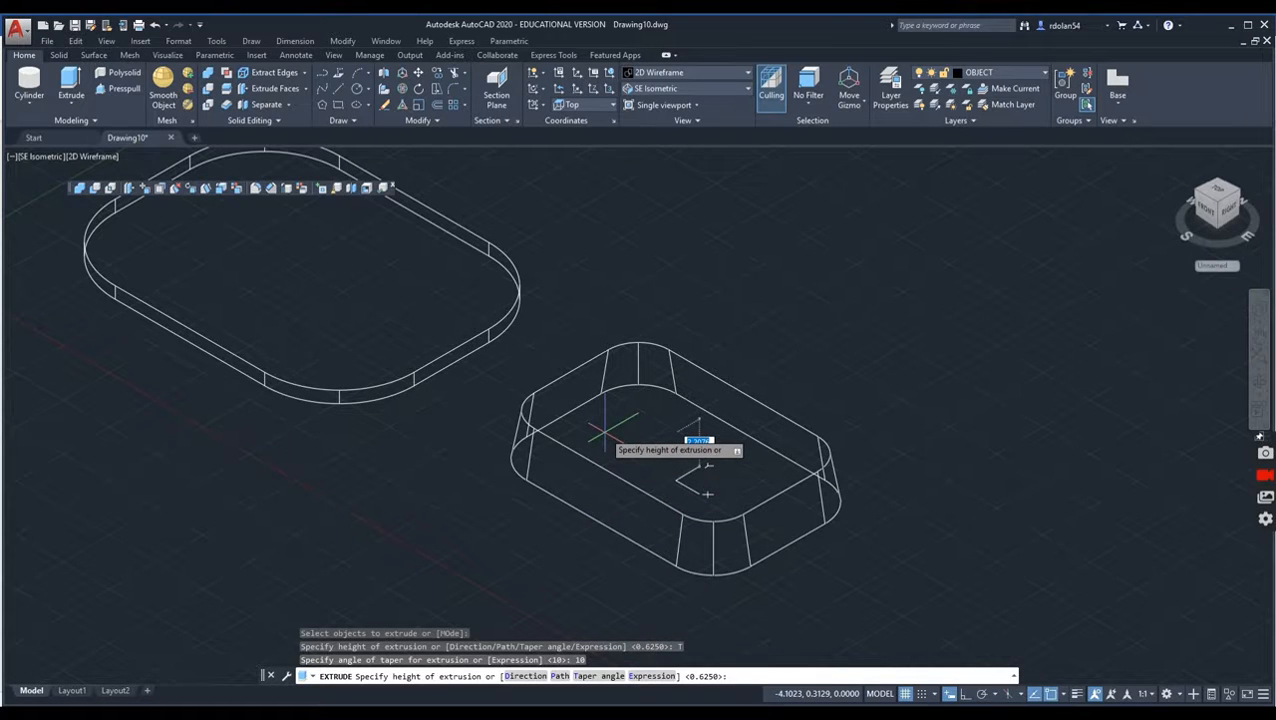
{"action": "key", "text": "Return"}
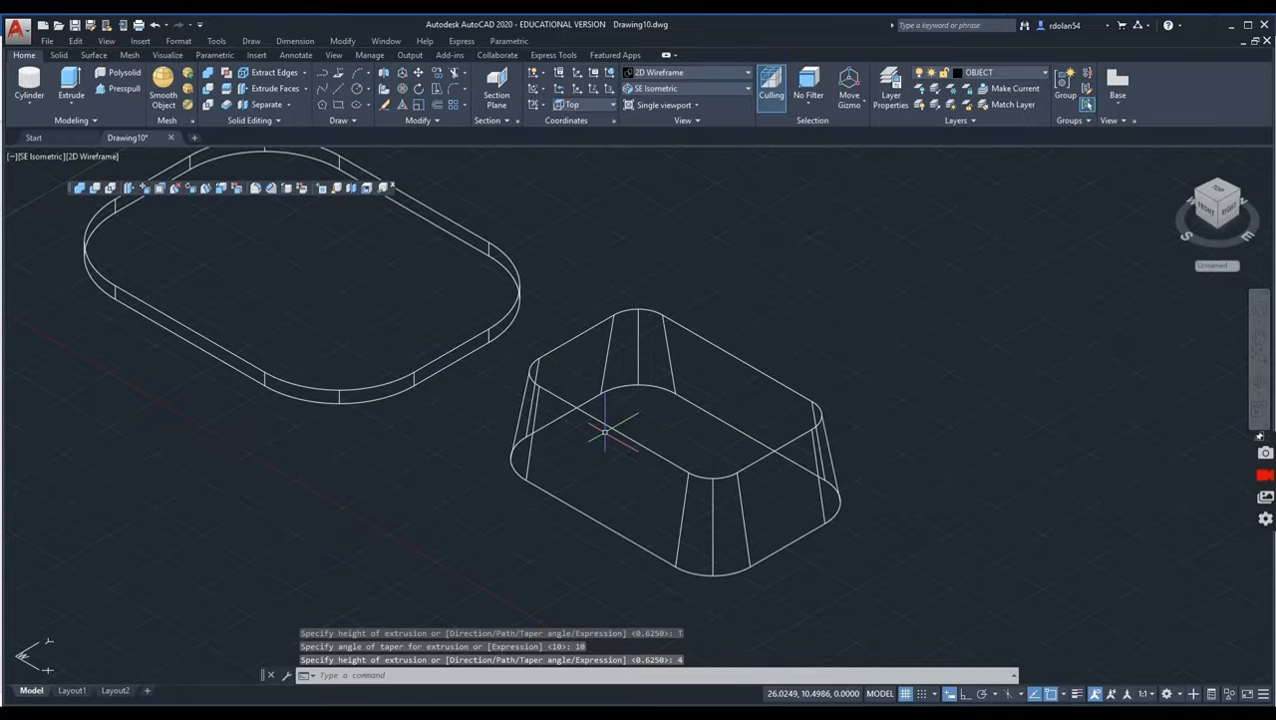
Step: Move the tapered solid onto the plate, from its lower corner arc's center to the center of the matching arc on the plate's upper face
{"action": "middle_click_drag", "start_coordinate": [421, 407], "coordinate": [474, 480]}
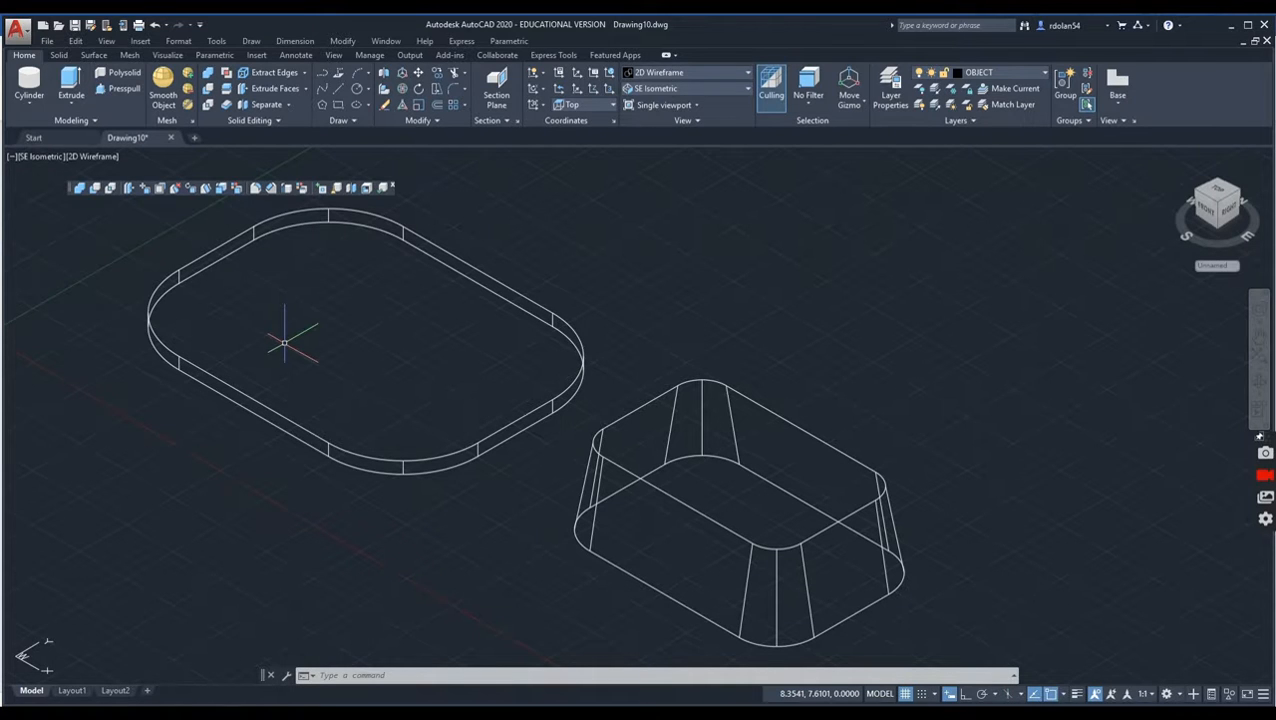
{"action": "left_click", "coordinate": [420, 74]}
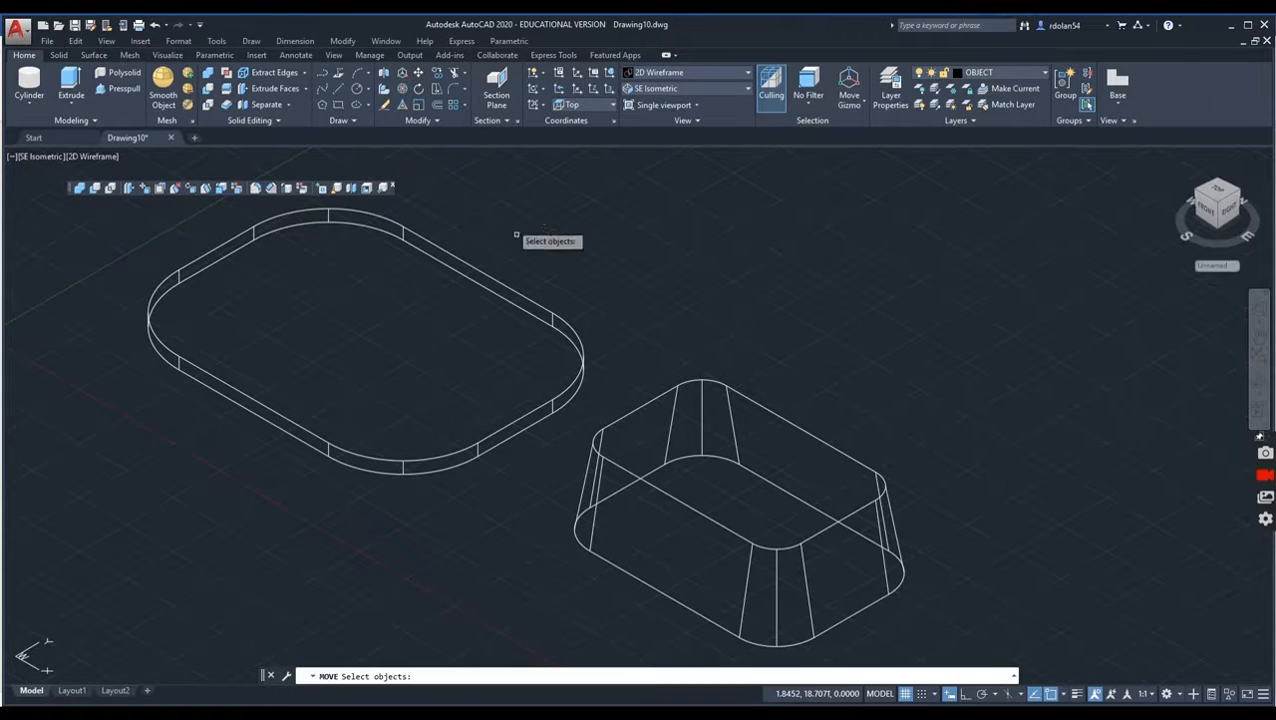
{"action": "left_click", "coordinate": [640, 478]}
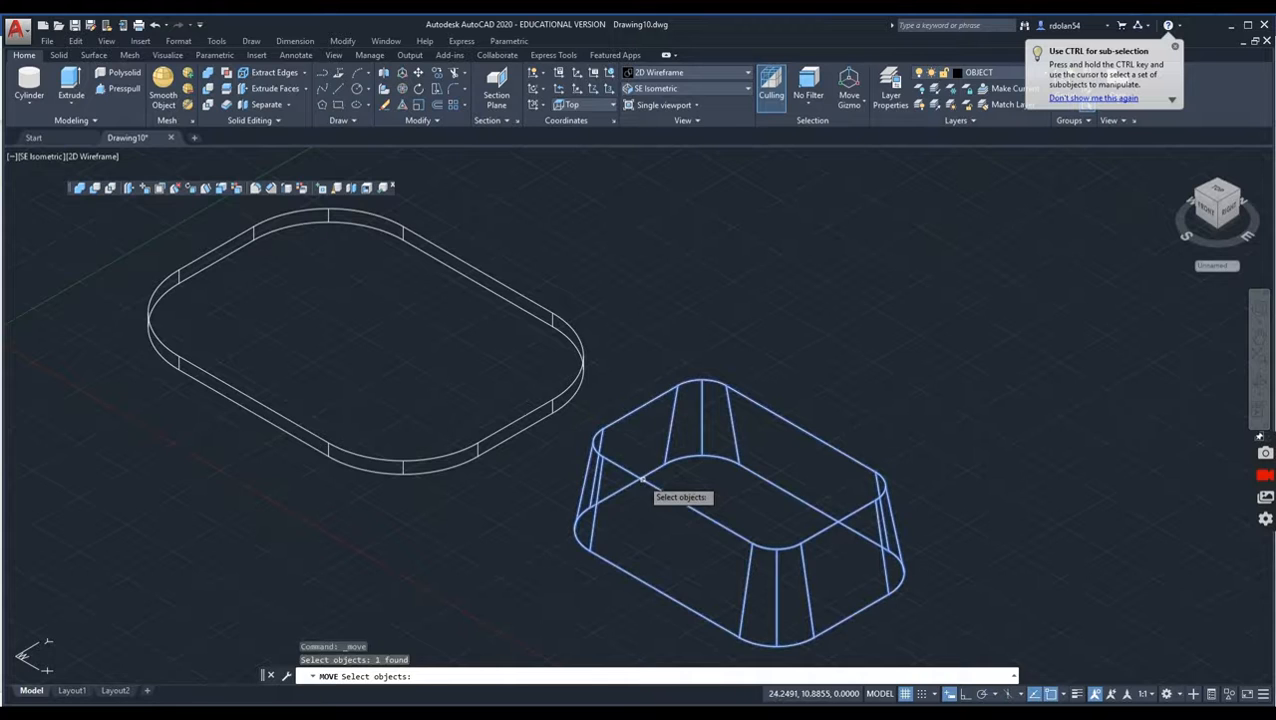
{"action": "key", "text": "Return"}
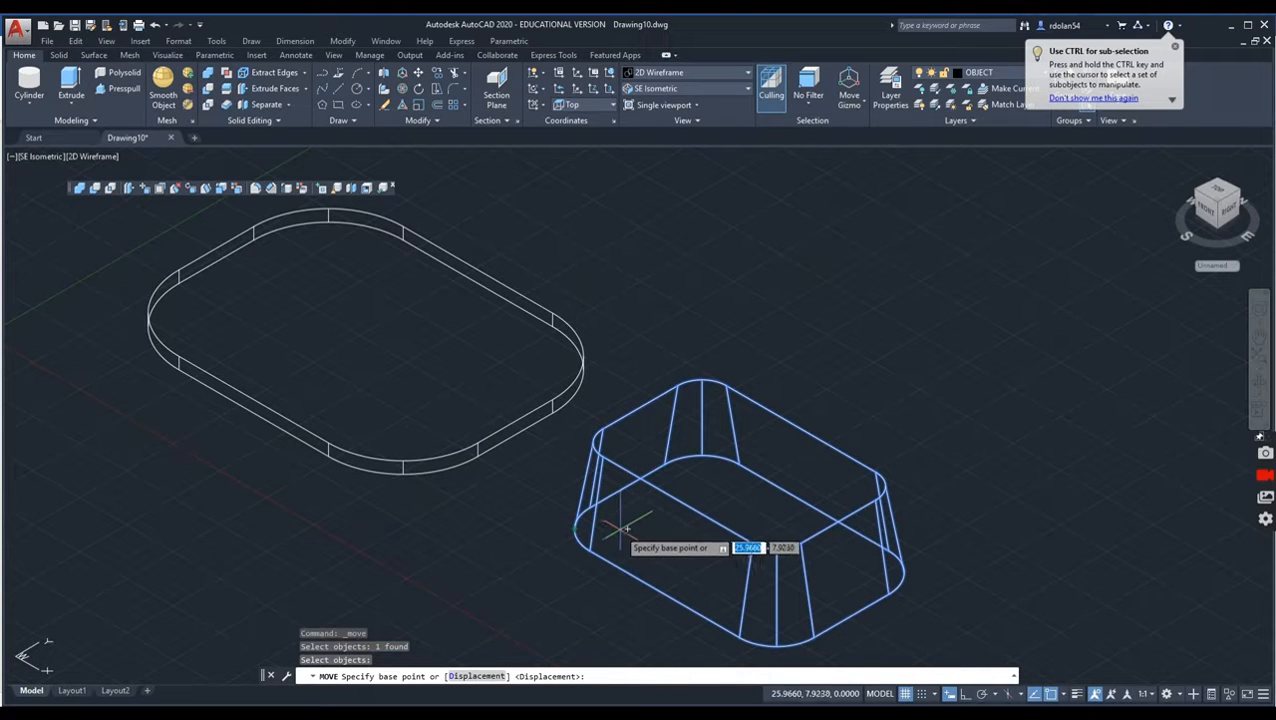
{"action": "left_click", "coordinate": [624, 527]}
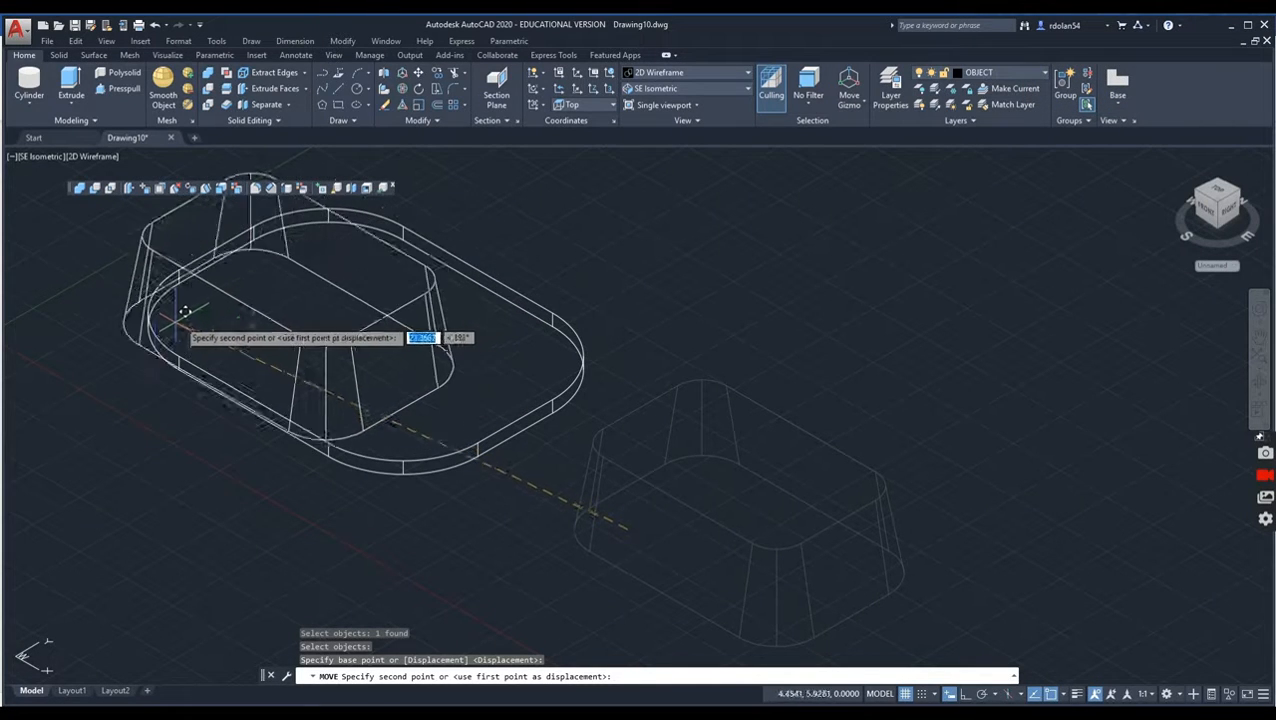
{"action": "right_click", "coordinate": [129, 430], "text": "shift"}
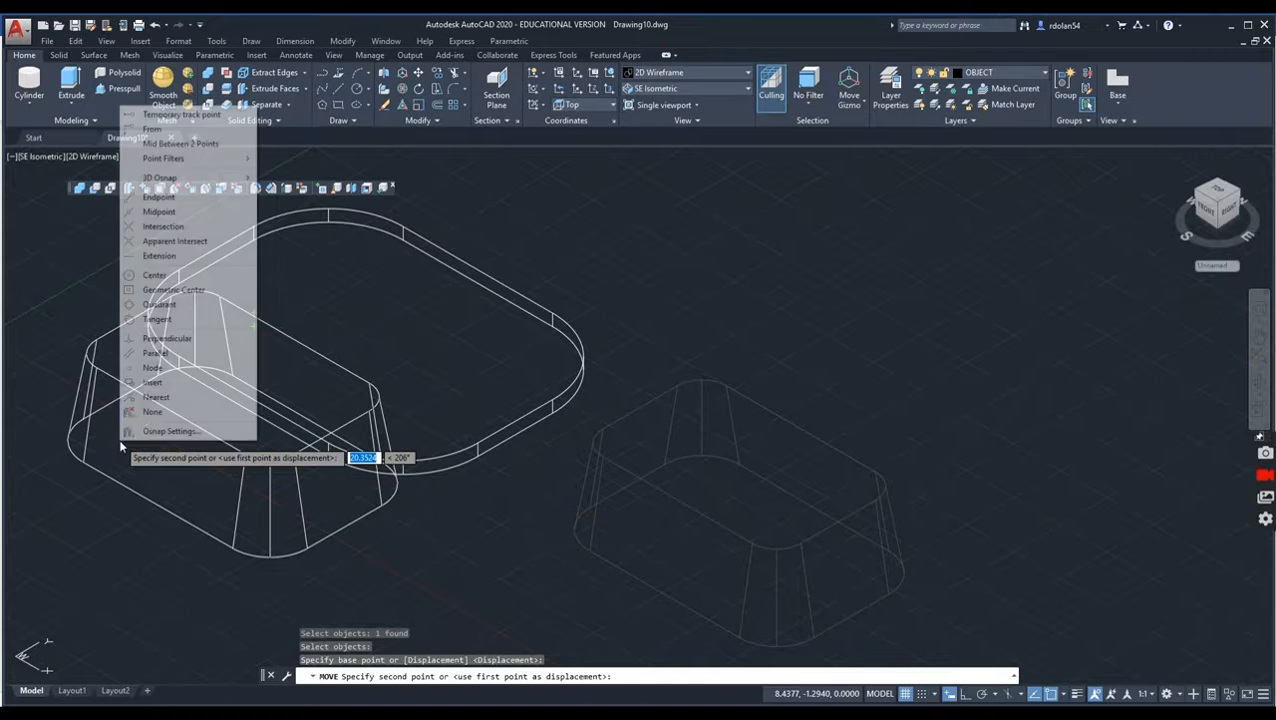
{"action": "left_click", "coordinate": [150, 276]}
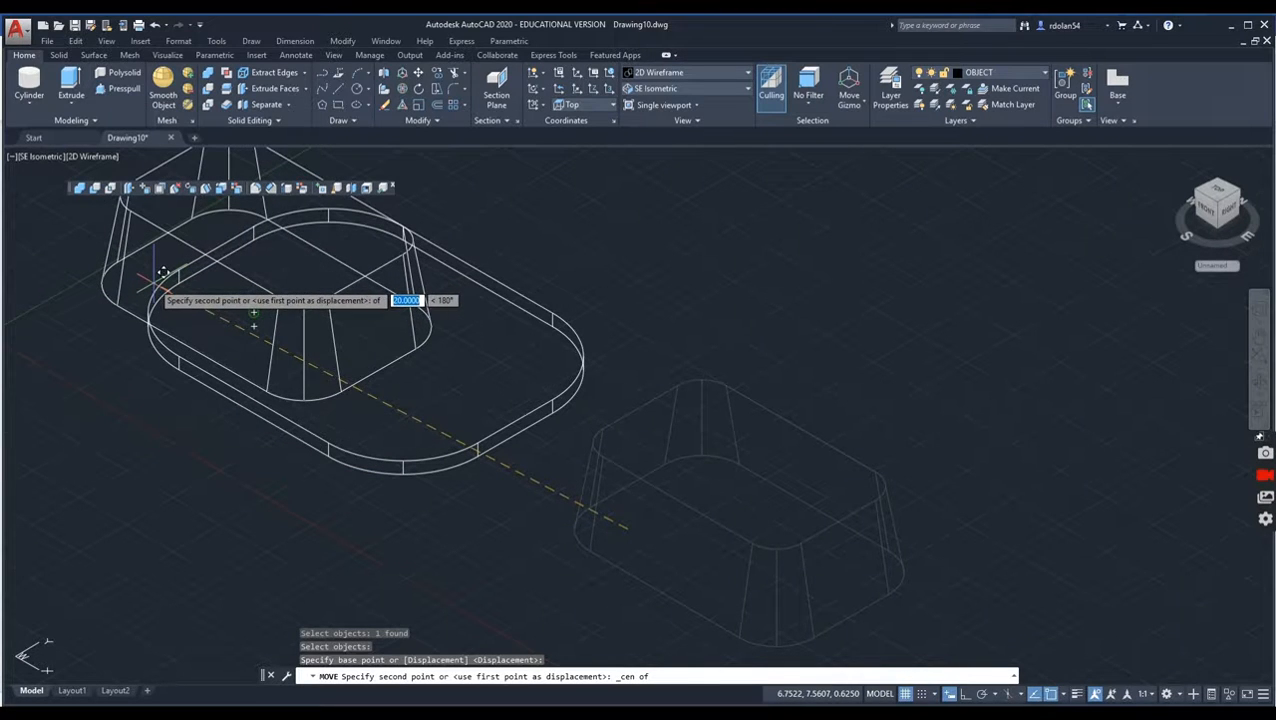
{"action": "left_click", "coordinate": [162, 272]}
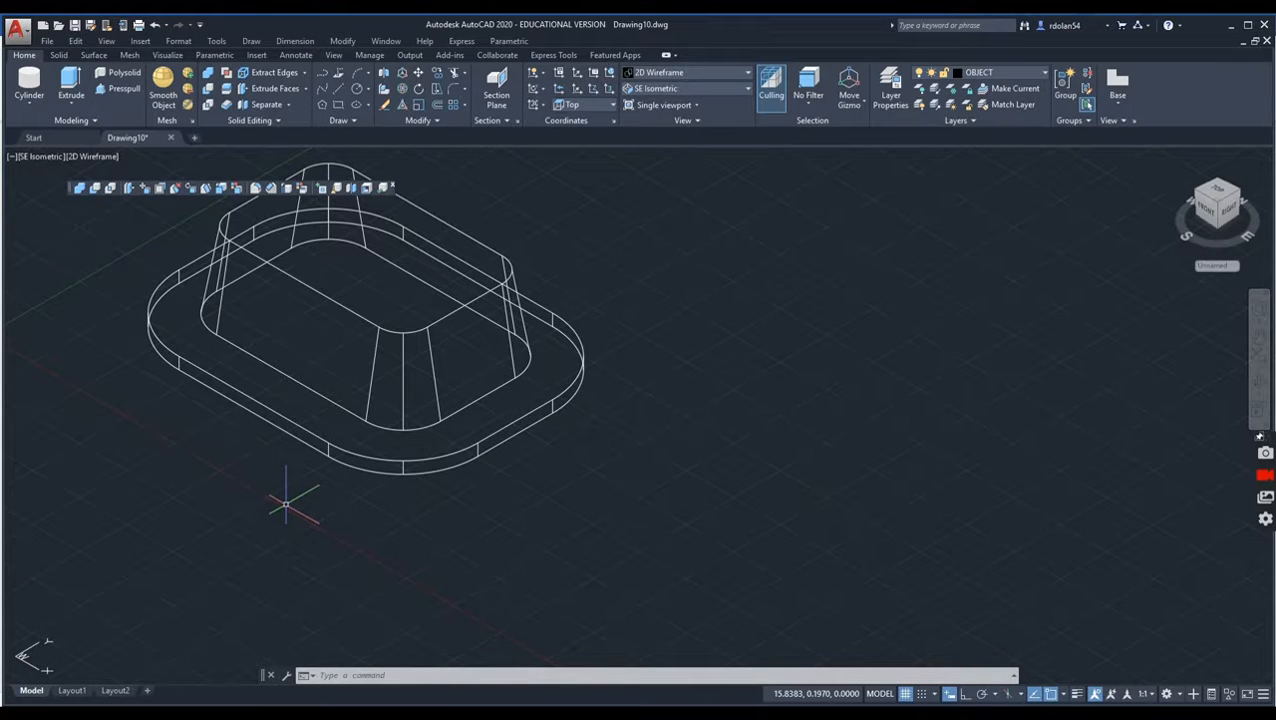
{"action": "middle_click_drag", "start_coordinate": [400, 285], "coordinate": [365, 366]}
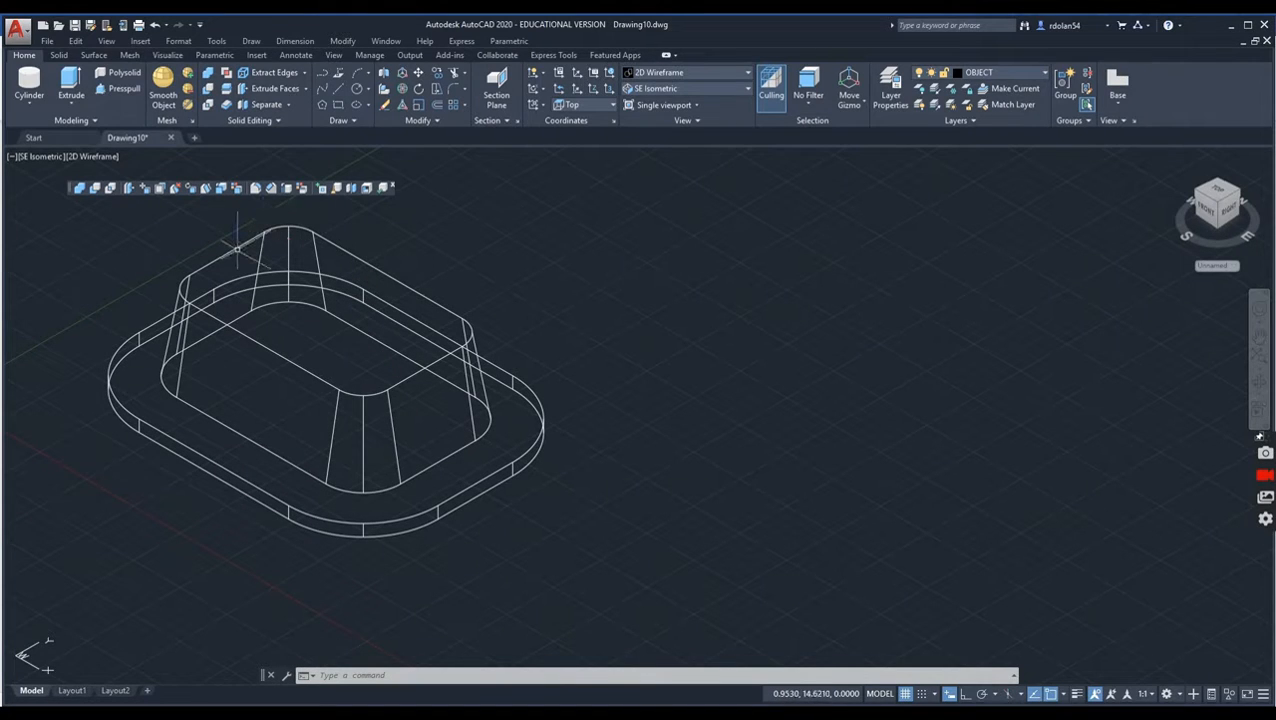
{"action": "left_click", "coordinate": [219, 190]}
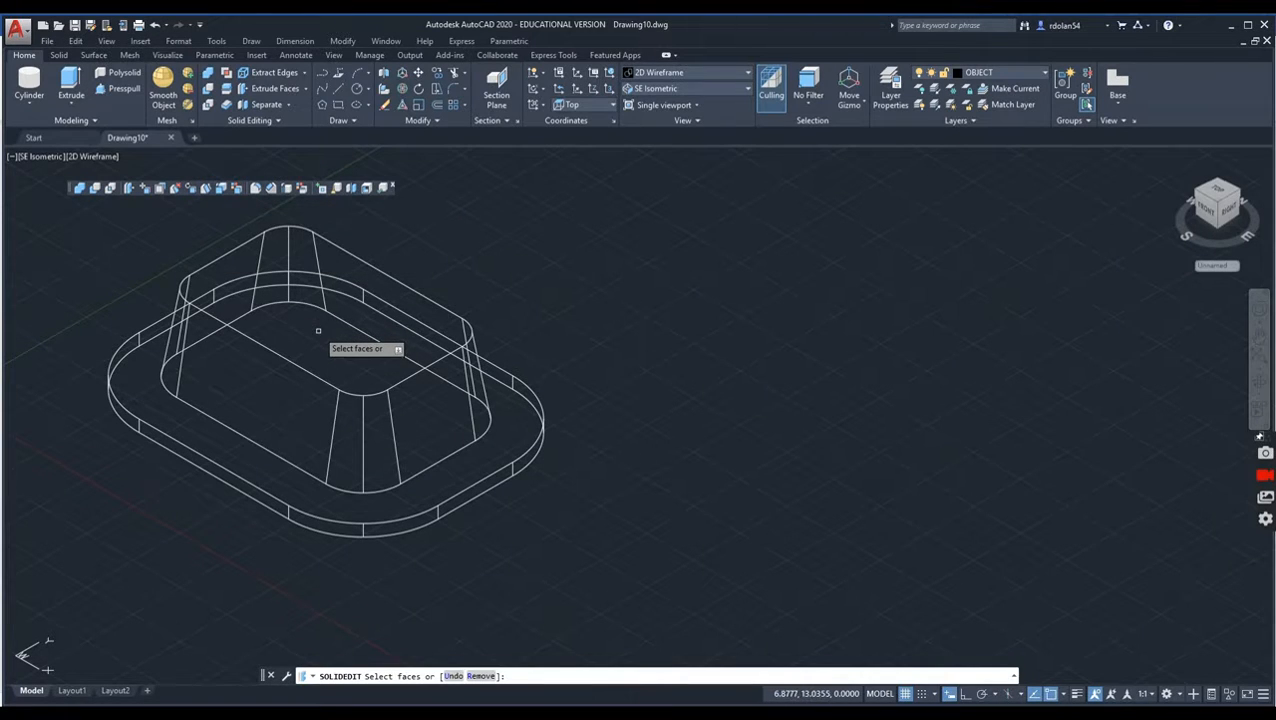
{"action": "left_click", "coordinate": [318, 331]}
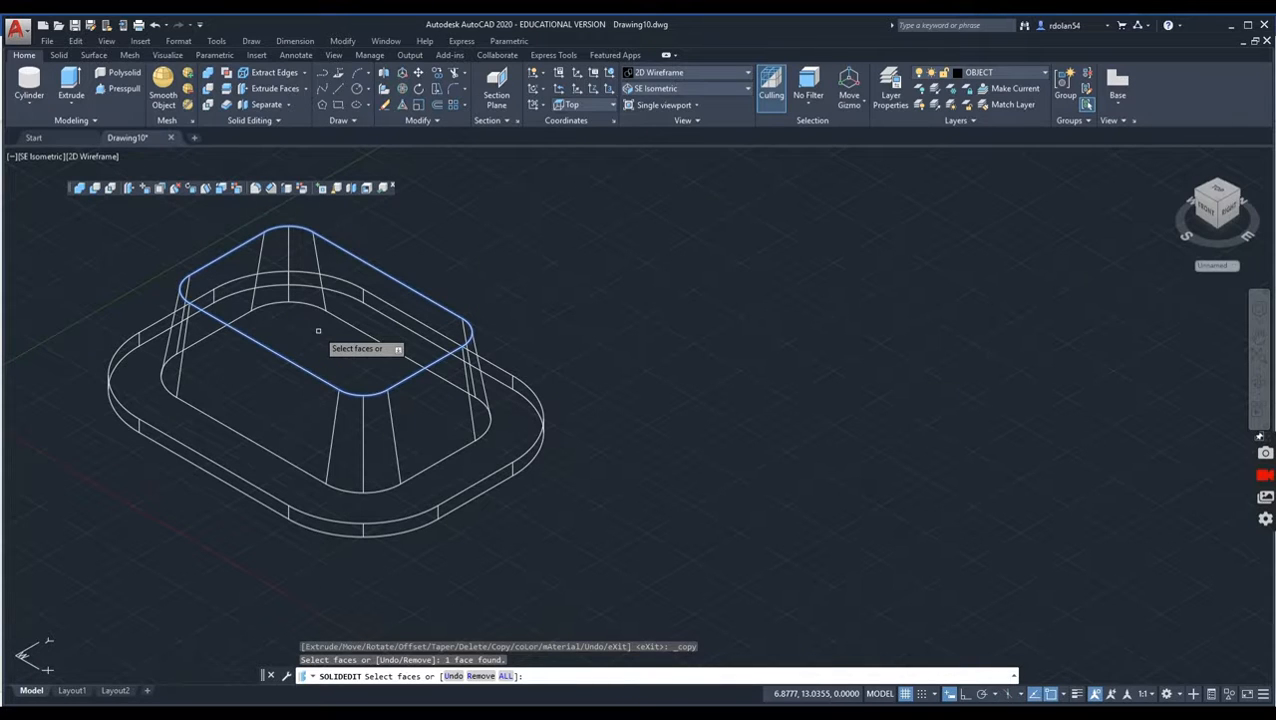
{"action": "key", "text": "Return"}
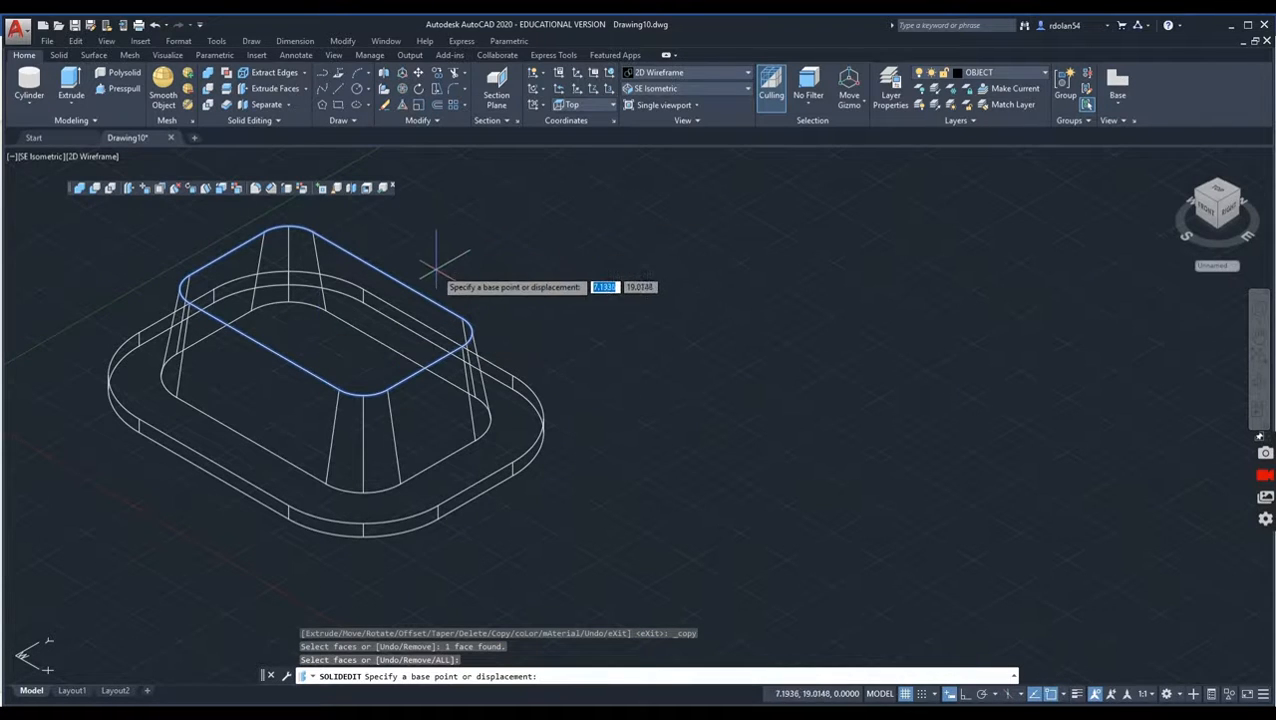
{"action": "left_click", "coordinate": [437, 239]}
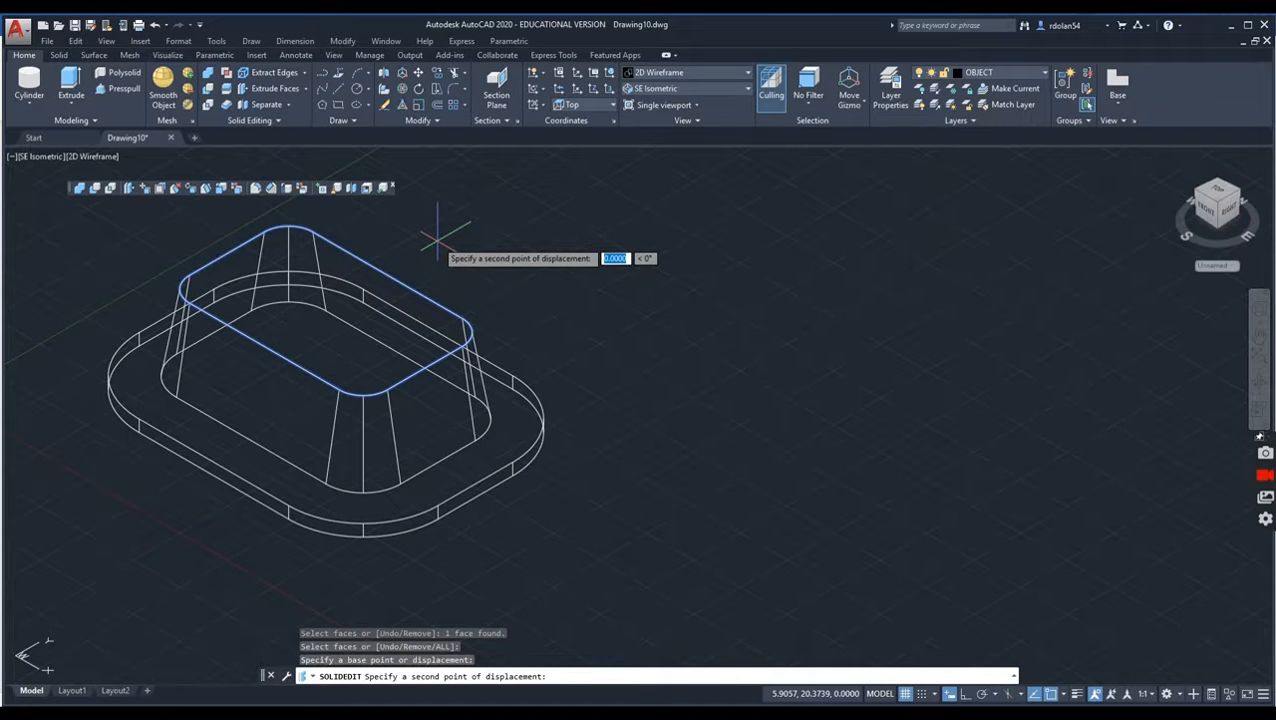
{"action": "type", "text": "@ "}
{"action": "type", "text": "20"}
{"action": "key", "text": "Tab"}
{"action": "type", "text": "0"}
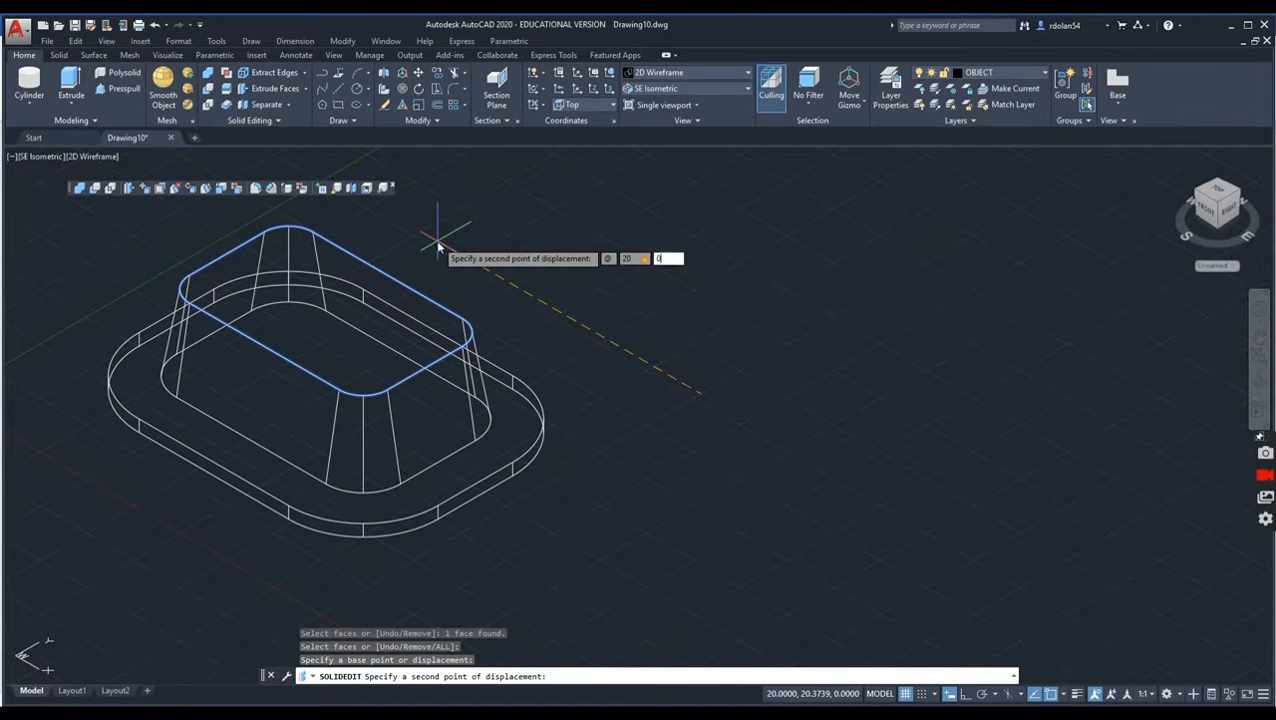
{"action": "key", "text": "Return"}
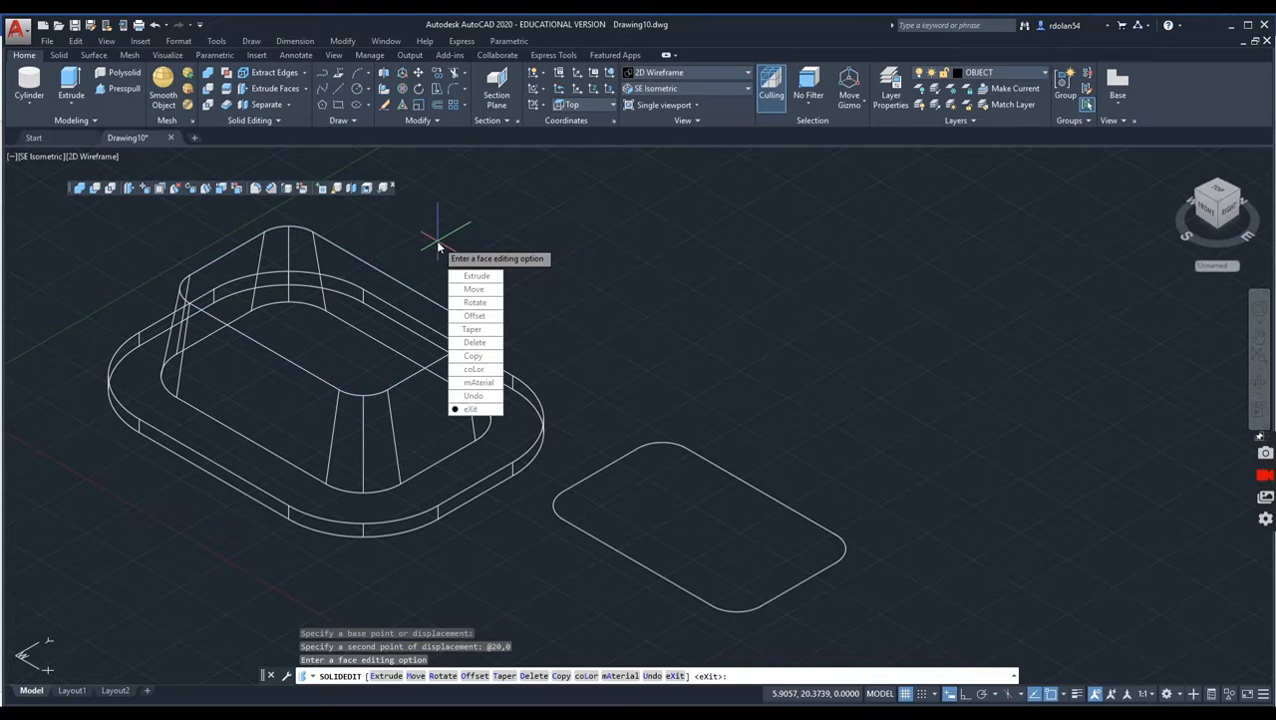
{"action": "key", "text": "Return"}
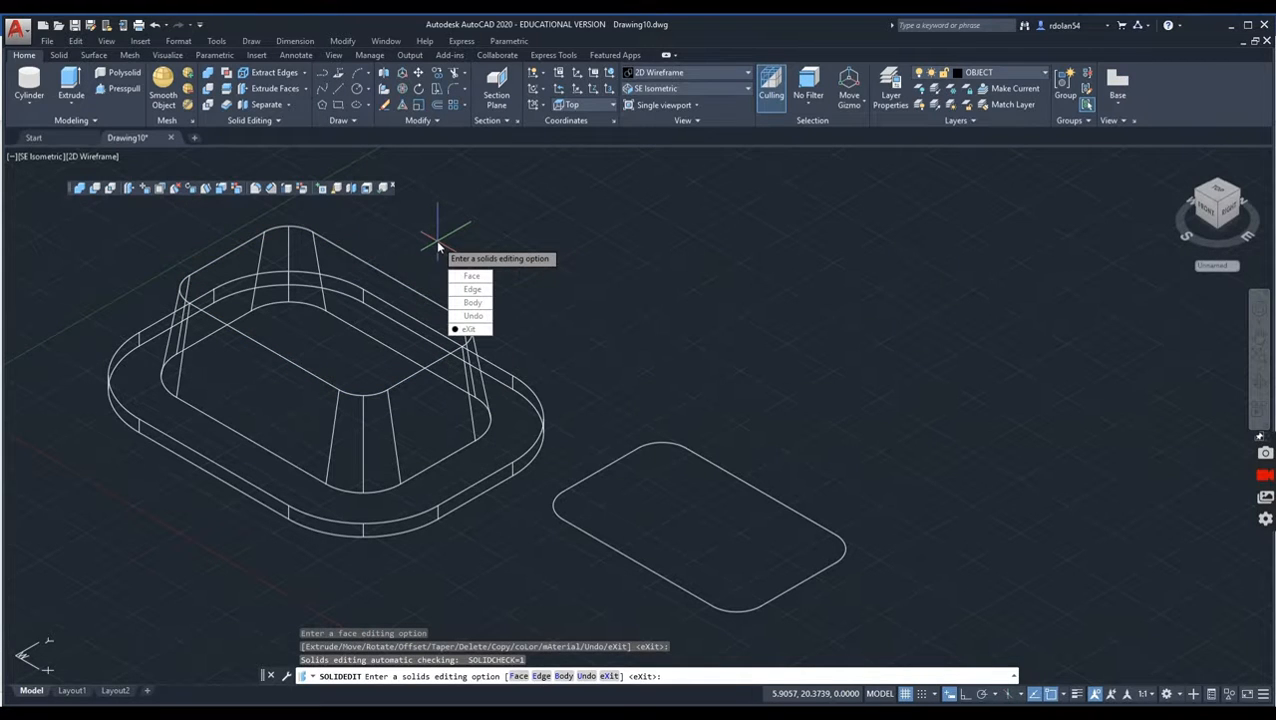
{"action": "left_click", "coordinate": [467, 329]}
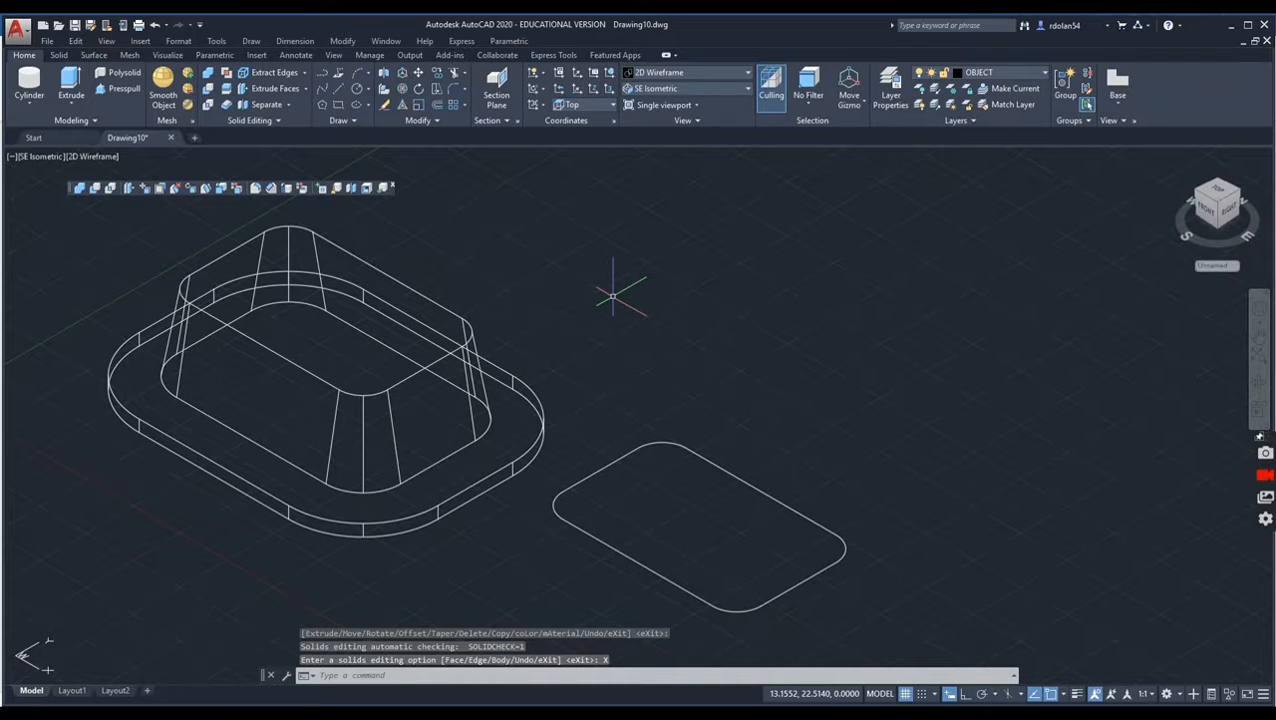
Step: Explode the copied rounded-rectangle face into separate lines and arcs
{"action": "type", "text": "EXPL"}
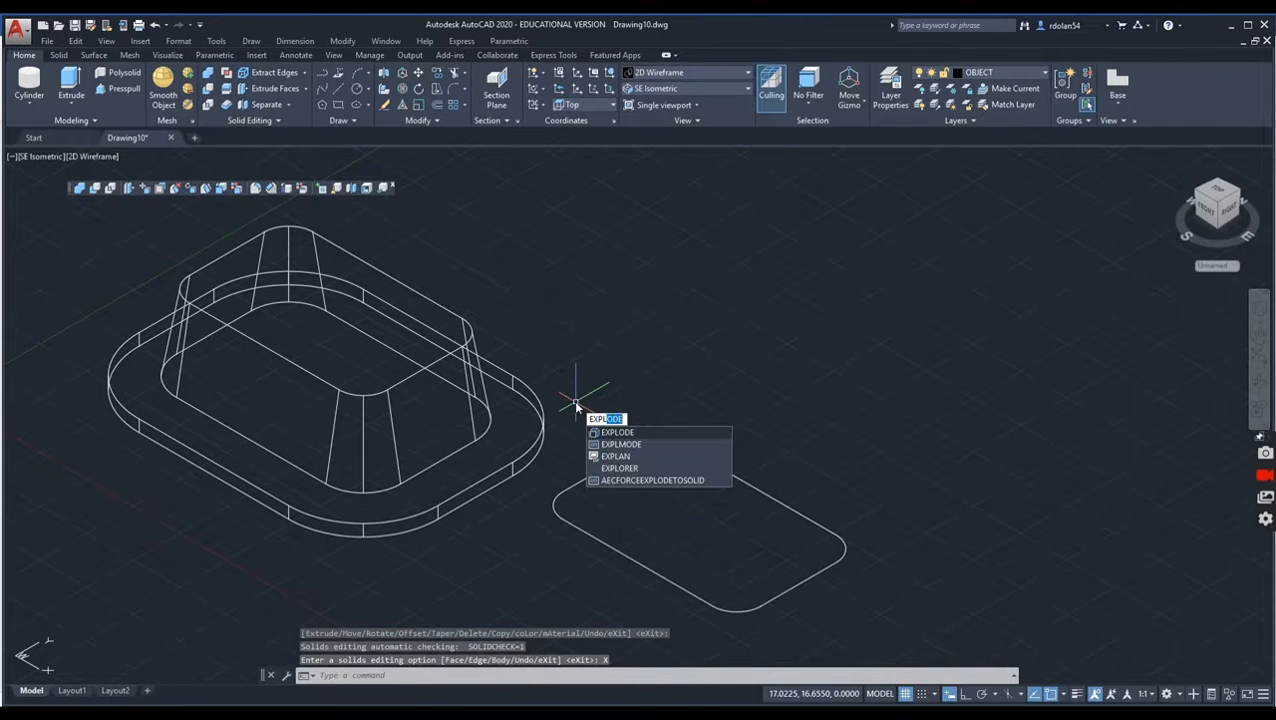
{"action": "key", "text": "BackSpace"}
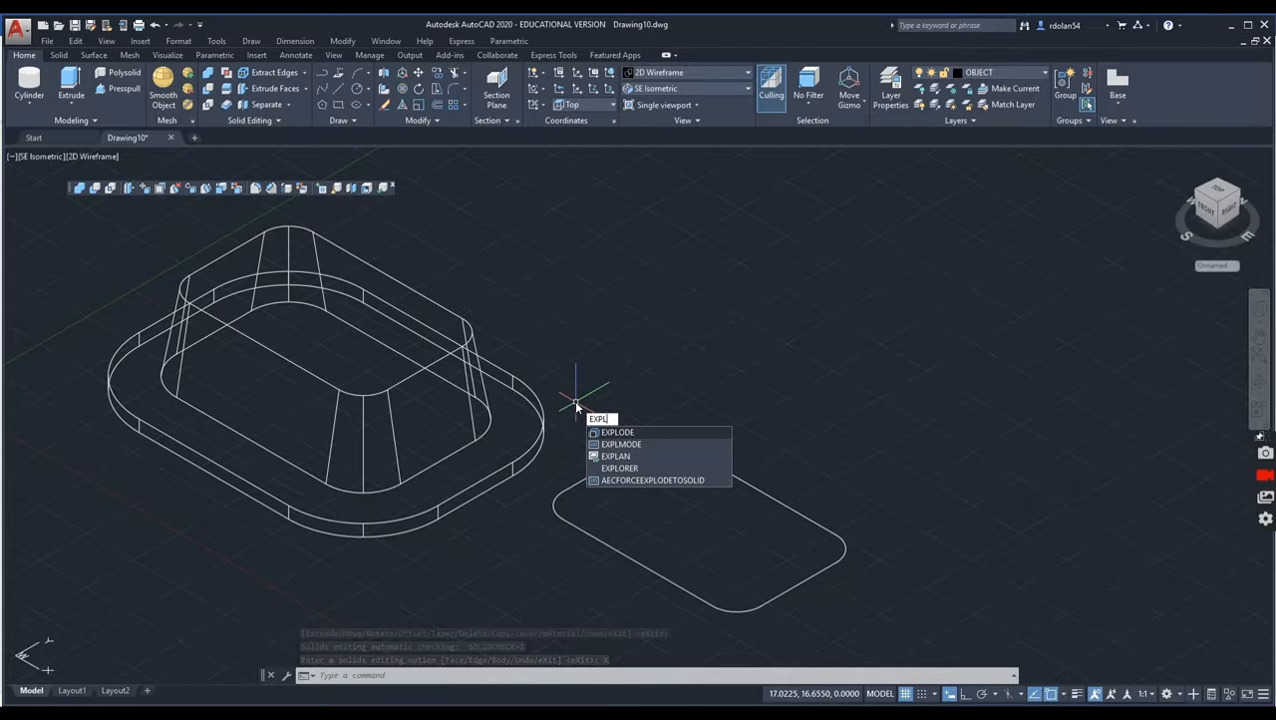
{"action": "left_click", "coordinate": [620, 432]}
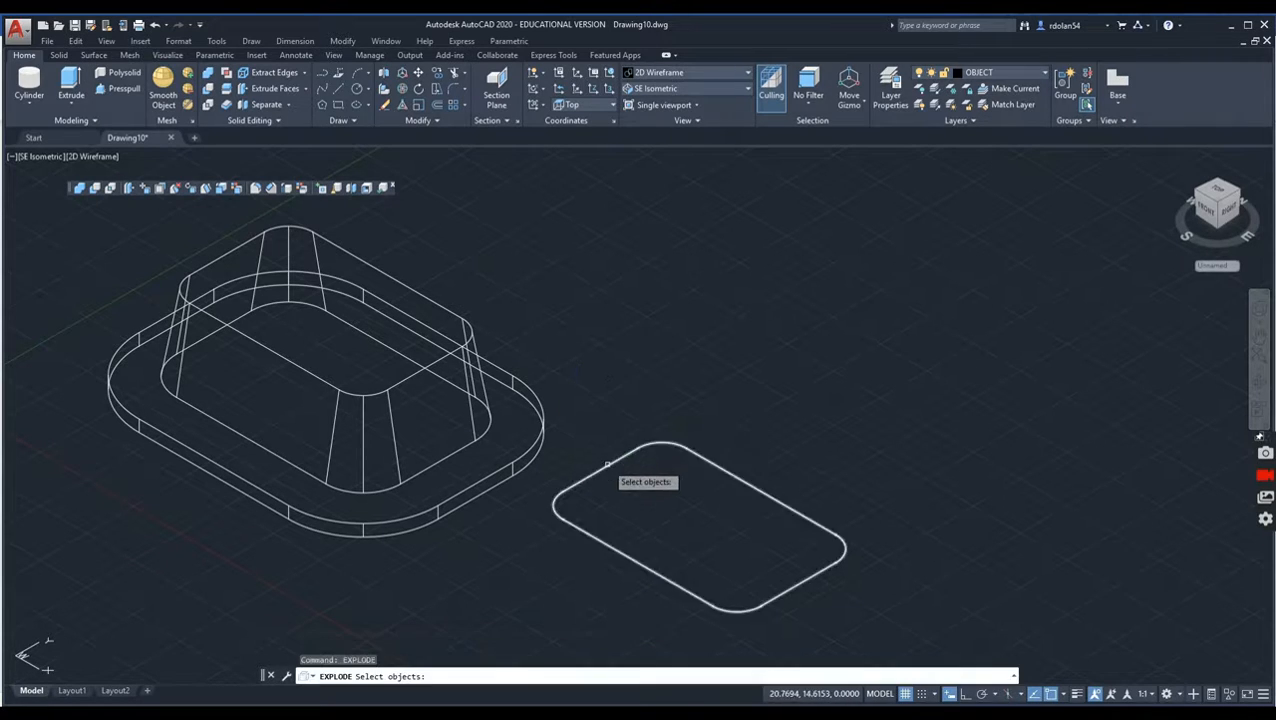
{"action": "left_click", "coordinate": [620, 476]}
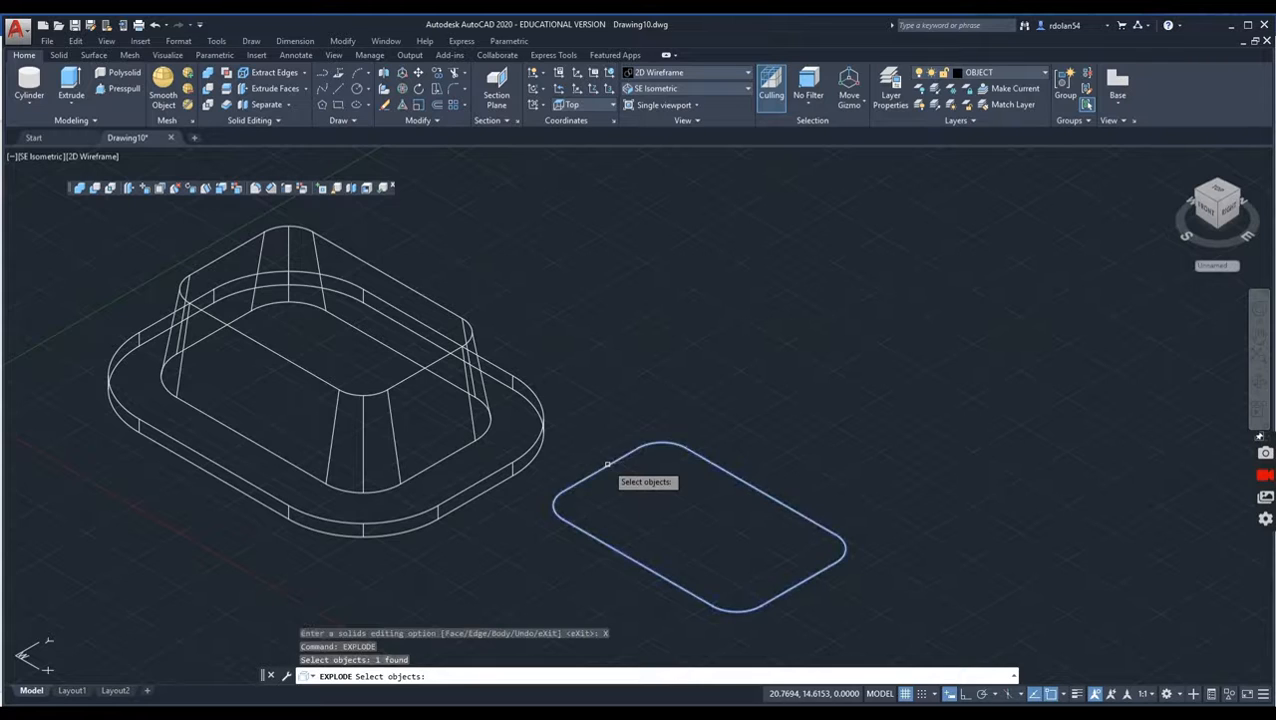
Step: Draw a line across the exploded outline between the midpoints of its two long edges
{"action": "left_click", "coordinate": [323, 74]}
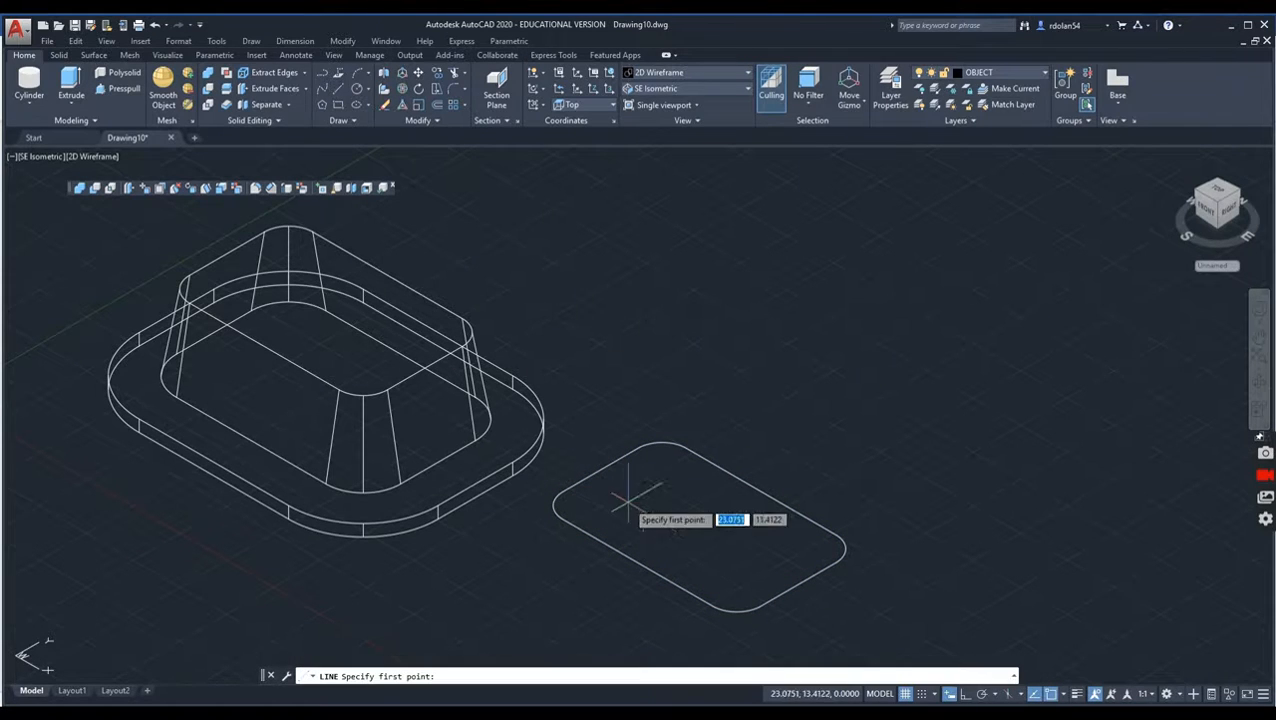
{"action": "left_click", "coordinate": [638, 561]}
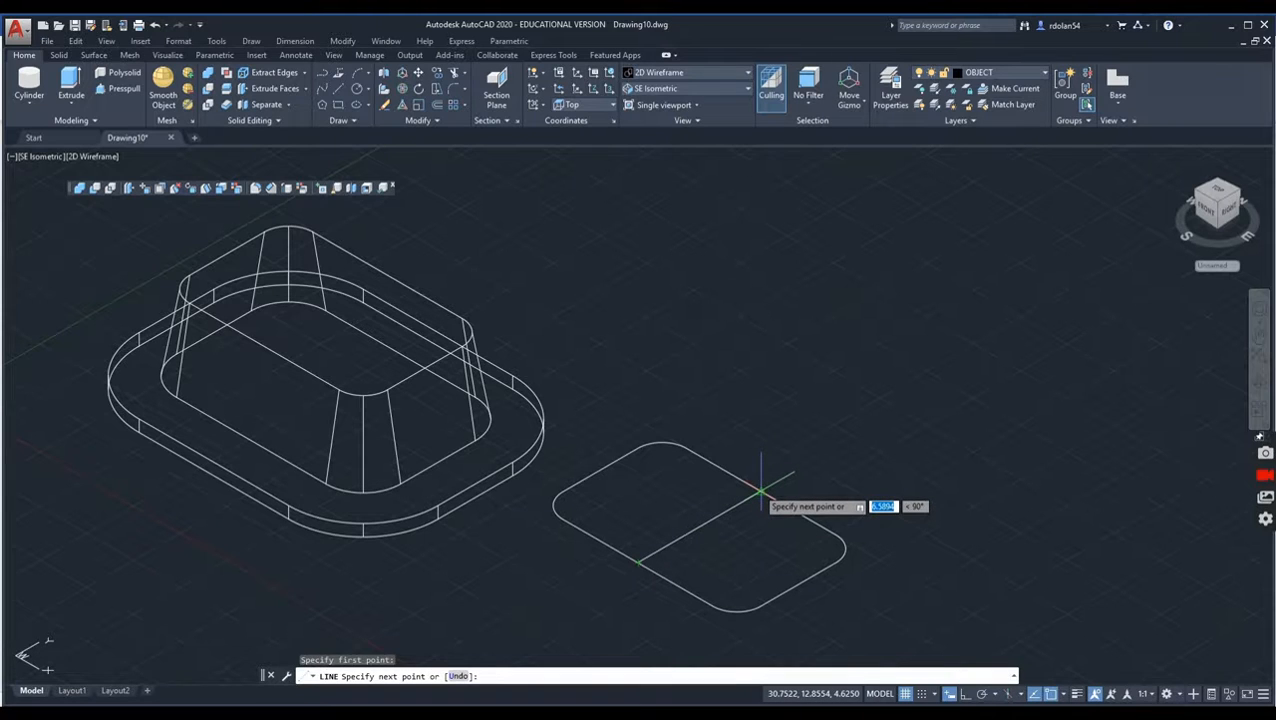
{"action": "left_click", "coordinate": [760, 492]}
{"action": "key", "text": "Return"}
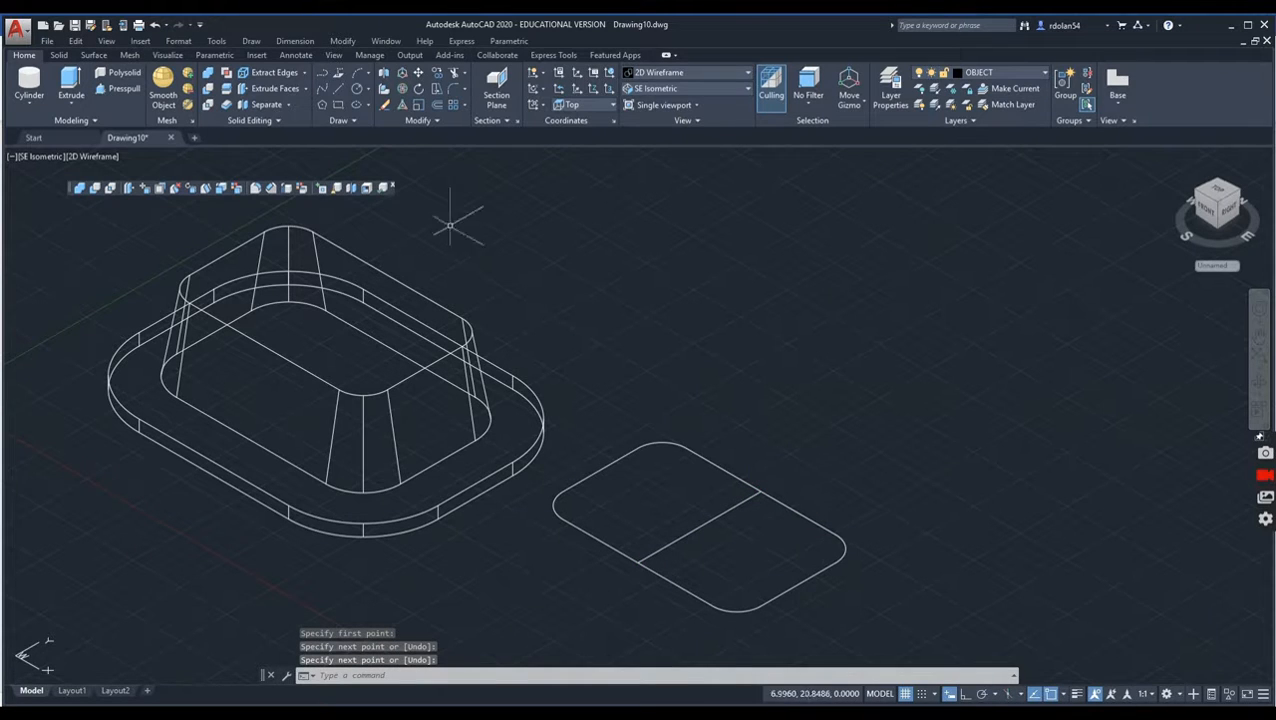
Step: Trim both long edges of the outline back to the dividing line, removing their halves farther from the plate
{"action": "left_click", "coordinate": [454, 74]}
{"action": "key", "text": "Return"}
{"action": "left_click", "coordinate": [855, 604]}
{"action": "left_click", "coordinate": [814, 494]}
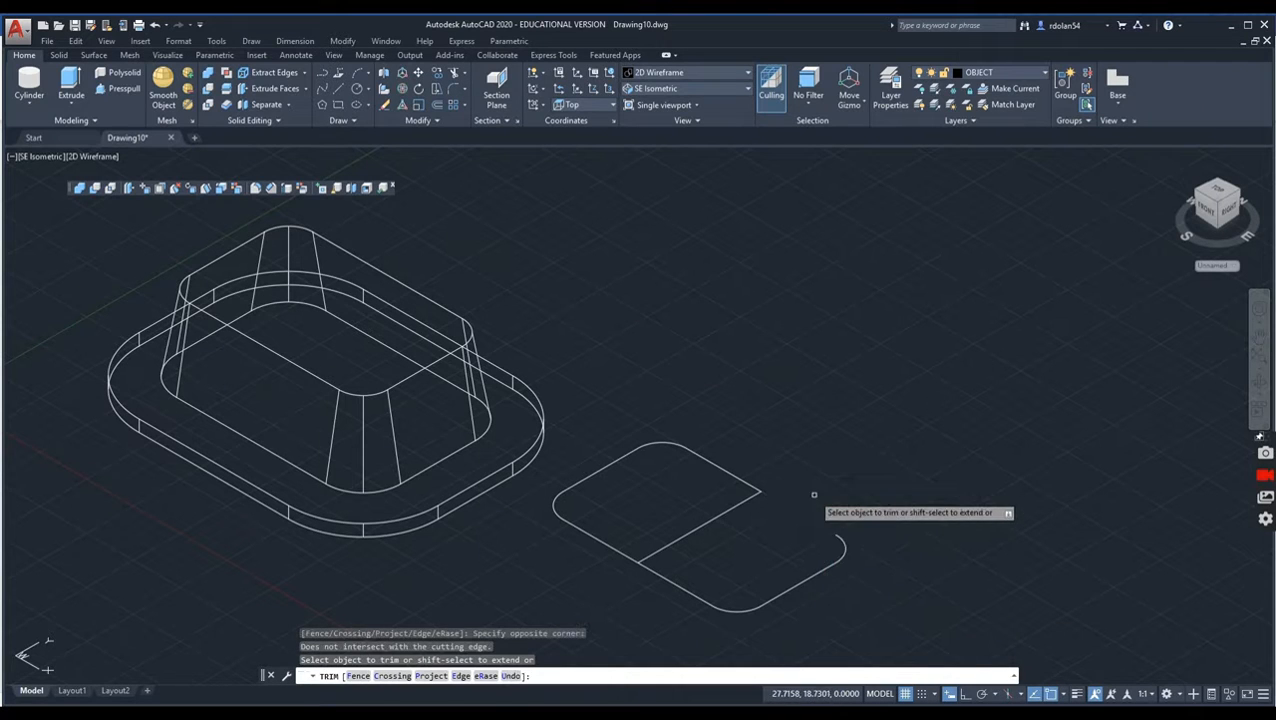
{"action": "left_click", "coordinate": [772, 619]}
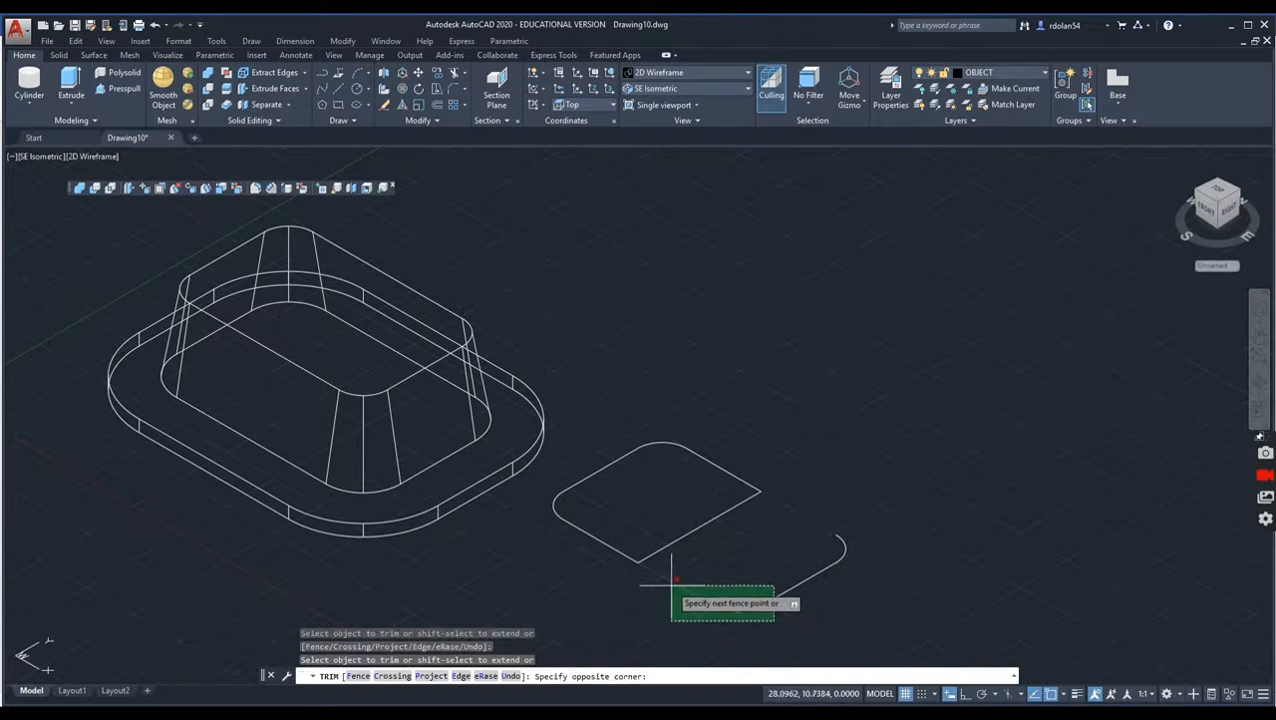
{"action": "left_click", "coordinate": [672, 581]}
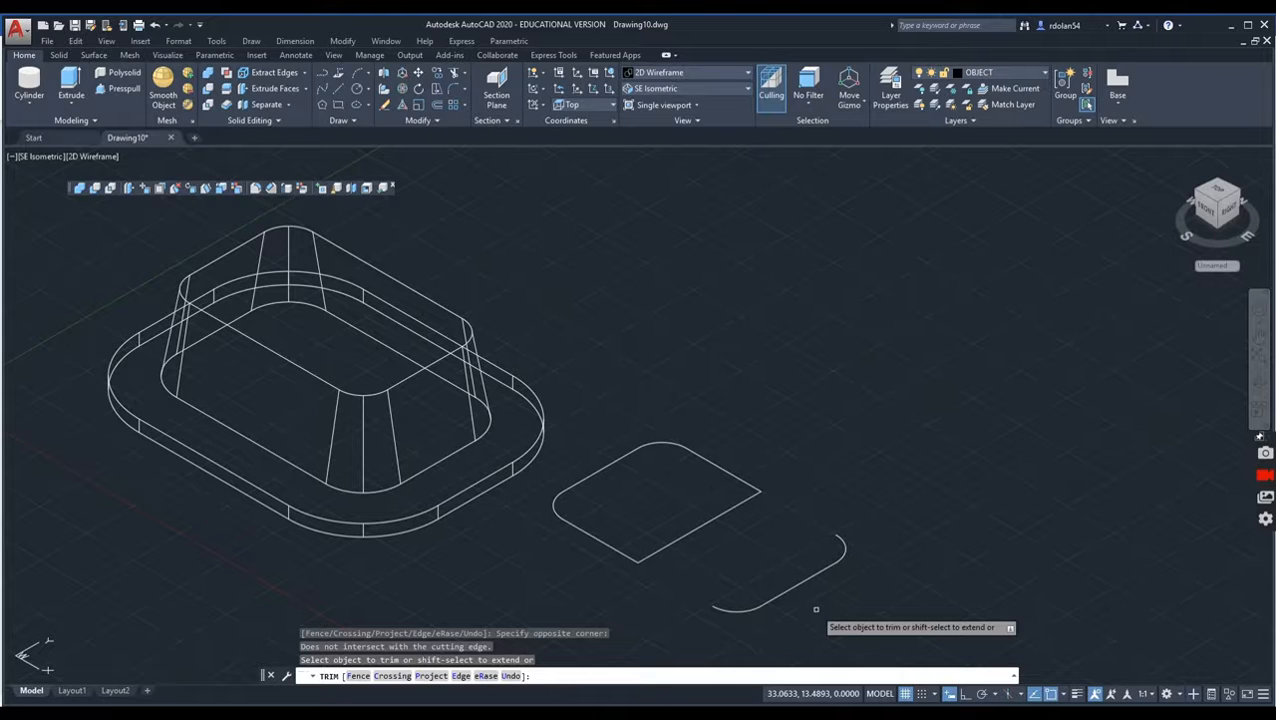
{"action": "key", "text": "Escape"}
Step: Delete the detached short edge and its two corner arcs beyond the dividing line
{"action": "left_click", "coordinate": [849, 609]}
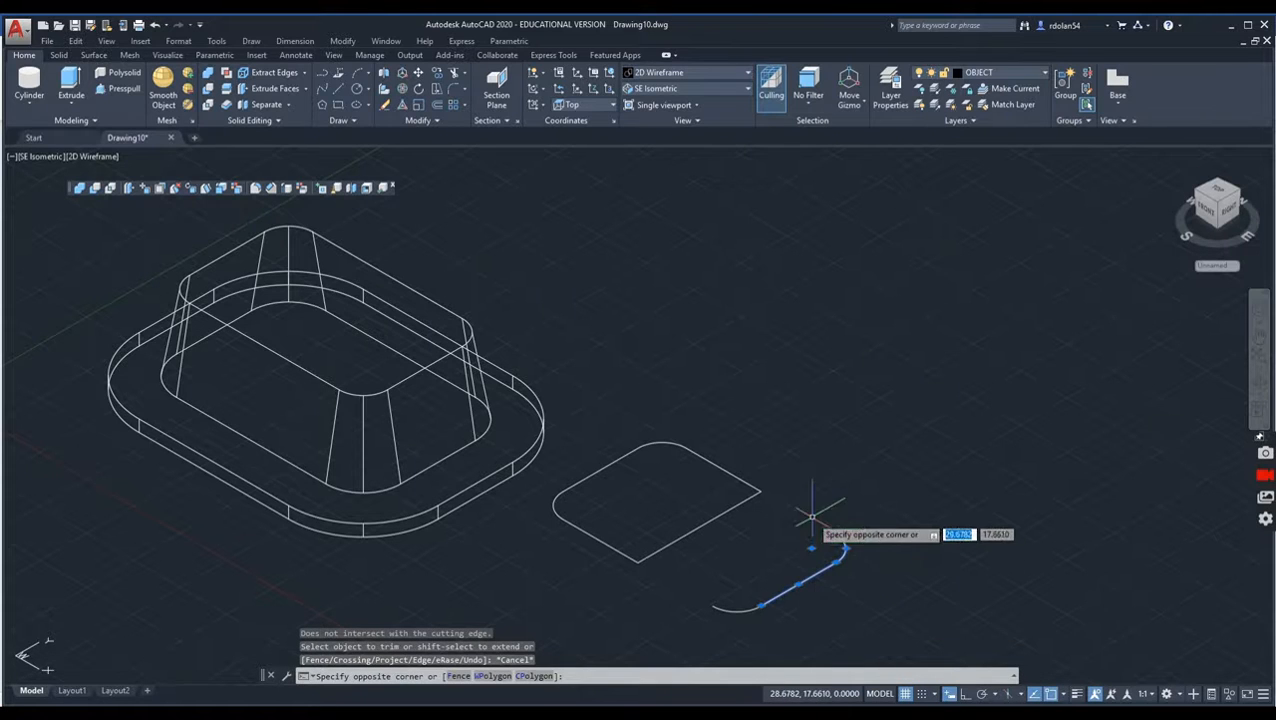
{"action": "left_click", "coordinate": [812, 486]}
{"action": "left_click", "coordinate": [812, 645]}
{"action": "left_click", "coordinate": [662, 558]}
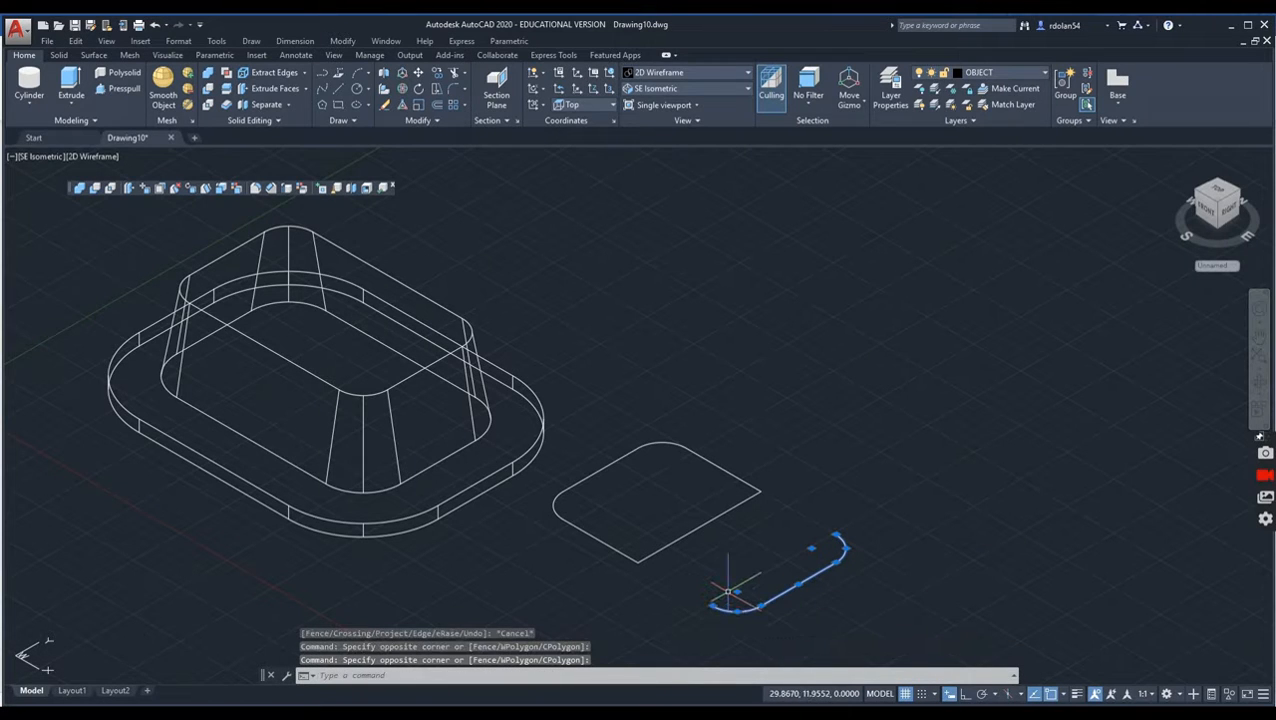
{"action": "key", "text": "Delete"}
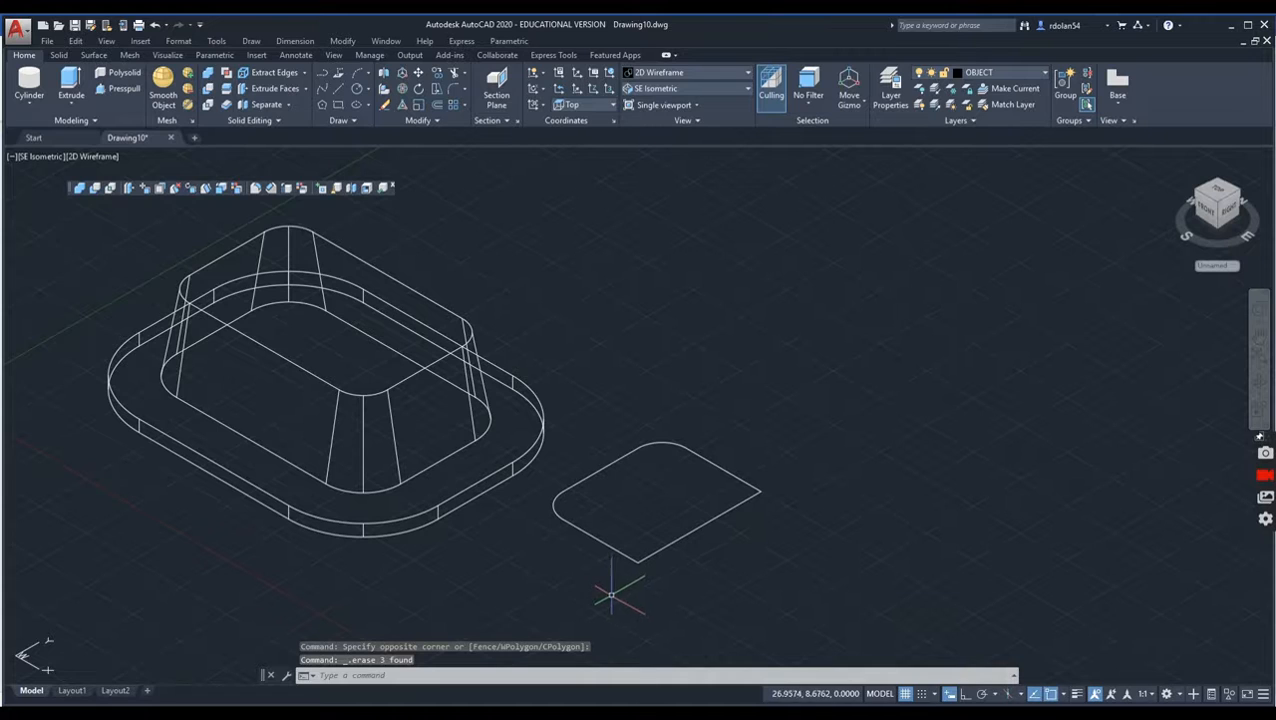
Step: Convert the remaining half outline with its two rounded corners into a region
{"action": "type", "text": "REGION"}
{"action": "key", "text": "Return"}
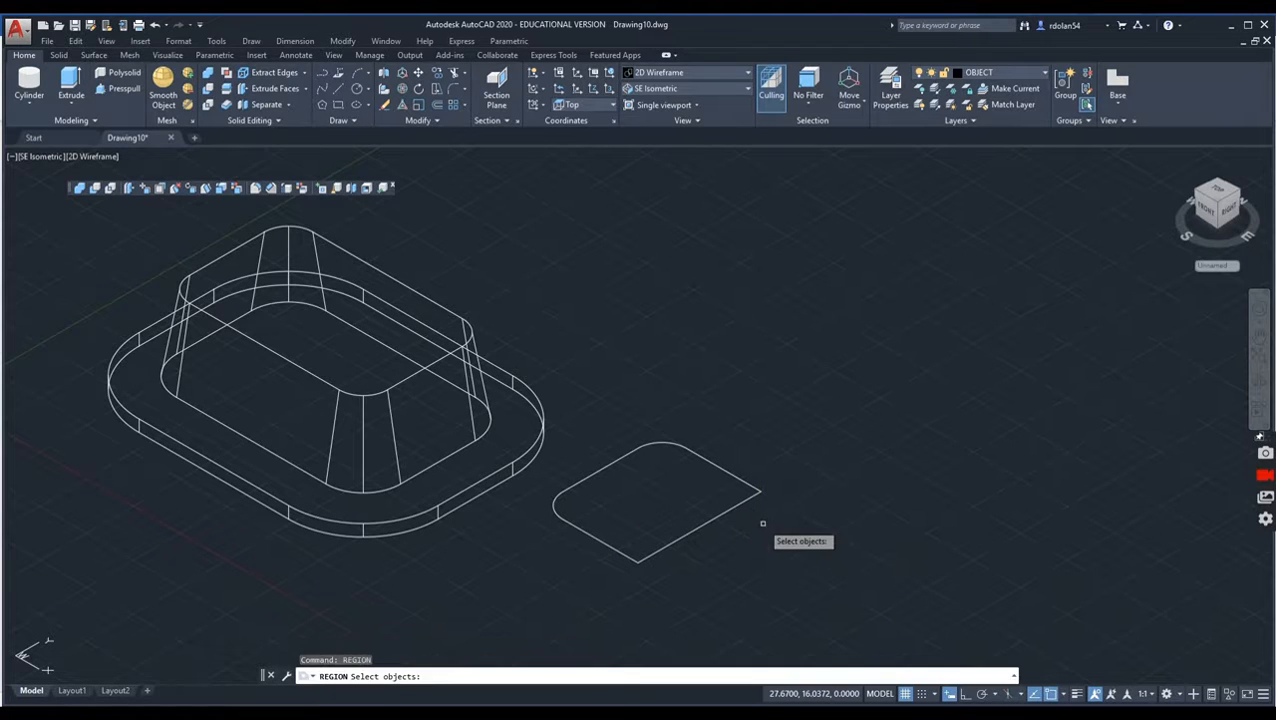
{"action": "left_click", "coordinate": [801, 595]}
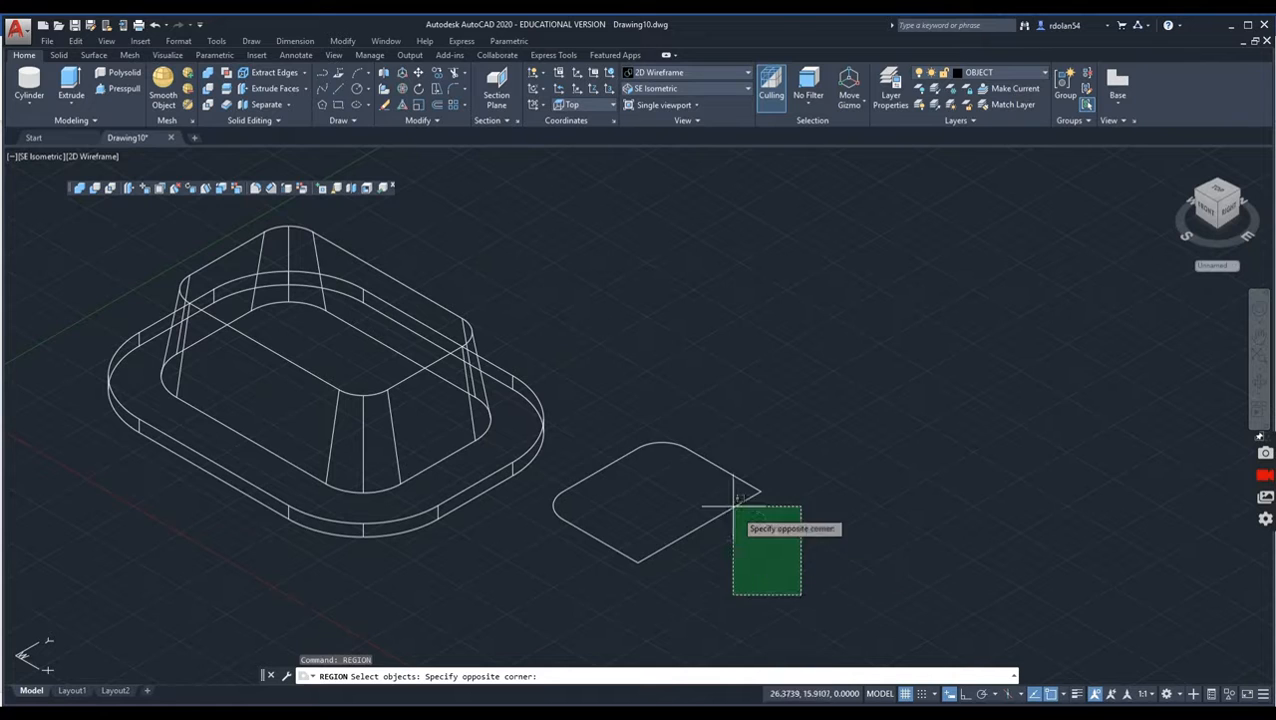
{"action": "left_click", "coordinate": [561, 421]}
{"action": "key", "text": "Return"}
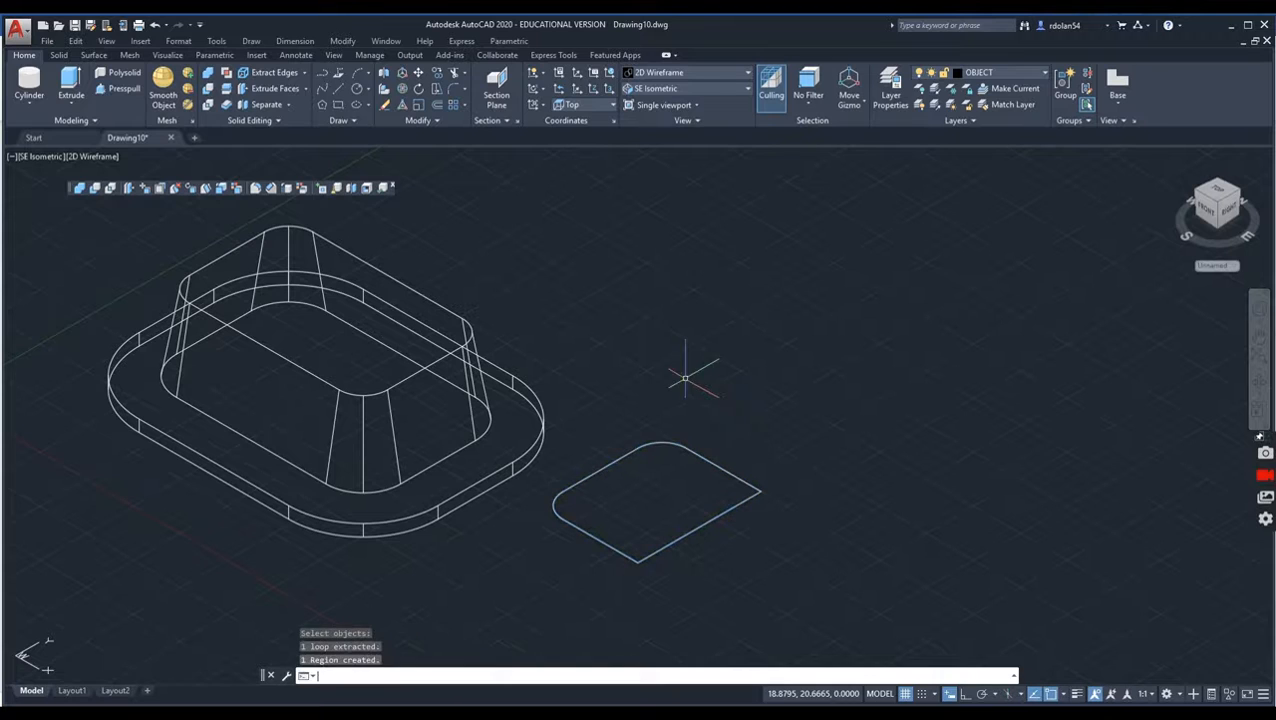
Step: Extrude the half-outline region upward to a height of 2 with a taper angle of 10
{"action": "left_click", "coordinate": [72, 90]}
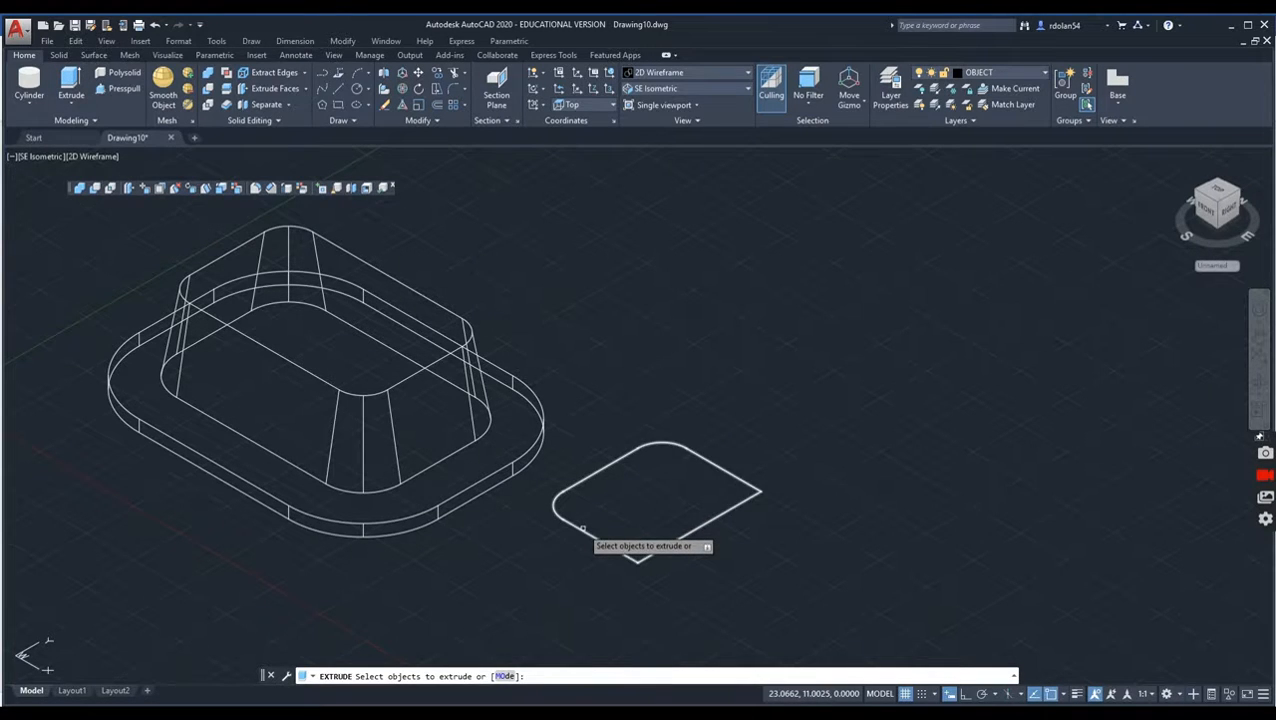
{"action": "left_click", "coordinate": [578, 532]}
{"action": "key", "text": "Return"}
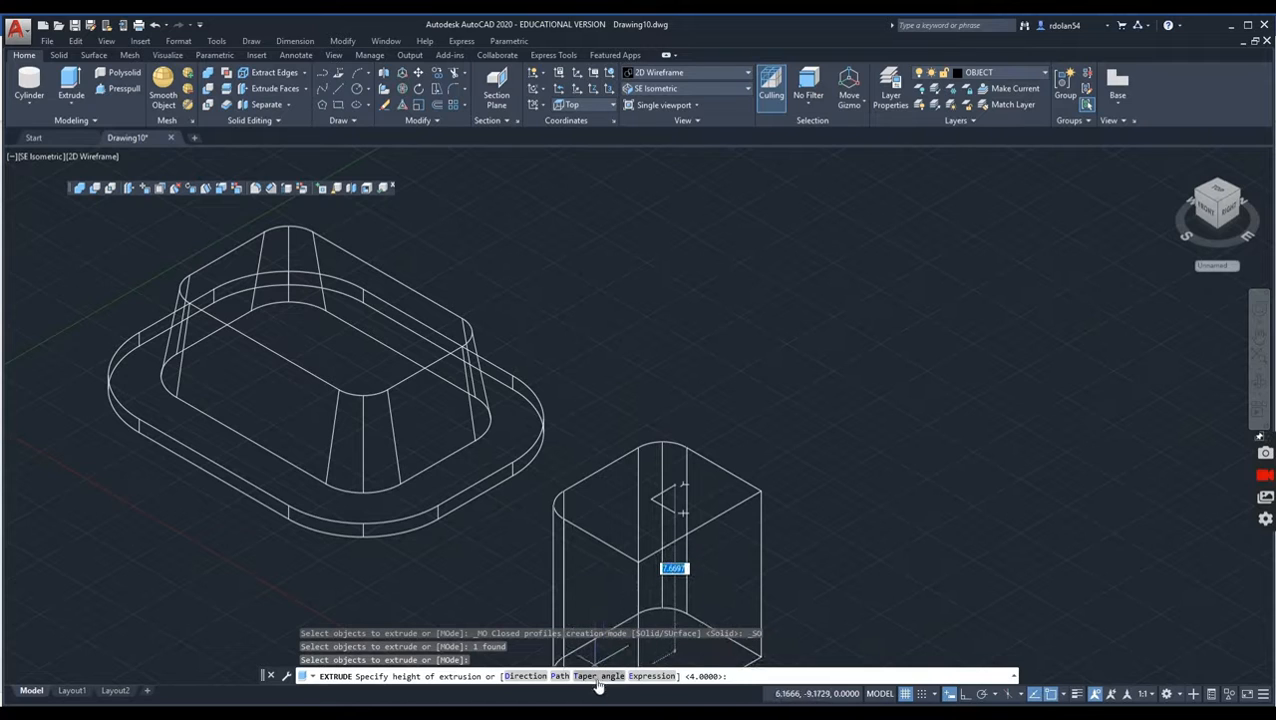
{"action": "left_click", "coordinate": [609, 668]}
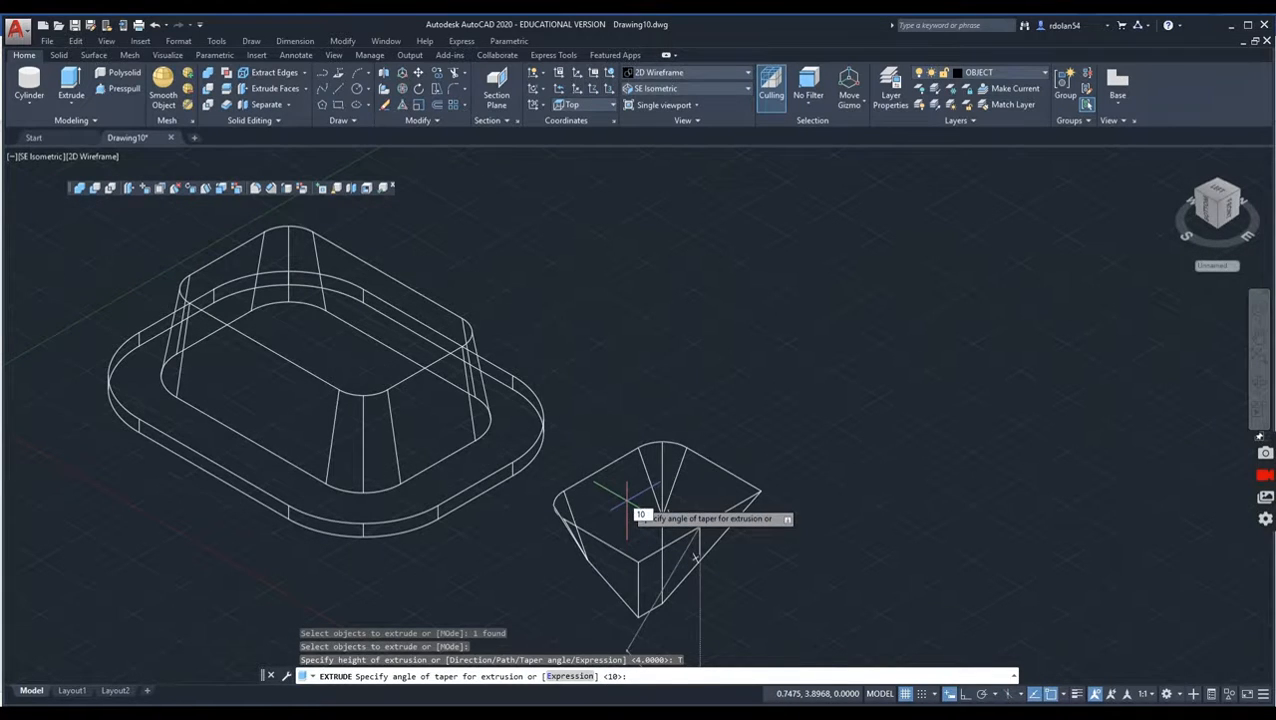
{"action": "type", "text": "10"}
{"action": "key", "text": "Return"}
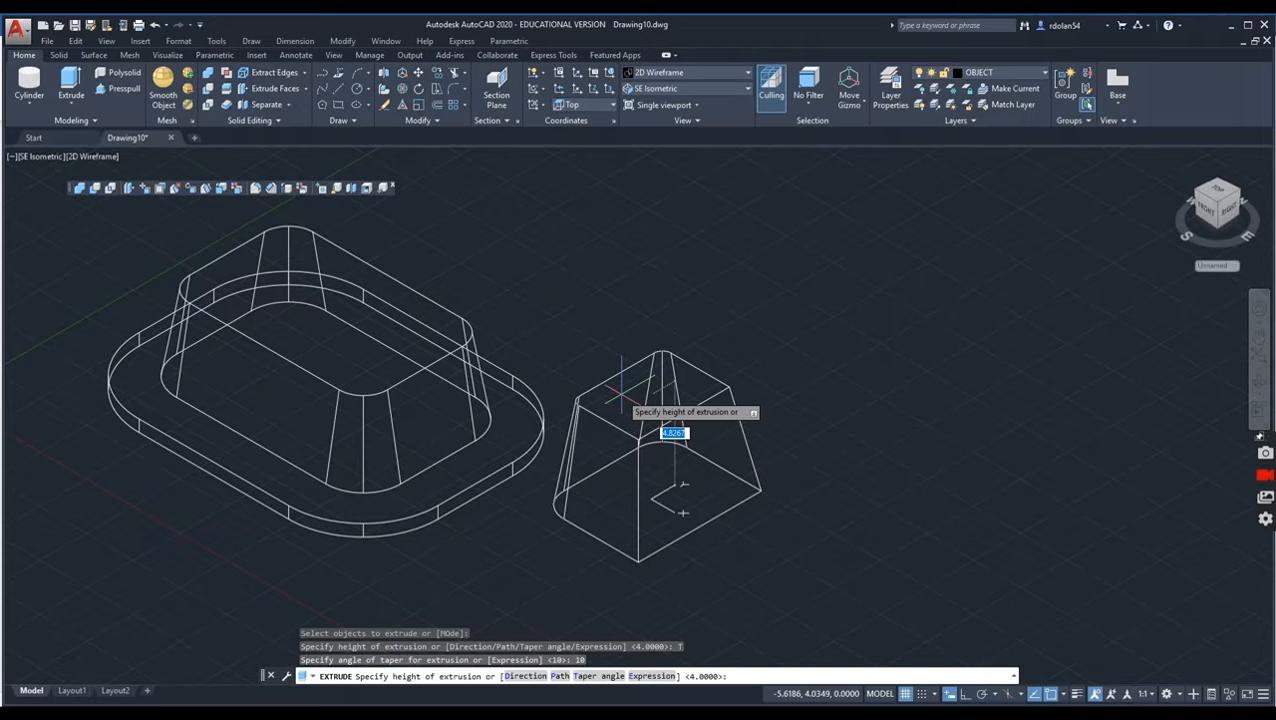
{"action": "type", "text": "2"}
{"action": "key", "text": "Return"}
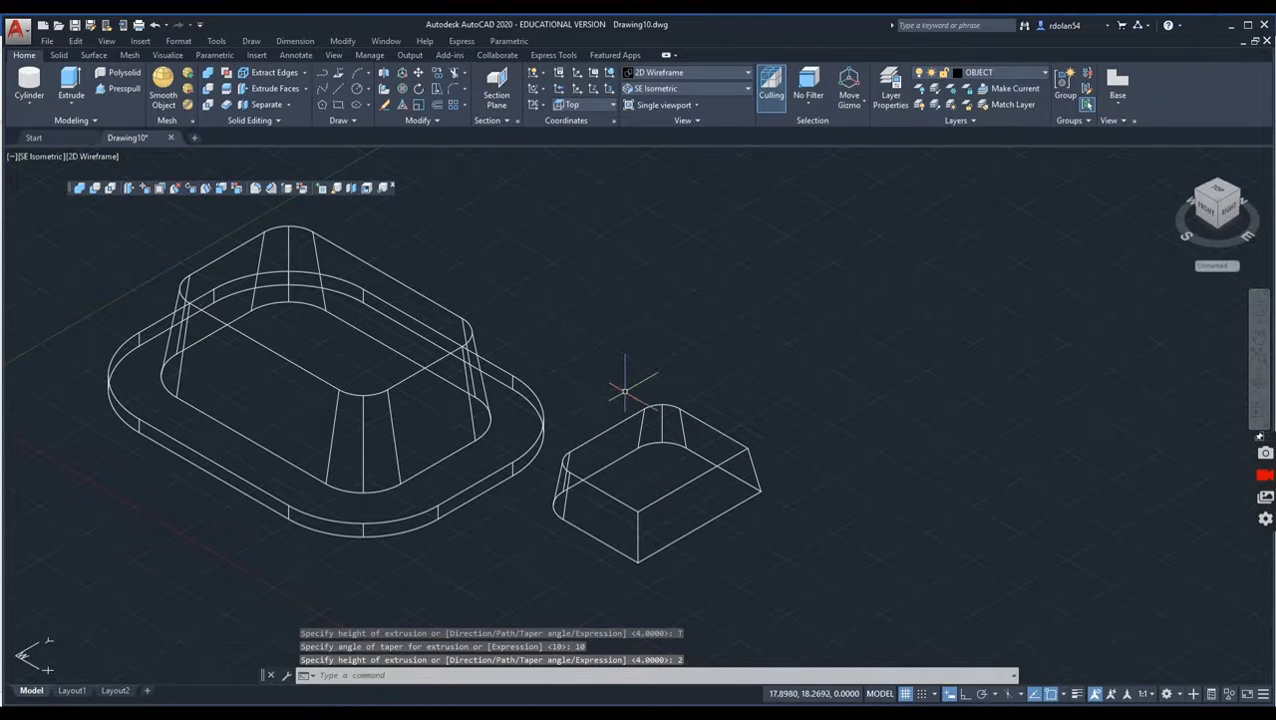
Step: Move the small tapered solid from its lower corner arc's center to the center of the matching arc on the large tapered solid's upper face
{"action": "left_click", "coordinate": [1265, 482]}
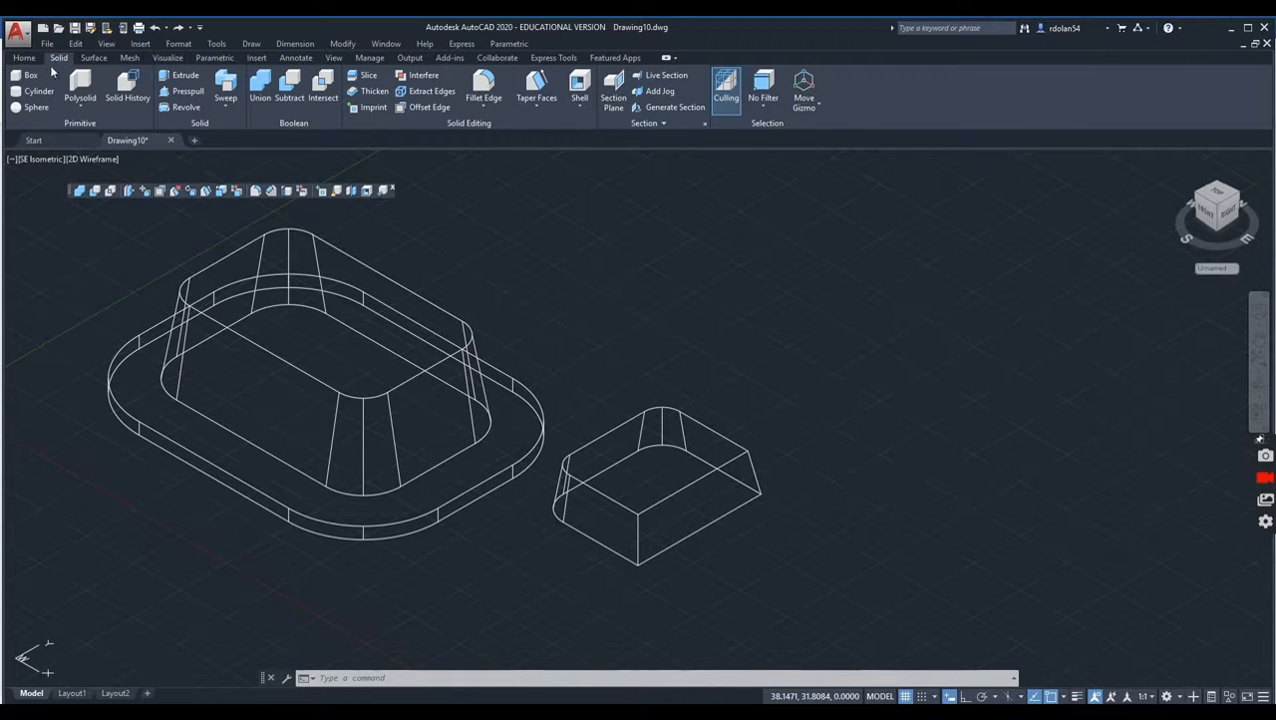
{"action": "left_click", "coordinate": [24, 57]}
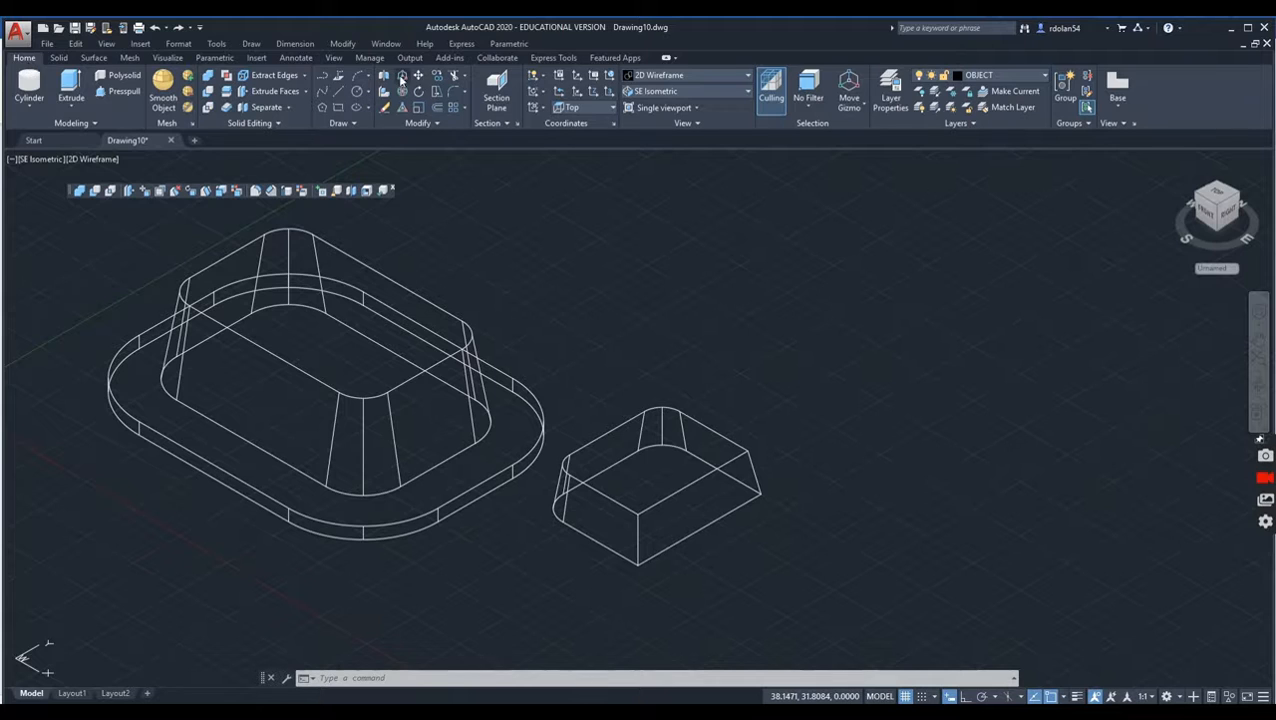
{"action": "left_click", "coordinate": [416, 78]}
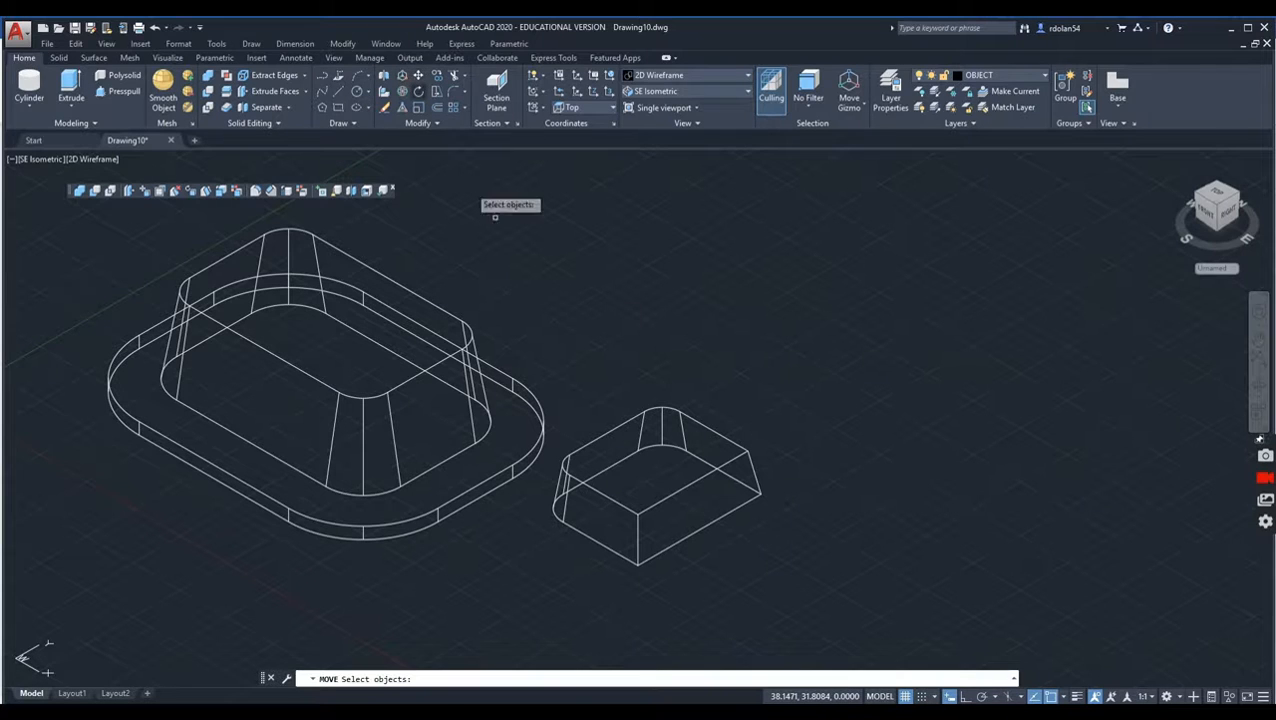
{"action": "left_click", "coordinate": [606, 433]}
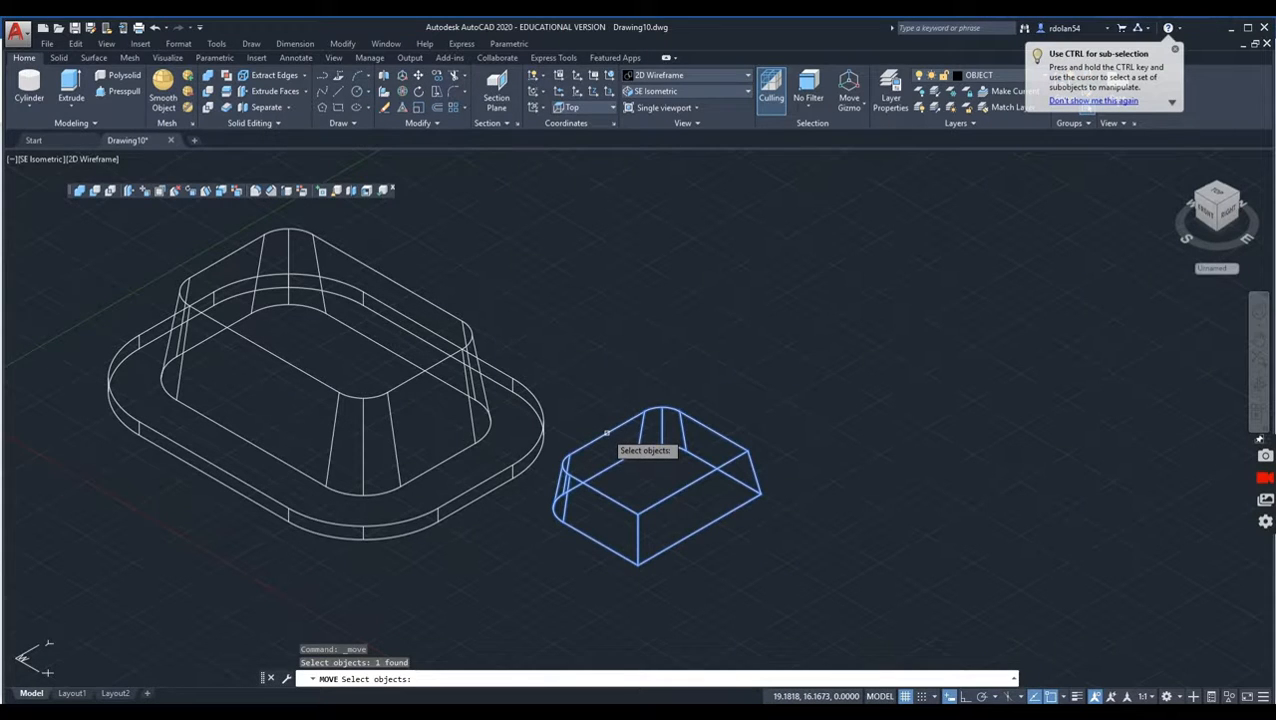
{"action": "key", "text": "Return"}
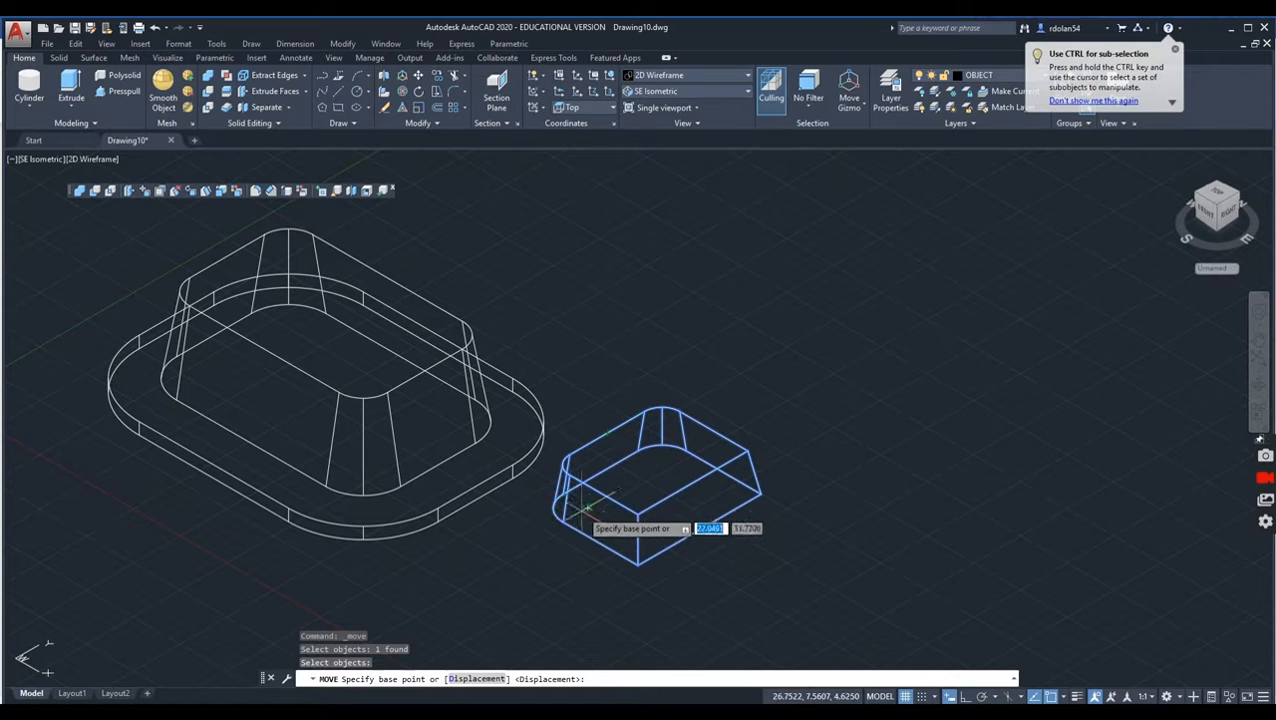
{"action": "left_click", "coordinate": [587, 507]}
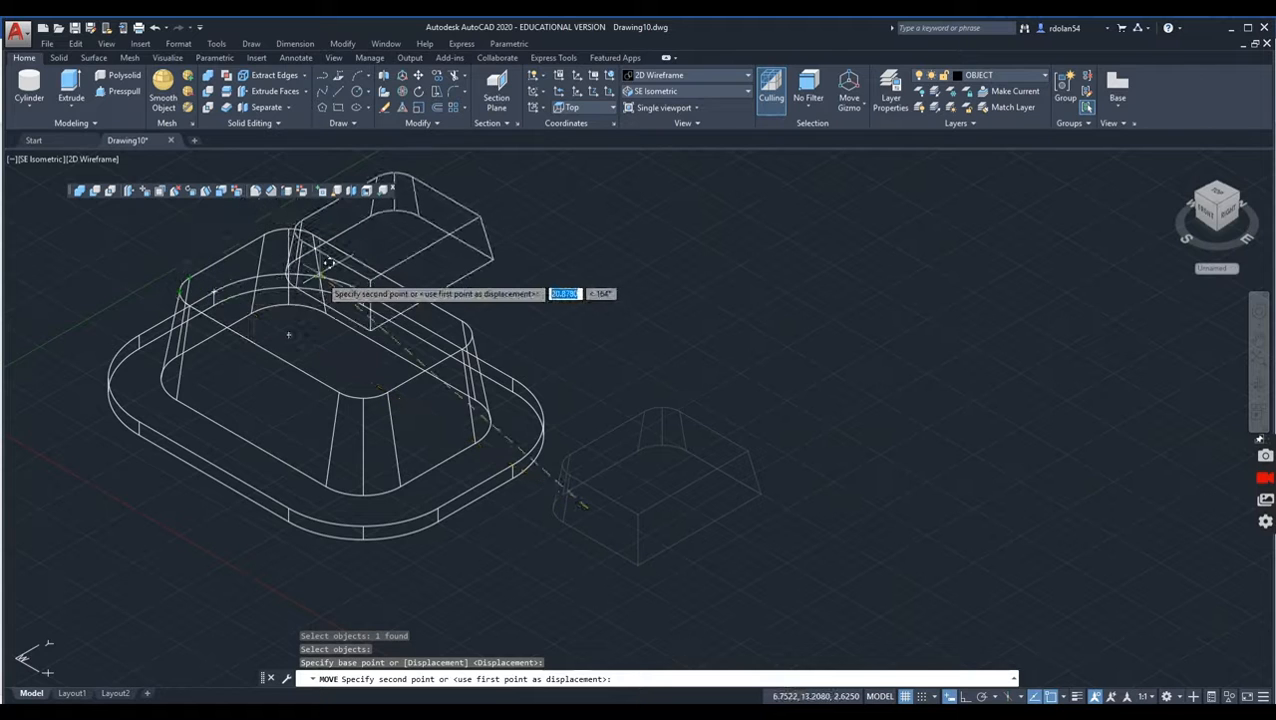
{"action": "right_click", "coordinate": [321, 278], "text": "shift"}
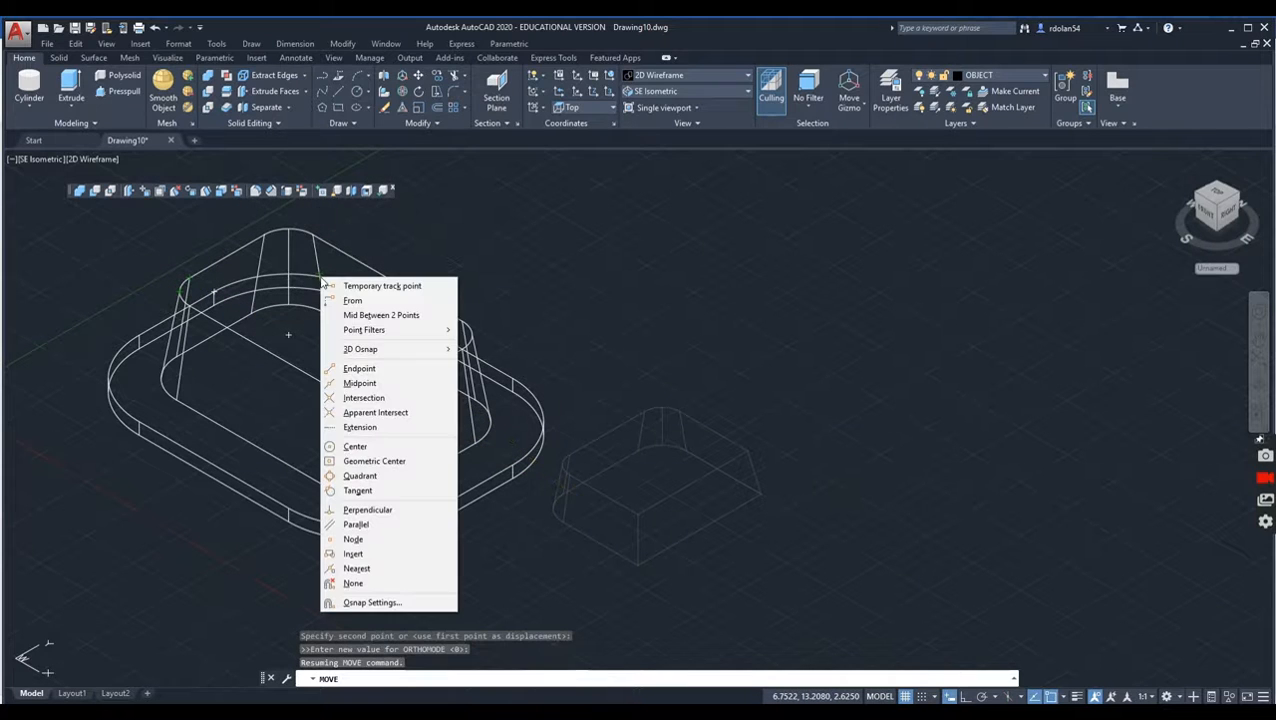
{"action": "left_click", "coordinate": [360, 446]}
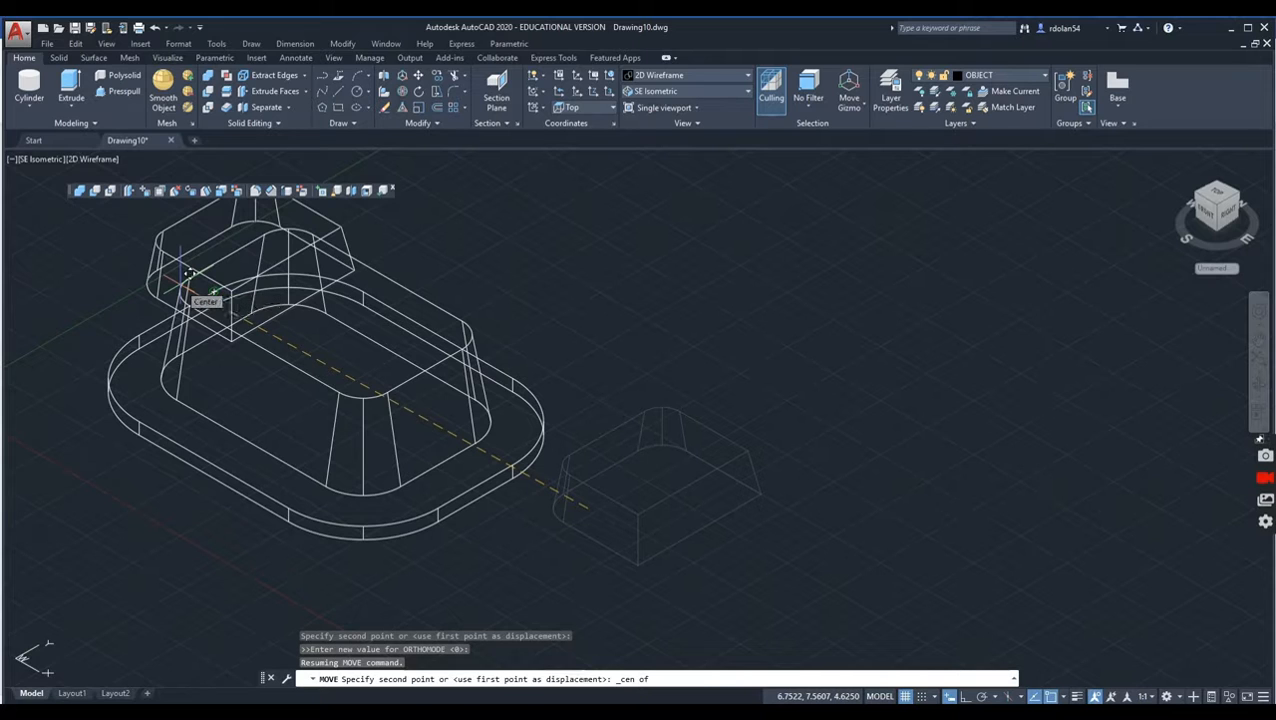
{"action": "left_click", "coordinate": [189, 272]}
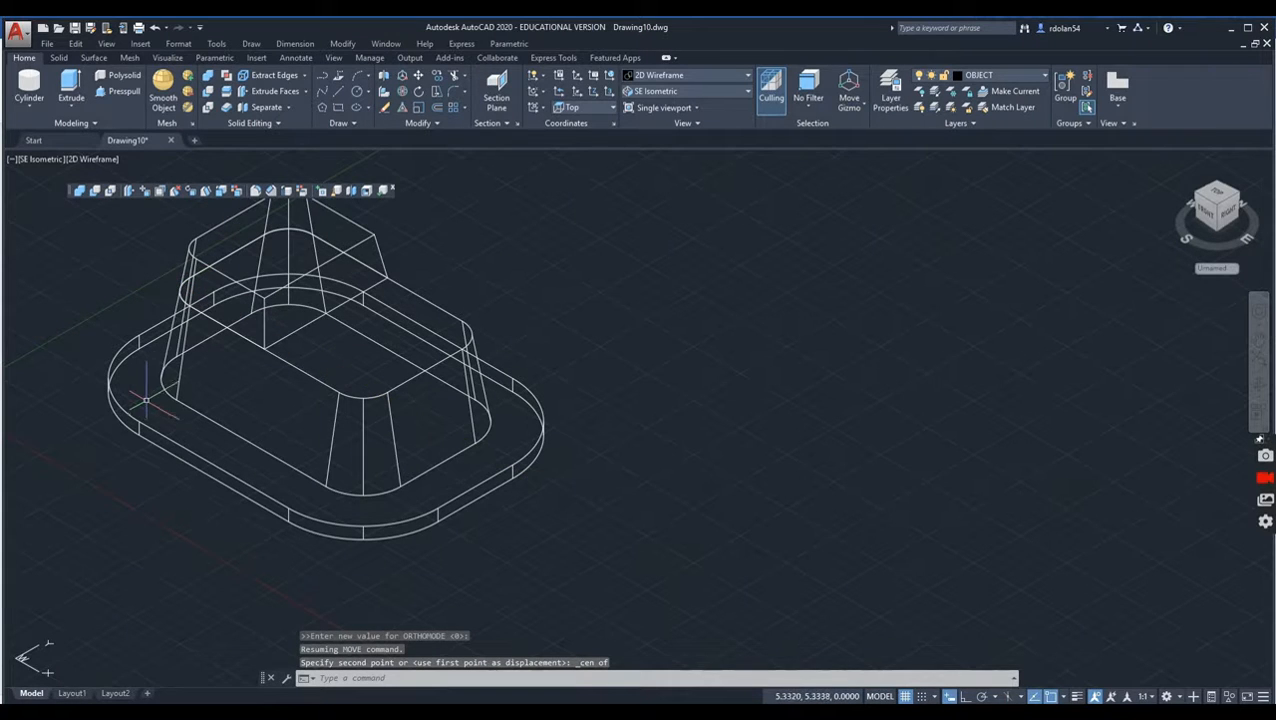
Step: Union the small tapered solid, the large tapered solid and the base plate into one solid
{"action": "middle_click_drag", "start_coordinate": [161, 374], "coordinate": [169, 408]}
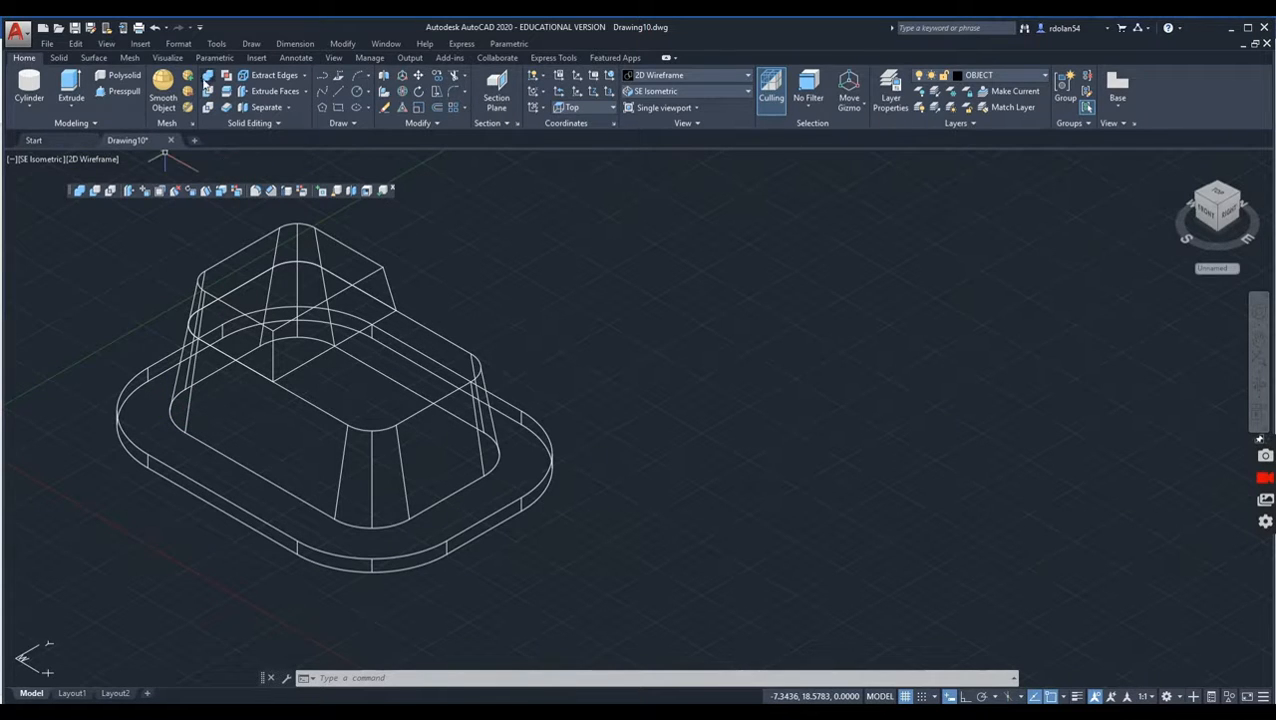
{"action": "left_click", "coordinate": [80, 191]}
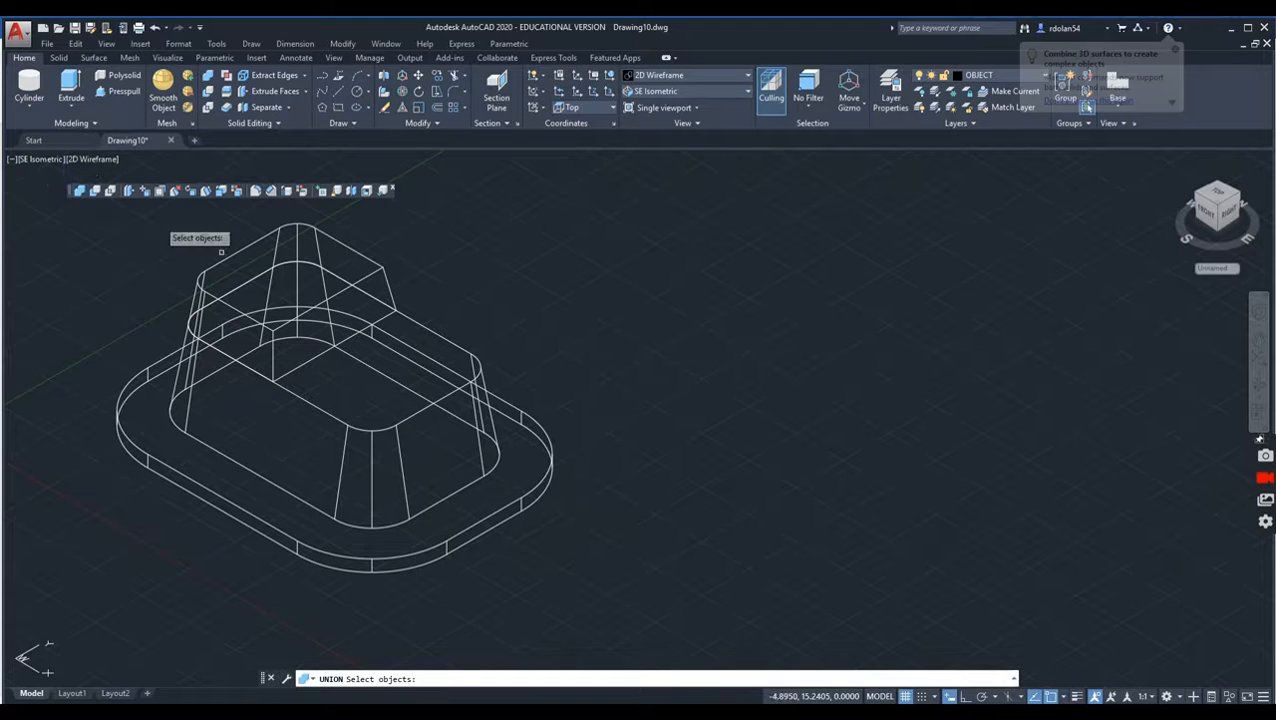
{"action": "left_click", "coordinate": [292, 248]}
{"action": "left_click", "coordinate": [400, 311]}
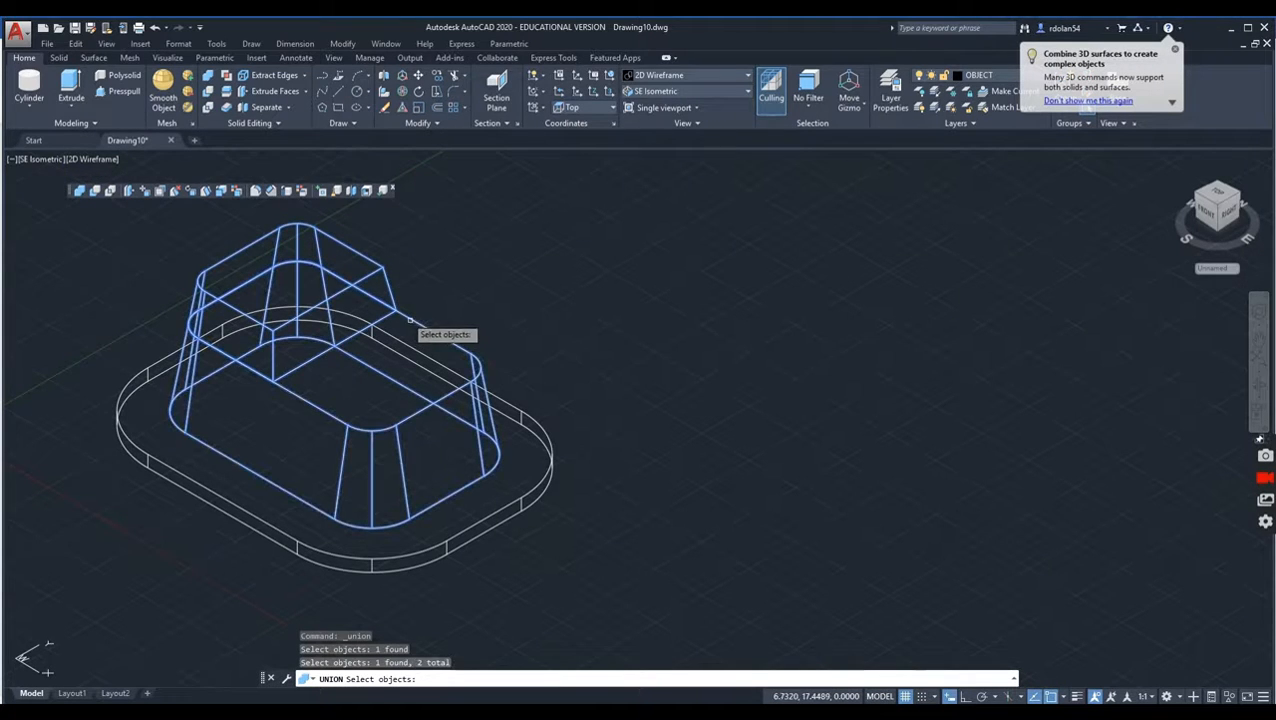
{"action": "left_click", "coordinate": [496, 403]}
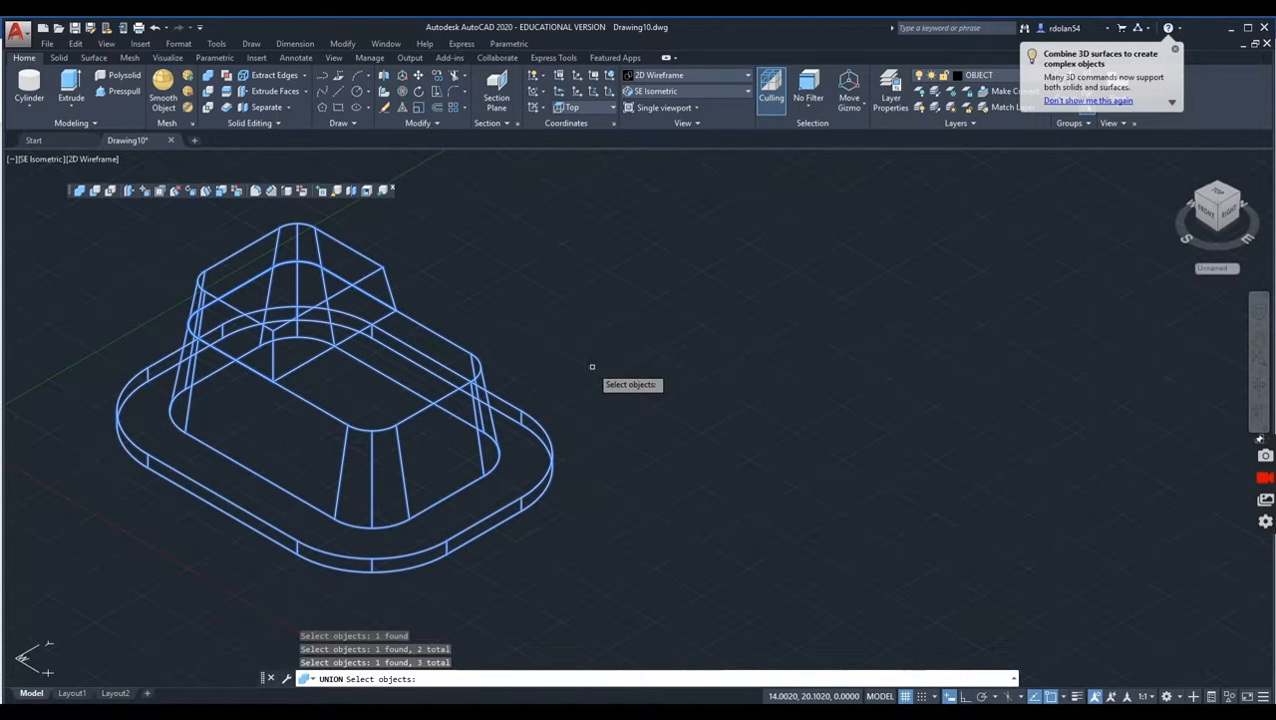
{"action": "key", "text": "Return"}
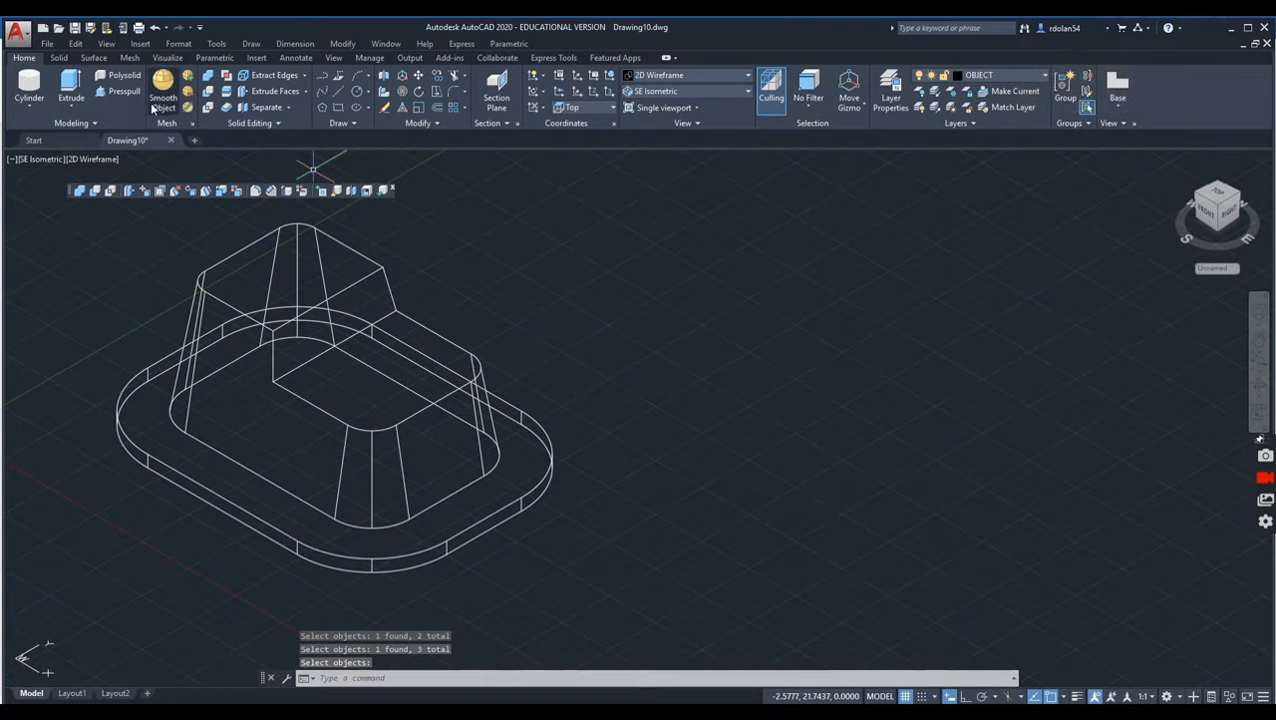
Step: View the united solid in the Hidden visual style and orbit it slightly to check its shape
{"action": "left_click", "coordinate": [88, 159]}
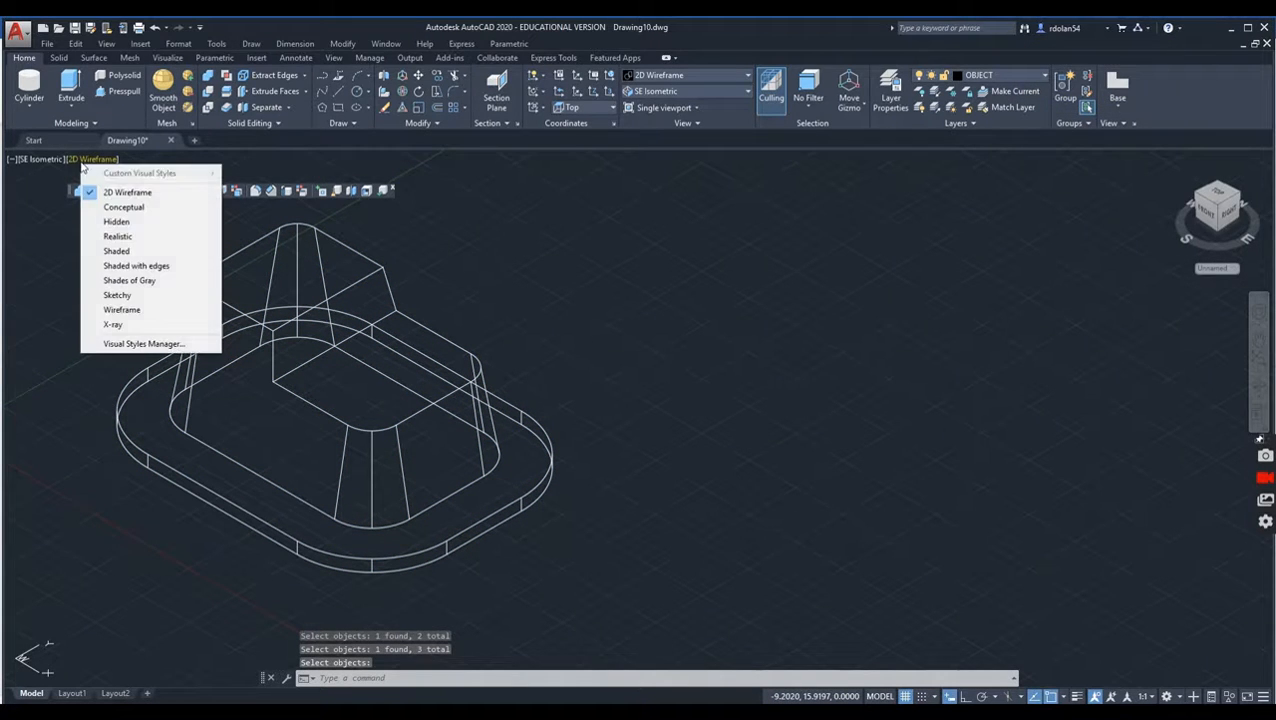
{"action": "left_click", "coordinate": [112, 229]}
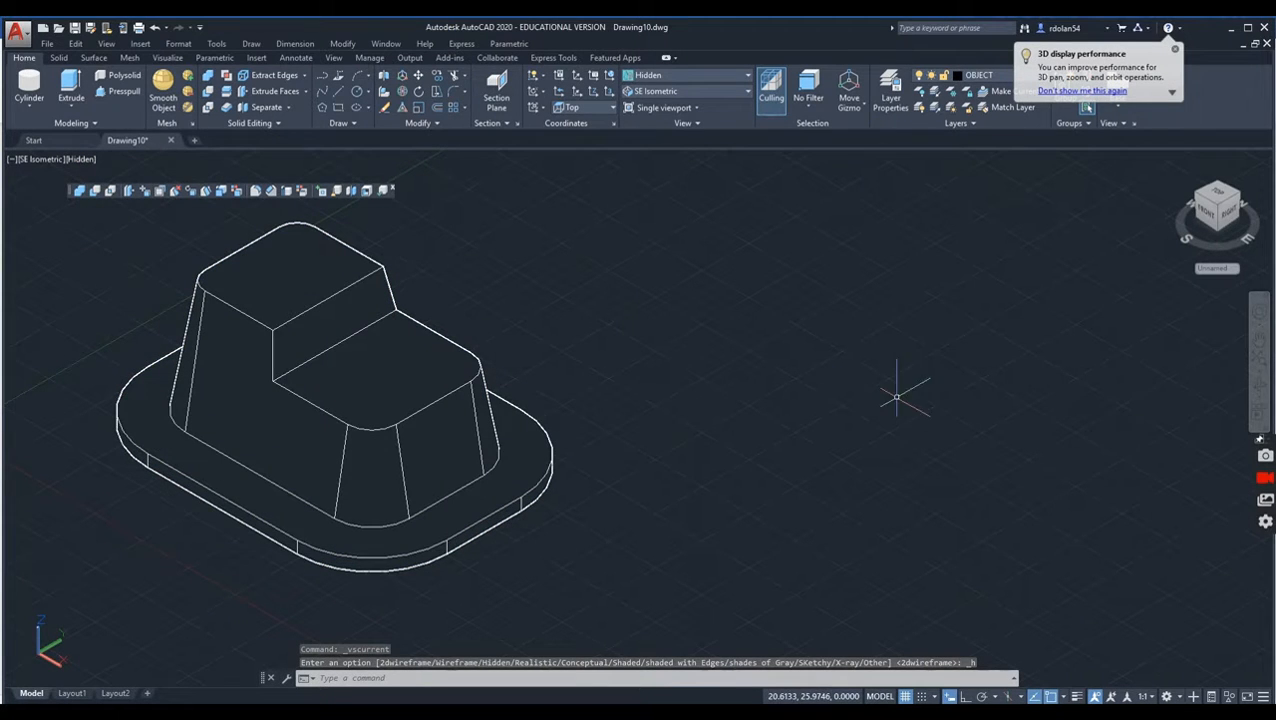
{"action": "left_click", "coordinate": [1260, 392]}
{"action": "mouse_move", "coordinate": [390, 452]}
{"action": "left_mouse_down"}
{"action": "mouse_move", "coordinate": [421, 310]}
{"action": "mouse_move", "coordinate": [396, 347]}
{"action": "mouse_move", "coordinate": [375, 458]}
{"action": "mouse_move", "coordinate": [382, 447]}
{"action": "mouse_move", "coordinate": [362, 447]}
{"action": "mouse_move", "coordinate": [396, 455]}
{"action": "left_mouse_up"}
{"action": "right_click", "coordinate": [570, 431]}
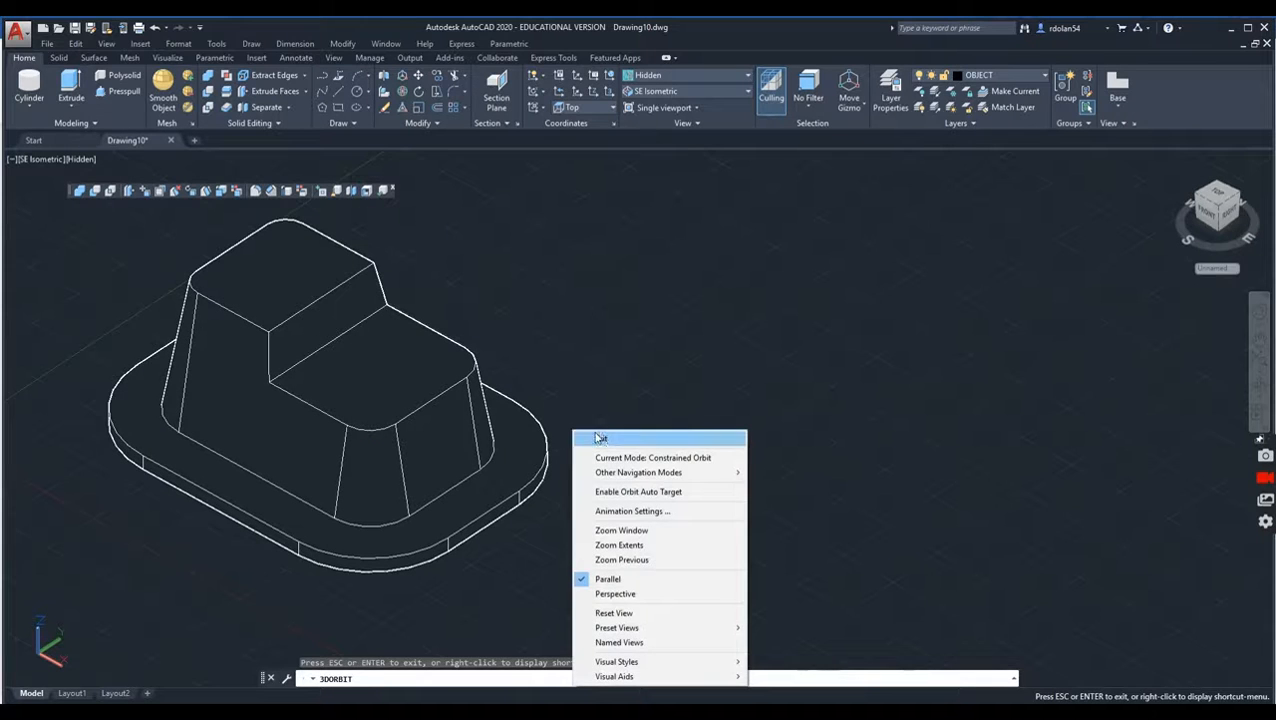
{"action": "left_click", "coordinate": [600, 440]}
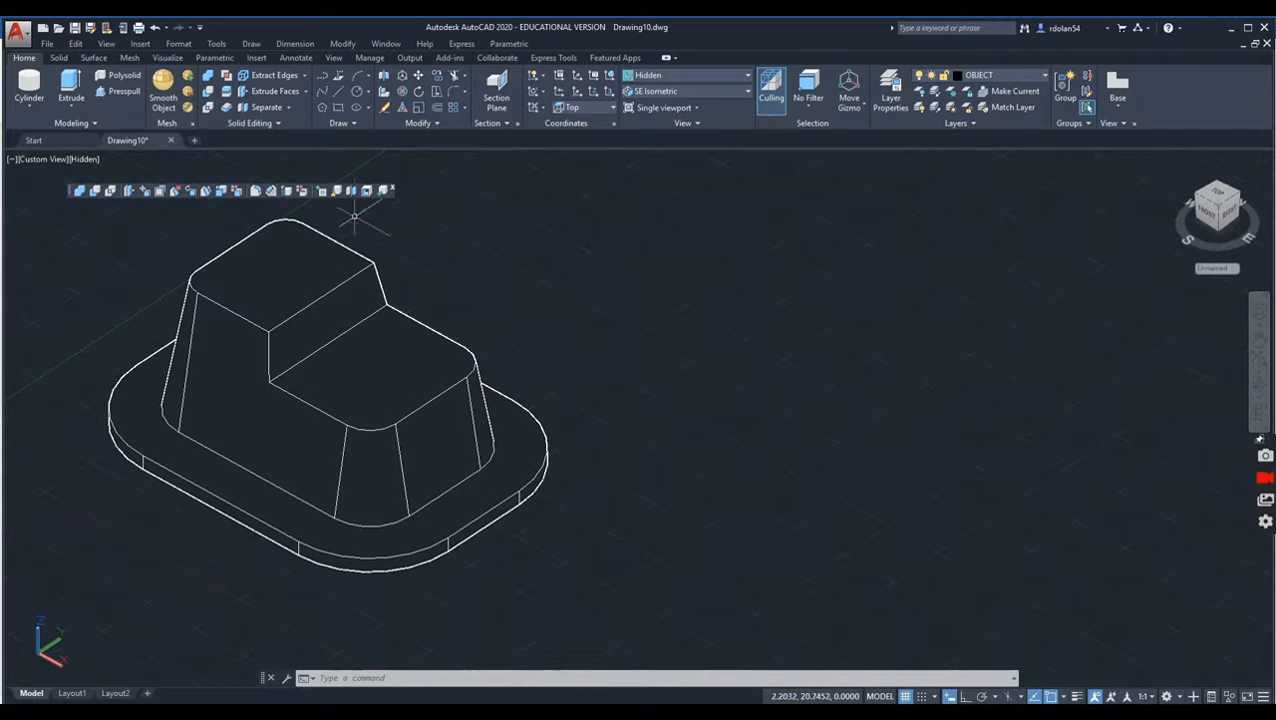
Step: Return the model display to the 2D Wireframe visual style
{"action": "left_click", "coordinate": [59, 58]}
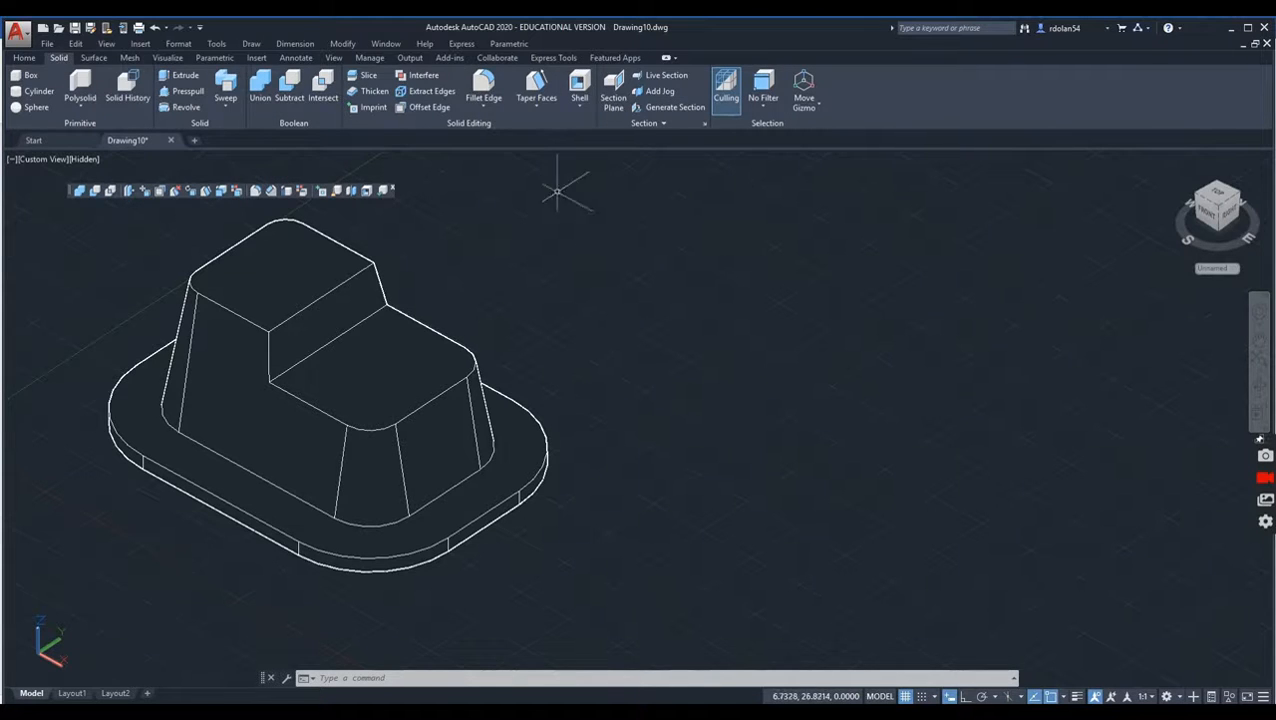
{"action": "left_click", "coordinate": [88, 161]}
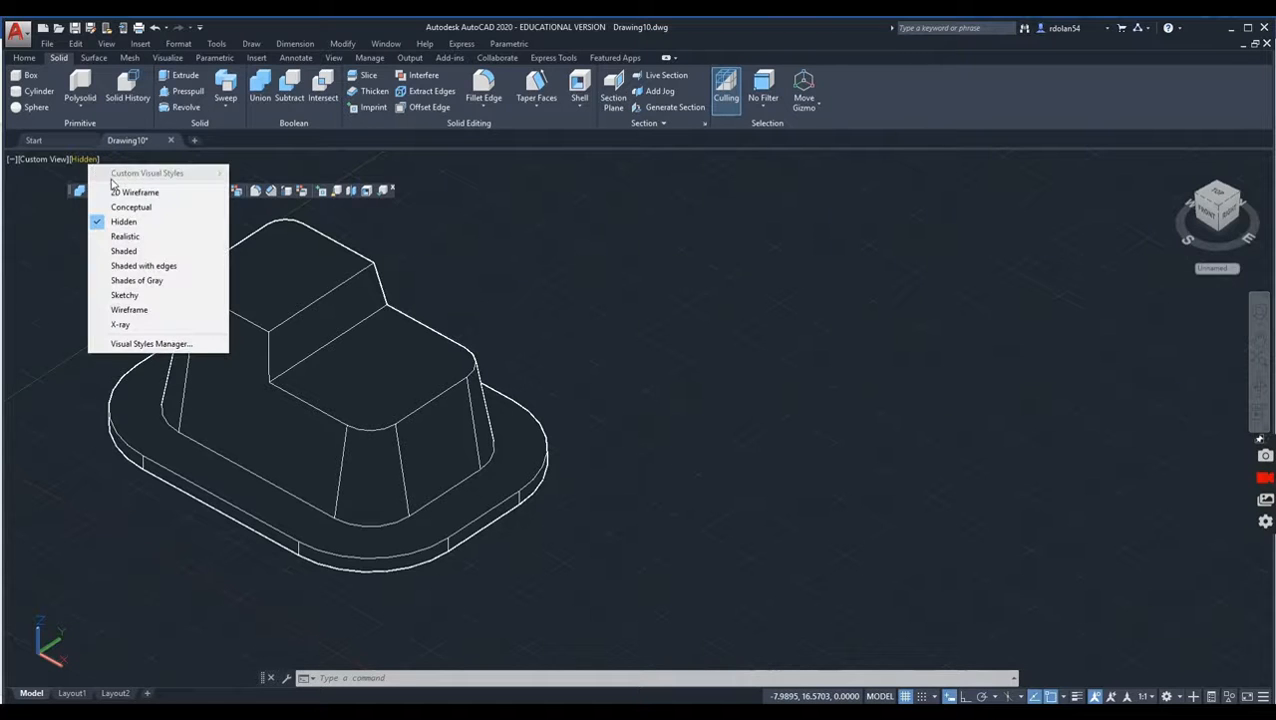
{"action": "left_click", "coordinate": [118, 194]}
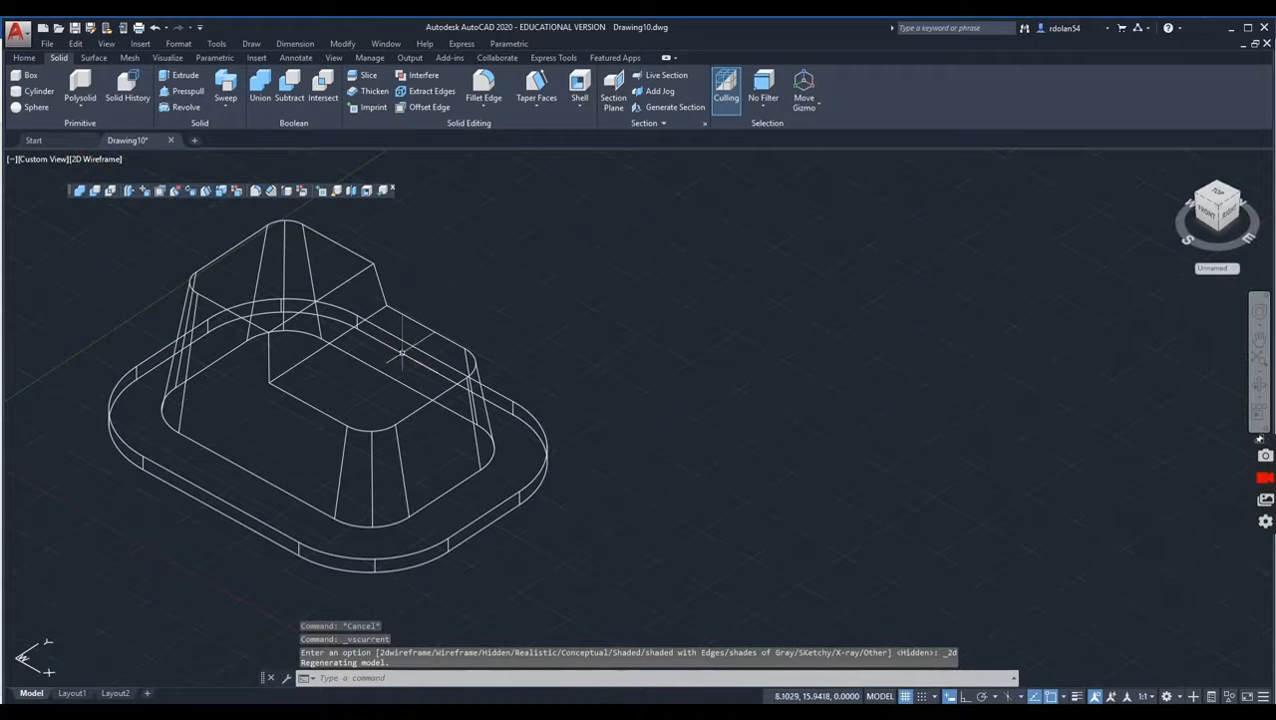
Step: Fillet the top rims of both tapered tiers and all edges of the step face between them with a 0.75 radius
{"action": "left_click", "coordinate": [483, 88]}
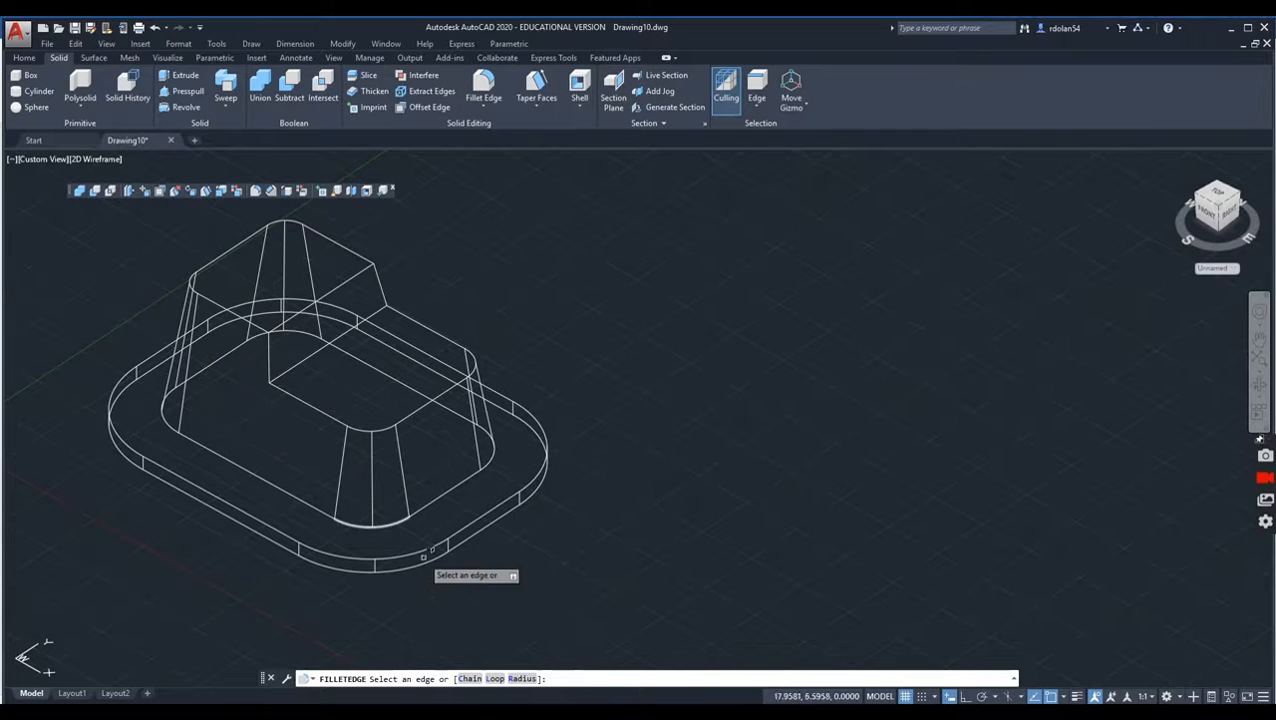
{"action": "left_click", "coordinate": [521, 678]}
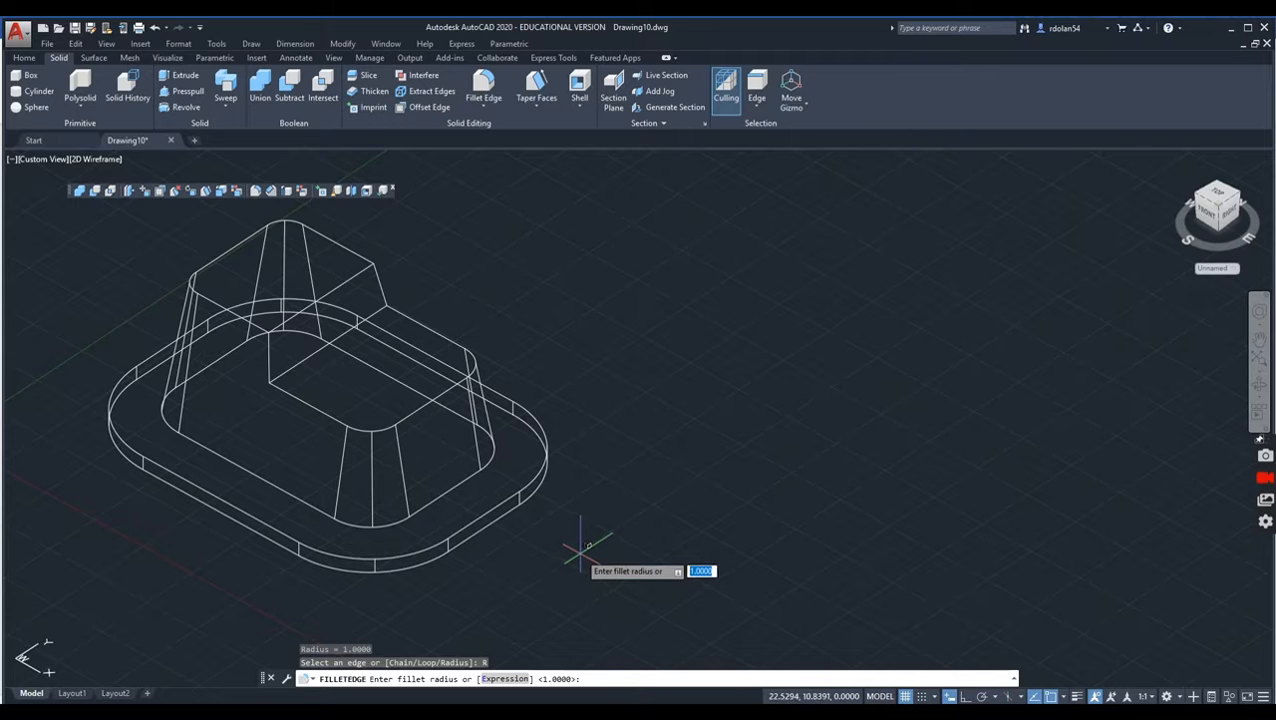
{"action": "type", "text": ".75"}
{"action": "key", "text": "Return"}
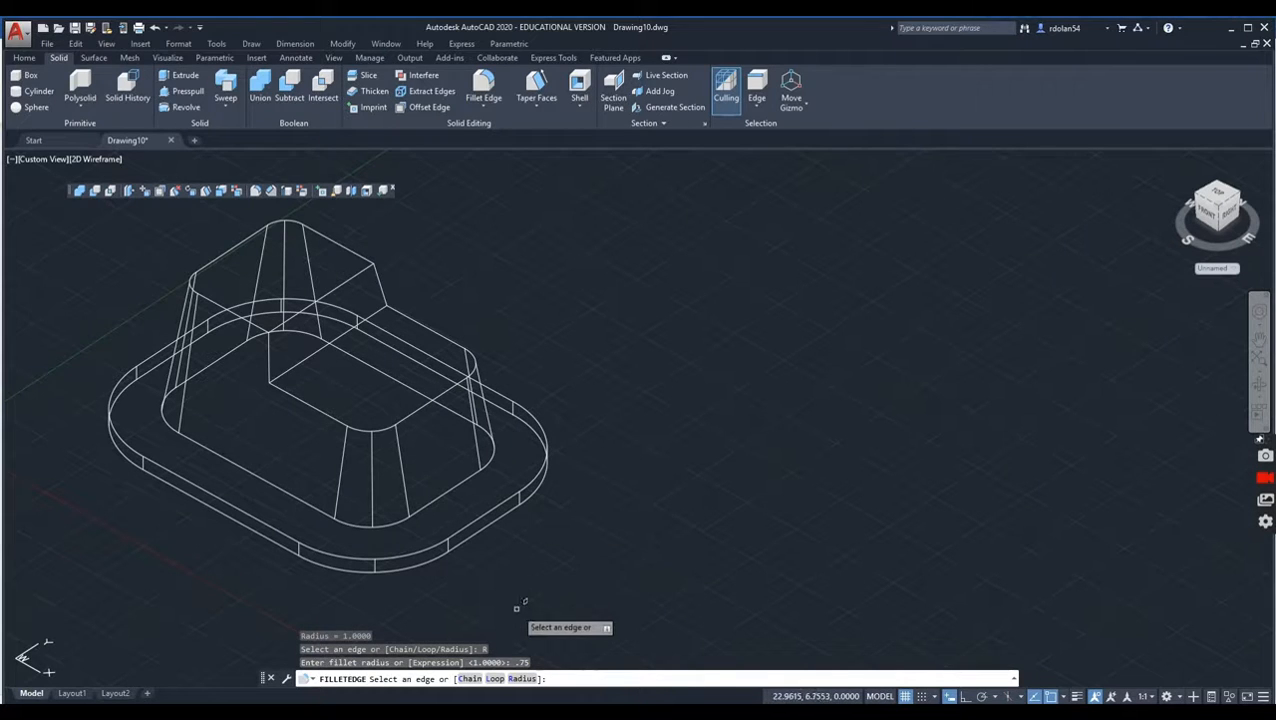
{"action": "left_click", "coordinate": [228, 247]}
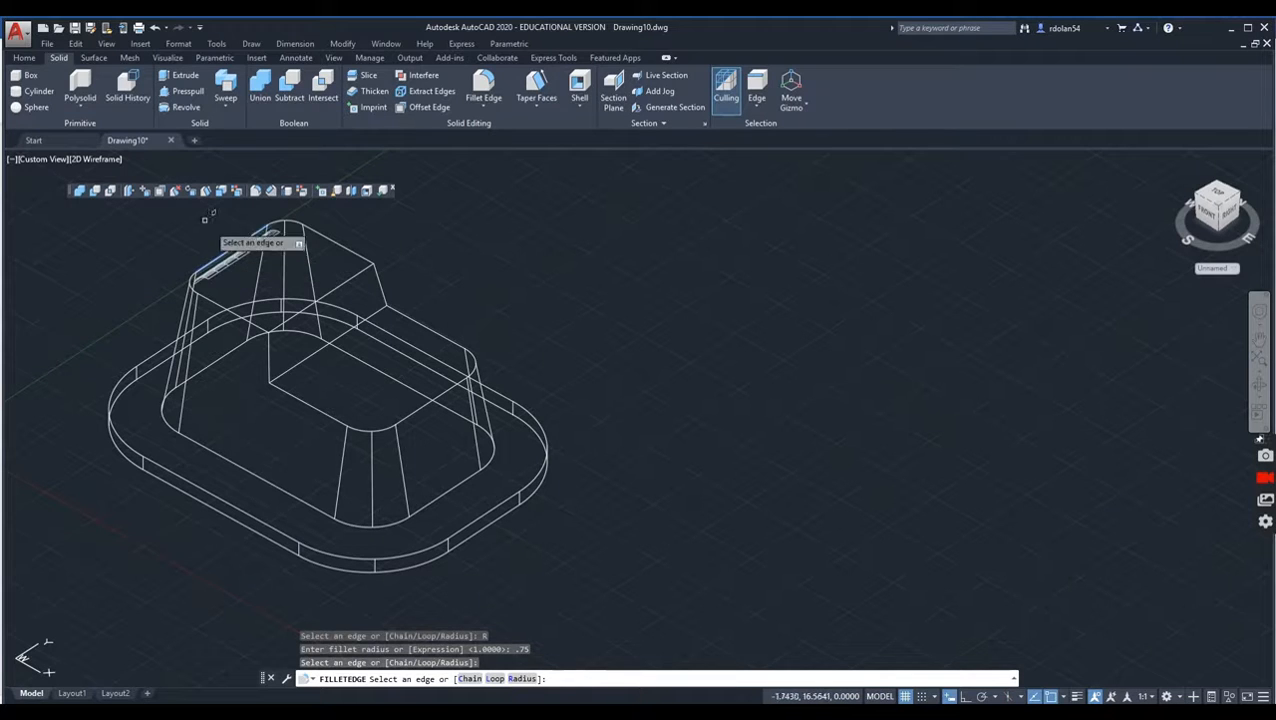
{"action": "left_click", "coordinate": [470, 679]}
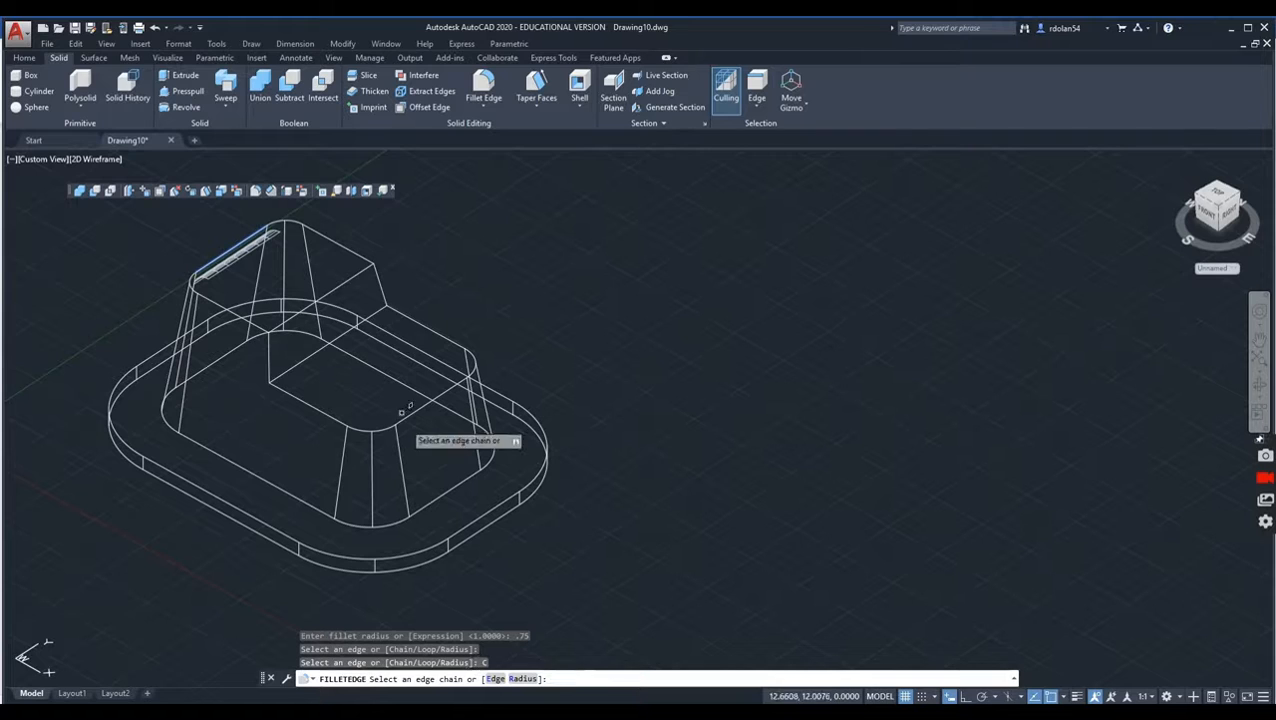
{"action": "left_click", "coordinate": [333, 242]}
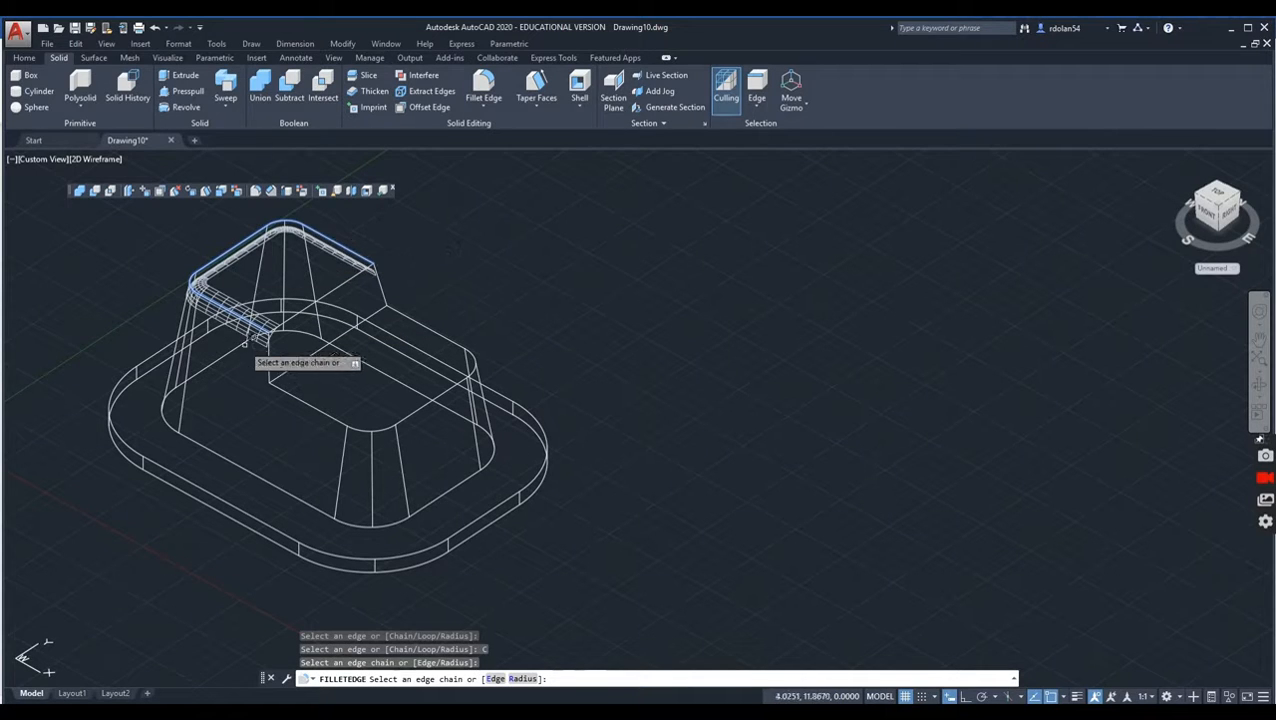
{"action": "left_click", "coordinate": [340, 283]}
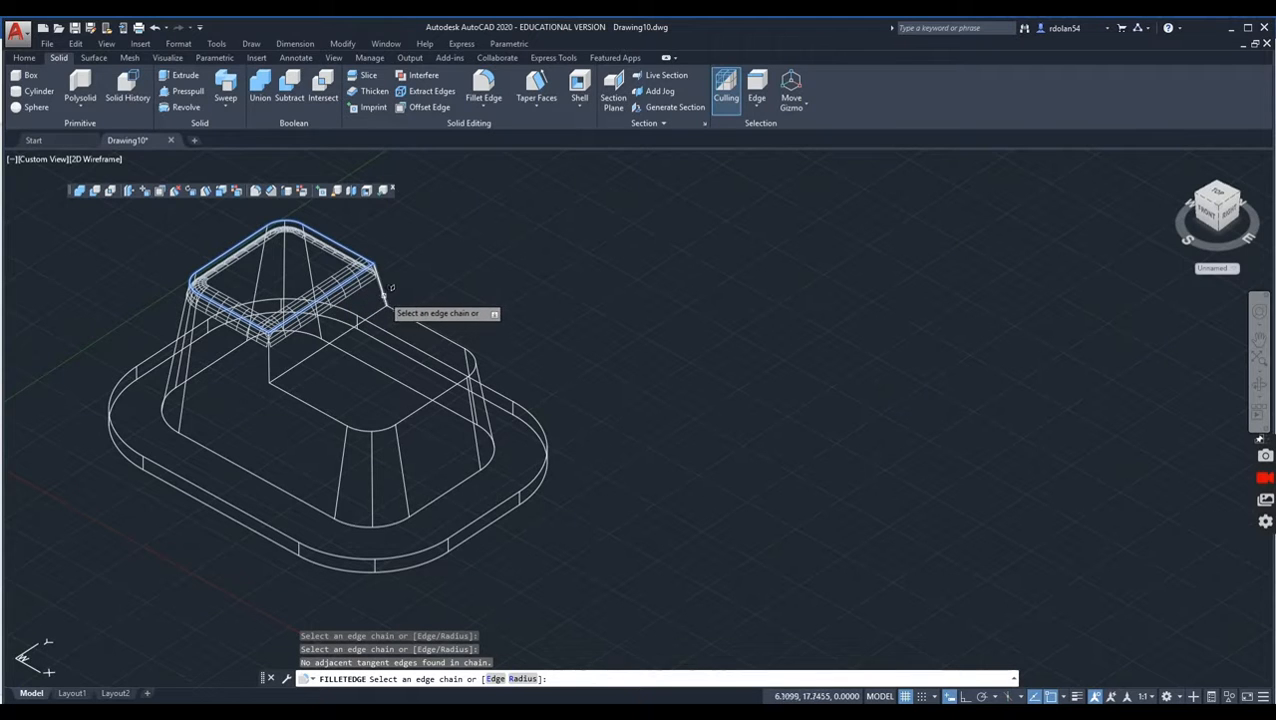
{"action": "left_click", "coordinate": [379, 300]}
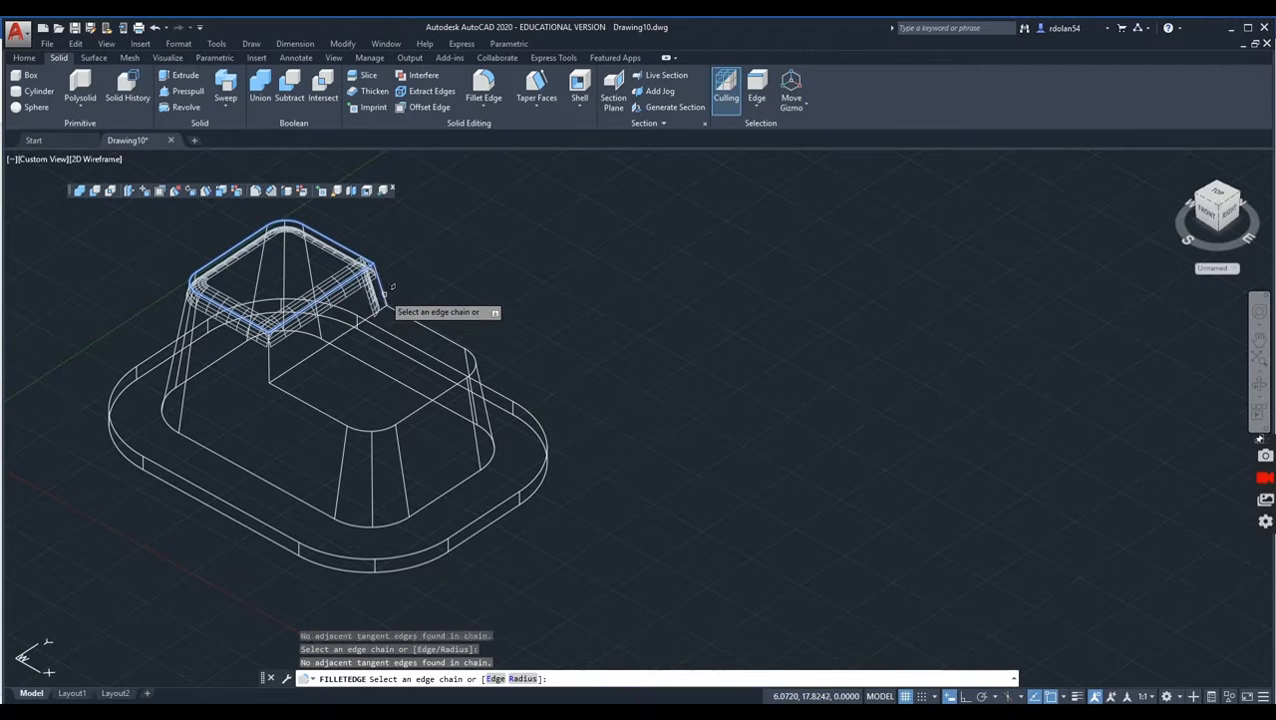
{"action": "left_click", "coordinate": [298, 363]}
{"action": "left_click", "coordinate": [293, 393]}
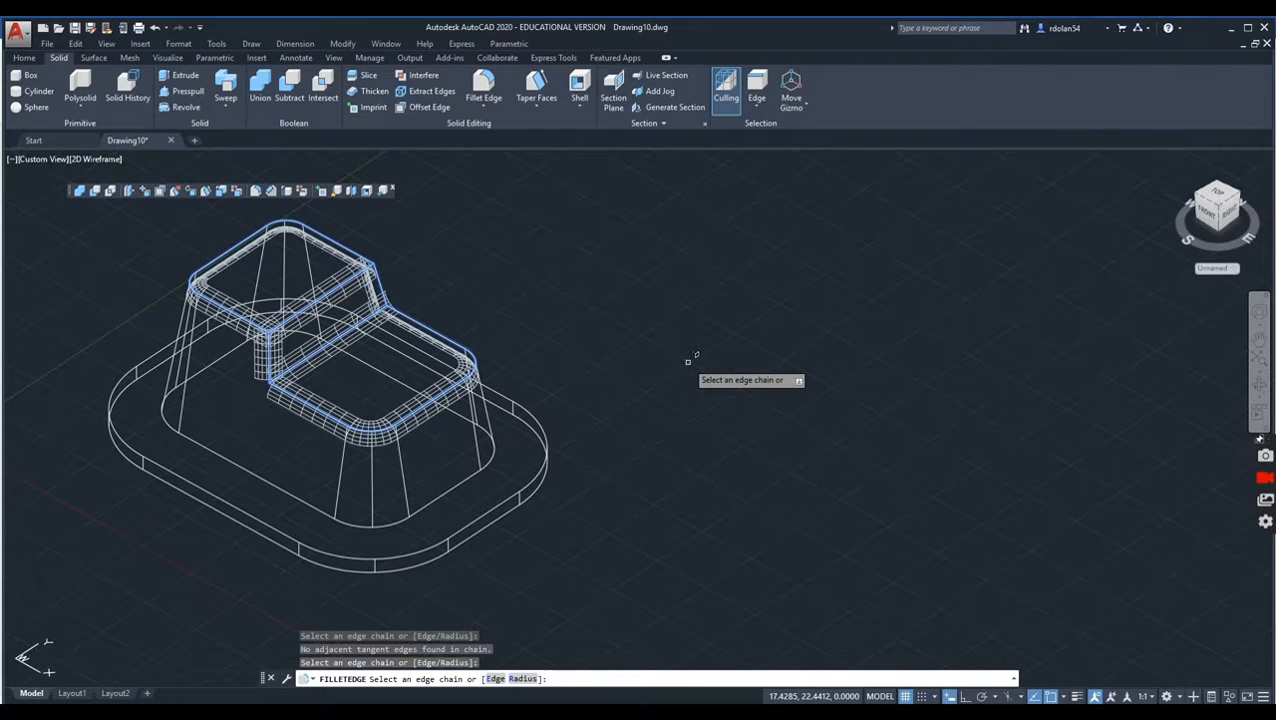
{"action": "key", "text": "Return"}
{"action": "key", "text": "Return"}
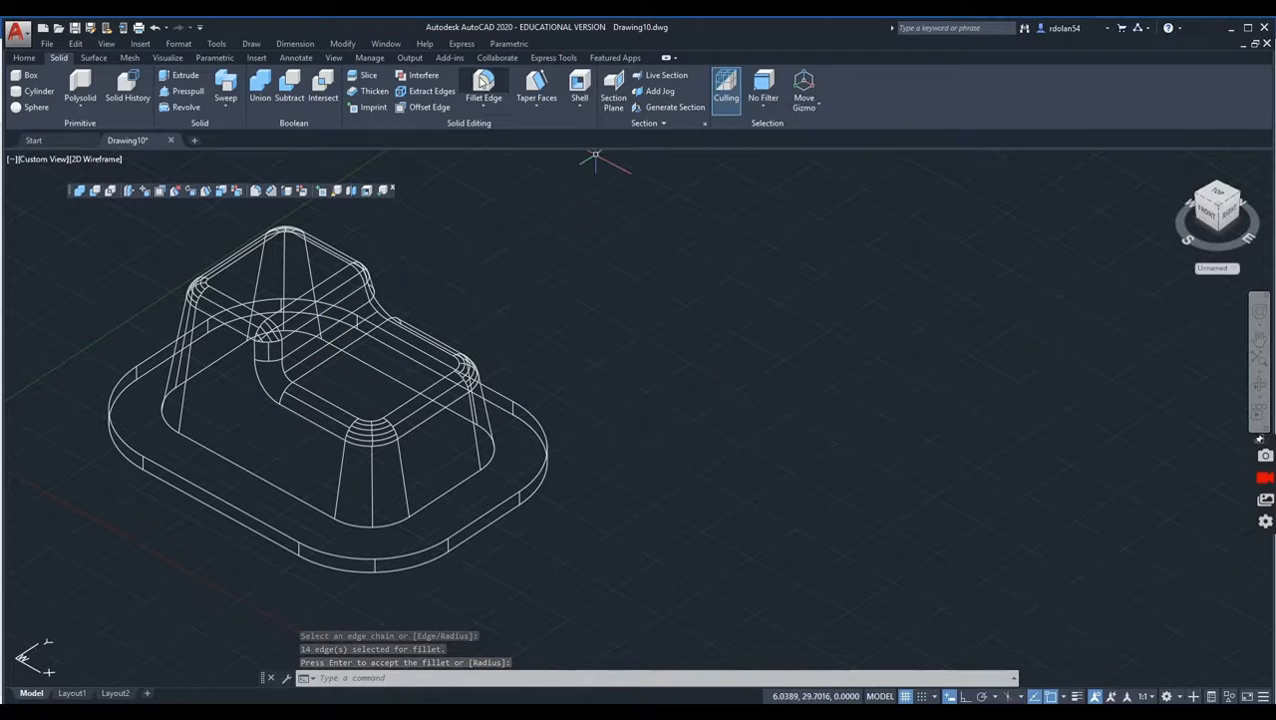
Step: Fillet the full edge chain where the tapered body meets the base plate with a 0.625 radius
{"action": "left_click", "coordinate": [483, 88]}
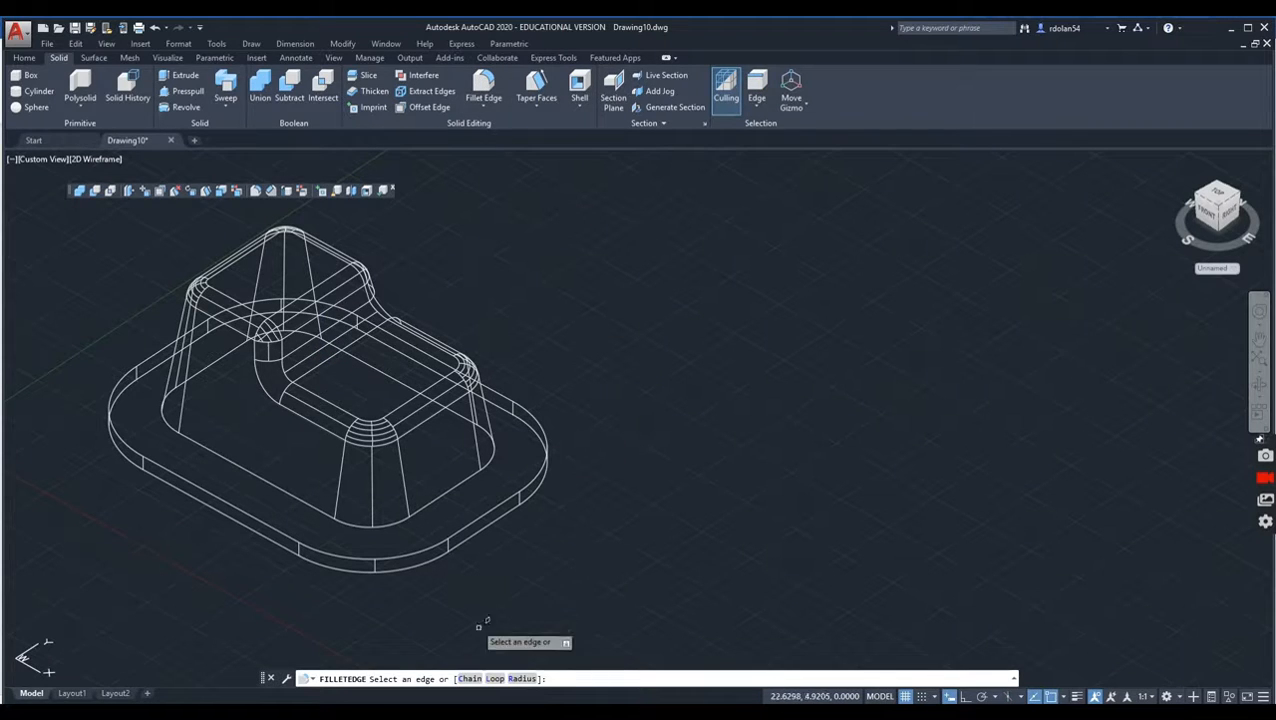
{"action": "left_click", "coordinate": [522, 678]}
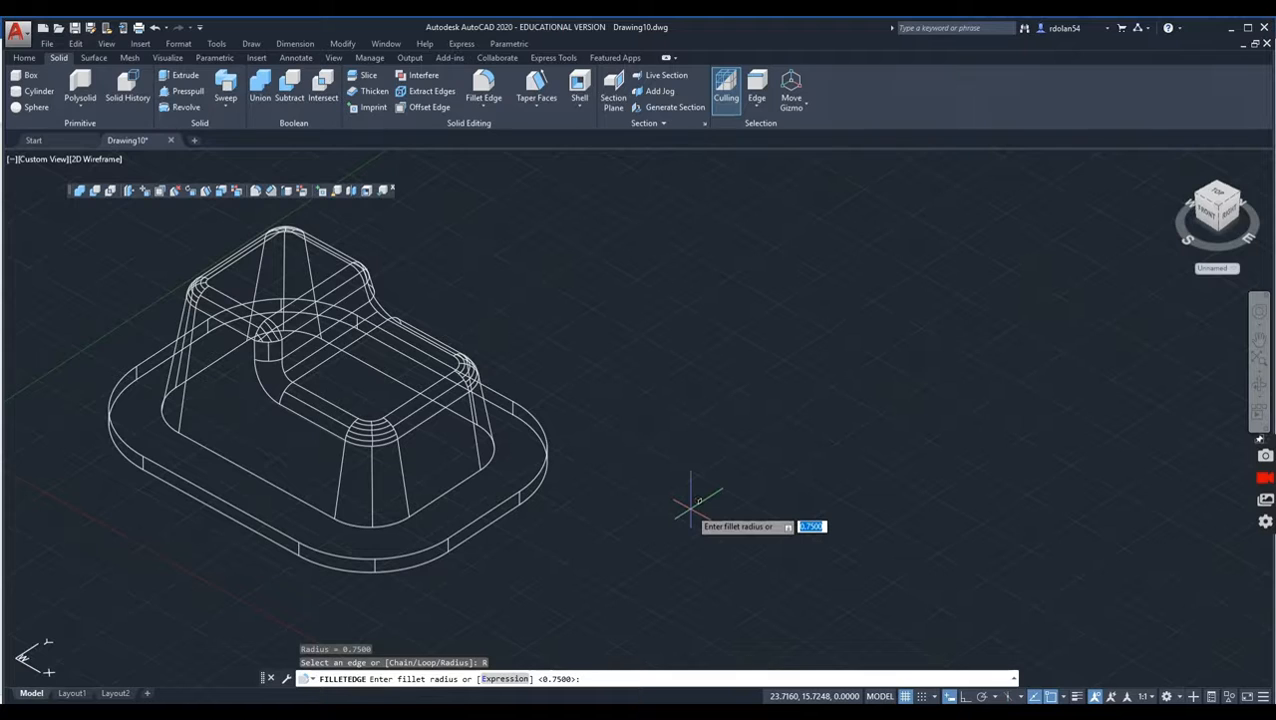
{"action": "type", "text": ".625"}
{"action": "key", "text": "Return"}
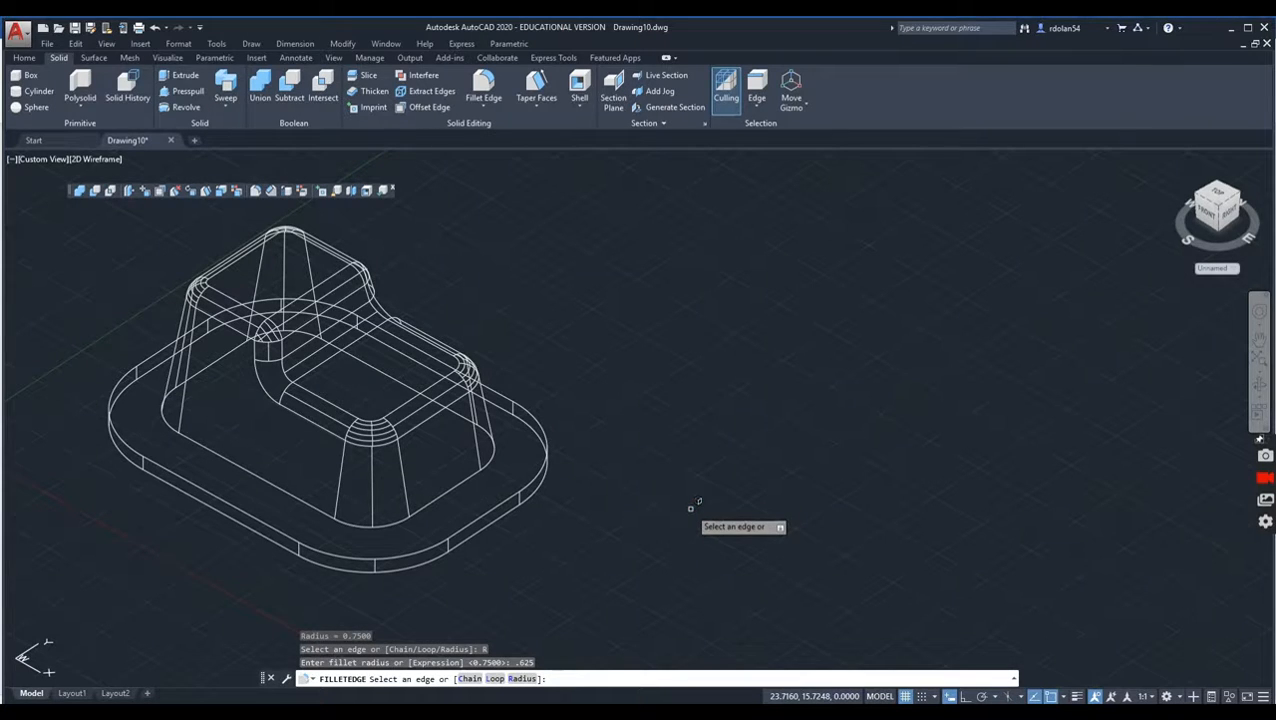
{"action": "left_click", "coordinate": [268, 470]}
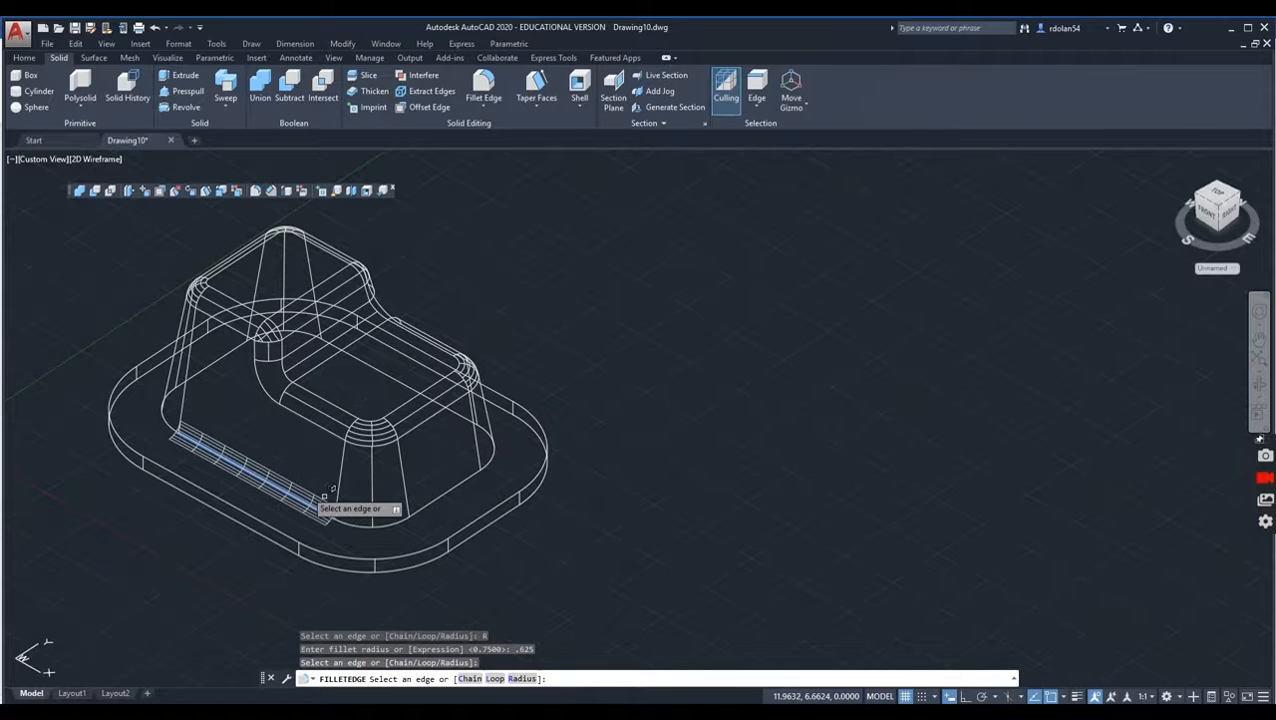
{"action": "left_click", "coordinate": [476, 679]}
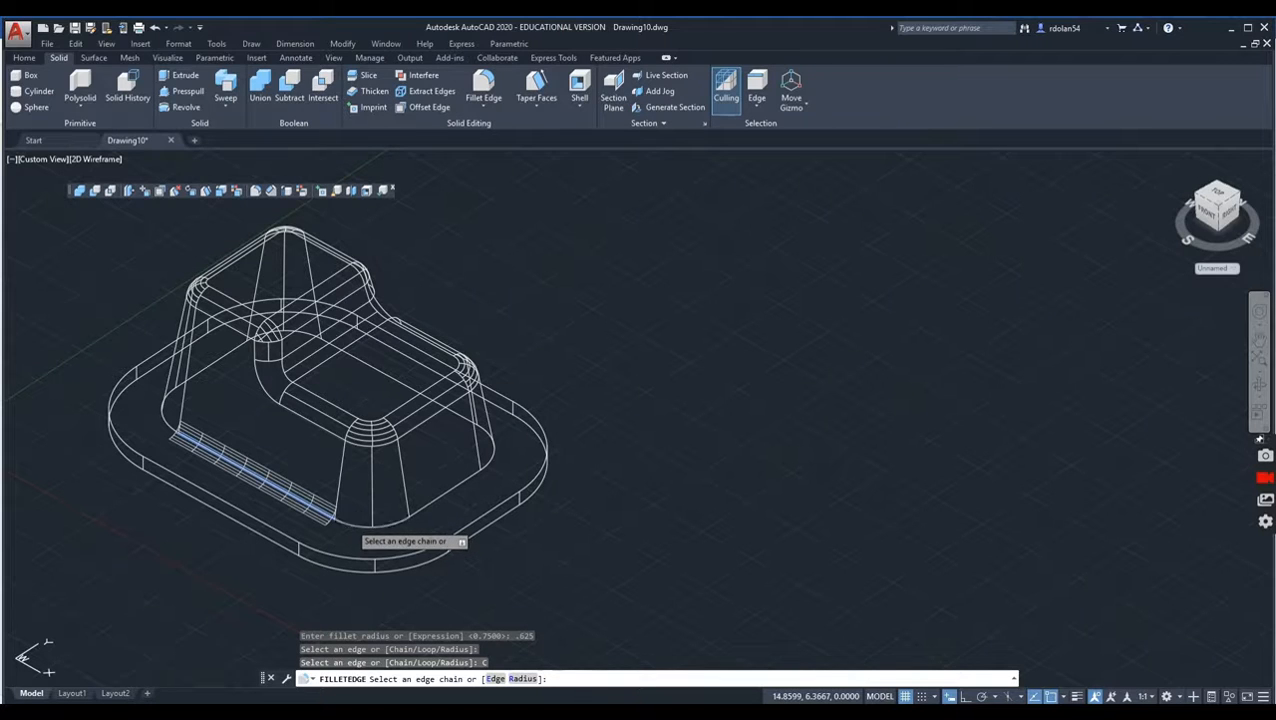
{"action": "left_click", "coordinate": [350, 522]}
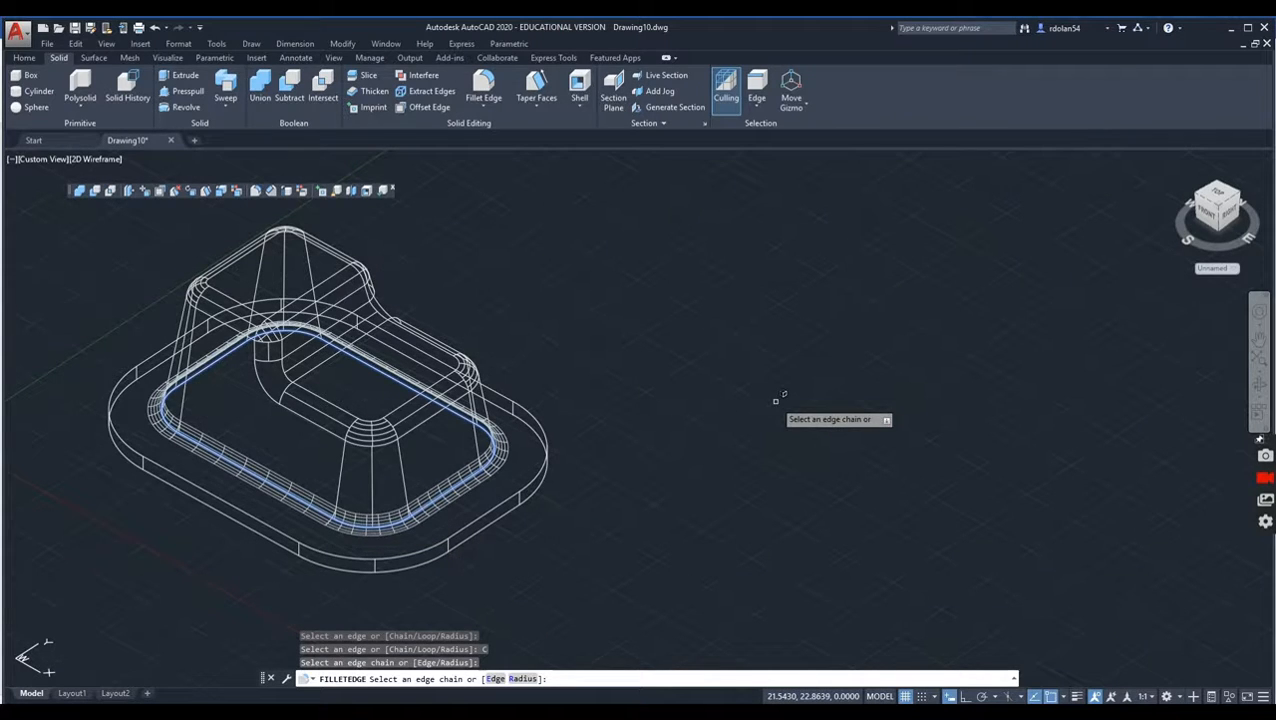
{"action": "key", "text": "Return"}
{"action": "key", "text": "Return"}
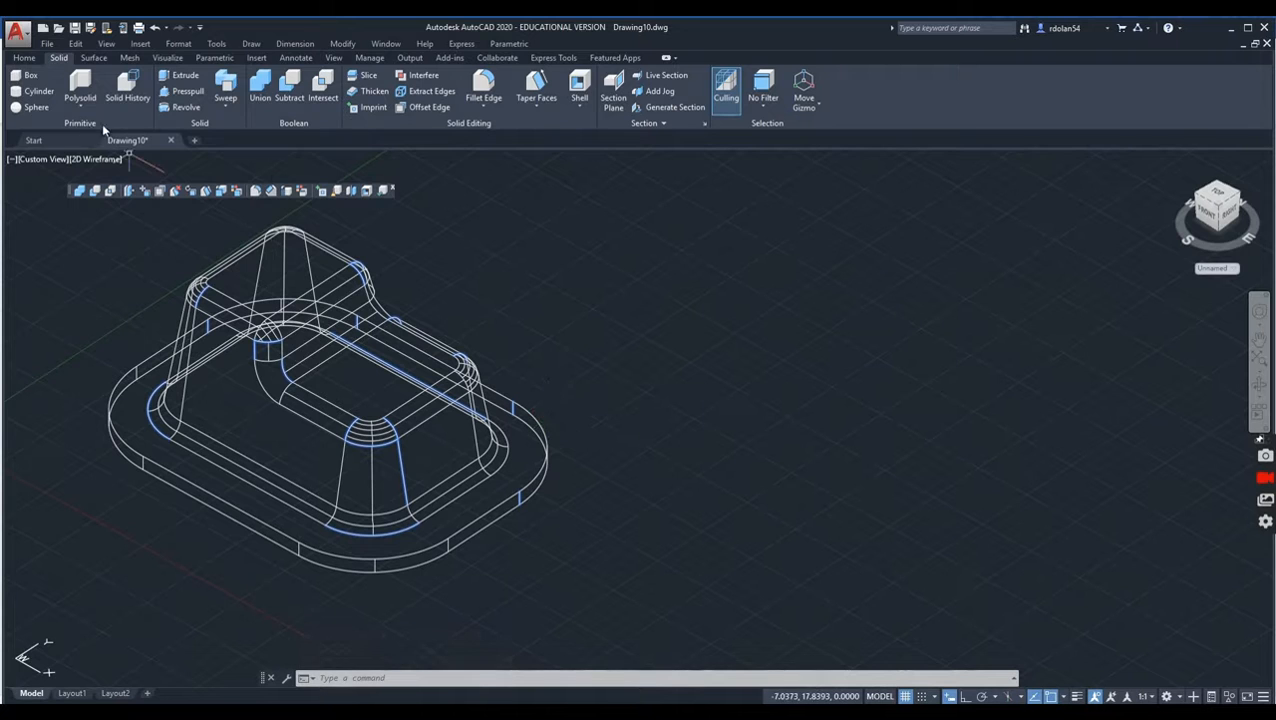
Step: Display the filleted solid in the Realistic visual style and inspect its rounded edges
{"action": "left_click", "coordinate": [96, 160]}
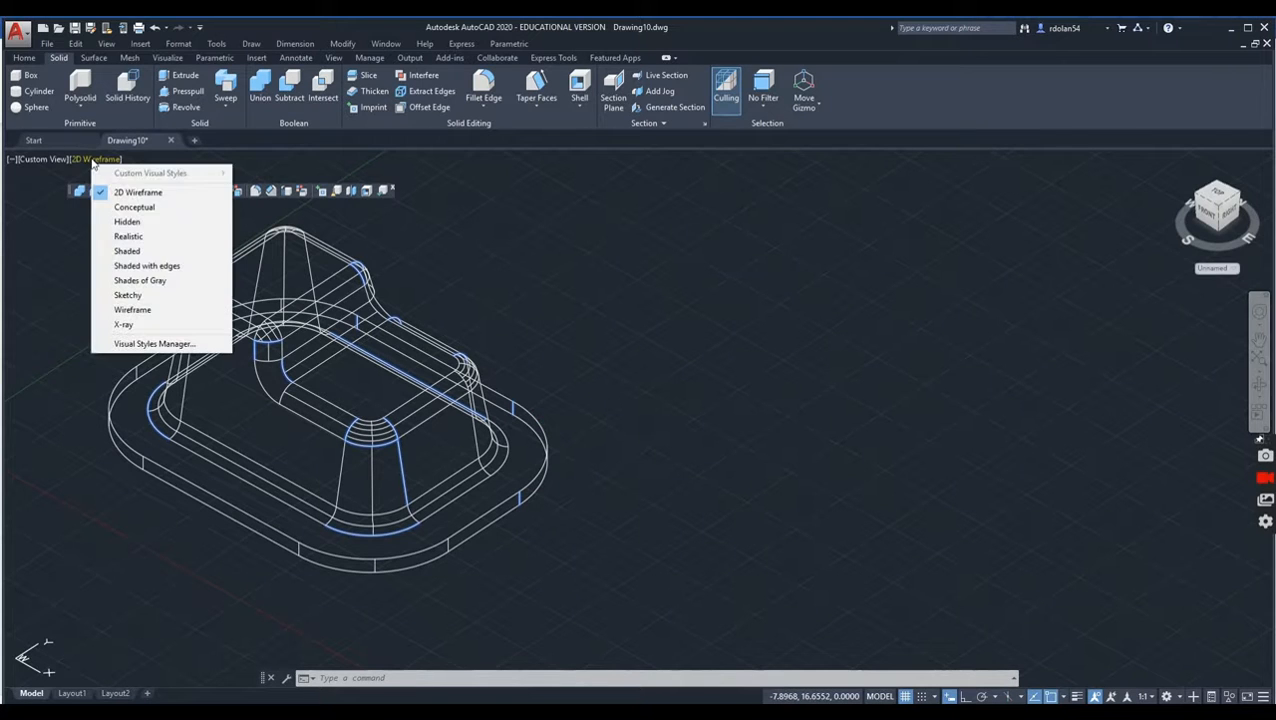
{"action": "left_click", "coordinate": [129, 237]}
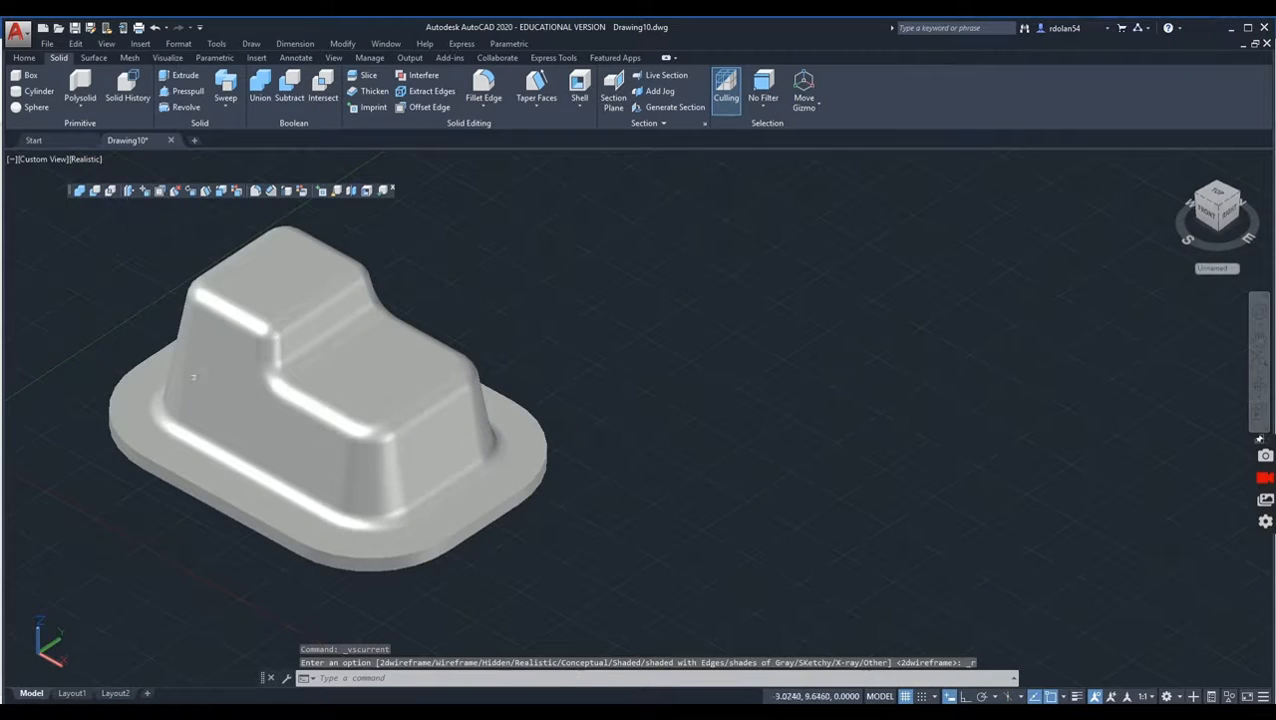
{"action": "left_click", "coordinate": [999, 303]}
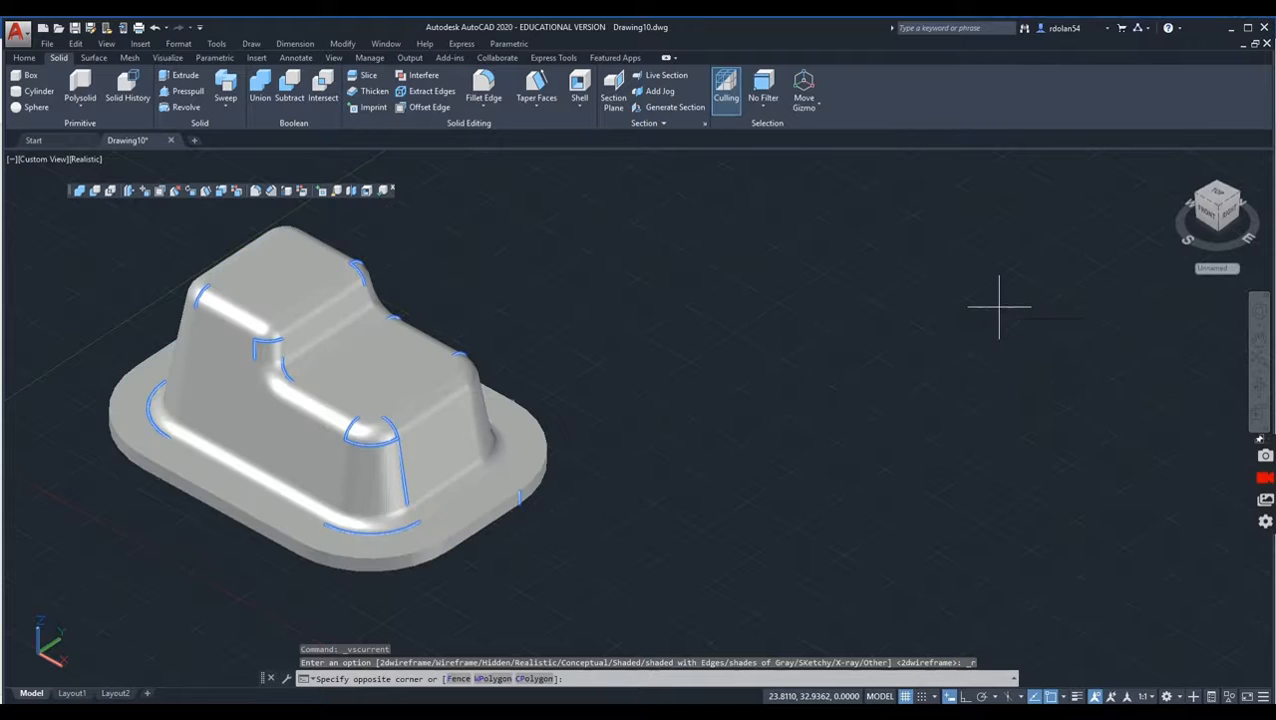
{"action": "scroll", "coordinate": [860, 295], "scroll_direction": "down", "scroll_amount": 2}
{"action": "scroll", "coordinate": [842, 308], "scroll_direction": "up", "scroll_amount": 3}
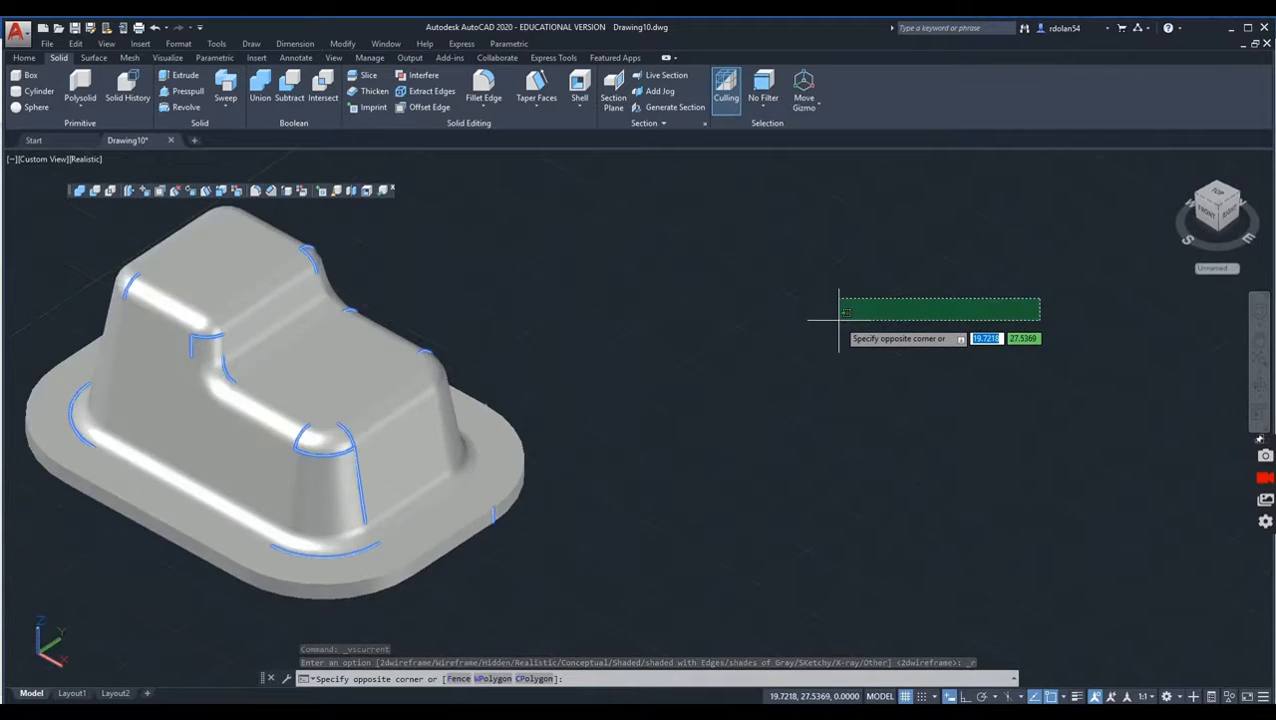
{"action": "scroll", "coordinate": [840, 309], "scroll_direction": "down", "scroll_amount": 2}
{"action": "key", "text": "Escape"}
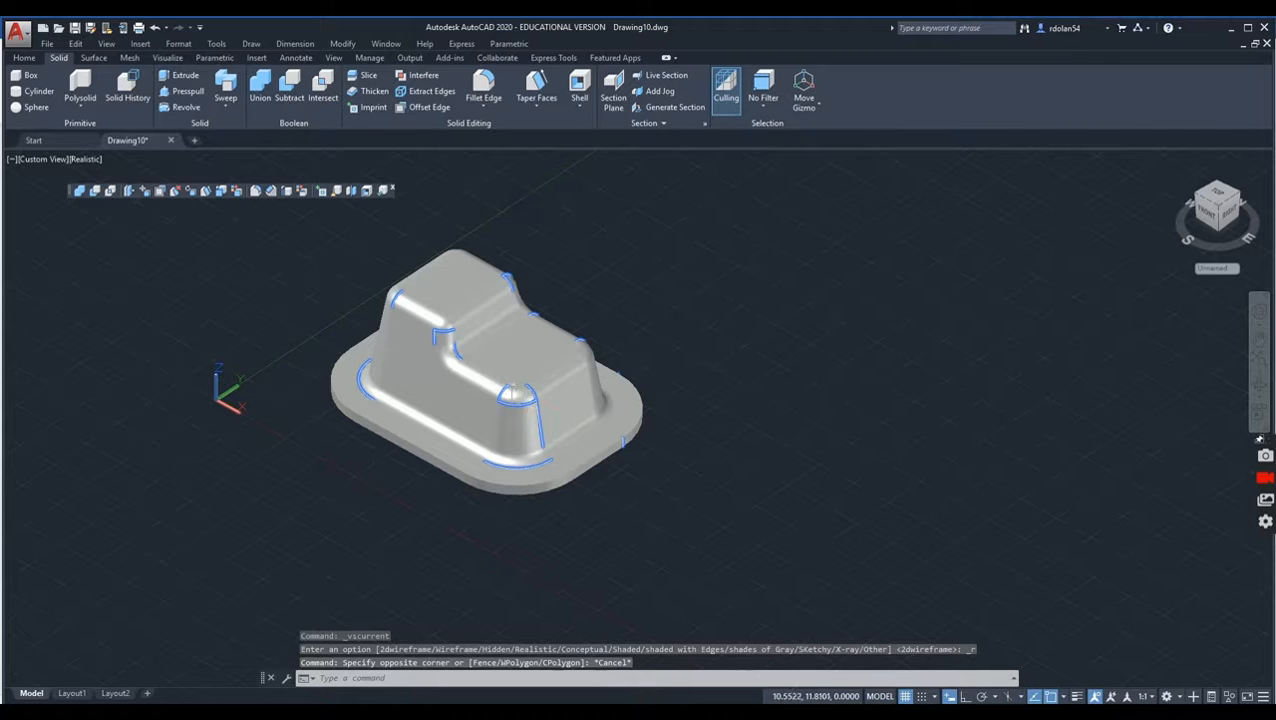
{"action": "left_click", "coordinate": [1259, 380]}
{"action": "left_click_drag", "start_coordinate": [356, 466], "coordinate": [407, 431]}
{"action": "scroll", "coordinate": [472, 409], "scroll_direction": "up", "scroll_amount": 1}
{"action": "middle_click_drag", "start_coordinate": [472, 409], "coordinate": [456, 476]}
{"action": "scroll", "coordinate": [406, 457], "scroll_direction": "up", "scroll_amount": 1}
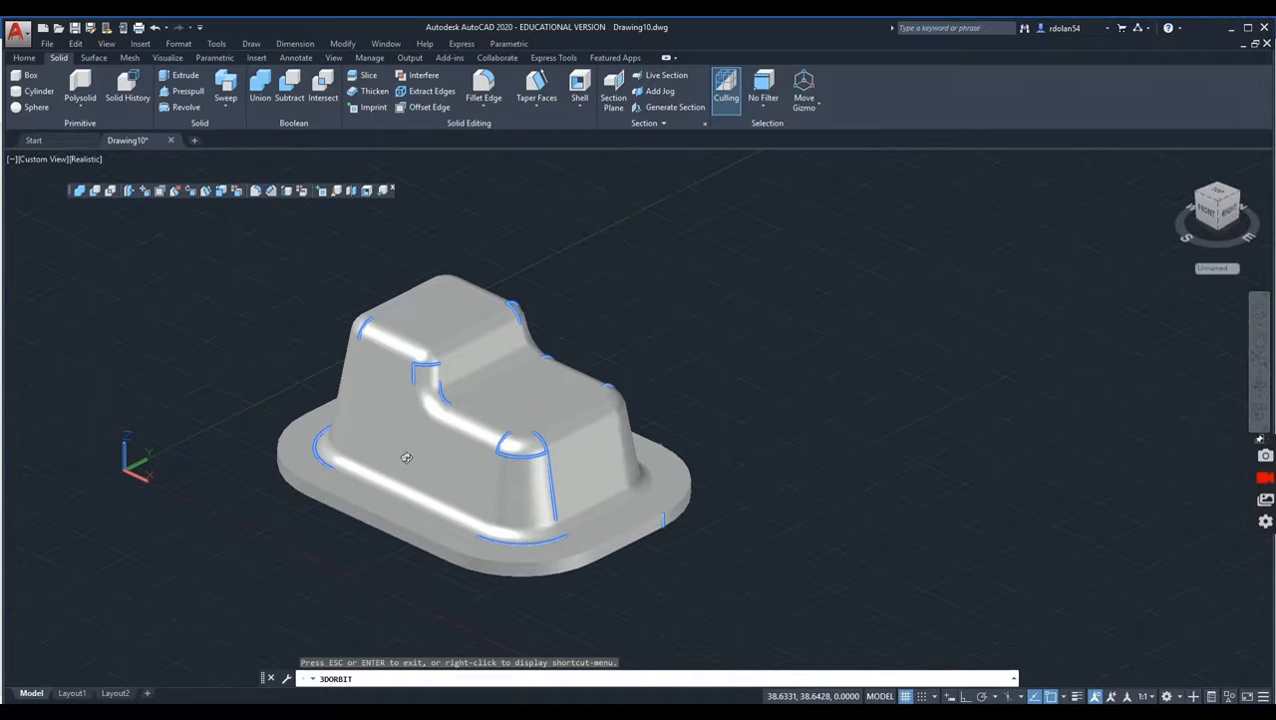
{"action": "key", "text": "Escape"}
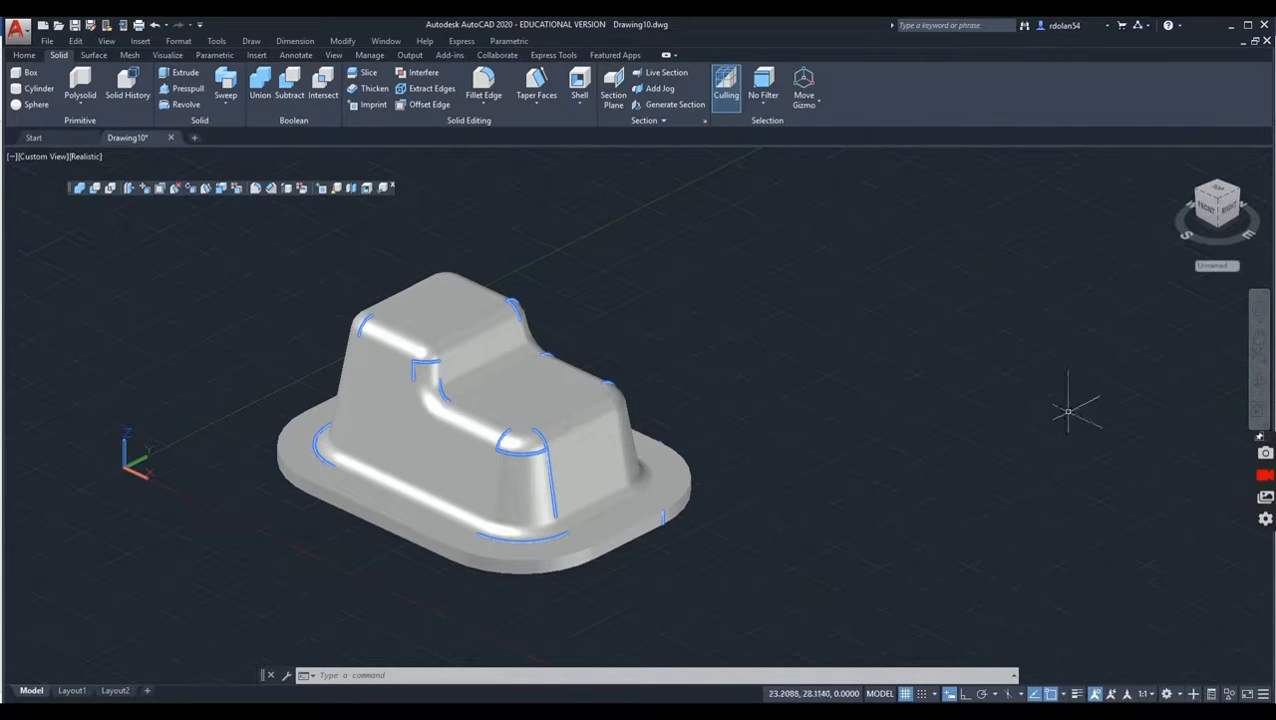
Step: Orbit the model until the flat underside of the base plate faces the viewer
{"action": "left_click", "coordinate": [1256, 392]}
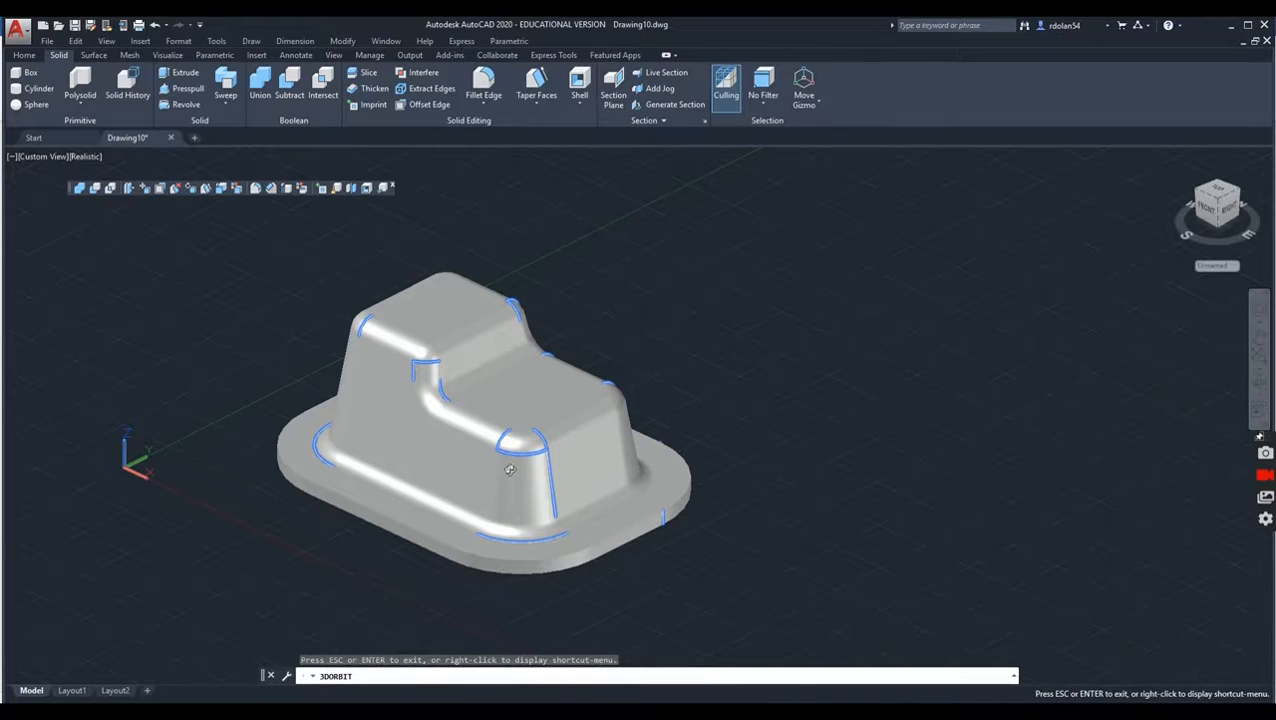
{"action": "left_click_drag", "start_coordinate": [435, 509], "coordinate": [450, 162]}
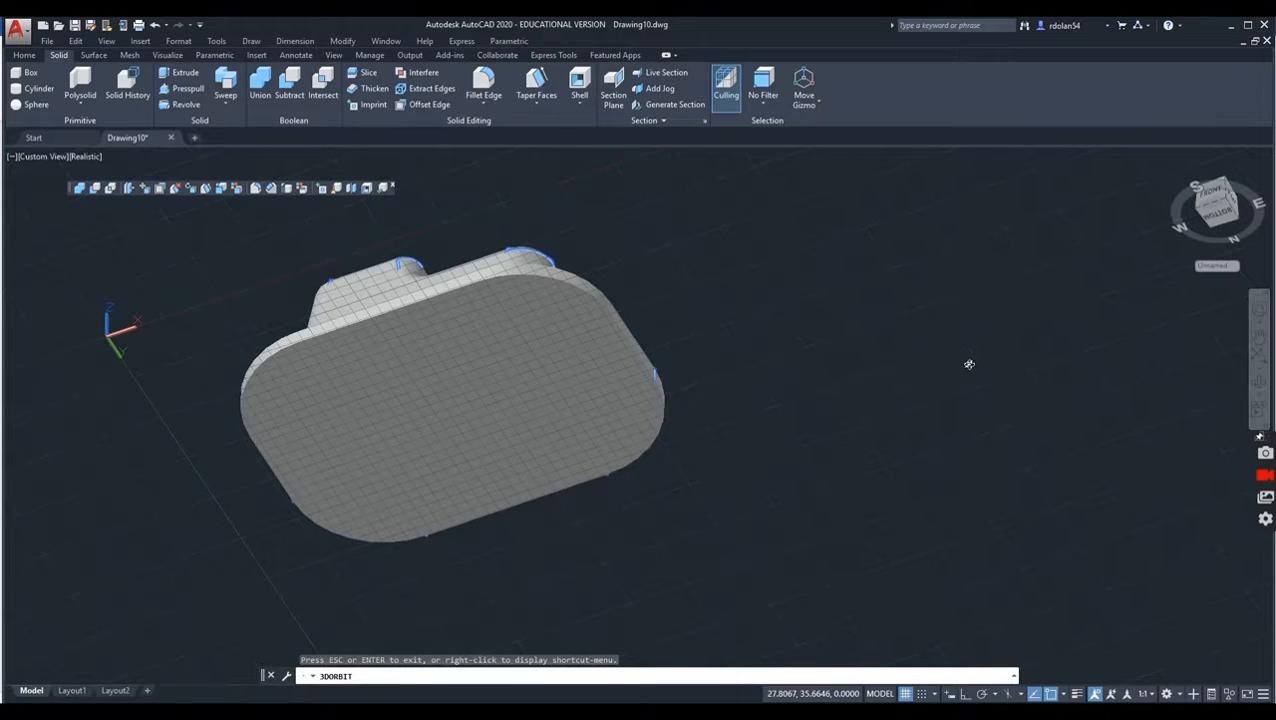
{"action": "right_click", "coordinate": [1003, 363]}
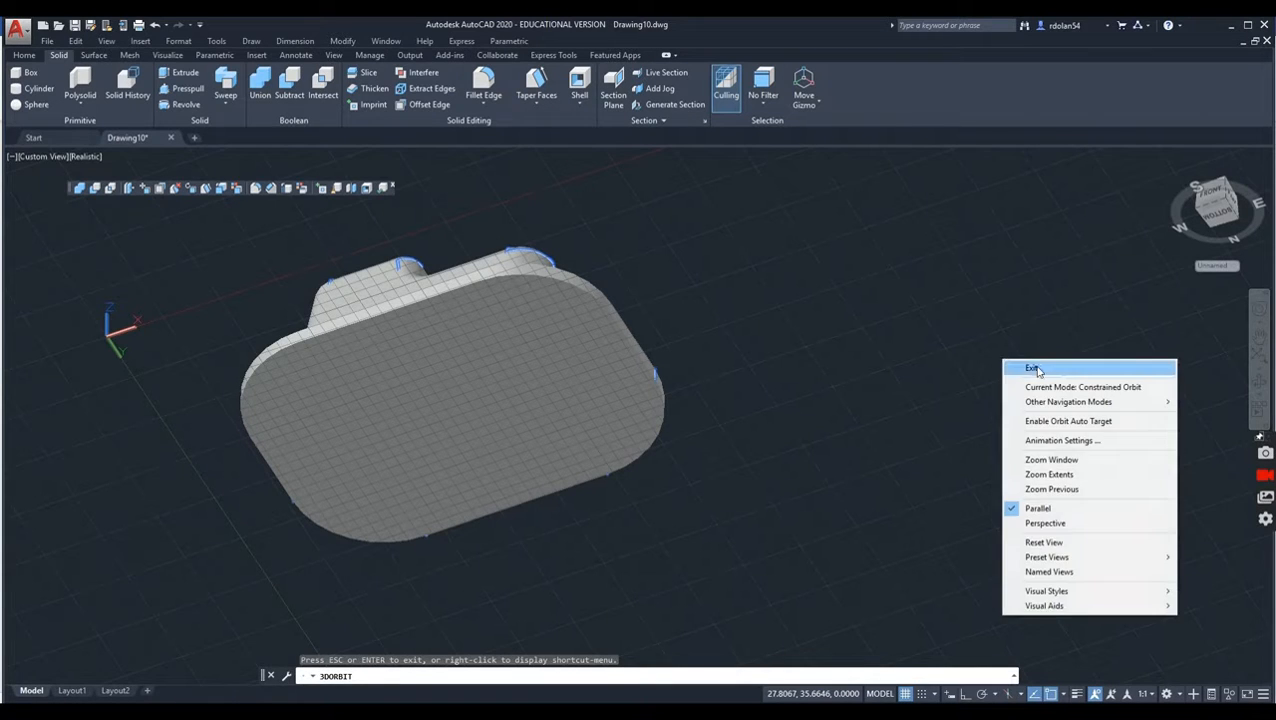
{"action": "left_click", "coordinate": [1024, 367]}
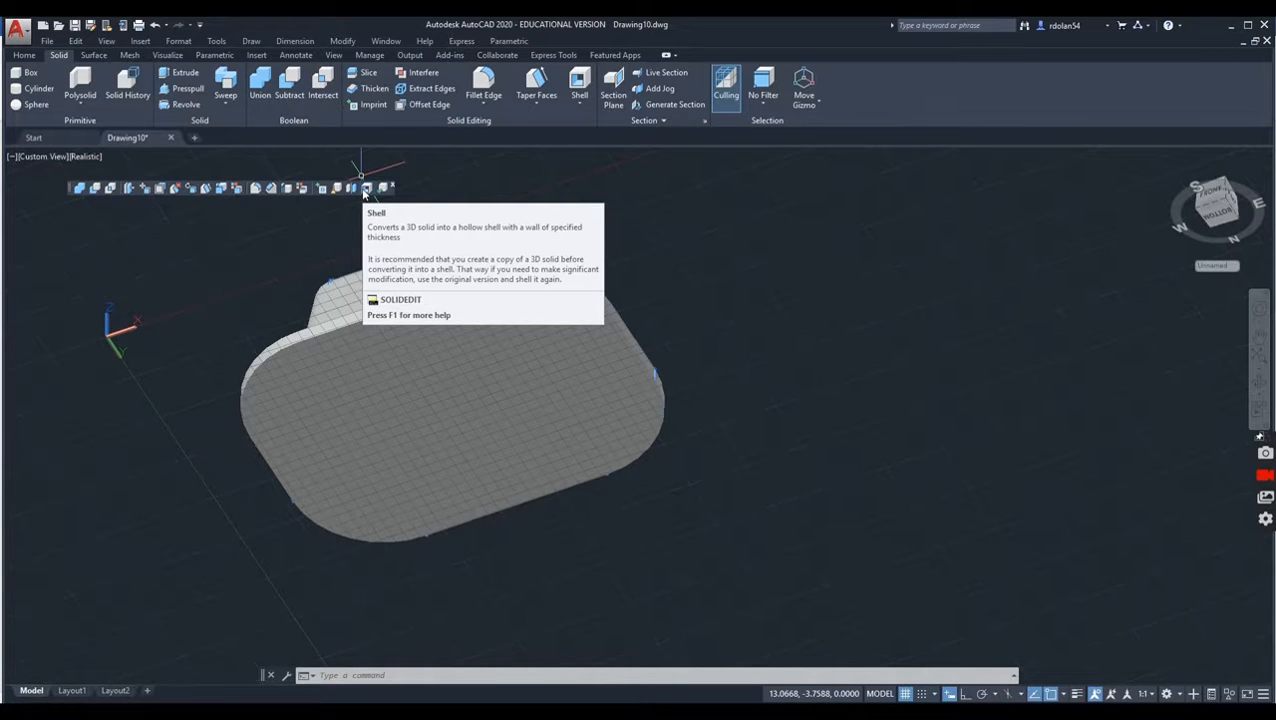
Step: Shell the solid with a 0.25 offset distance, removing the flat underside face of the base plate
{"action": "left_click", "coordinate": [366, 188]}
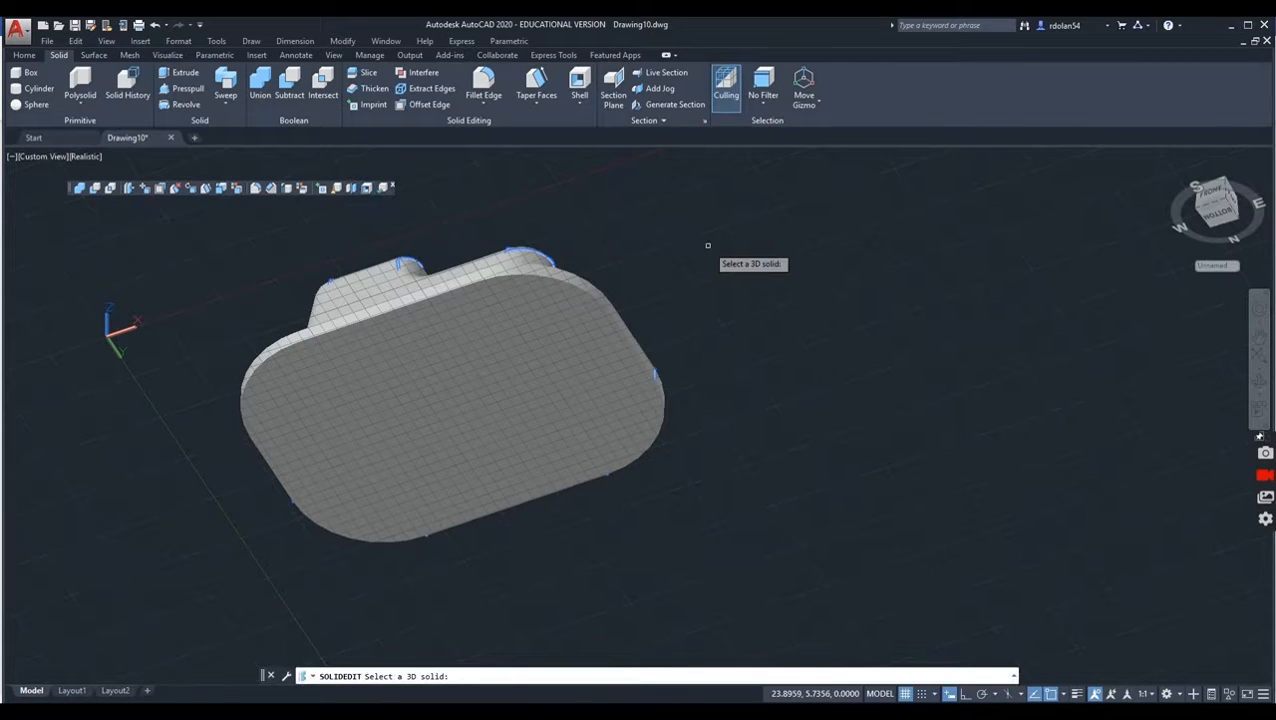
{"action": "left_click", "coordinate": [584, 316]}
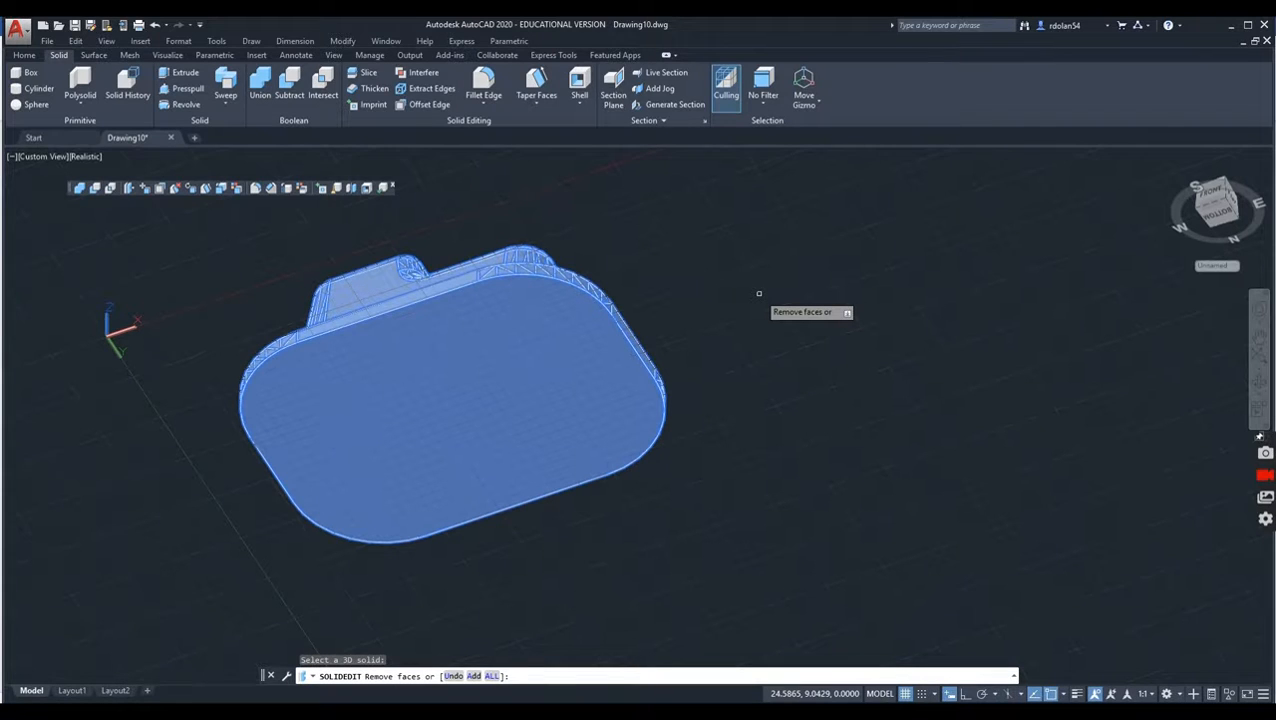
{"action": "left_click", "coordinate": [456, 410]}
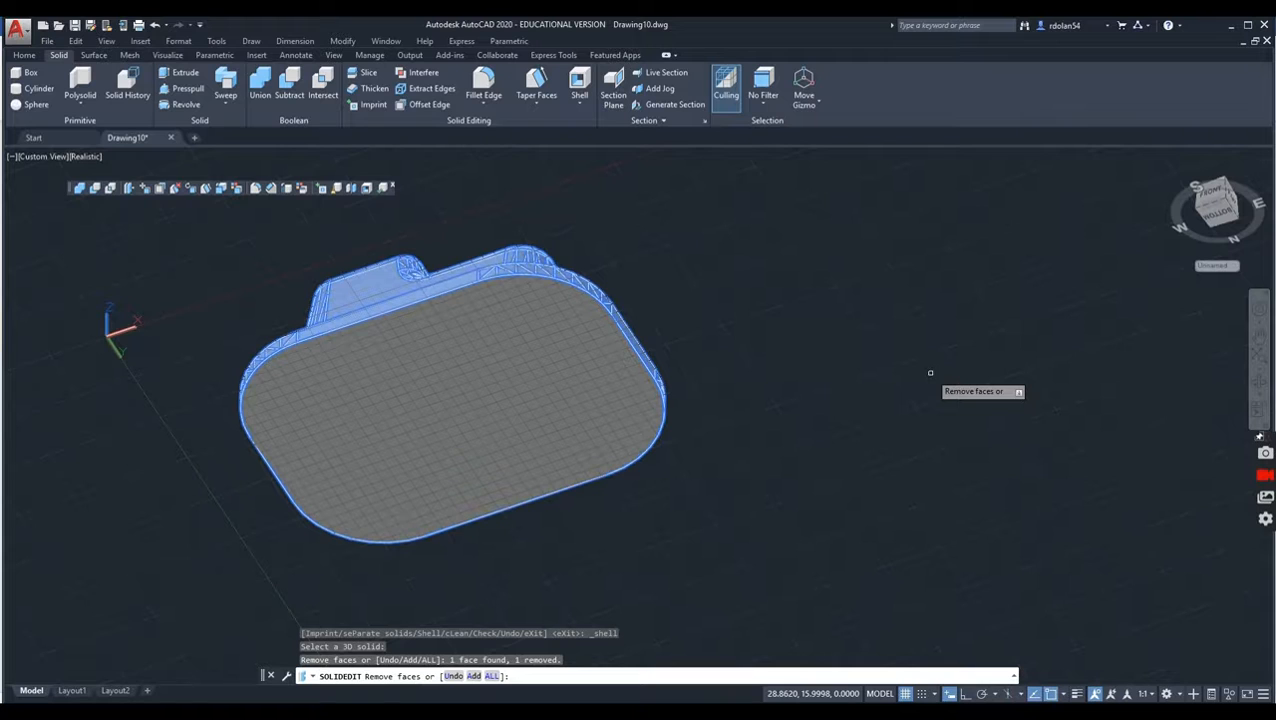
{"action": "key", "text": "Return"}
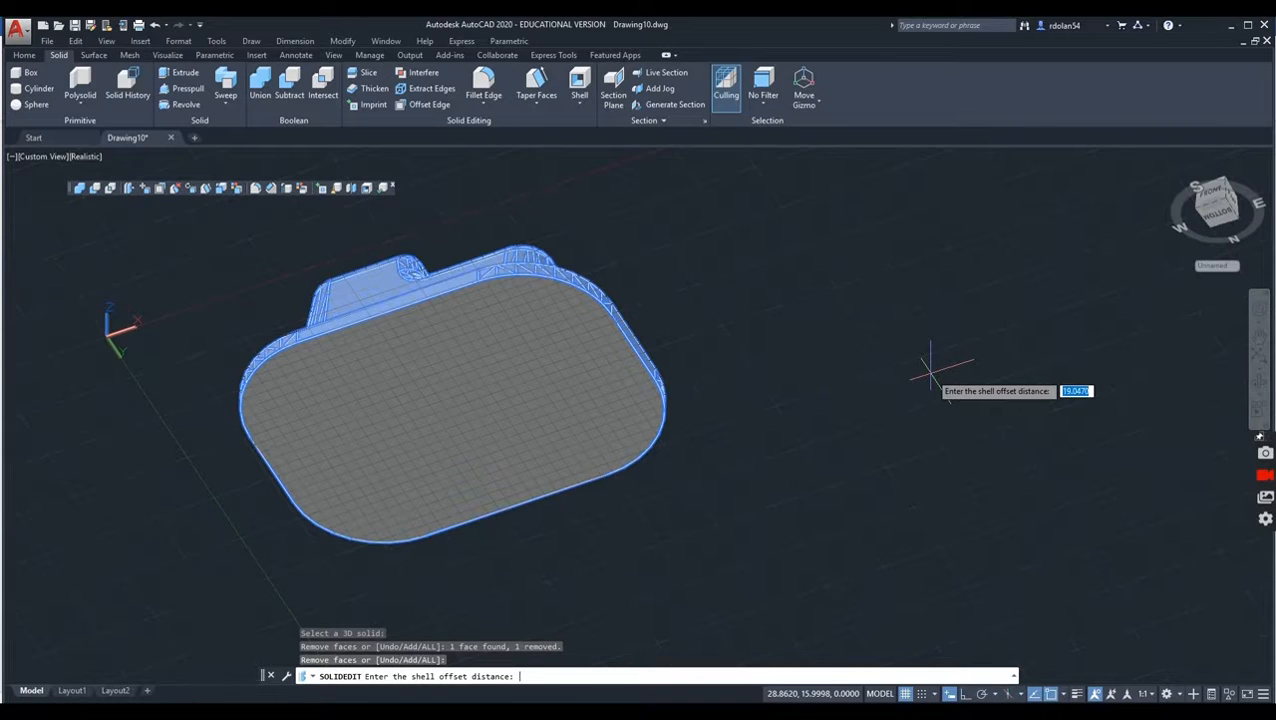
{"action": "type", "text": ".25"}
{"action": "key", "text": "Return"}
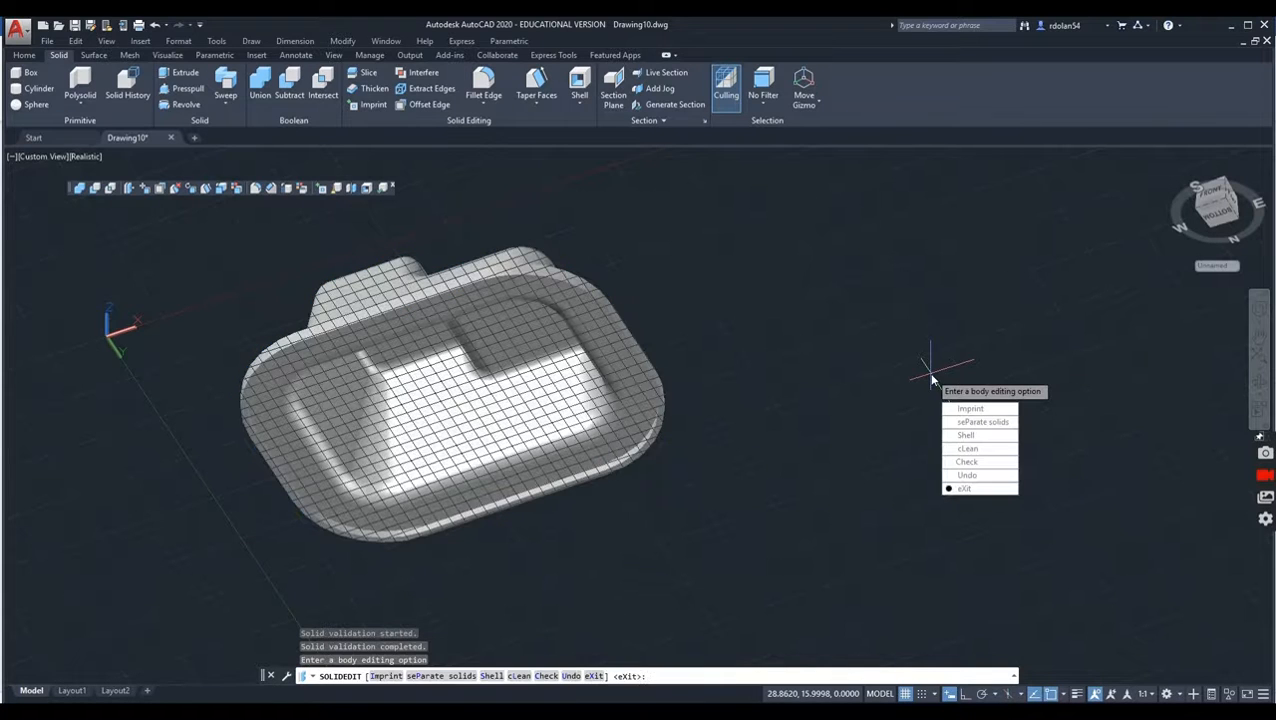
{"action": "left_click", "coordinate": [975, 488]}
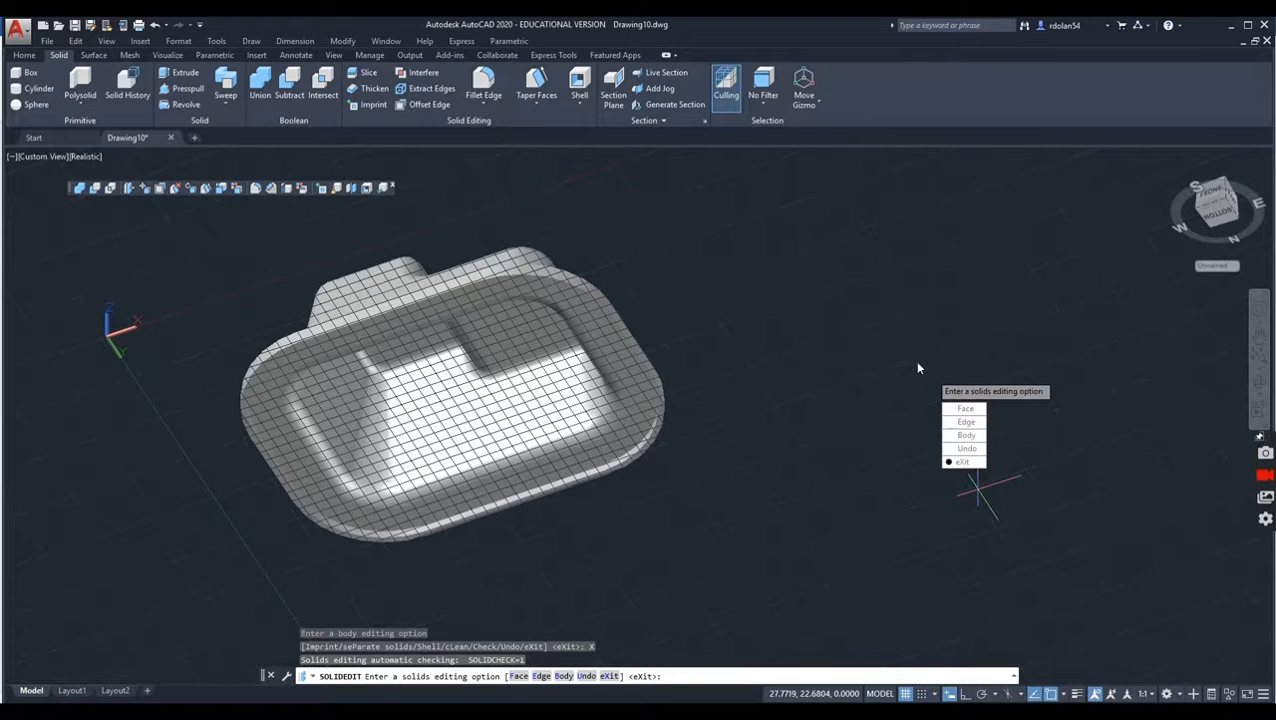
{"action": "left_click", "coordinate": [963, 462]}
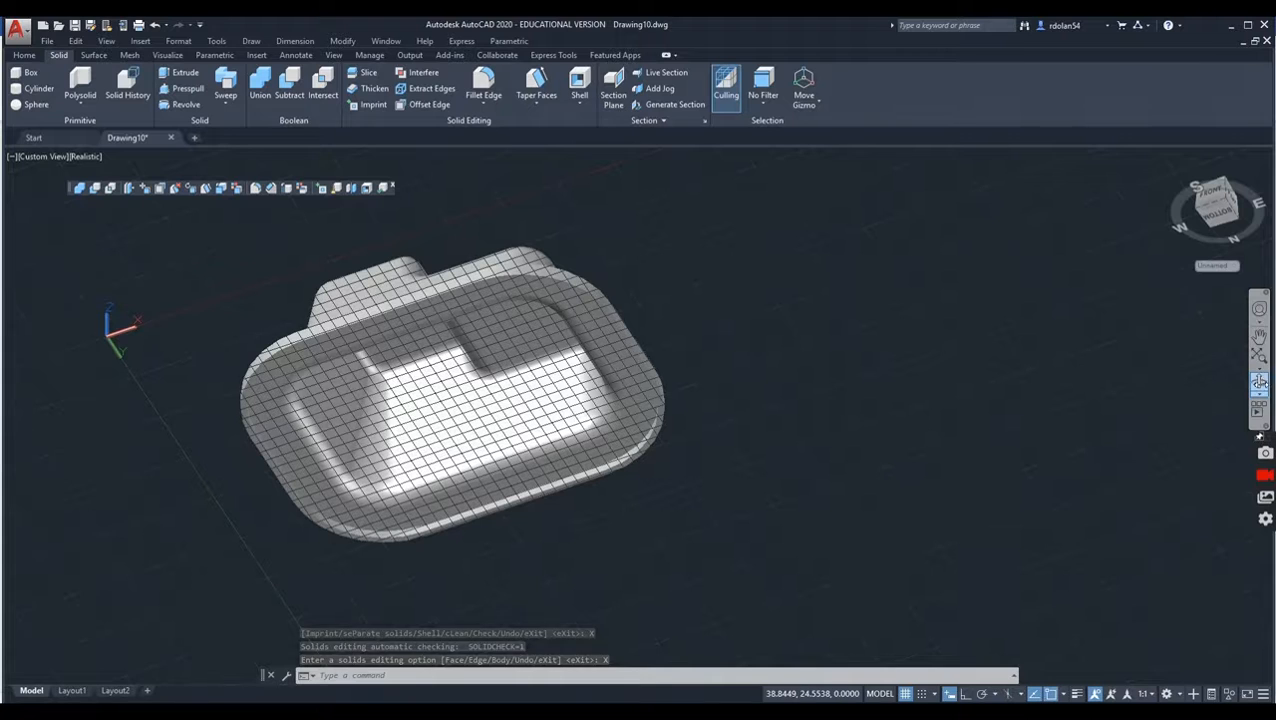
Step: Display the shelled model in the Top view with the 2D Wireframe visual style
{"action": "left_click", "coordinate": [1259, 381]}
{"action": "mouse_move", "coordinate": [501, 443]}
{"action": "left_mouse_down"}
{"action": "mouse_move", "coordinate": [623, 402]}
{"action": "mouse_move", "coordinate": [620, 492]}
{"action": "mouse_move", "coordinate": [353, 484]}
{"action": "mouse_move", "coordinate": [308, 470]}
{"action": "mouse_move", "coordinate": [205, 484]}
{"action": "mouse_move", "coordinate": [113, 407]}
{"action": "mouse_move", "coordinate": [63, 416]}
{"action": "mouse_move", "coordinate": [63, 433]}
{"action": "mouse_move", "coordinate": [291, 550]}
{"action": "mouse_move", "coordinate": [498, 592]}
{"action": "mouse_move", "coordinate": [525, 555]}
{"action": "mouse_move", "coordinate": [560, 600]}
{"action": "mouse_move", "coordinate": [572, 578]}
{"action": "mouse_move", "coordinate": [520, 590]}
{"action": "mouse_move", "coordinate": [459, 581]}
{"action": "mouse_move", "coordinate": [473, 616]}
{"action": "left_mouse_up"}
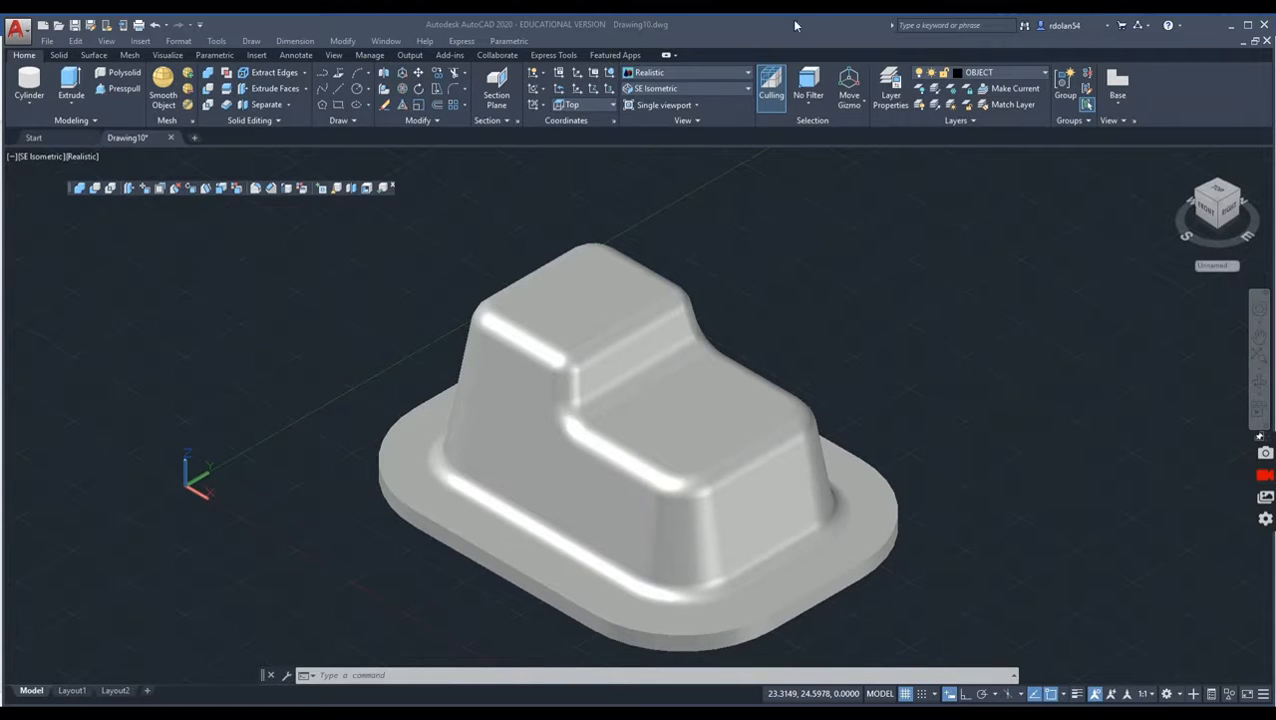
{"action": "left_click", "coordinate": [660, 91]}
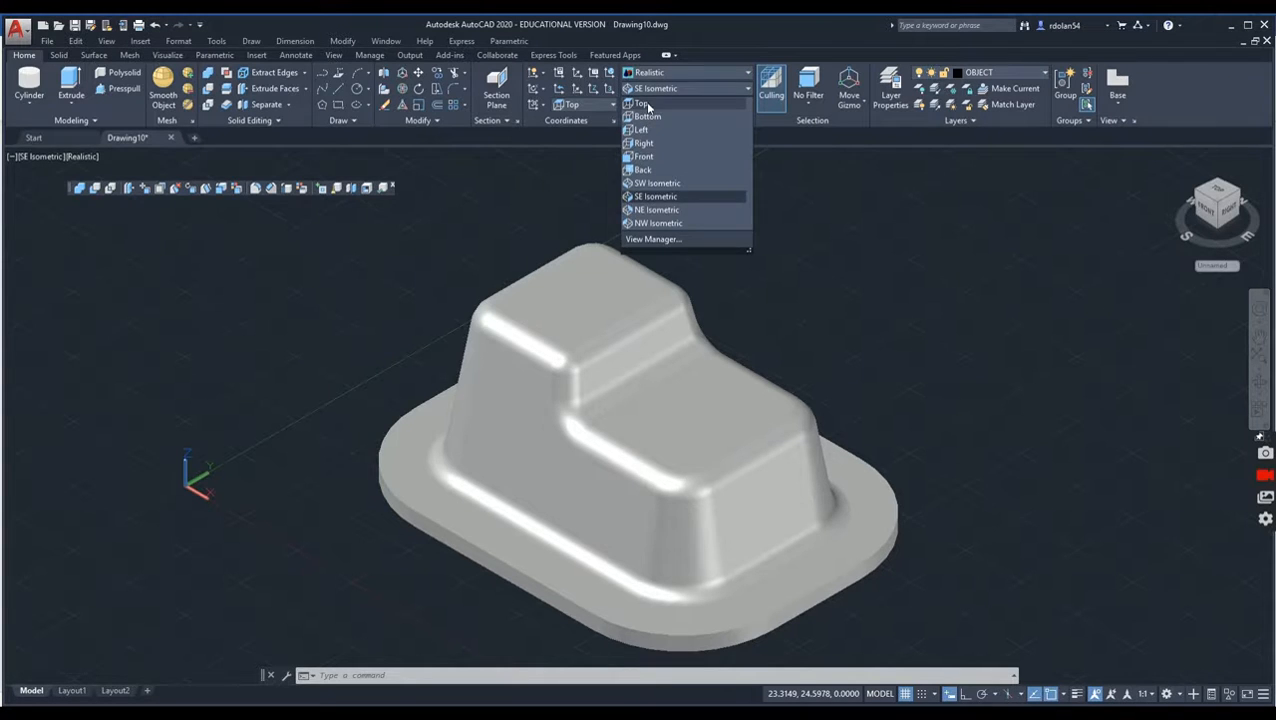
{"action": "left_click", "coordinate": [648, 107]}
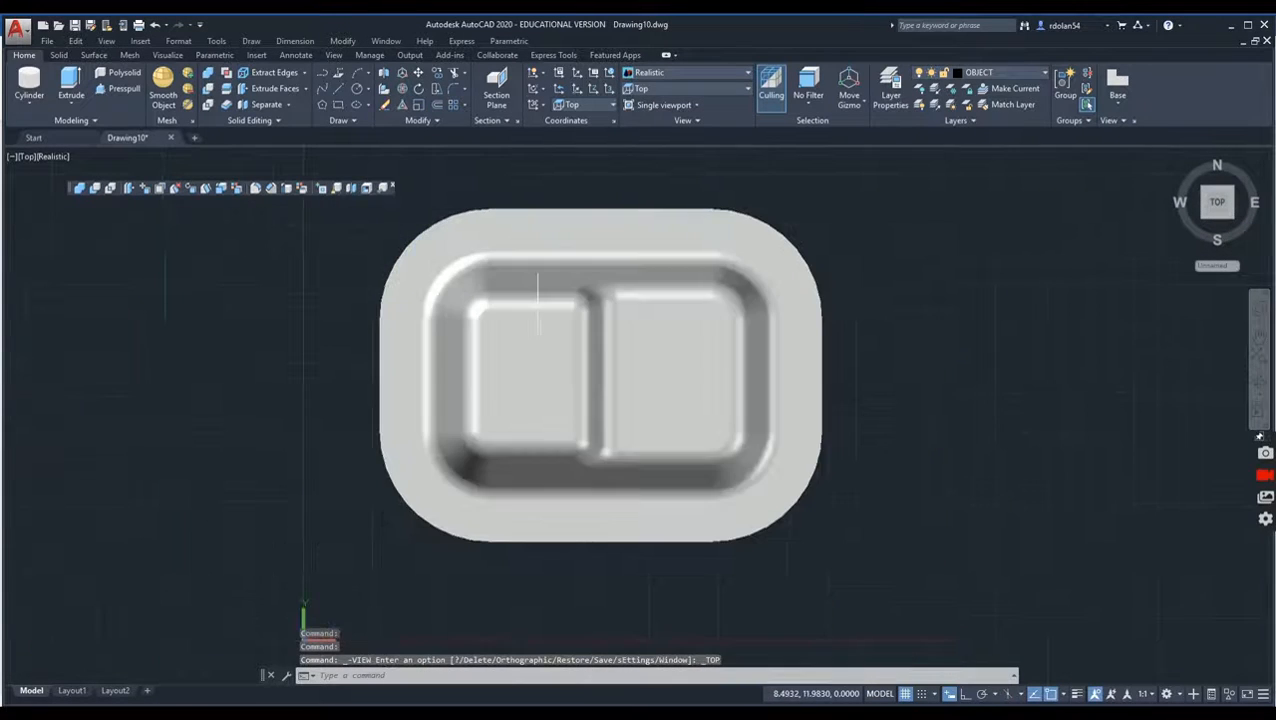
{"action": "left_click", "coordinate": [48, 157]}
{"action": "left_click", "coordinate": [94, 189]}
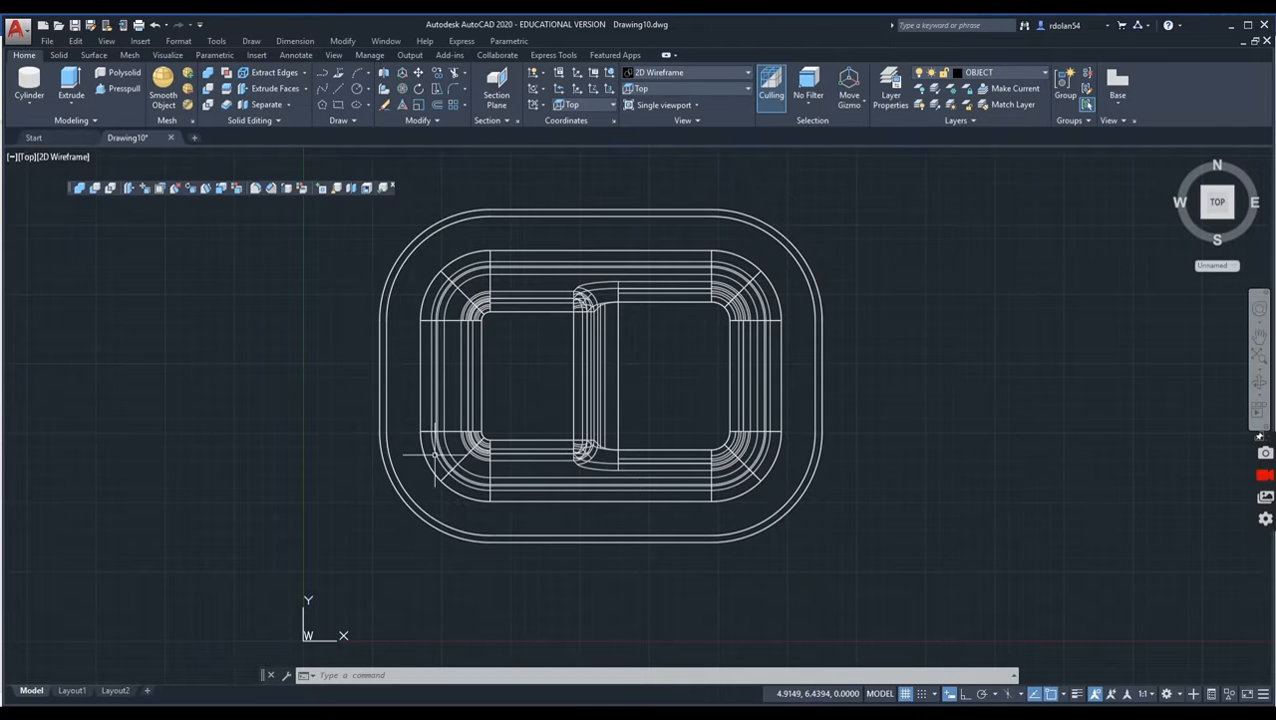
Step: Draw a circle of radius 0.375 centred at offset @0,-3 from the centre of the base plate's lower-left corner arc
{"action": "left_click", "coordinate": [357, 91]}
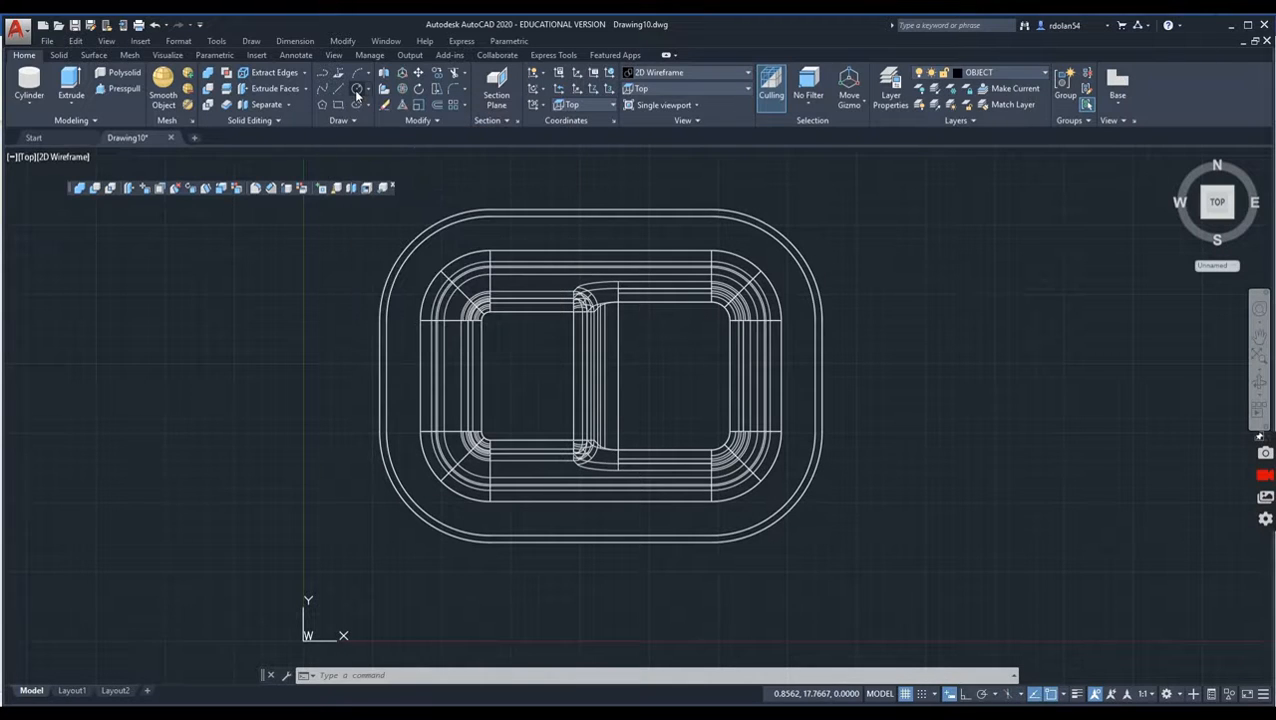
{"action": "right_click", "coordinate": [231, 330], "text": "shift"}
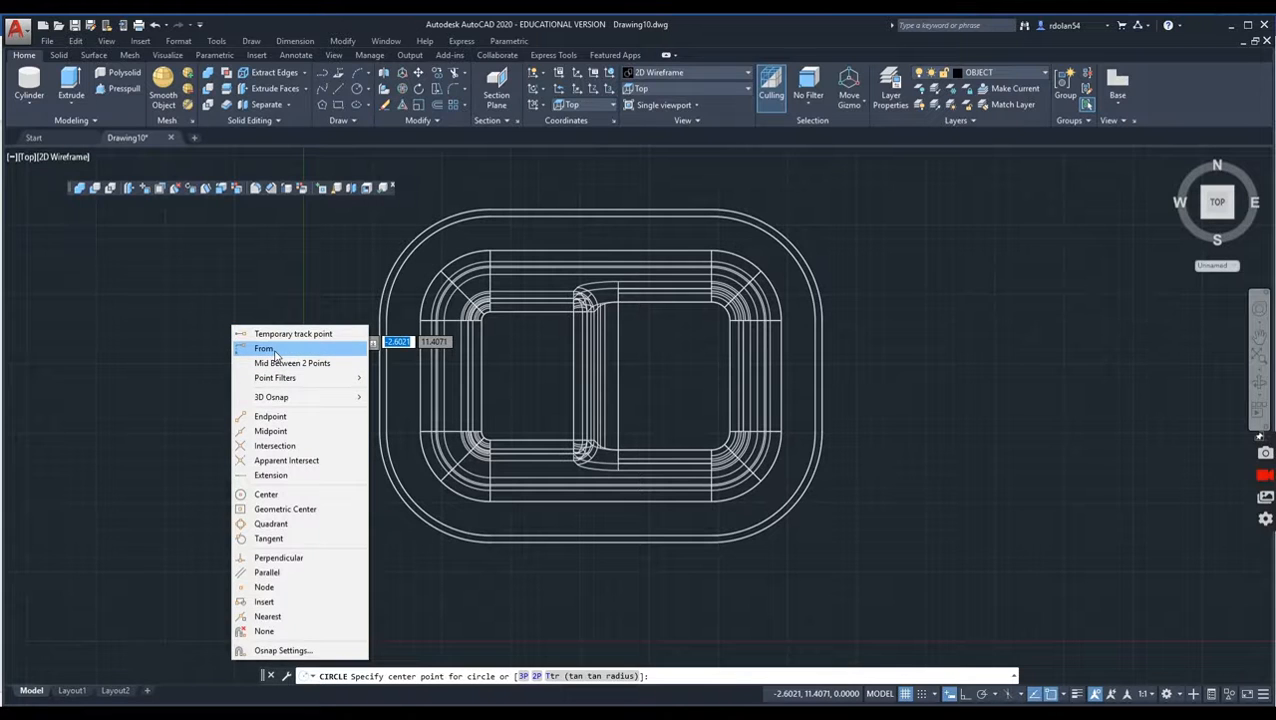
{"action": "left_click", "coordinate": [265, 348]}
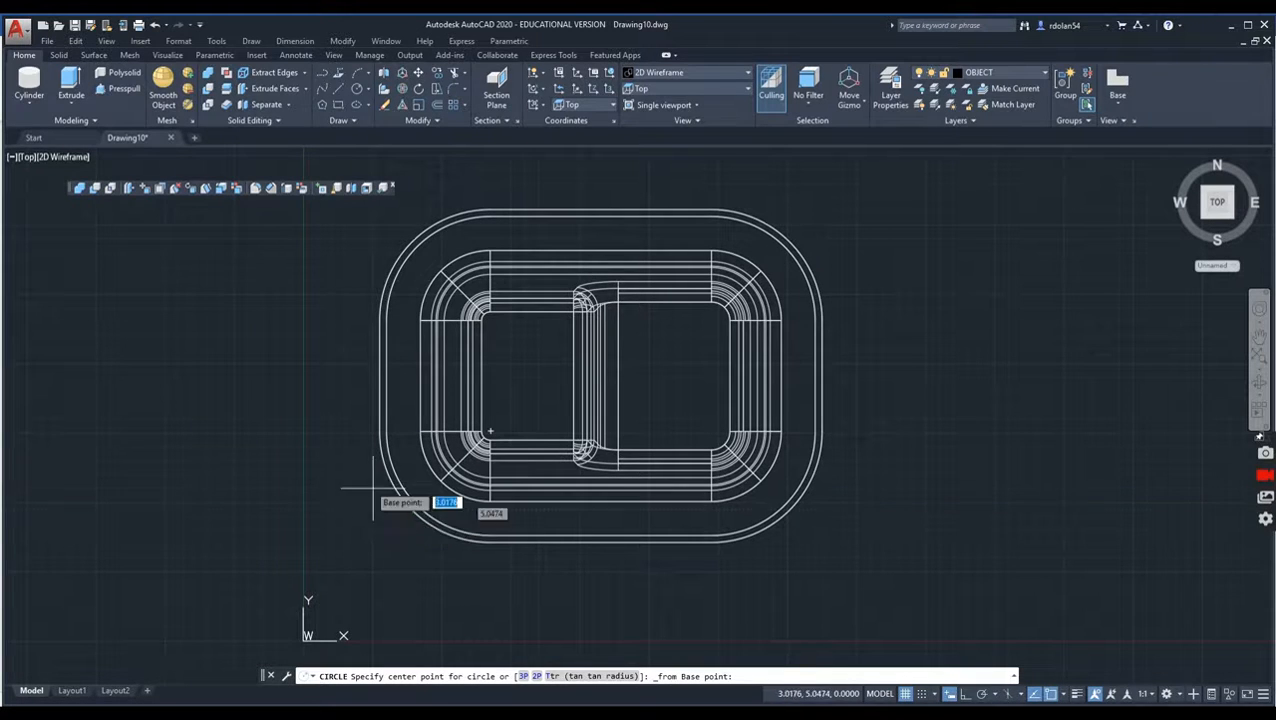
{"action": "right_click", "coordinate": [132, 278], "text": "shift"}
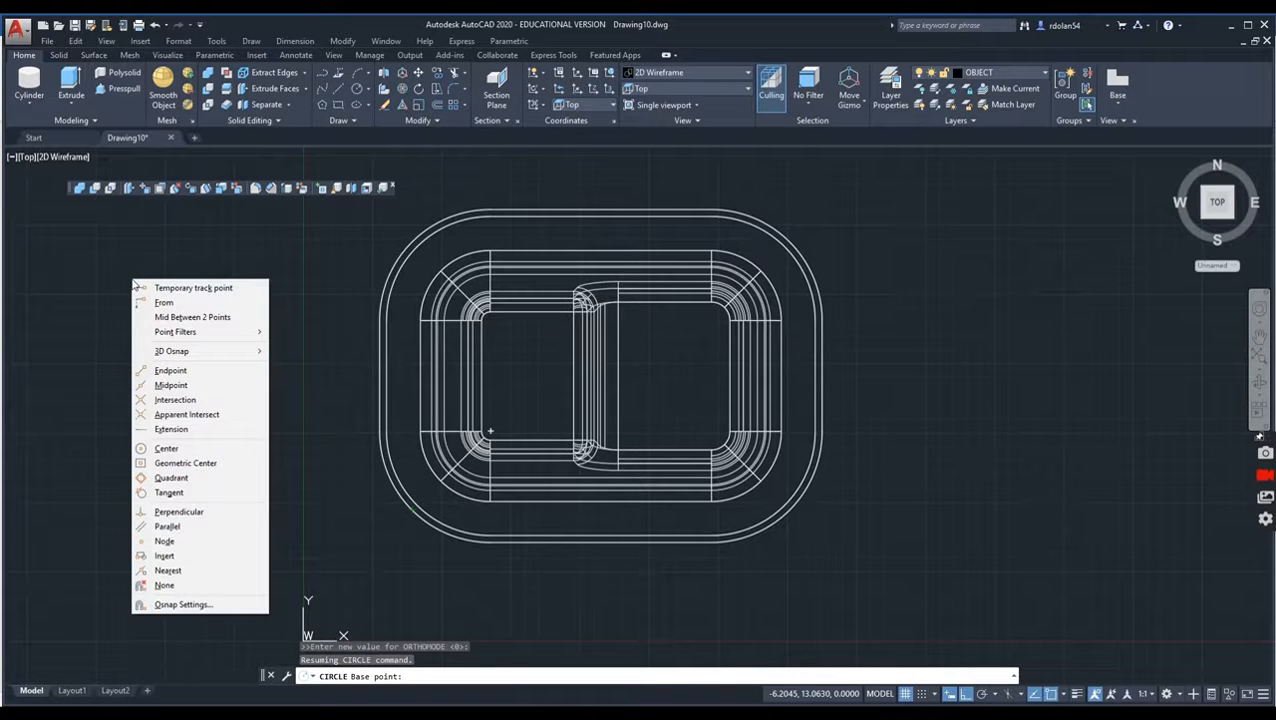
{"action": "left_click", "coordinate": [188, 448]}
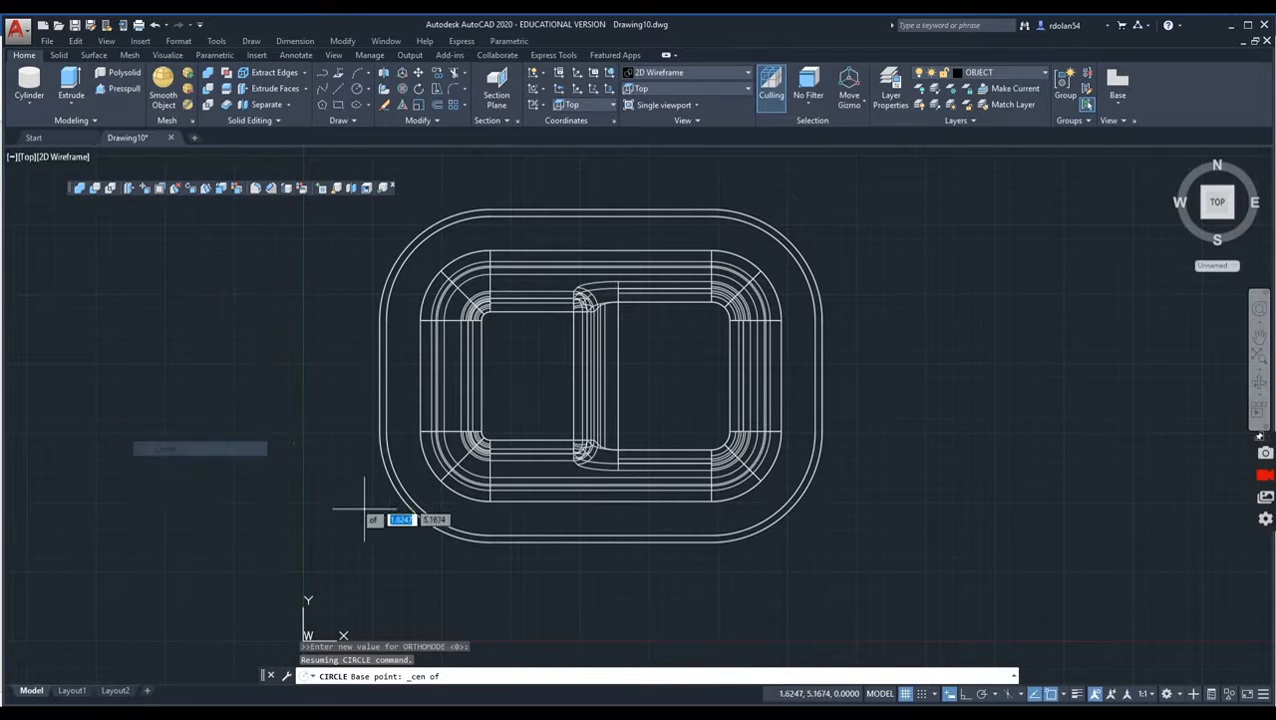
{"action": "left_click", "coordinate": [384, 511]}
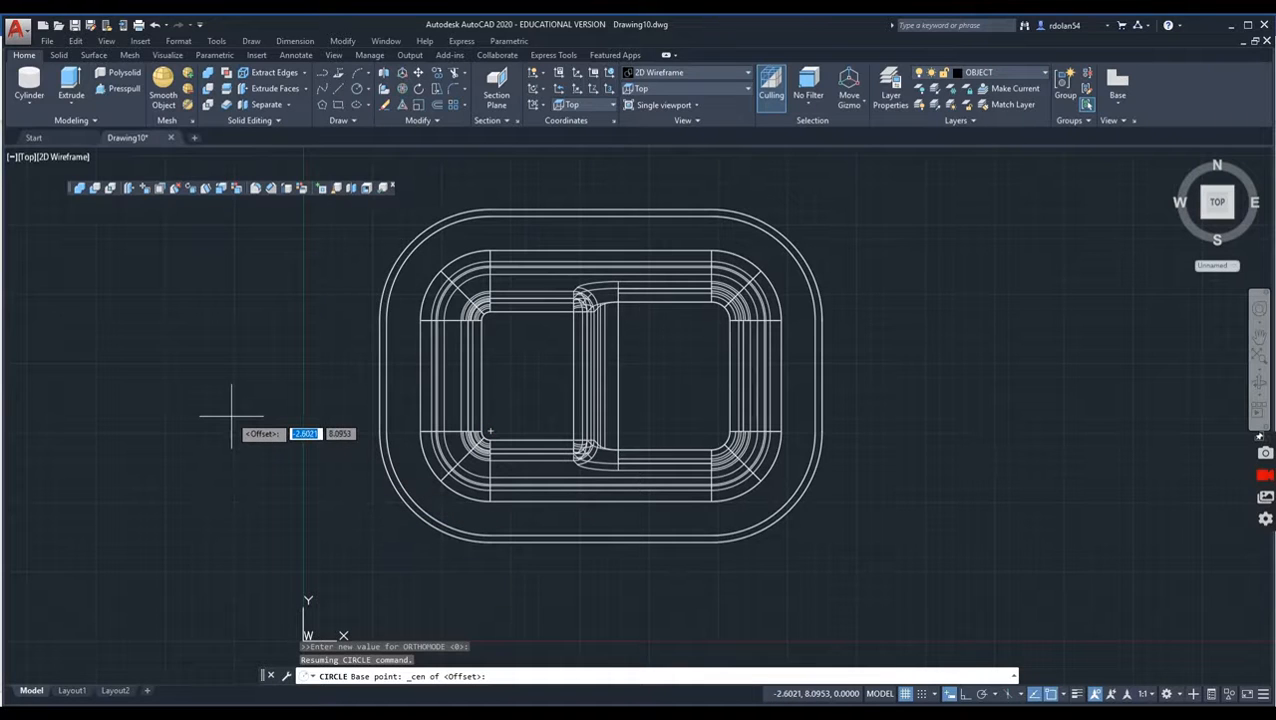
{"action": "type", "text": "@"}
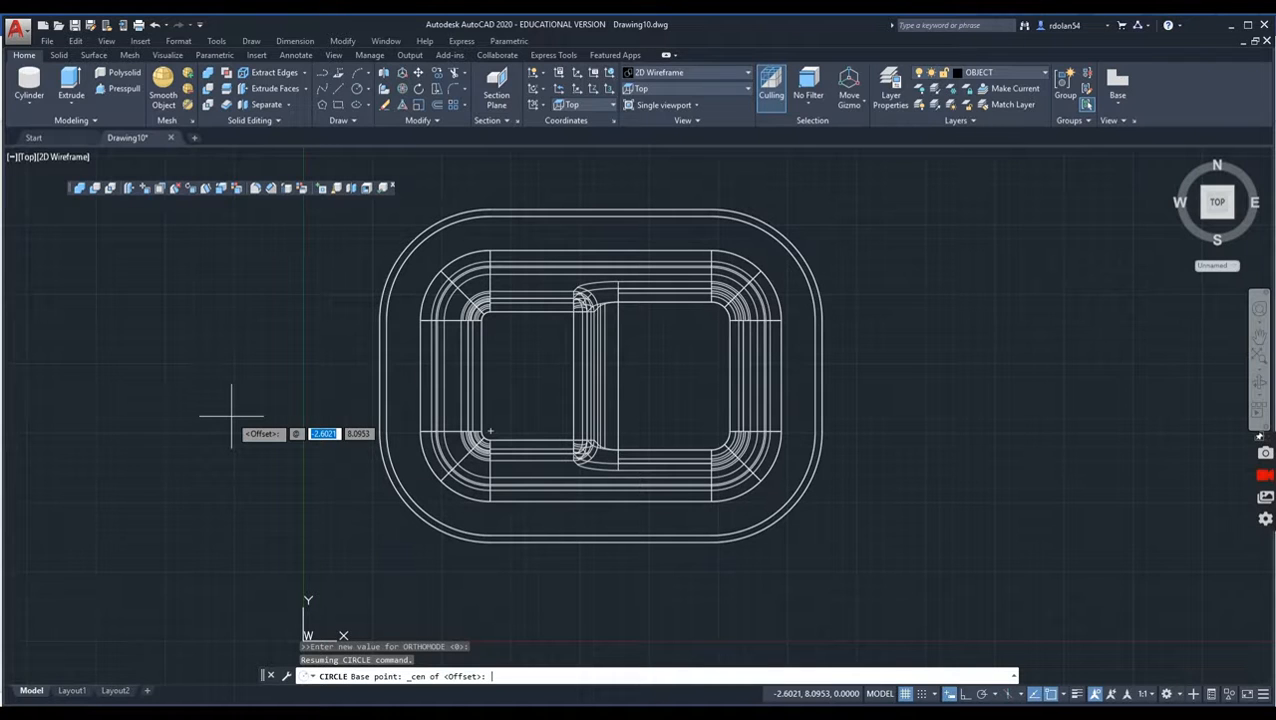
{"action": "type", "text": "0"}
{"action": "key", "text": "Tab"}
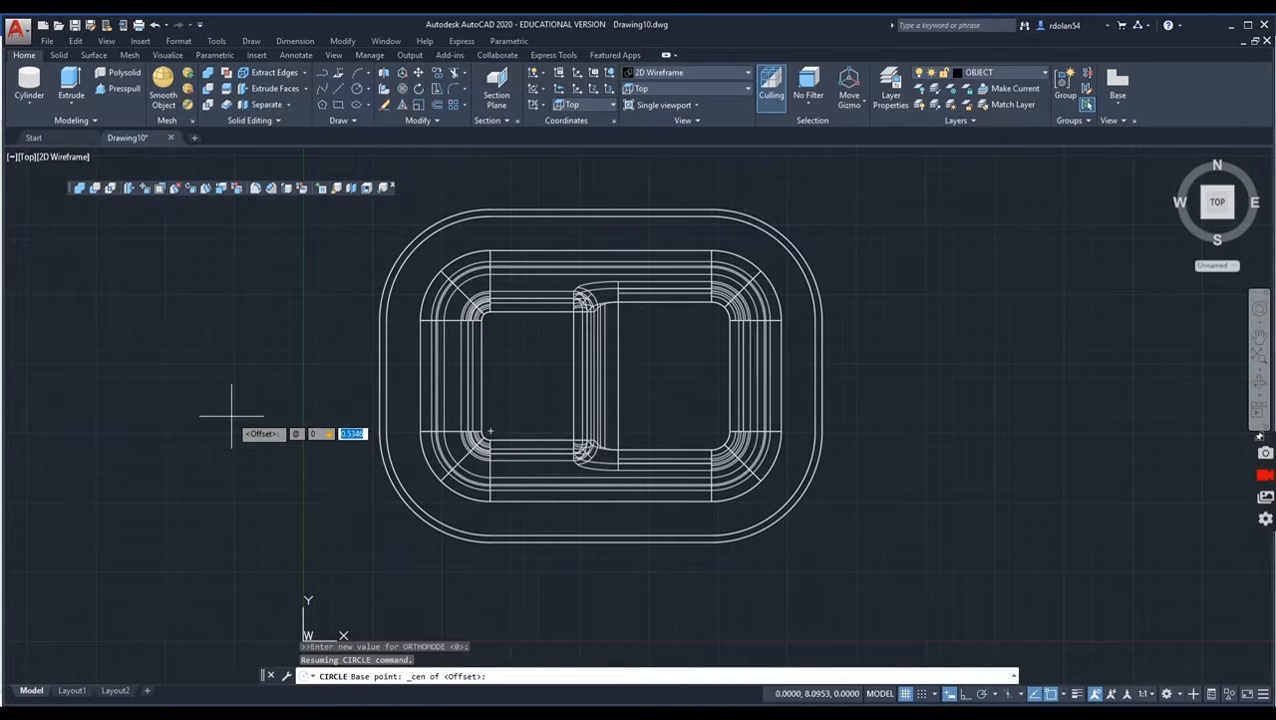
{"action": "type", "text": "-3"}
{"action": "key", "text": "Return"}
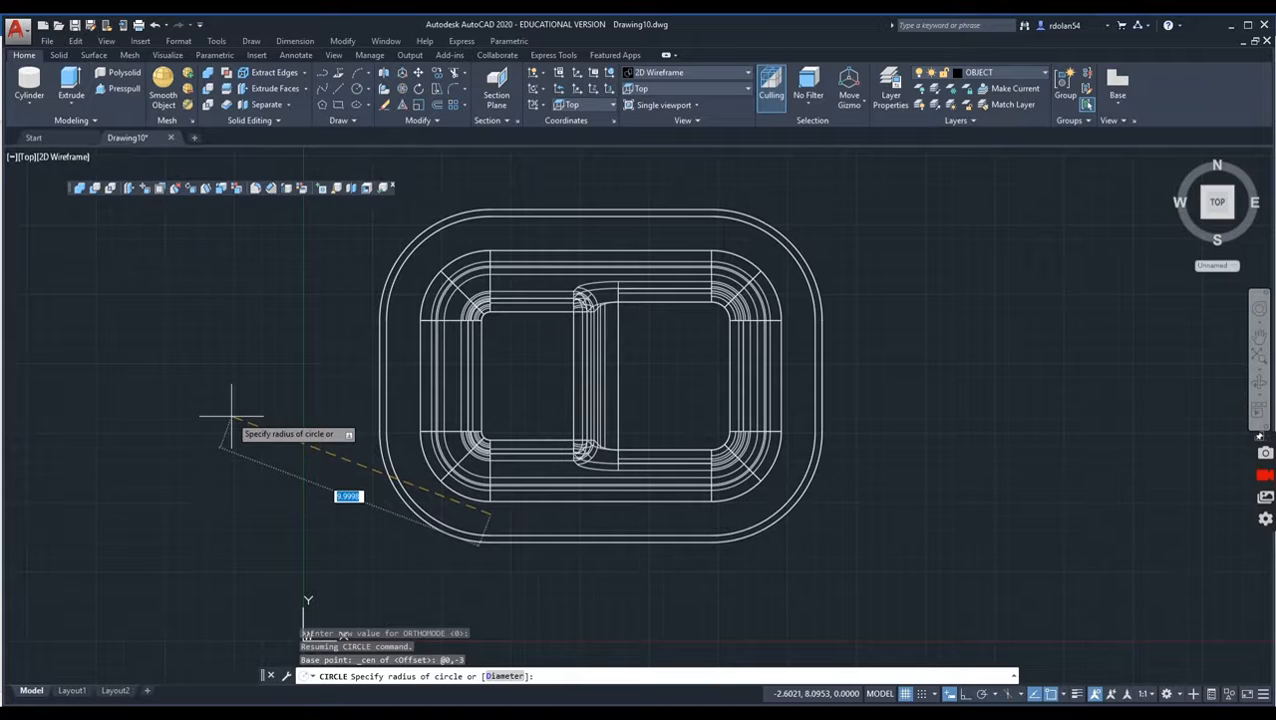
{"action": "type", "text": "375"}
{"action": "key", "text": "Return"}
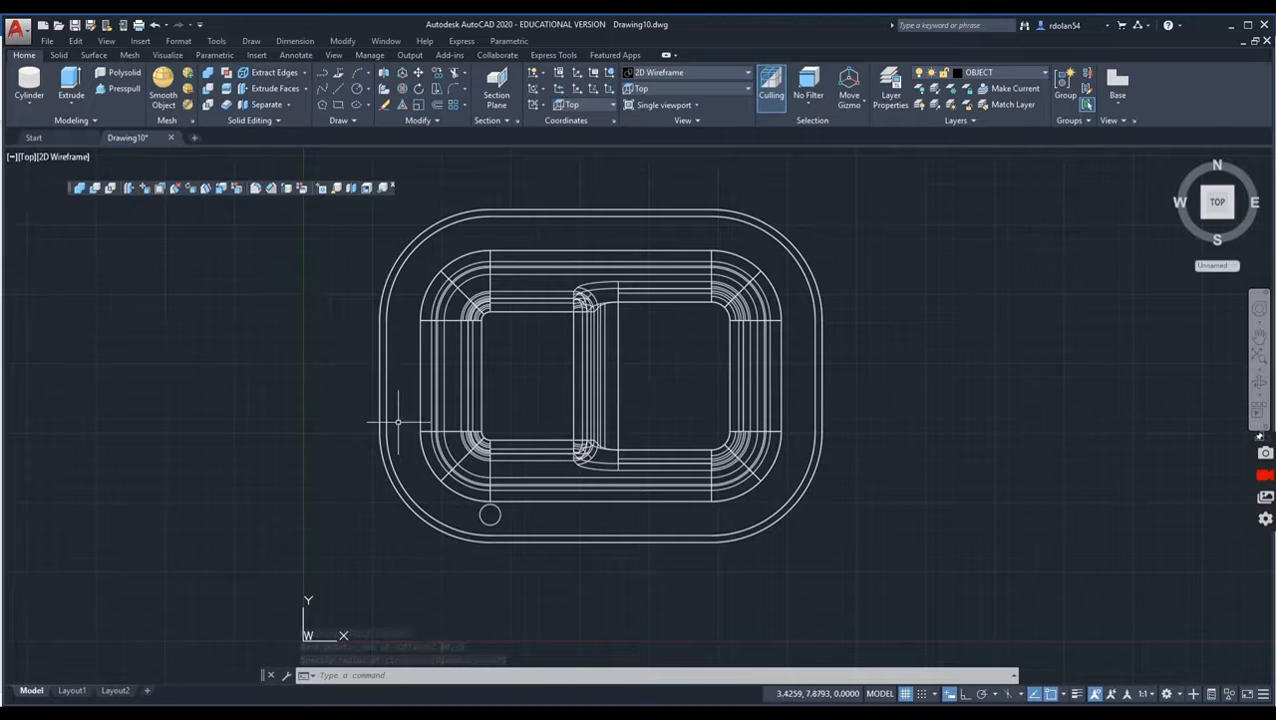
Step: Draw a second circle of radius 0.375 centred at offset @-3,0 from the centre of the same lower-left corner arc
{"action": "left_click", "coordinate": [356, 89]}
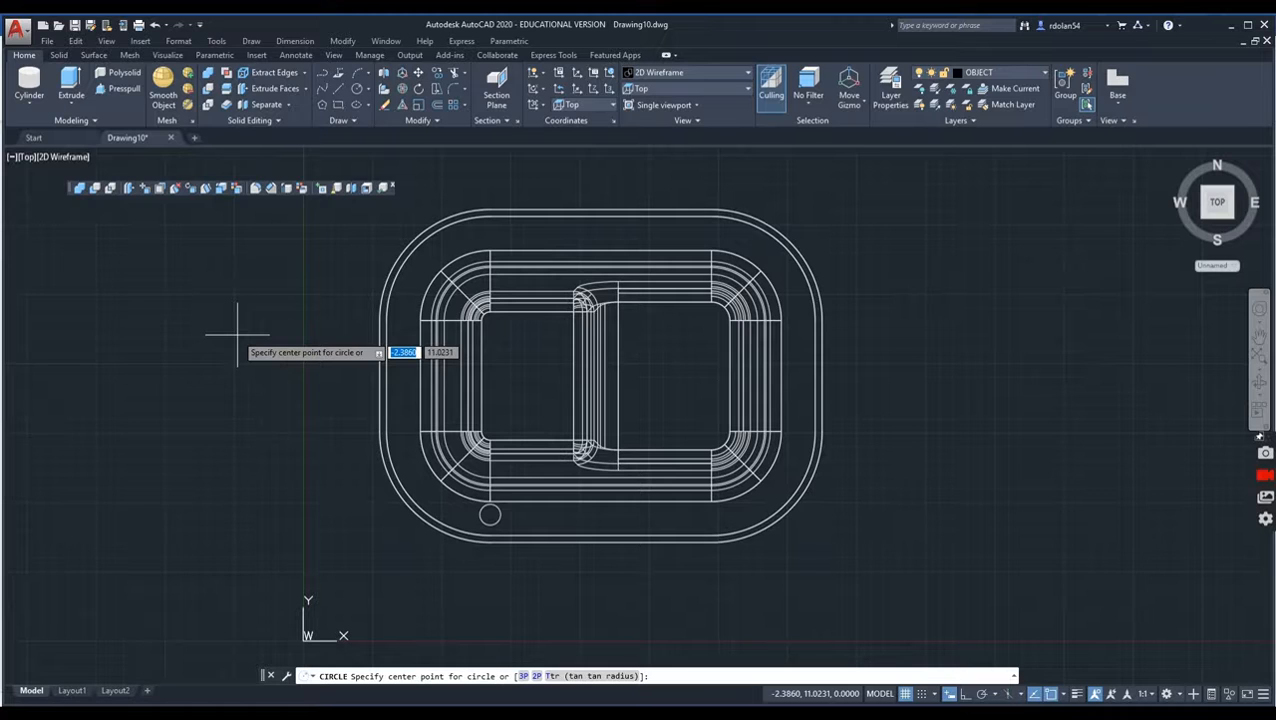
{"action": "key", "text": "F8"}
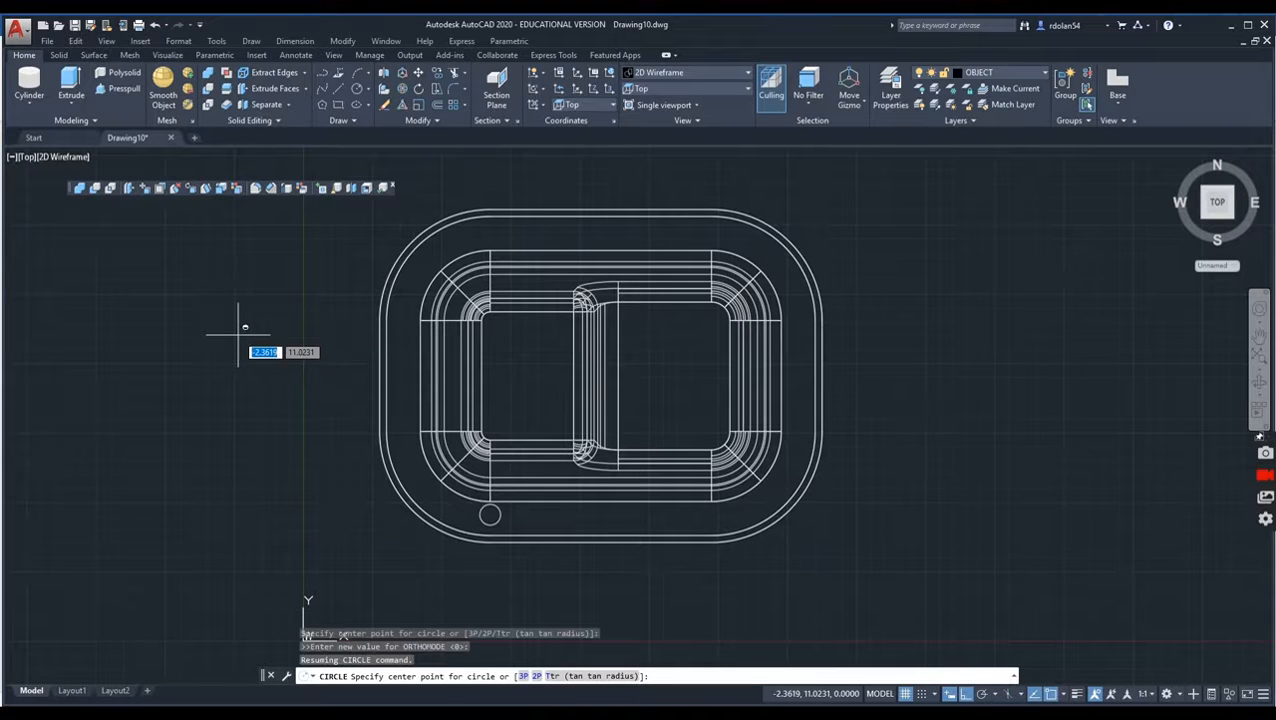
{"action": "right_click", "coordinate": [238, 335], "text": "shift"}
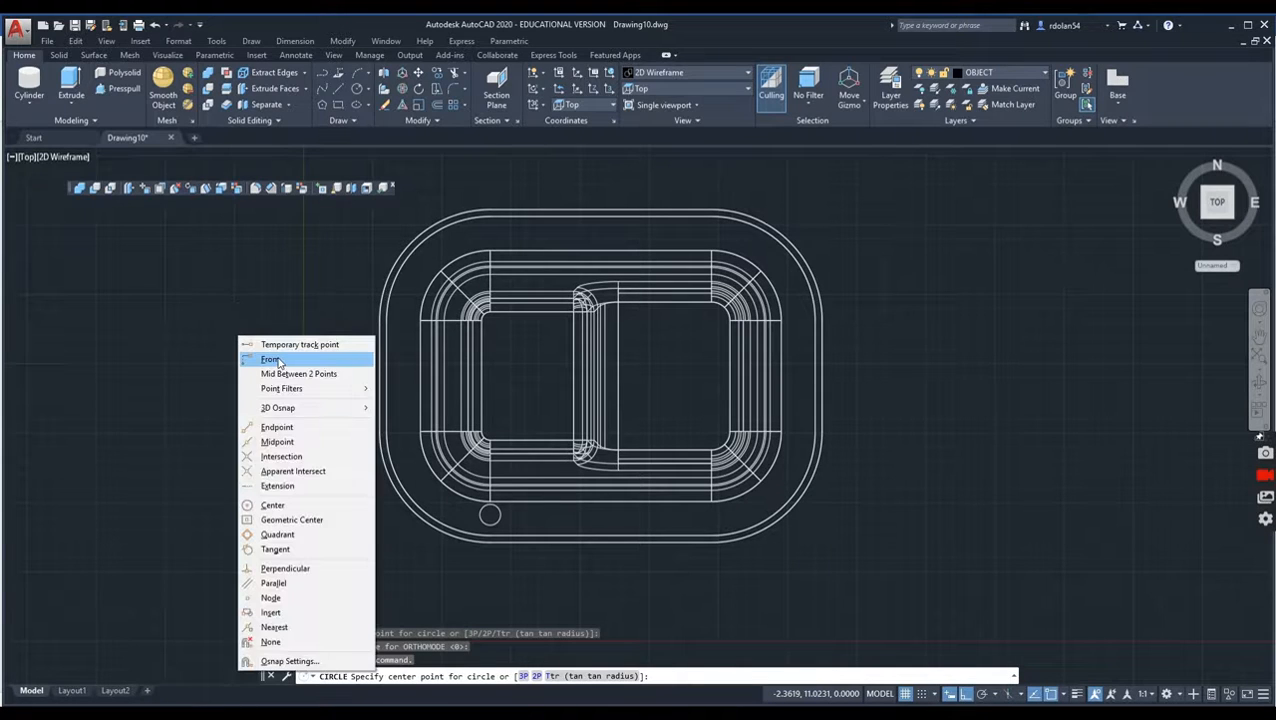
{"action": "left_click", "coordinate": [279, 362]}
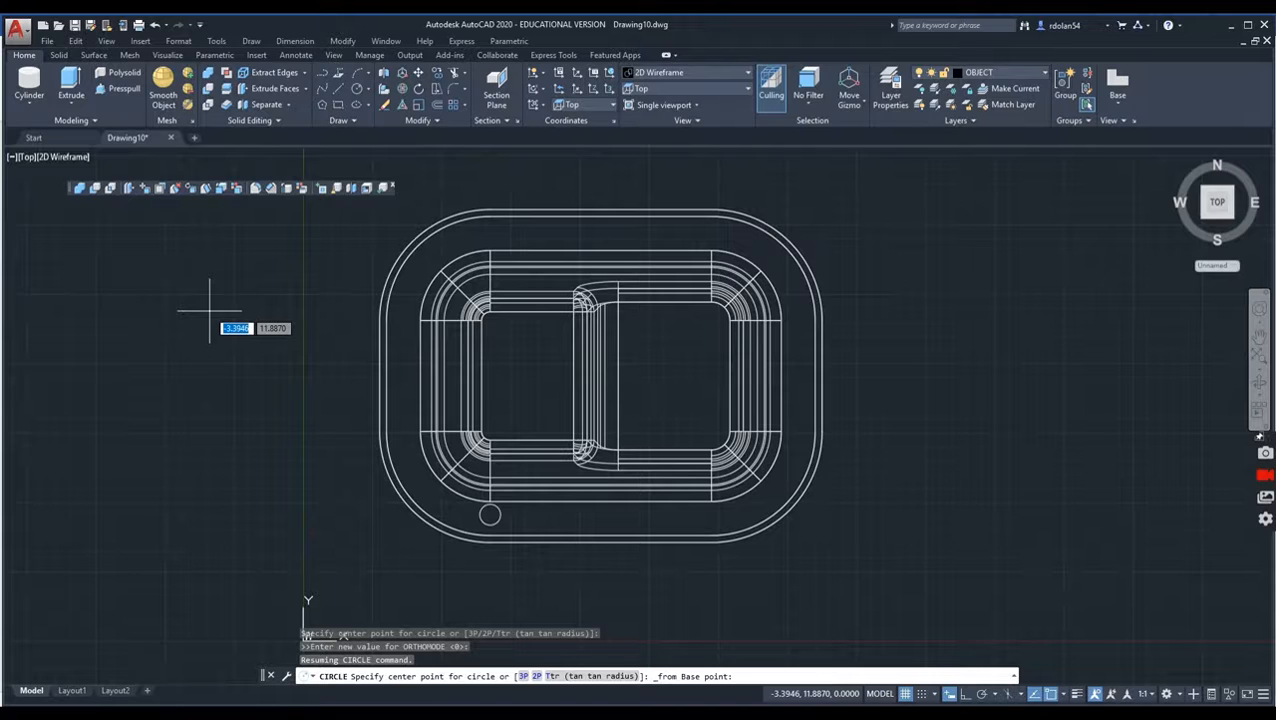
{"action": "right_click", "coordinate": [209, 310], "text": "shift"}
{"action": "left_click", "coordinate": [268, 490]}
{"action": "left_click", "coordinate": [482, 519]}
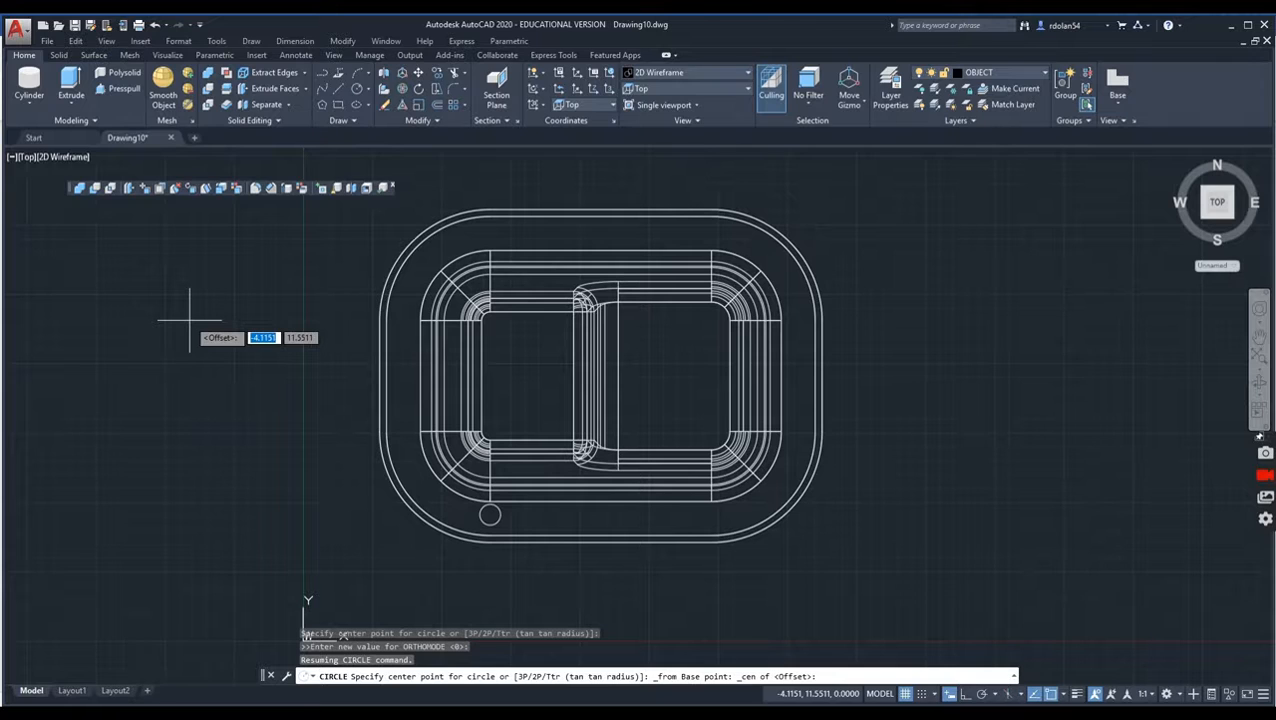
{"action": "type", "text": "@-3"}
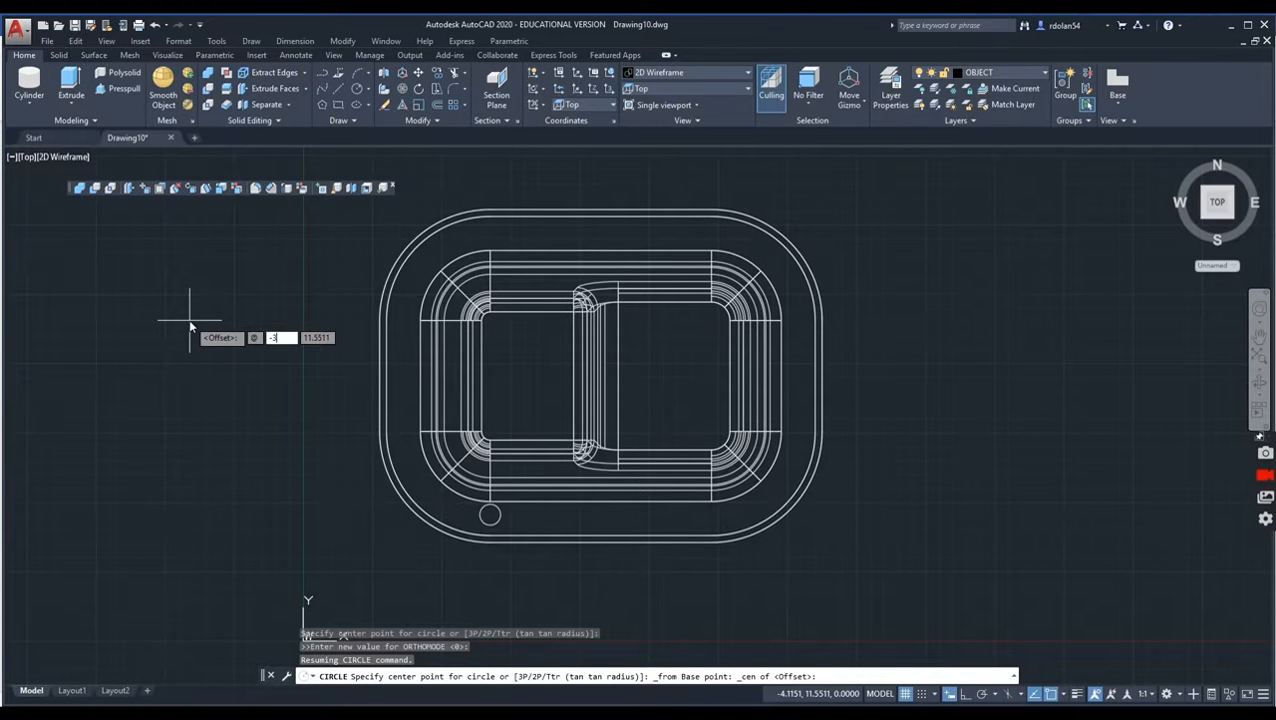
{"action": "key", "text": "Tab"}
{"action": "type", "text": "0"}
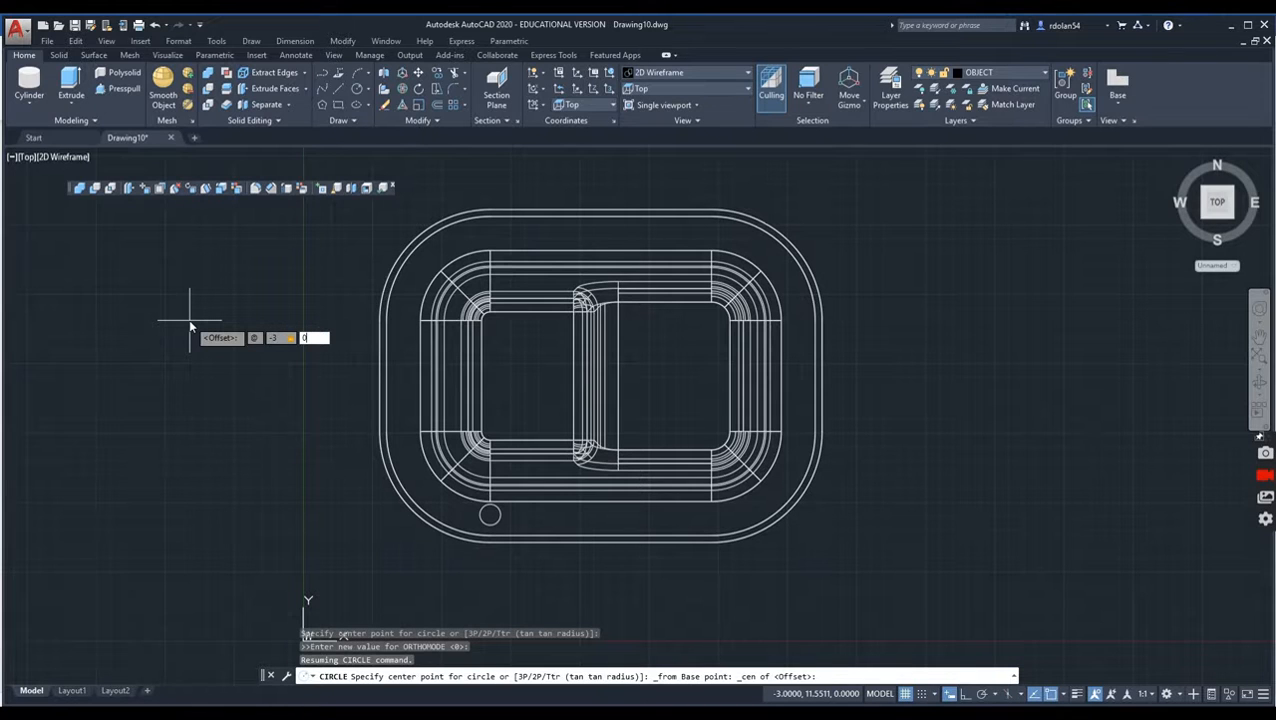
{"action": "key", "text": "Return"}
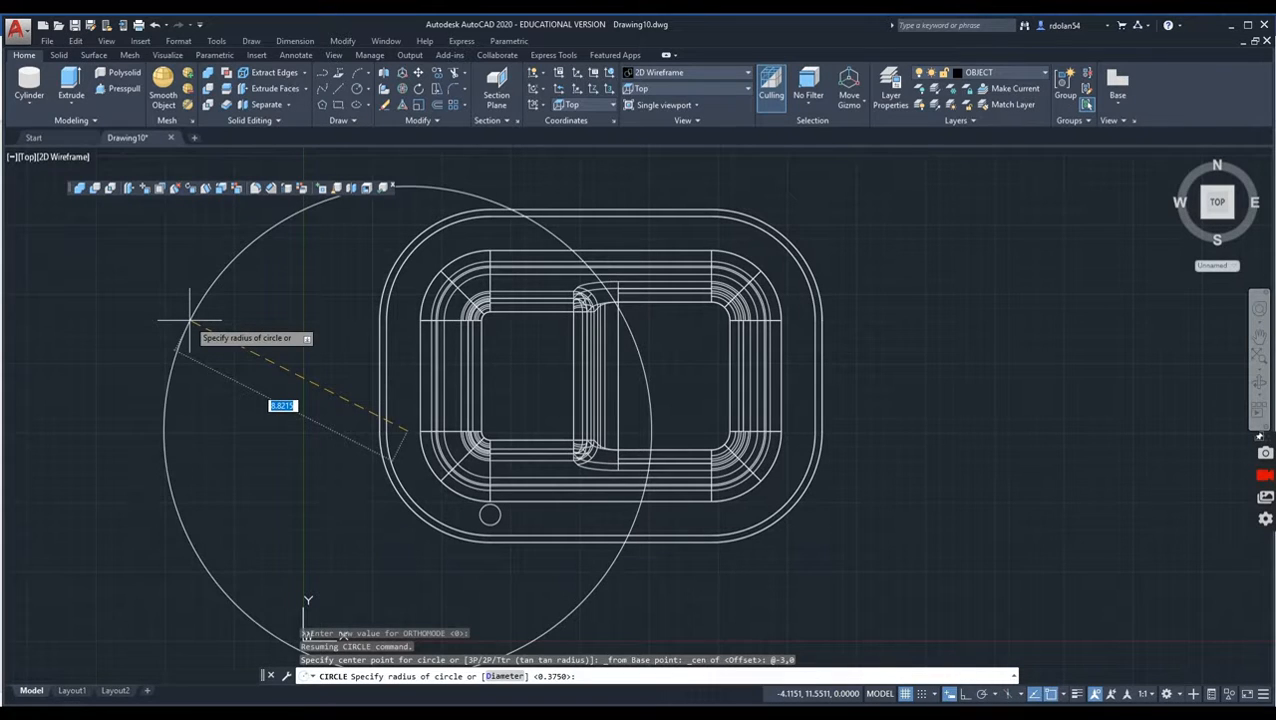
{"action": "type", "text": "375"}
{"action": "key", "text": "Return"}
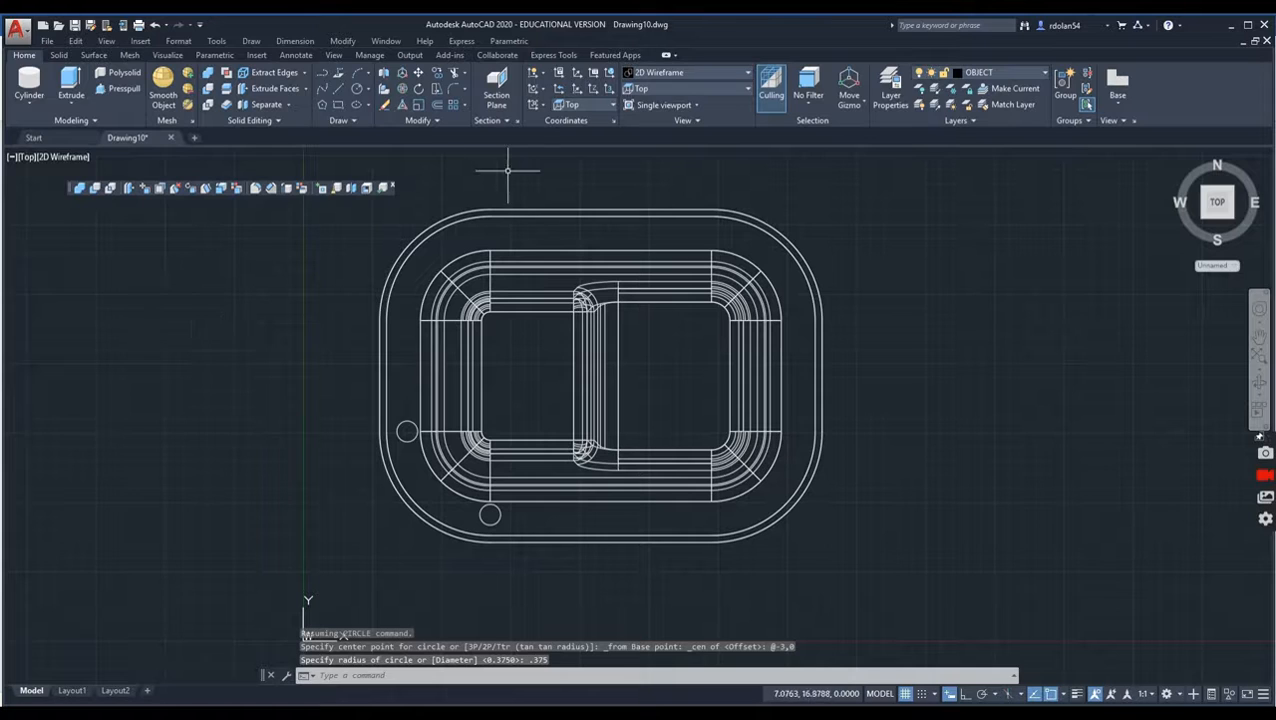
Step: Extrude both 0.375-radius circles at the plate's corner to a height of 1, working in the SE Isometric view
{"action": "left_click", "coordinate": [647, 88]}
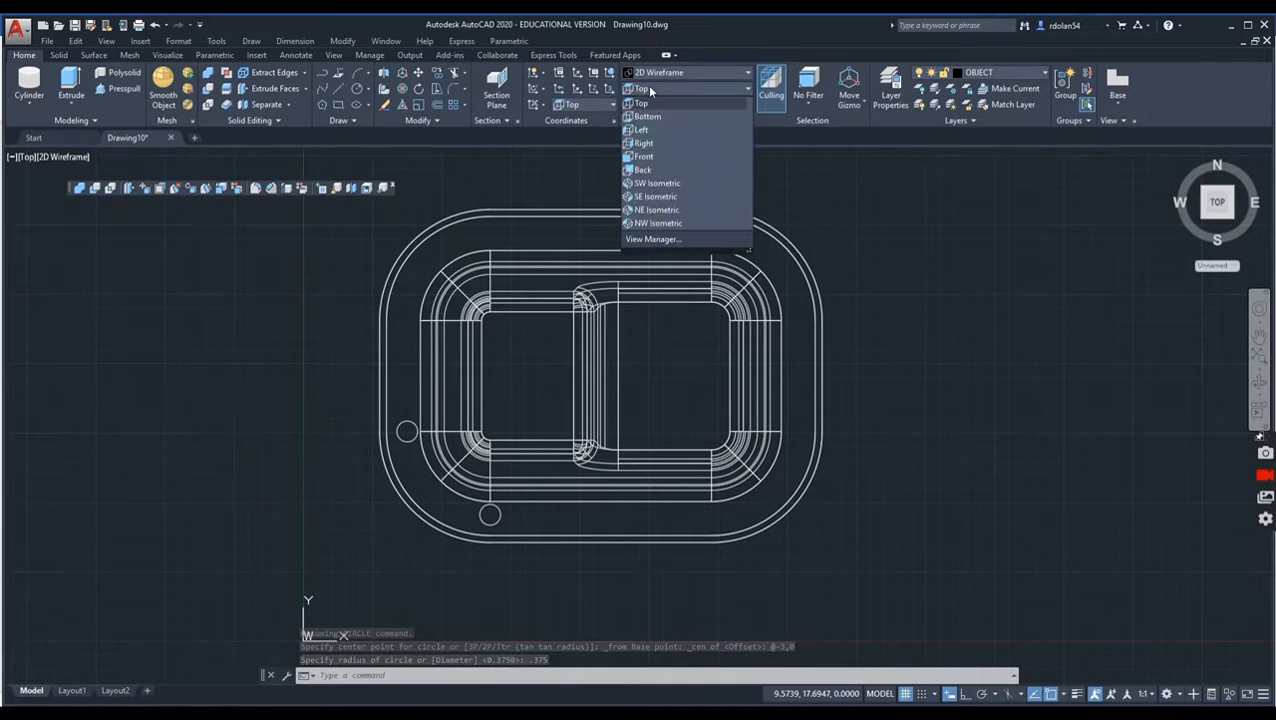
{"action": "left_click", "coordinate": [640, 199]}
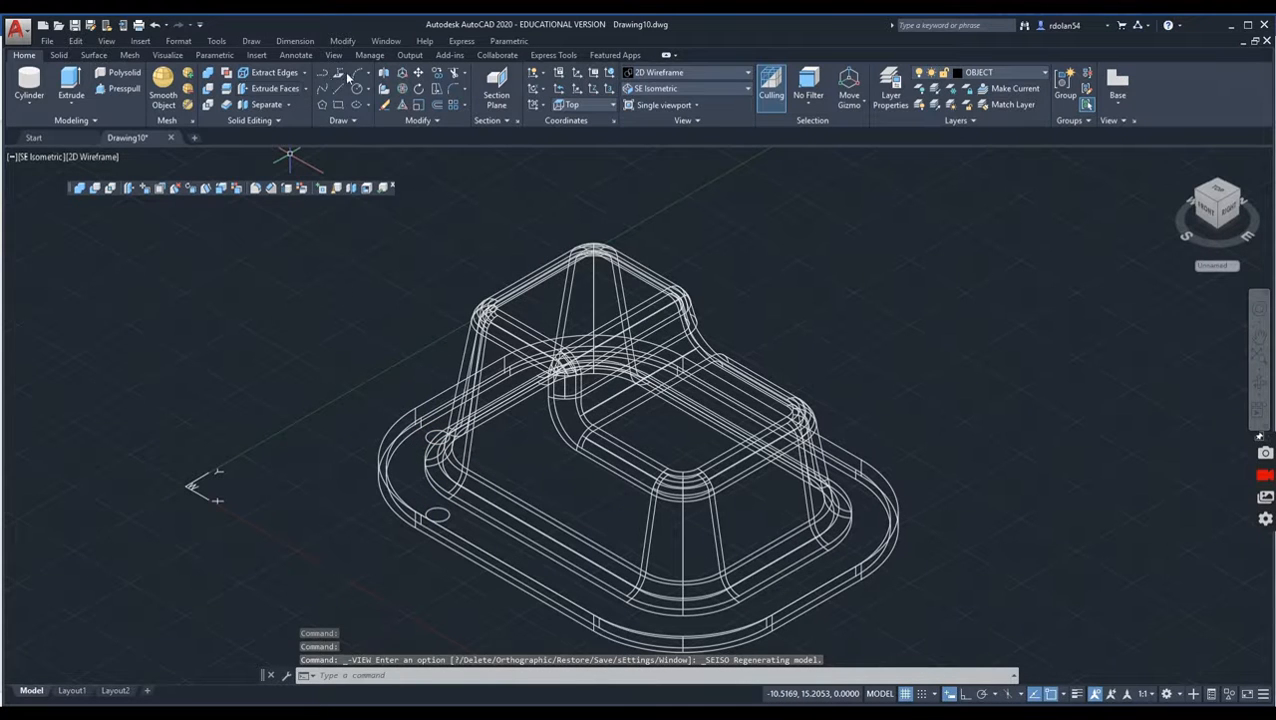
{"action": "left_click", "coordinate": [66, 77]}
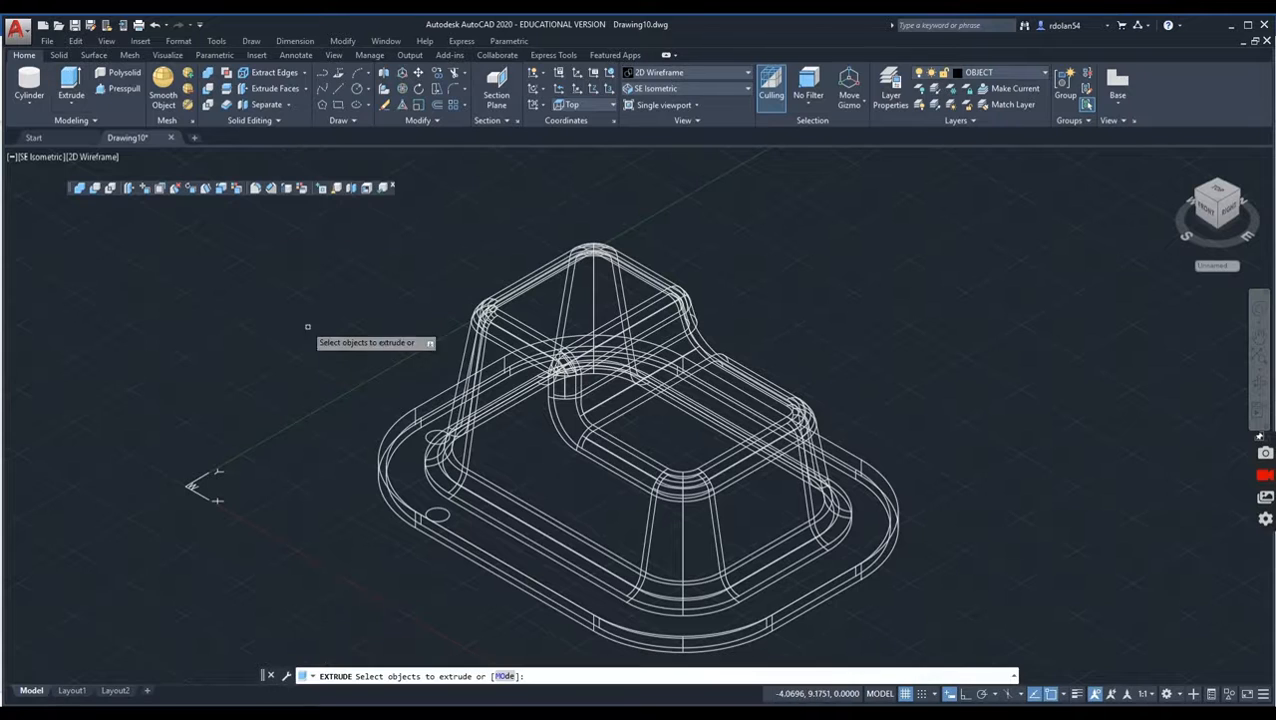
{"action": "left_click", "coordinate": [430, 437]}
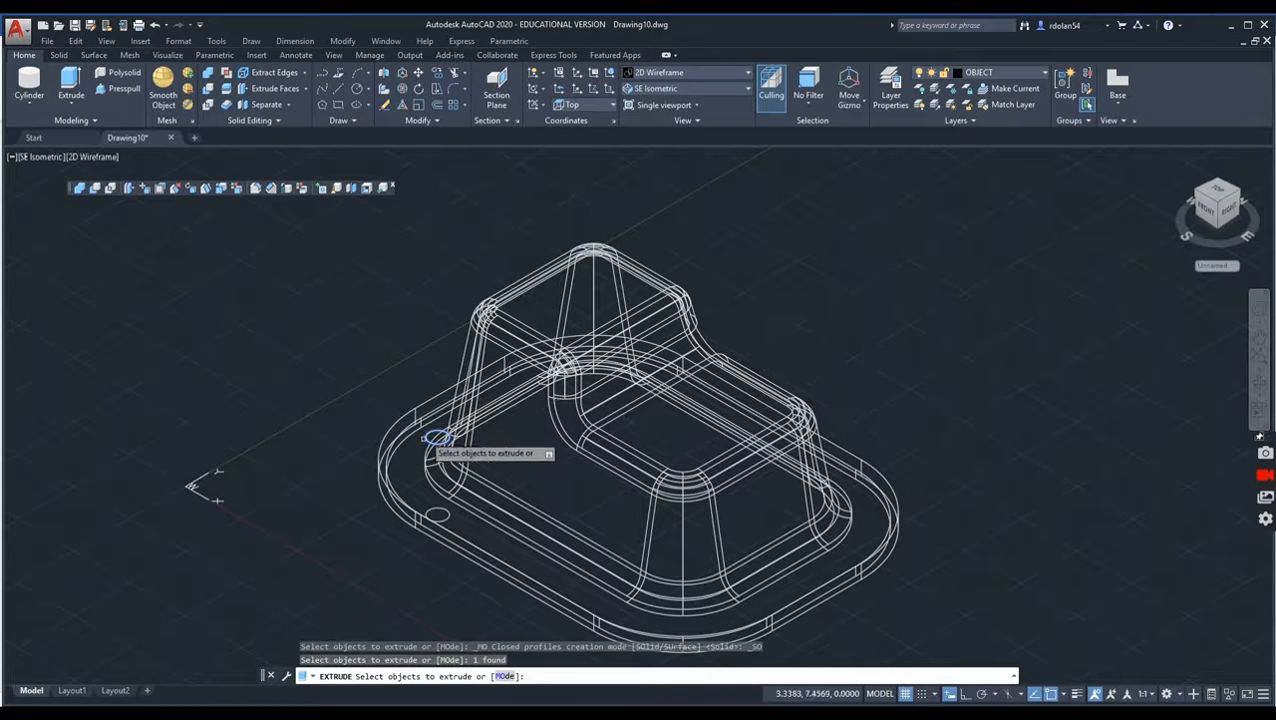
{"action": "left_click", "coordinate": [436, 514]}
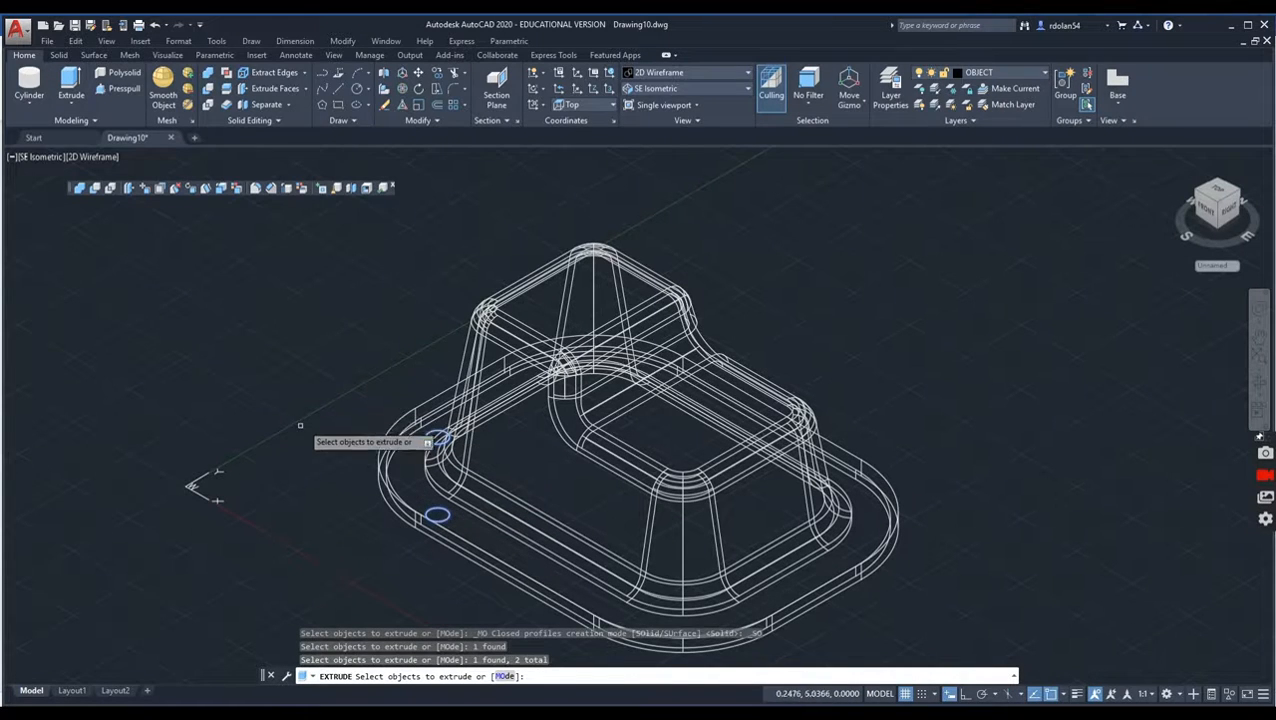
{"action": "key", "text": "Return"}
{"action": "type", "text": "1"}
{"action": "key", "text": "Return"}
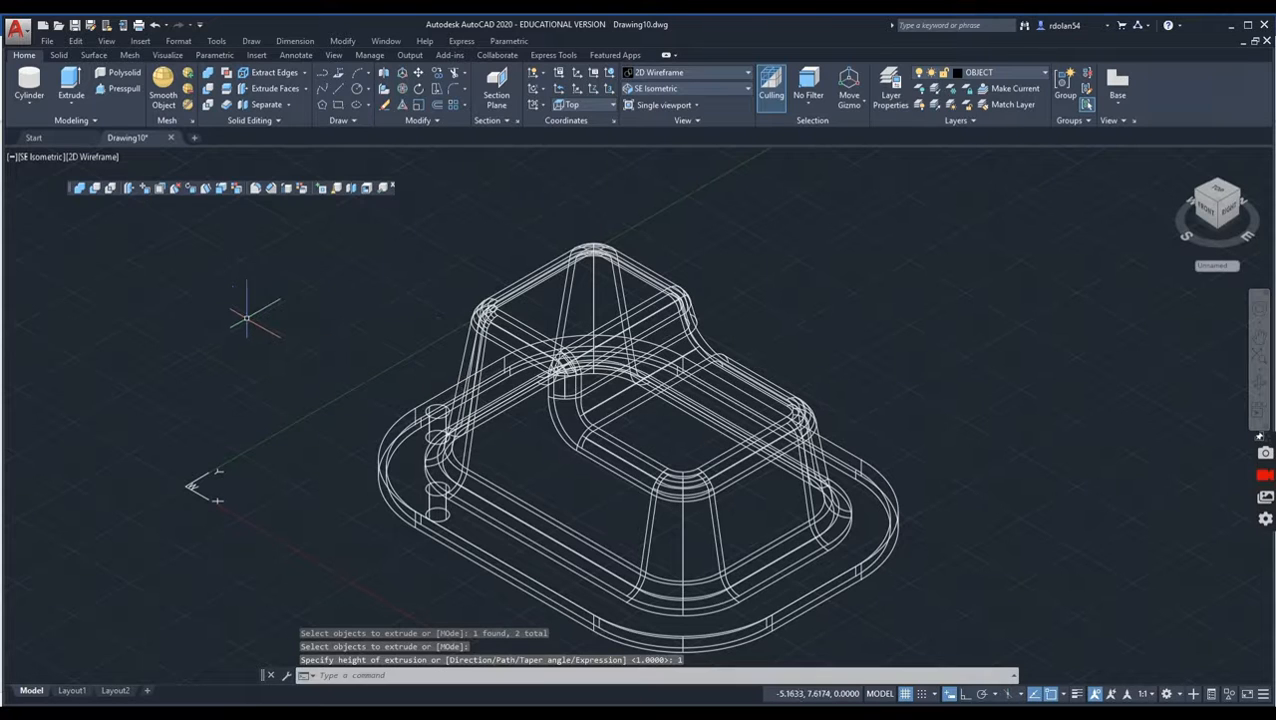
Step: In the Top view, create a rectangular array of the cylinder on the plate's lower edge with 3 columns spaced 4 apart
{"action": "left_click", "coordinate": [648, 90]}
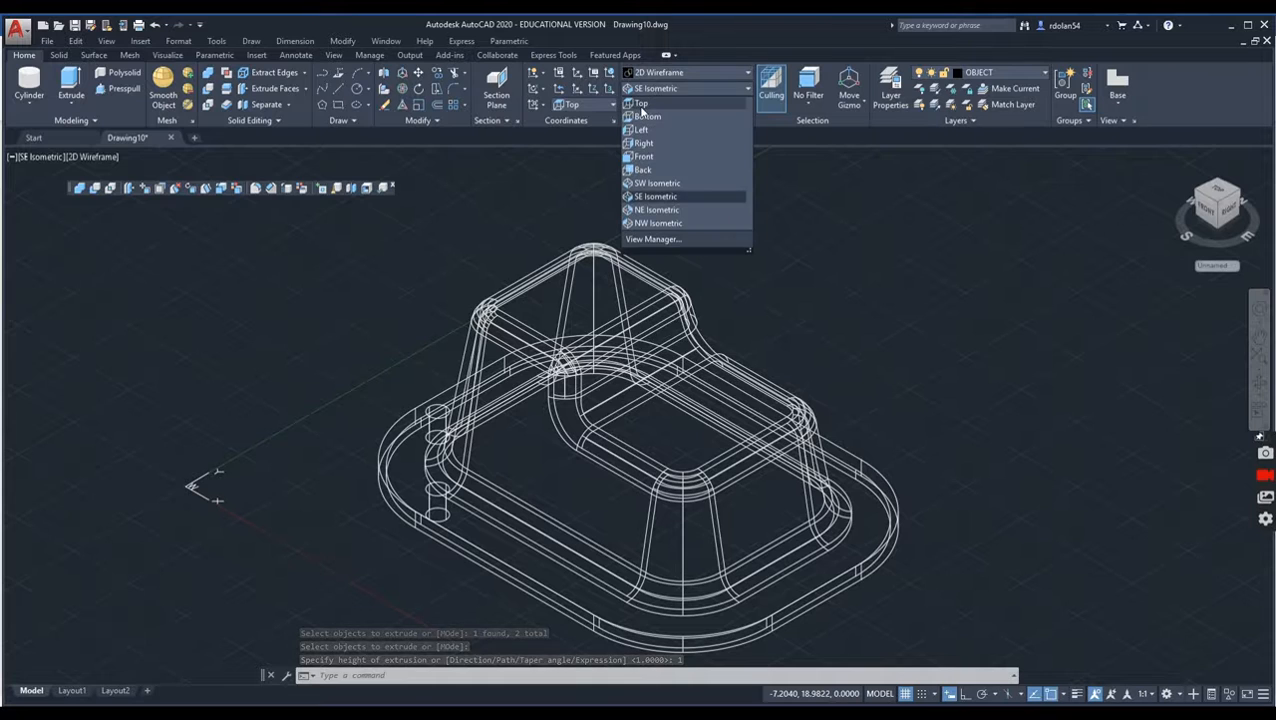
{"action": "left_click", "coordinate": [639, 105]}
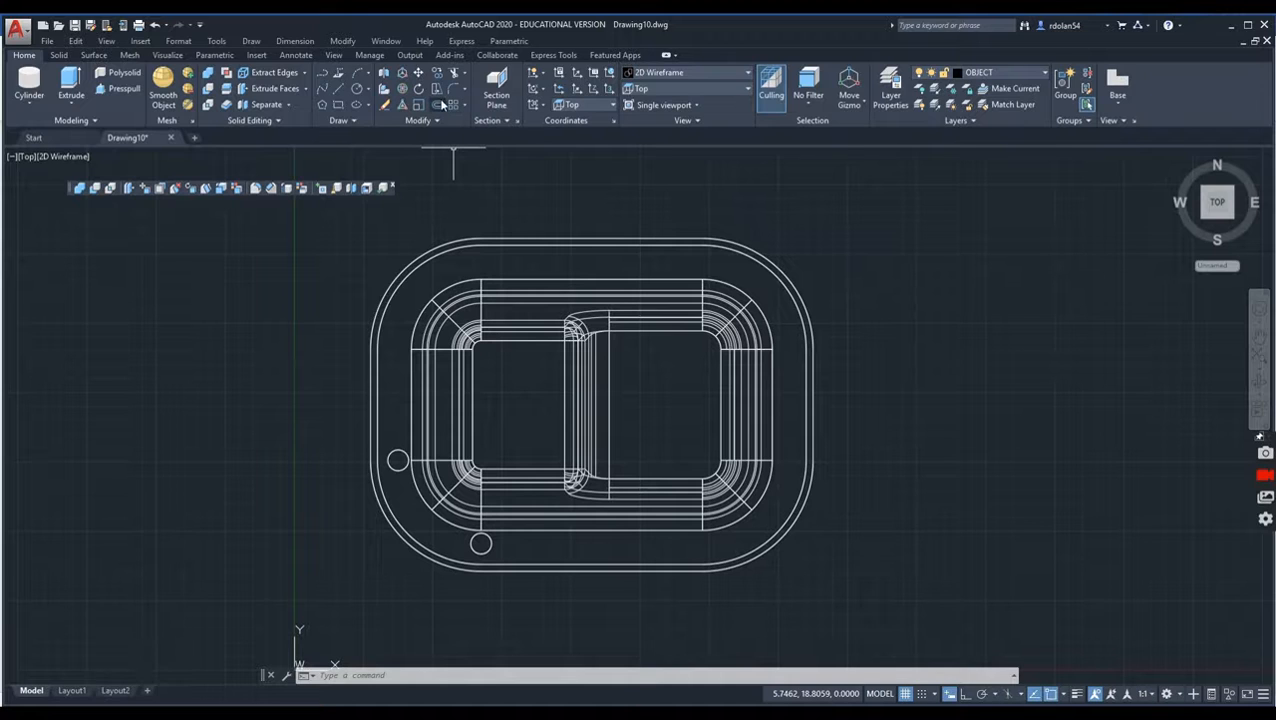
{"action": "left_click", "coordinate": [438, 104]}
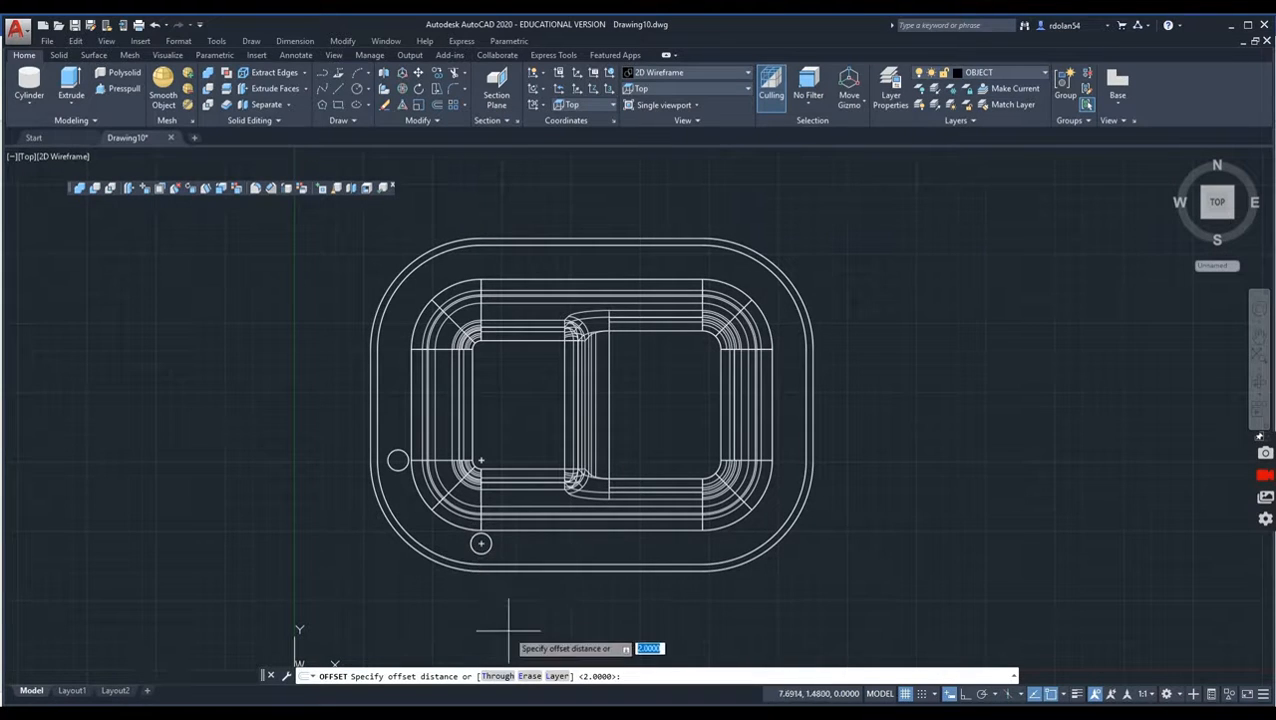
{"action": "left_click", "coordinate": [455, 105]}
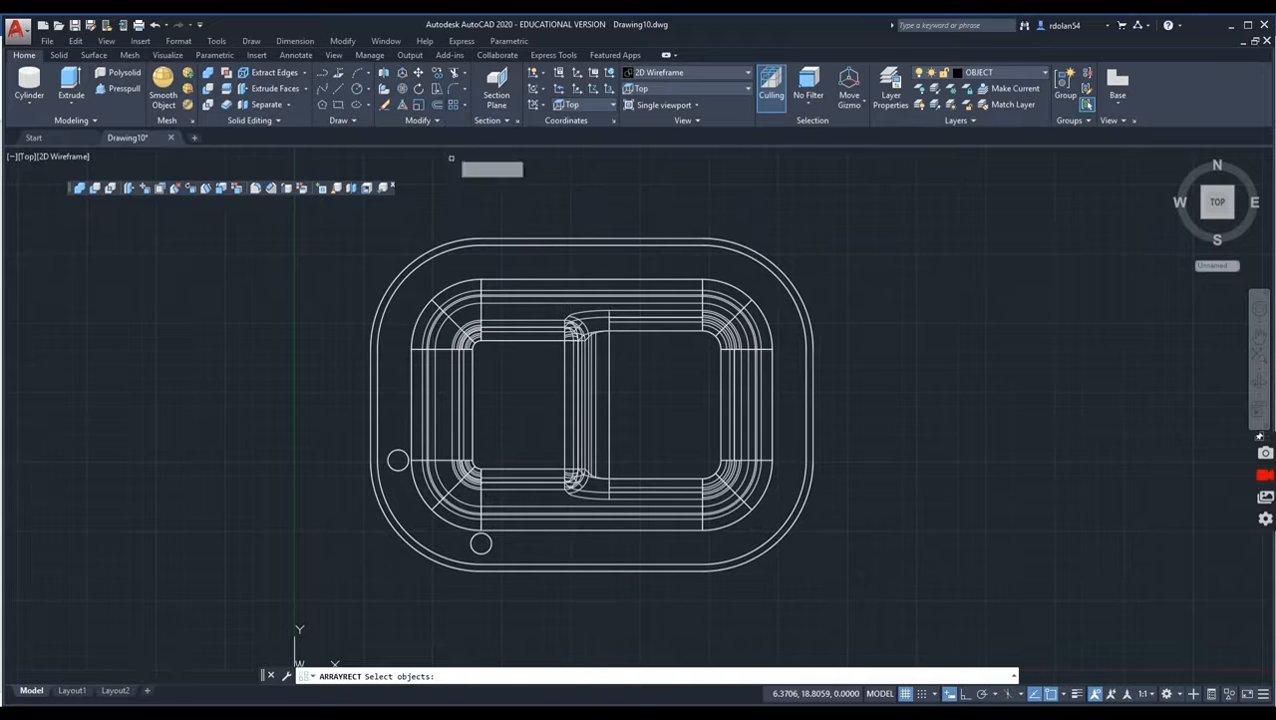
{"action": "left_click", "coordinate": [480, 543]}
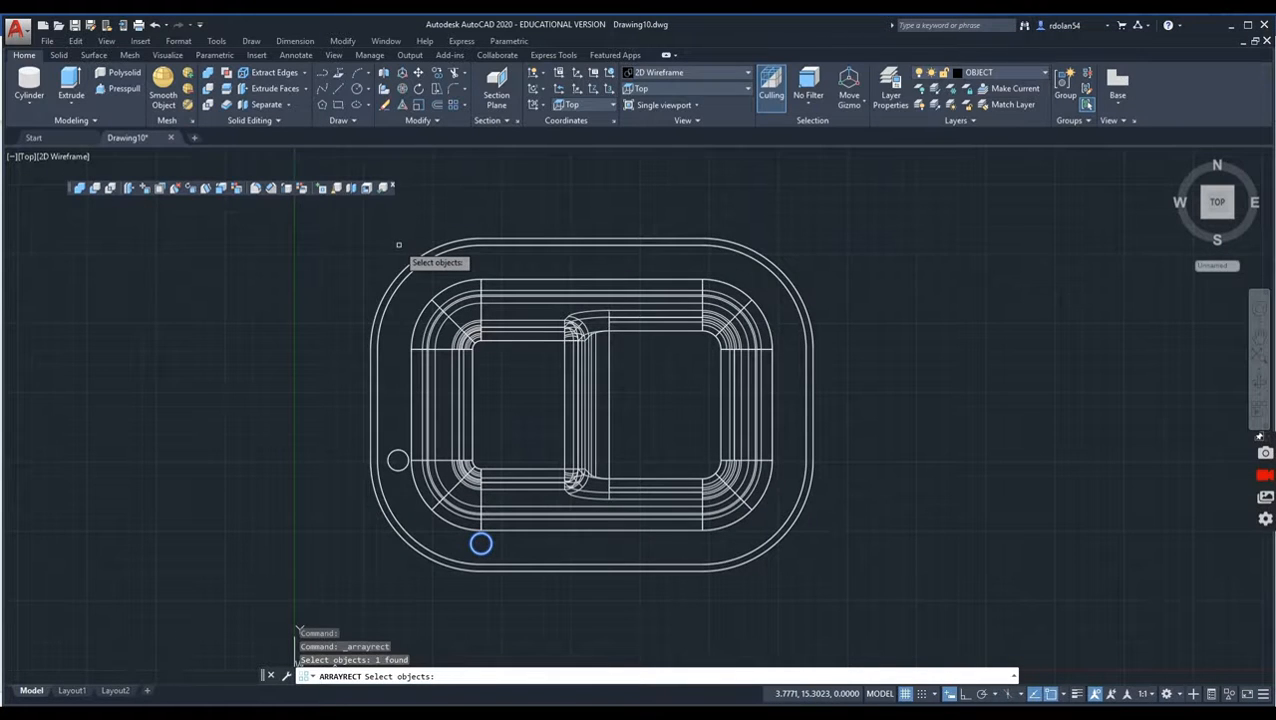
{"action": "key", "text": "Return"}
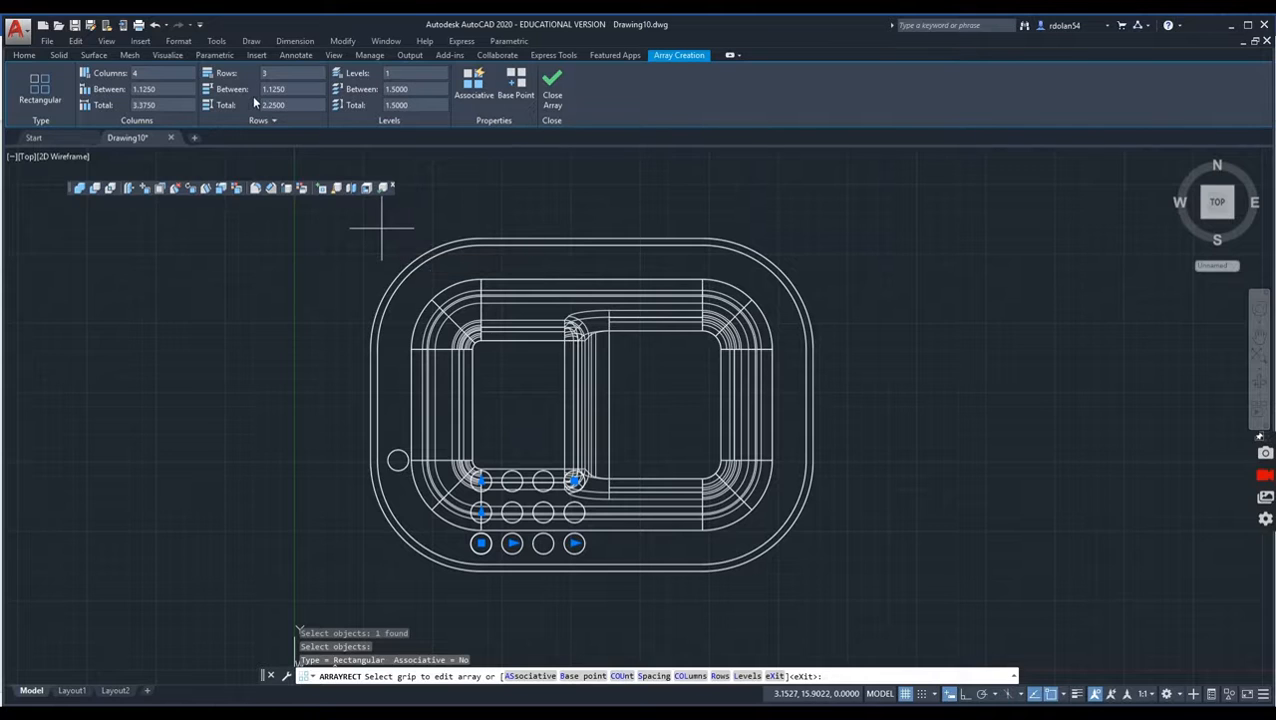
{"action": "left_click", "coordinate": [138, 74]}
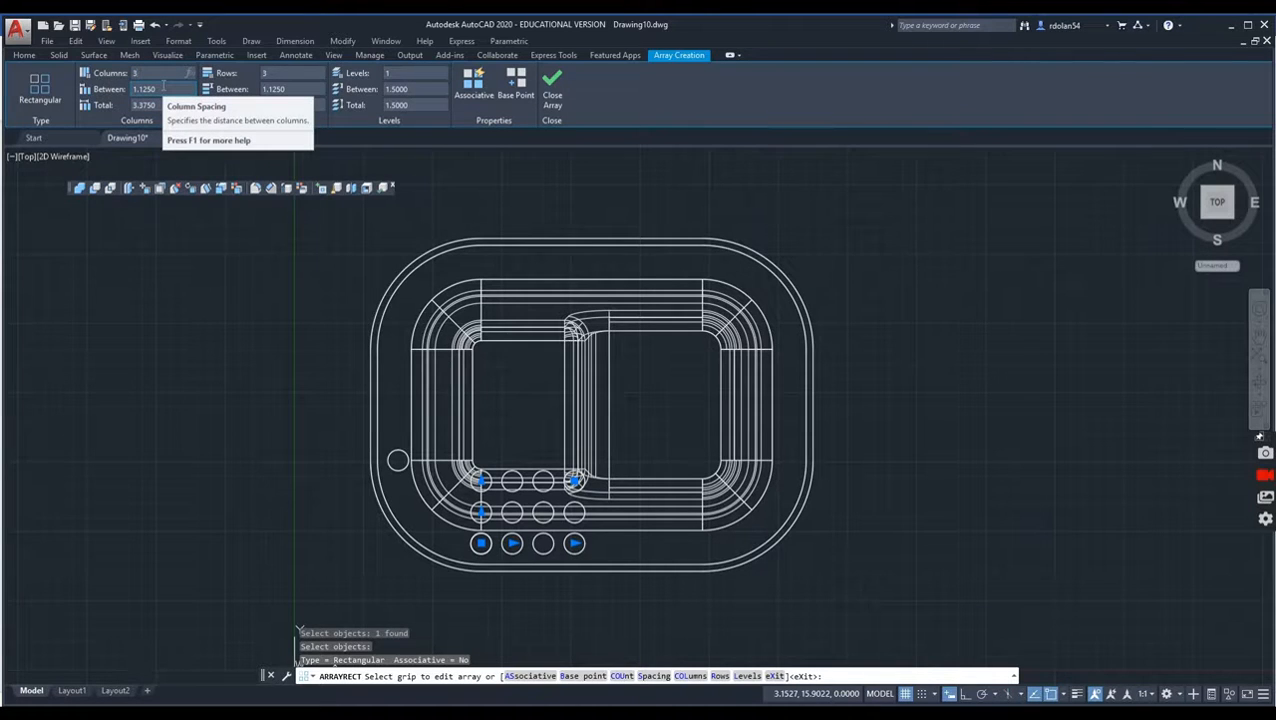
{"action": "key", "text": "Return"}
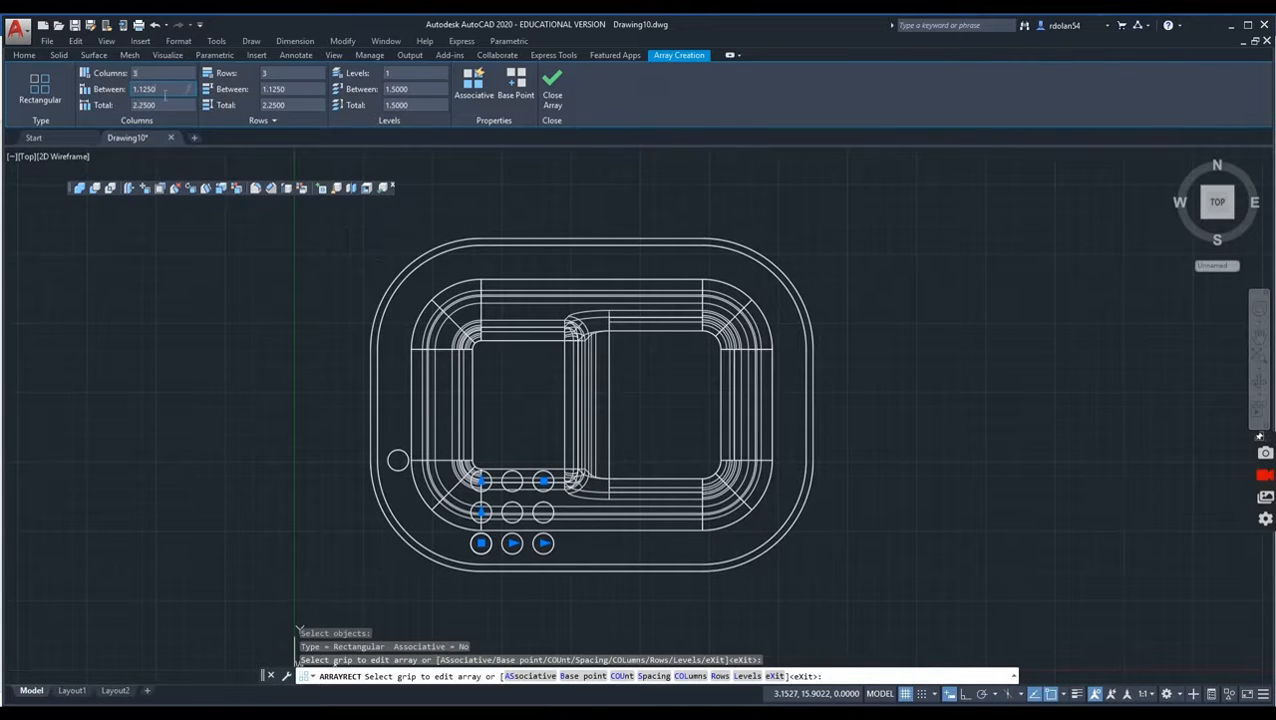
{"action": "left_click", "coordinate": [110, 88]}
{"action": "key", "text": "Return"}
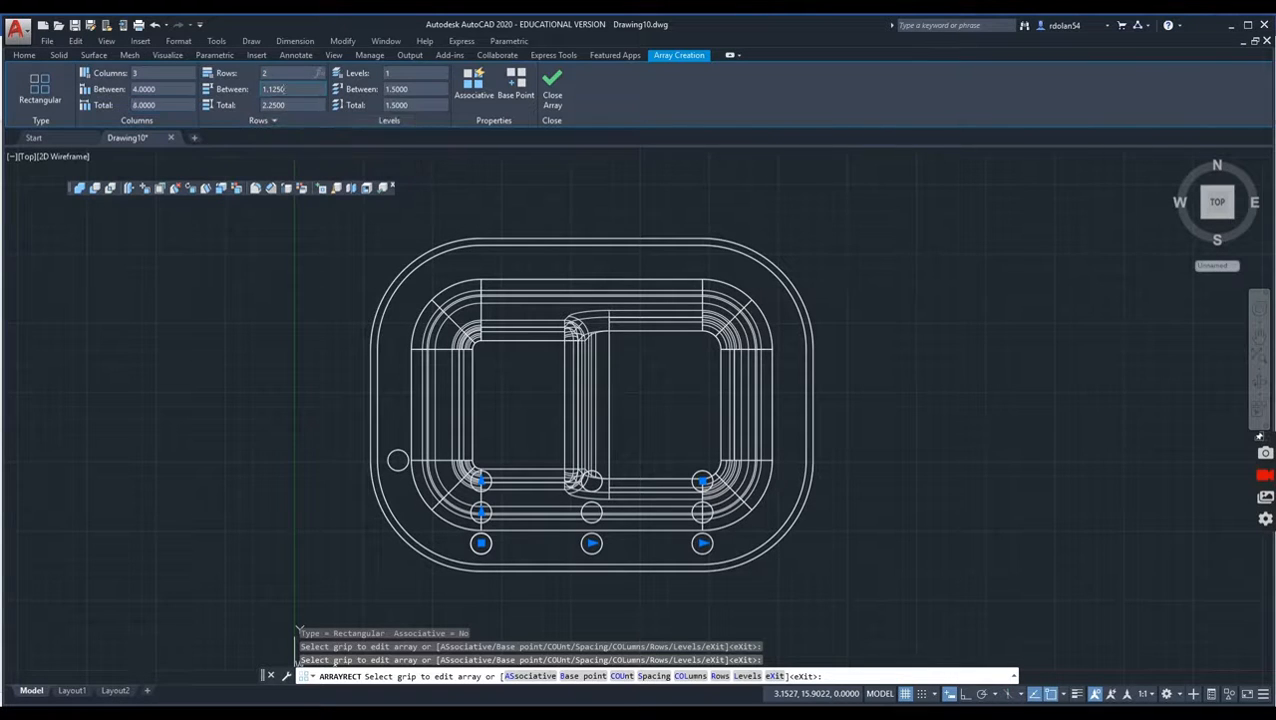
Step: Give the array 2 rows spaced 10 apart and finish it
{"action": "key", "text": "Return"}
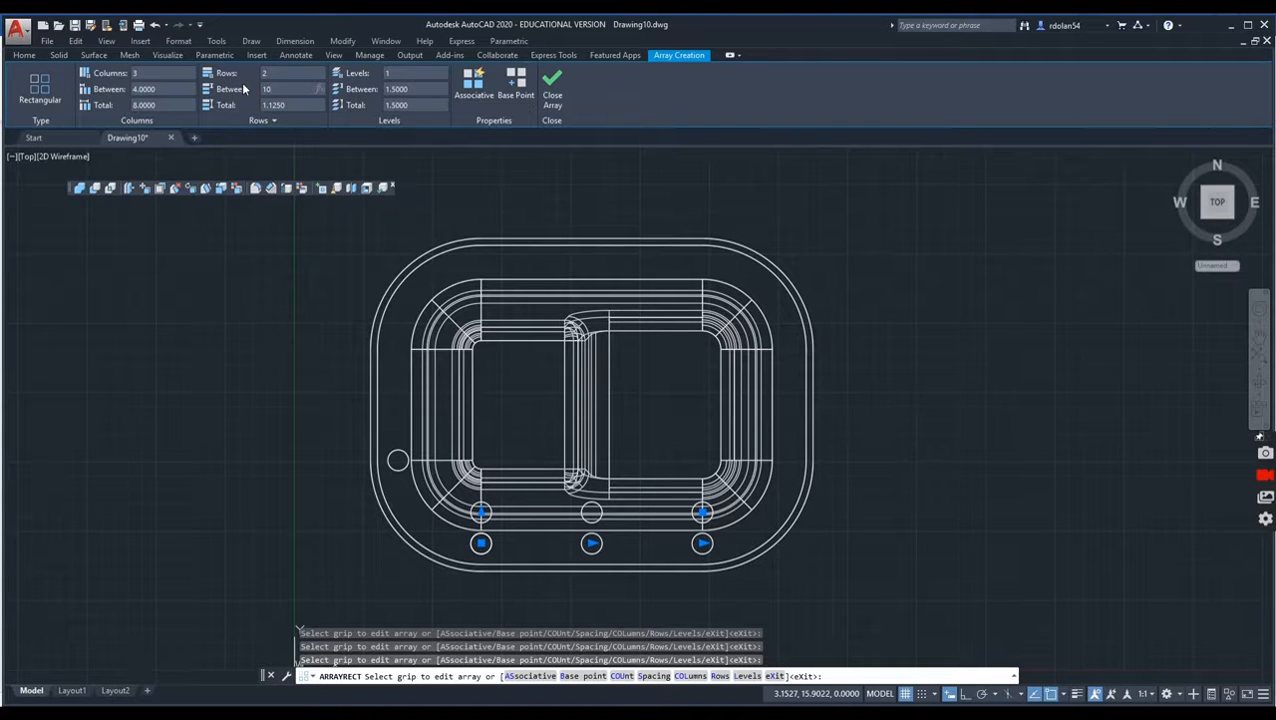
{"action": "key", "text": "Return"}
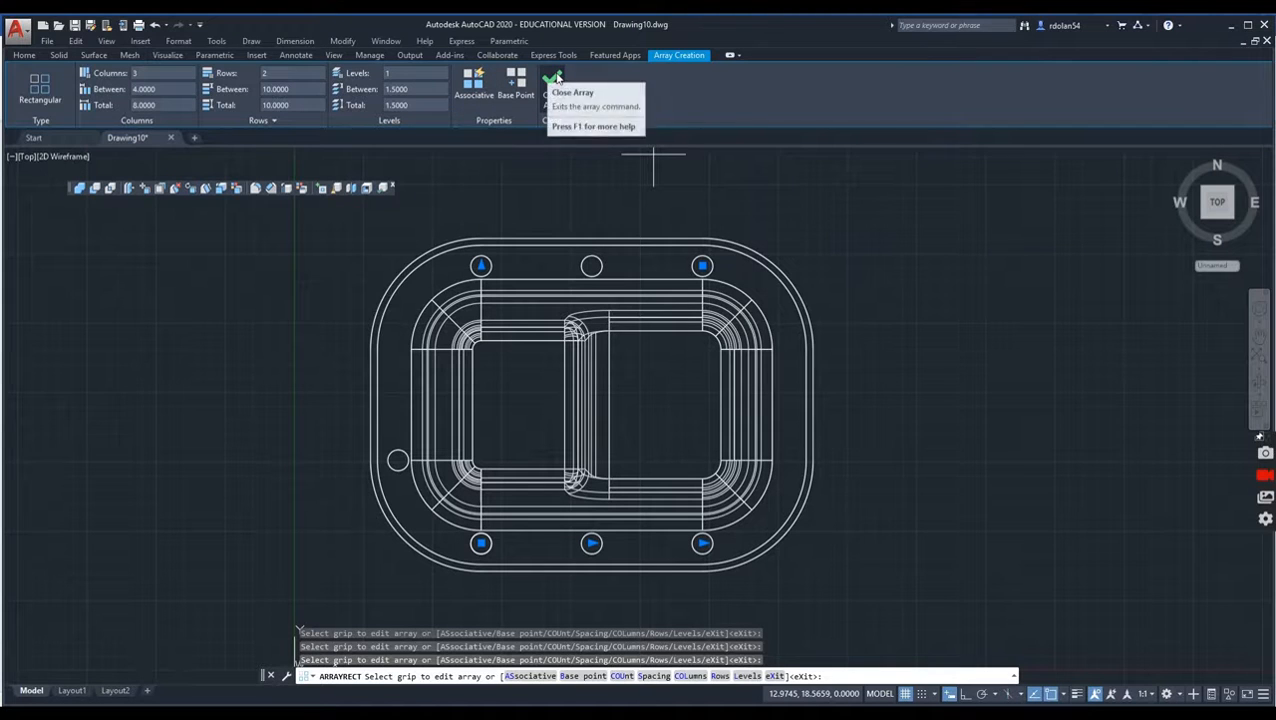
{"action": "left_click", "coordinate": [553, 90]}
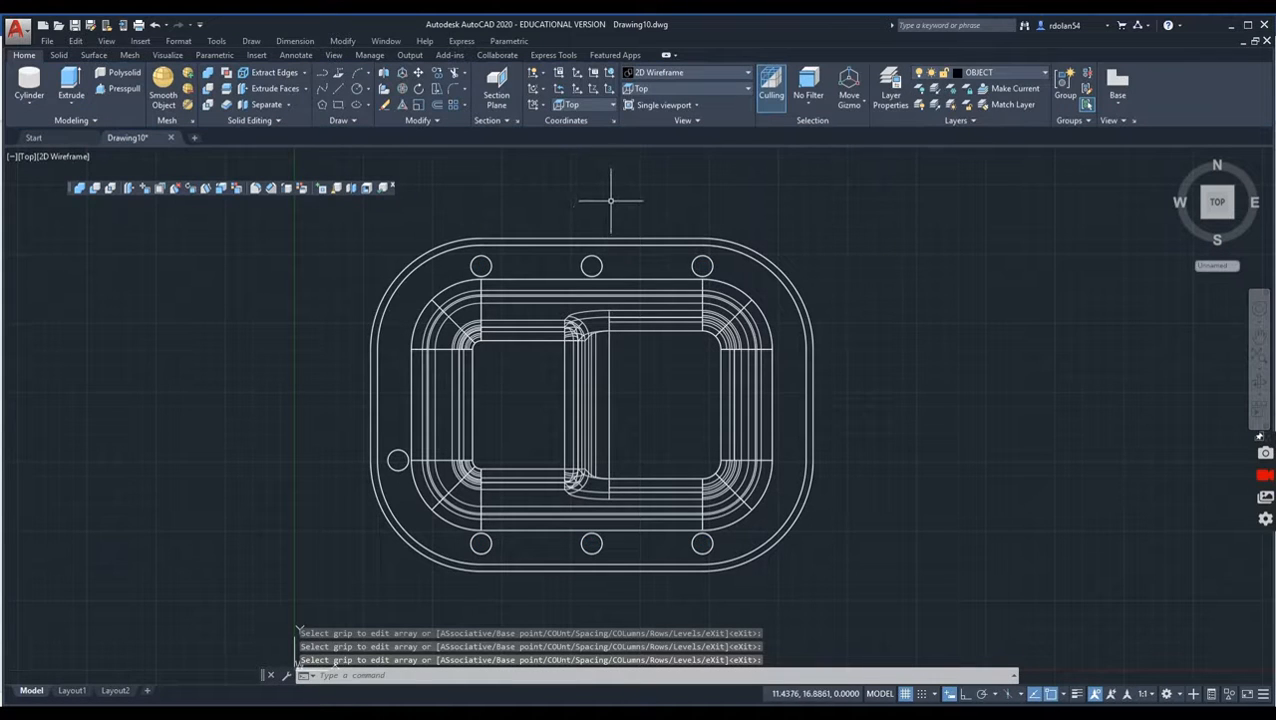
Step: Array the cylinder on the plate's left edge rectangularly, with 2 rows spaced 4 apart and 2 columns spaced 14 apart
{"action": "key", "text": "Return"}
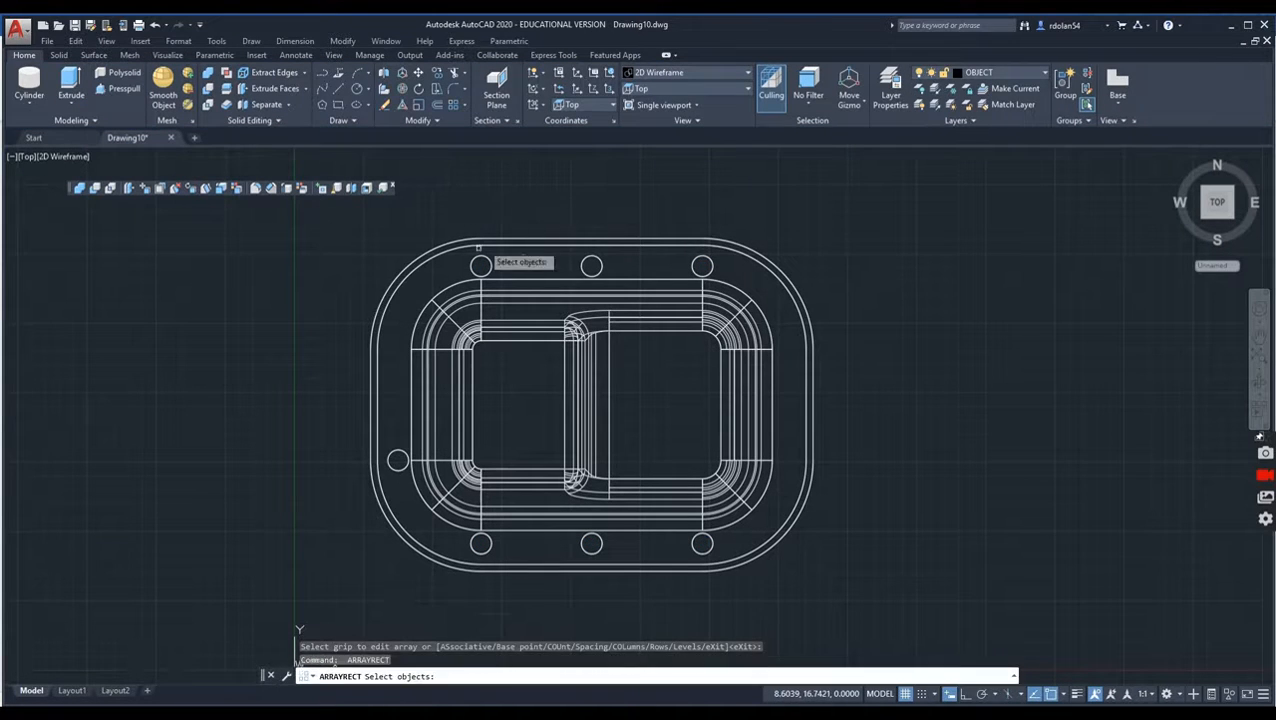
{"action": "left_click", "coordinate": [397, 459]}
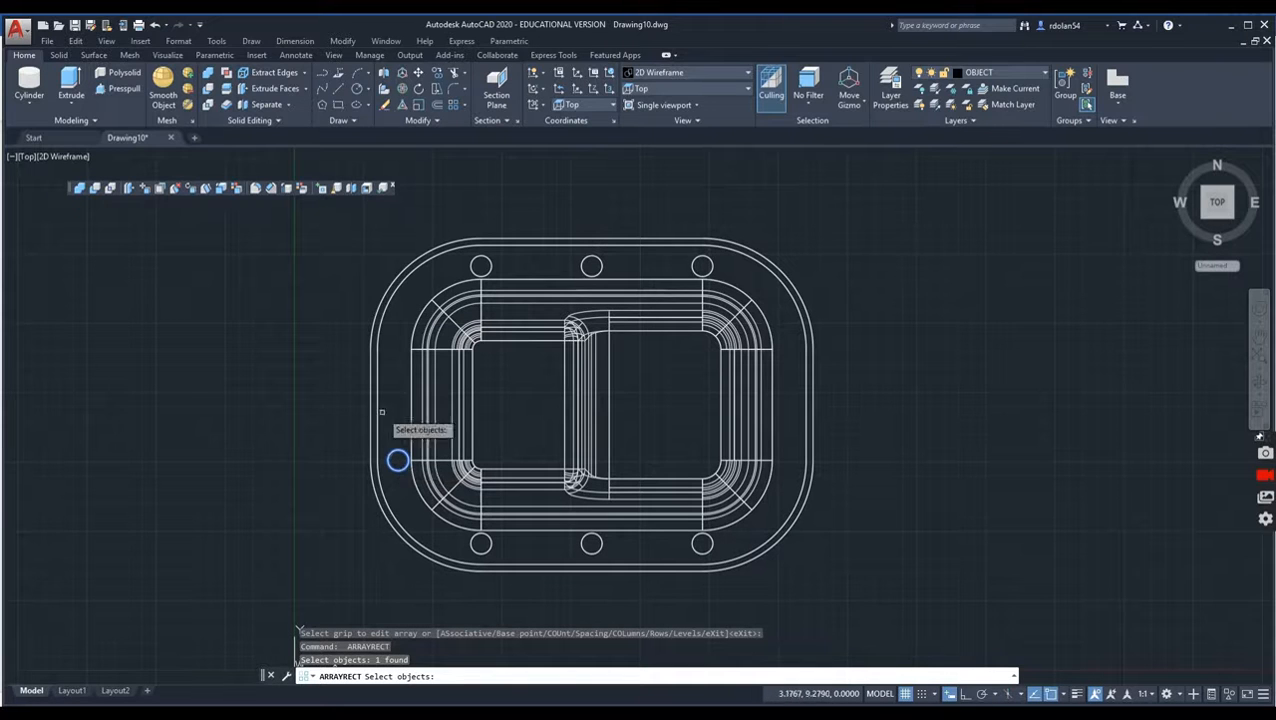
{"action": "key", "text": "Return"}
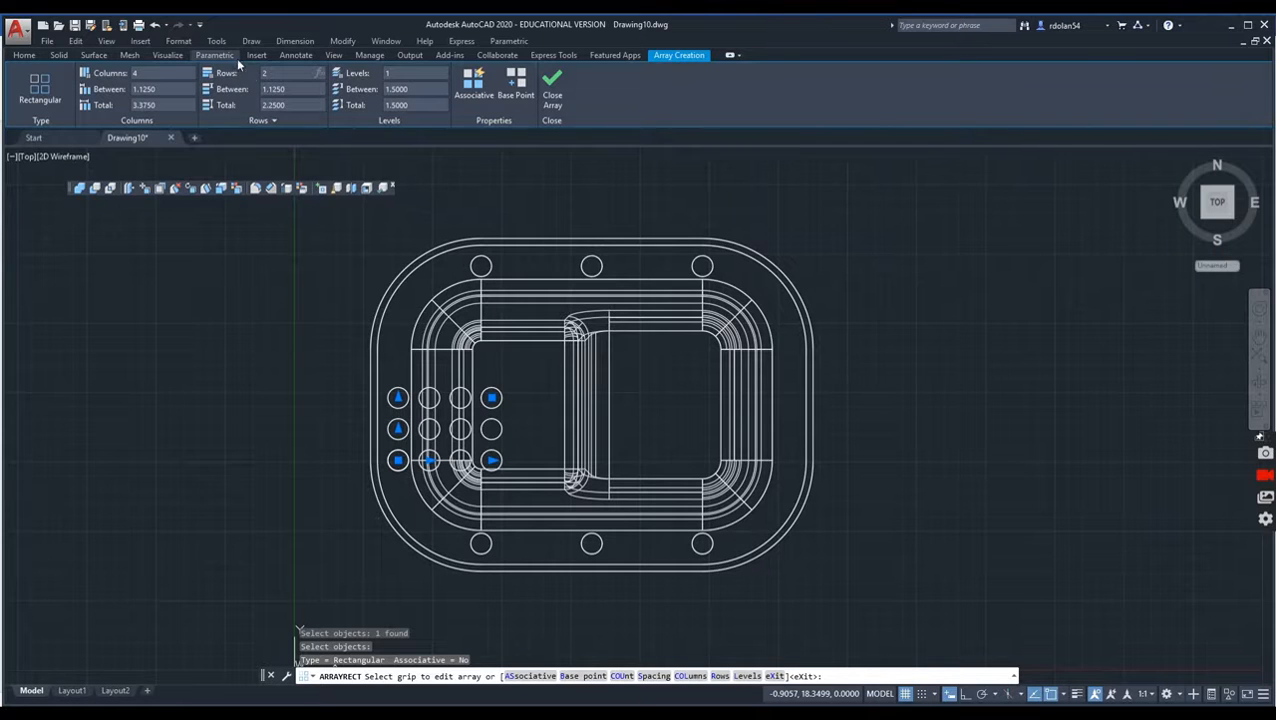
{"action": "key", "text": "Return"}
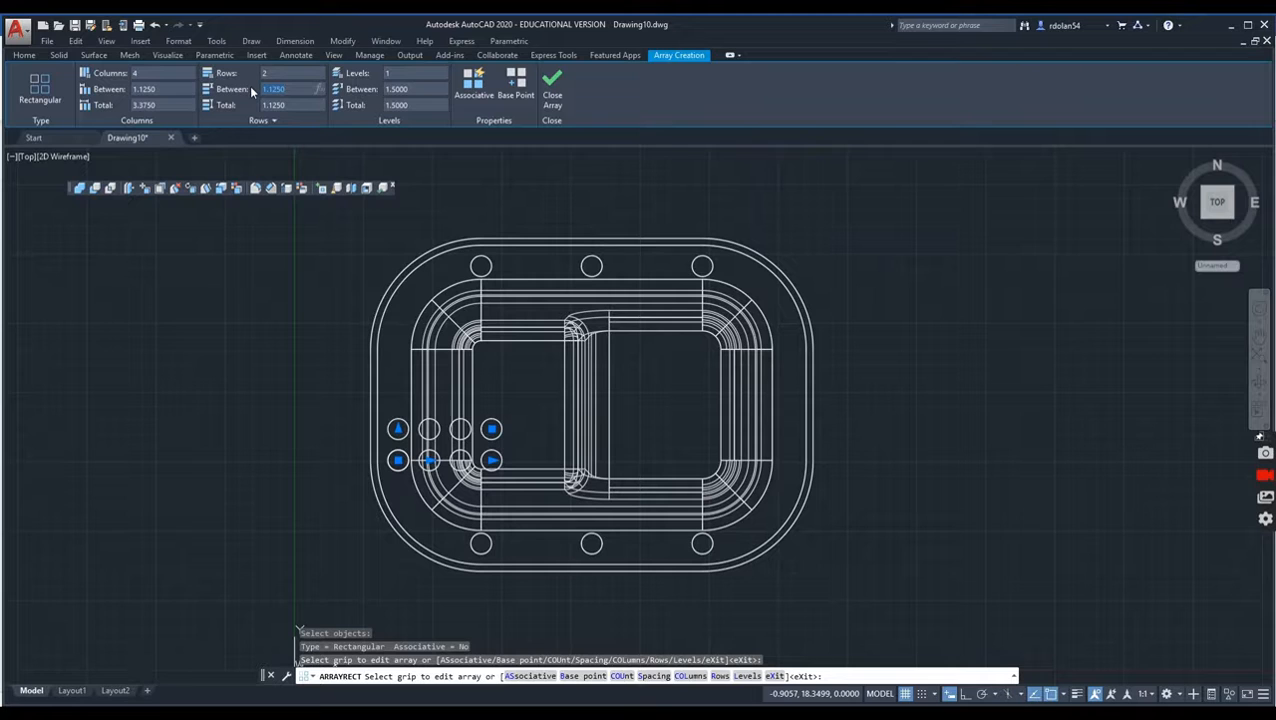
{"action": "left_click", "coordinate": [141, 72]}
{"action": "left_click_drag", "start_coordinate": [144, 77], "coordinate": [131, 76]}
{"action": "type", "text": "2"}
{"action": "key", "text": "Tab"}
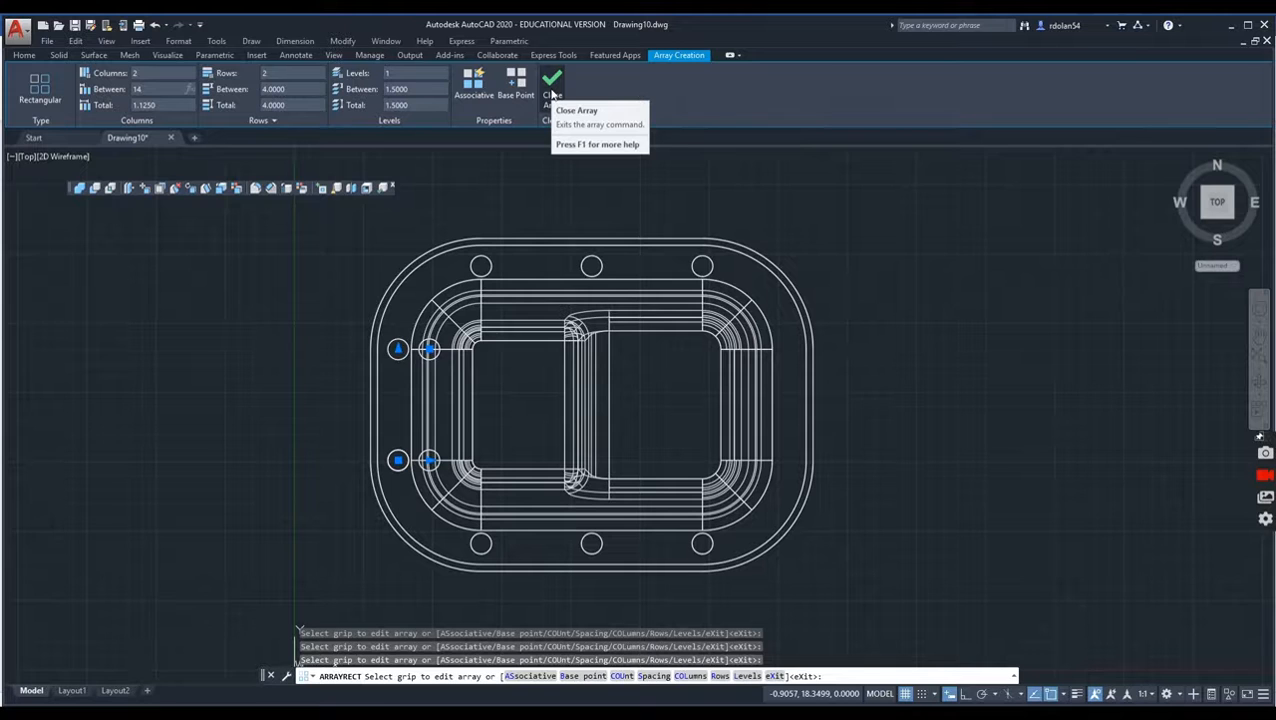
{"action": "left_click", "coordinate": [551, 93]}
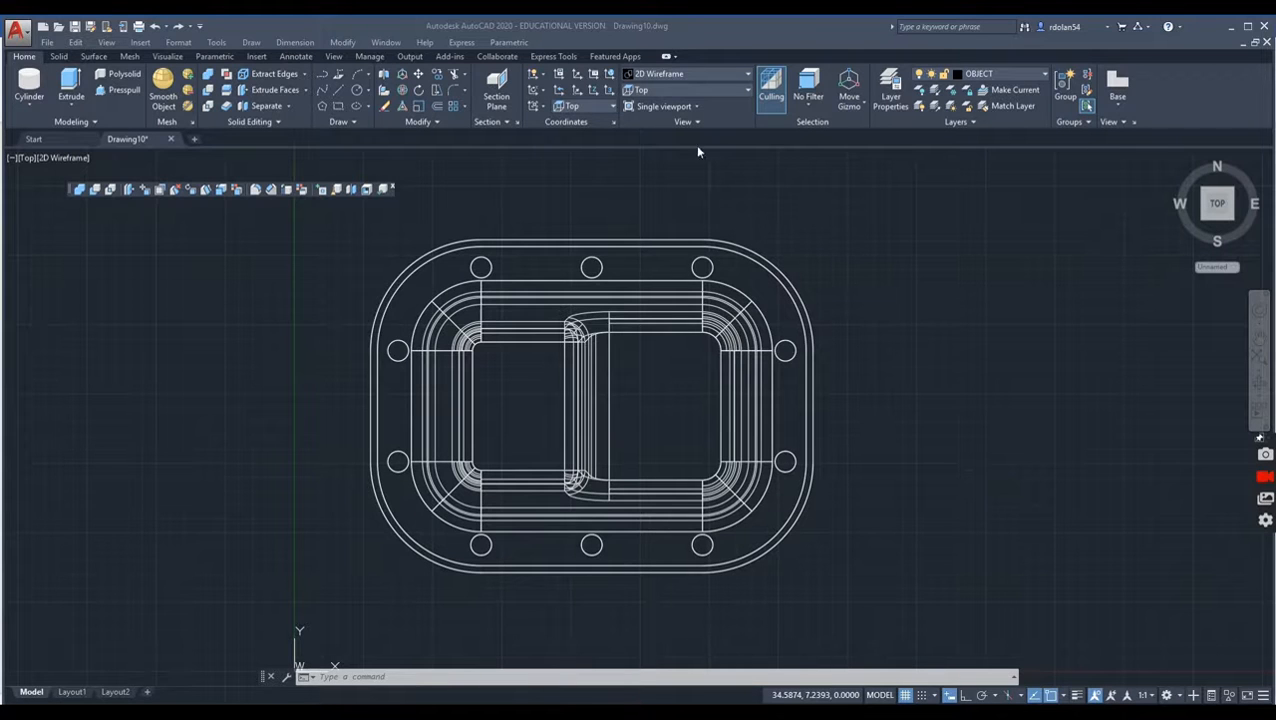
Step: Subtract all ten arrayed cylinders from the main solid to cut the bolt holes, working in the SE Isometric view
{"action": "left_click", "coordinate": [747, 90]}
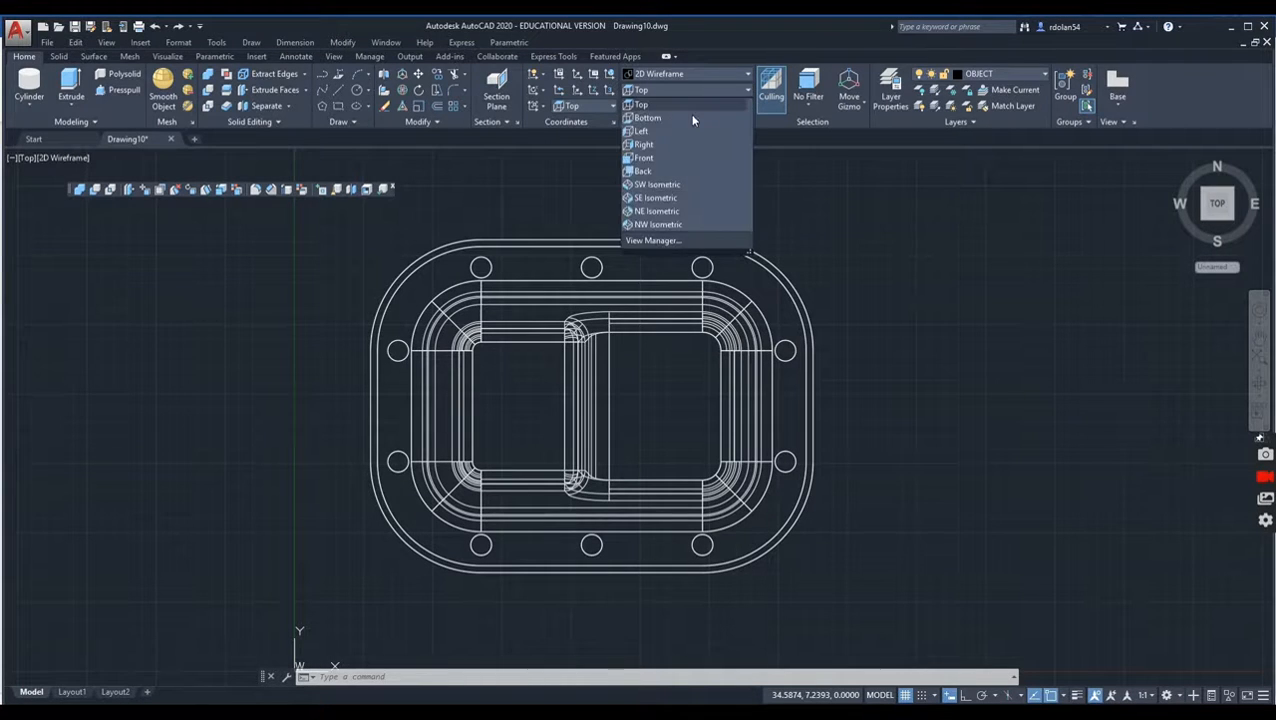
{"action": "left_click", "coordinate": [647, 198]}
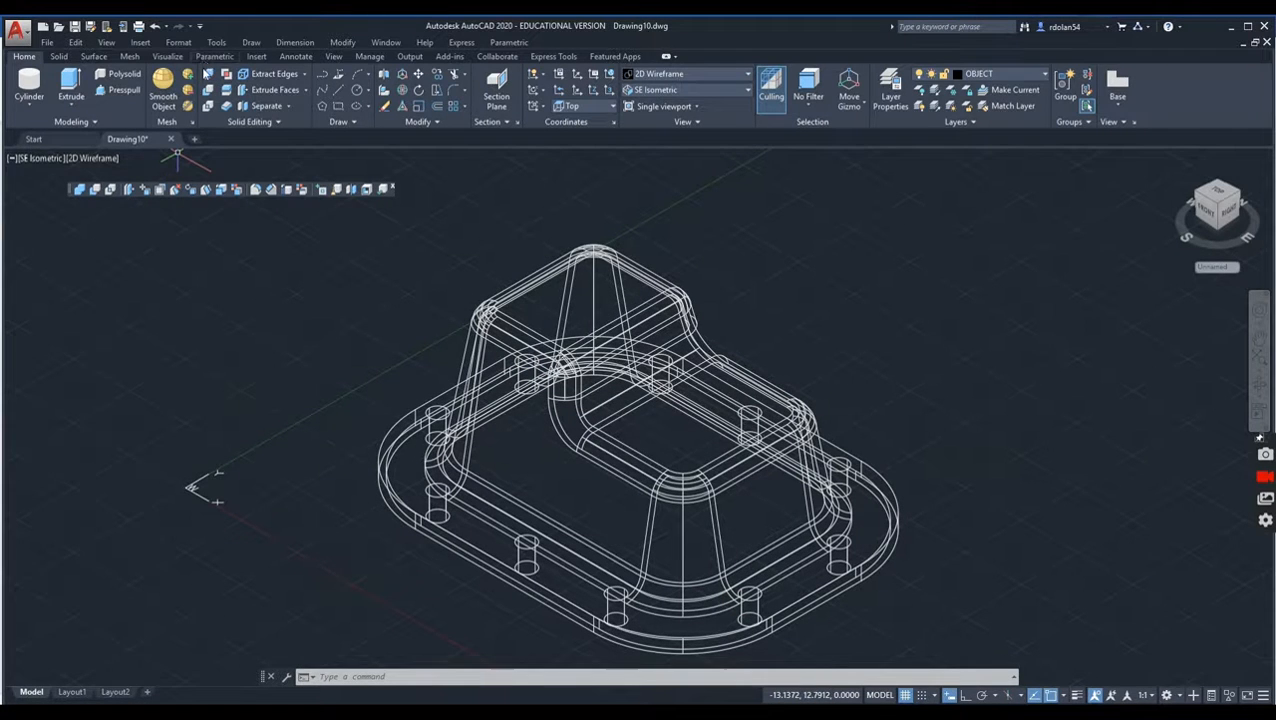
{"action": "left_click", "coordinate": [207, 91]}
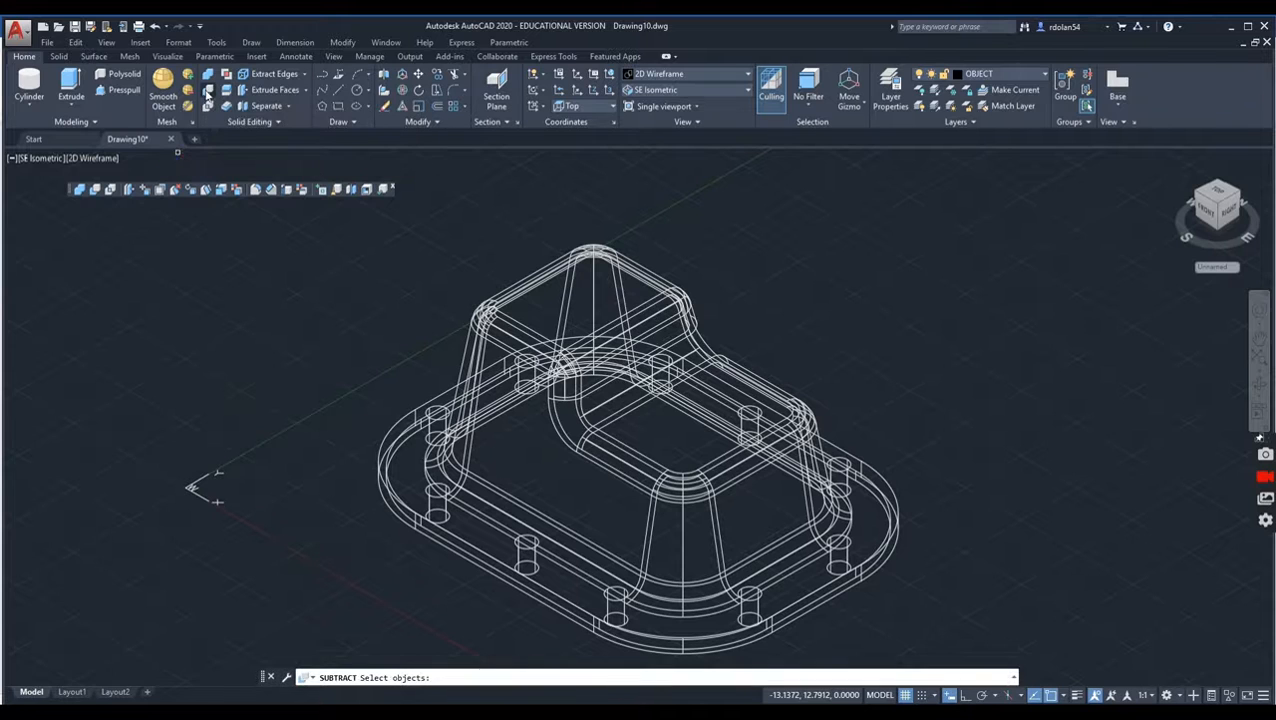
{"action": "left_click", "coordinate": [485, 320]}
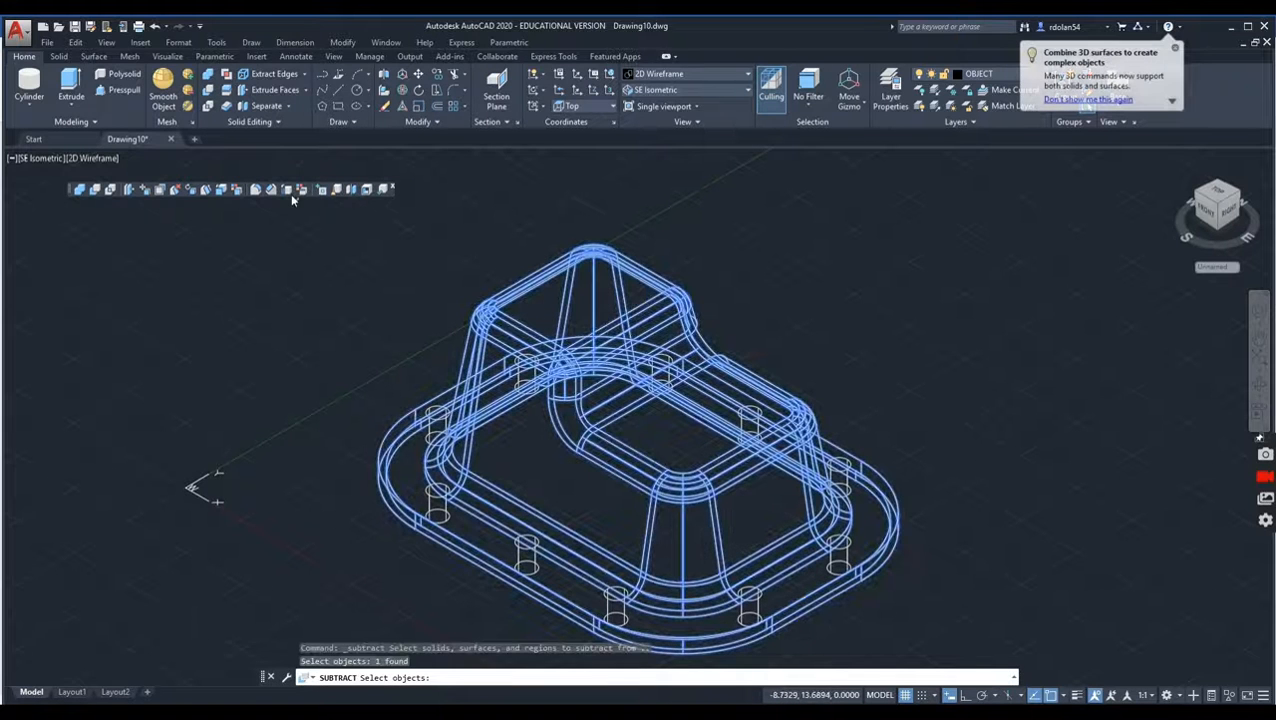
{"action": "key", "text": "Return"}
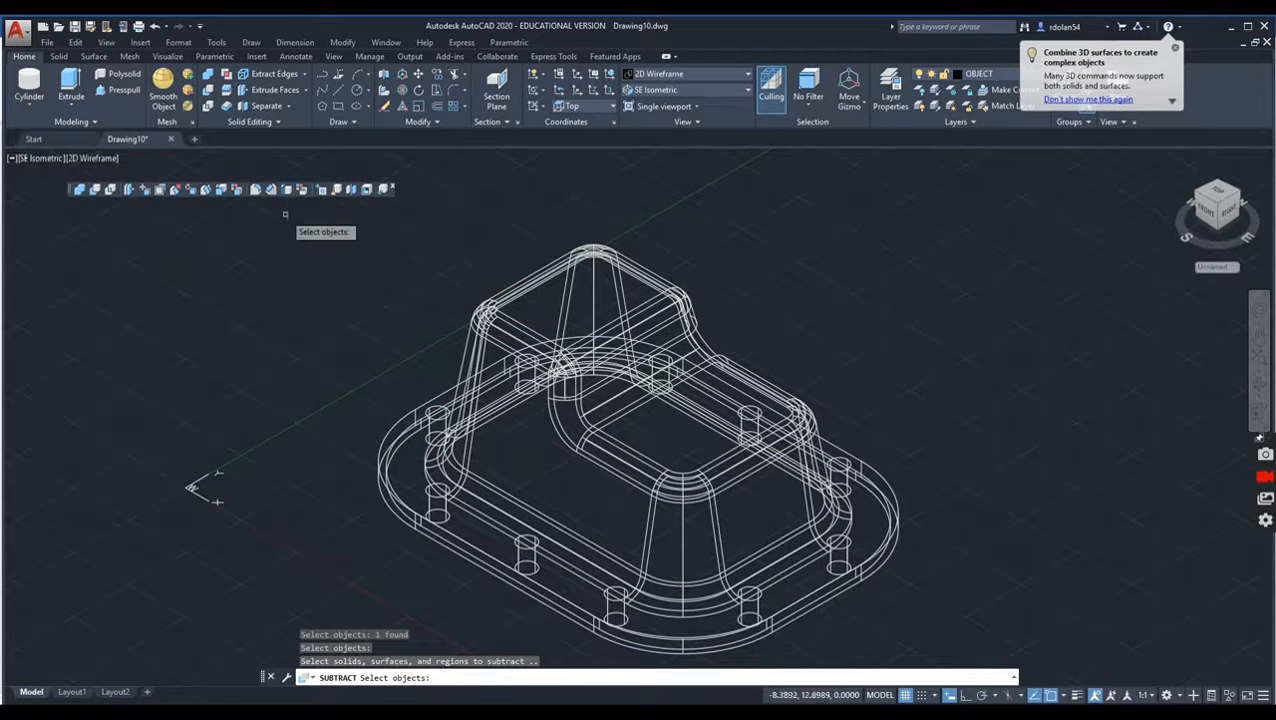
{"action": "left_click", "coordinate": [436, 428]}
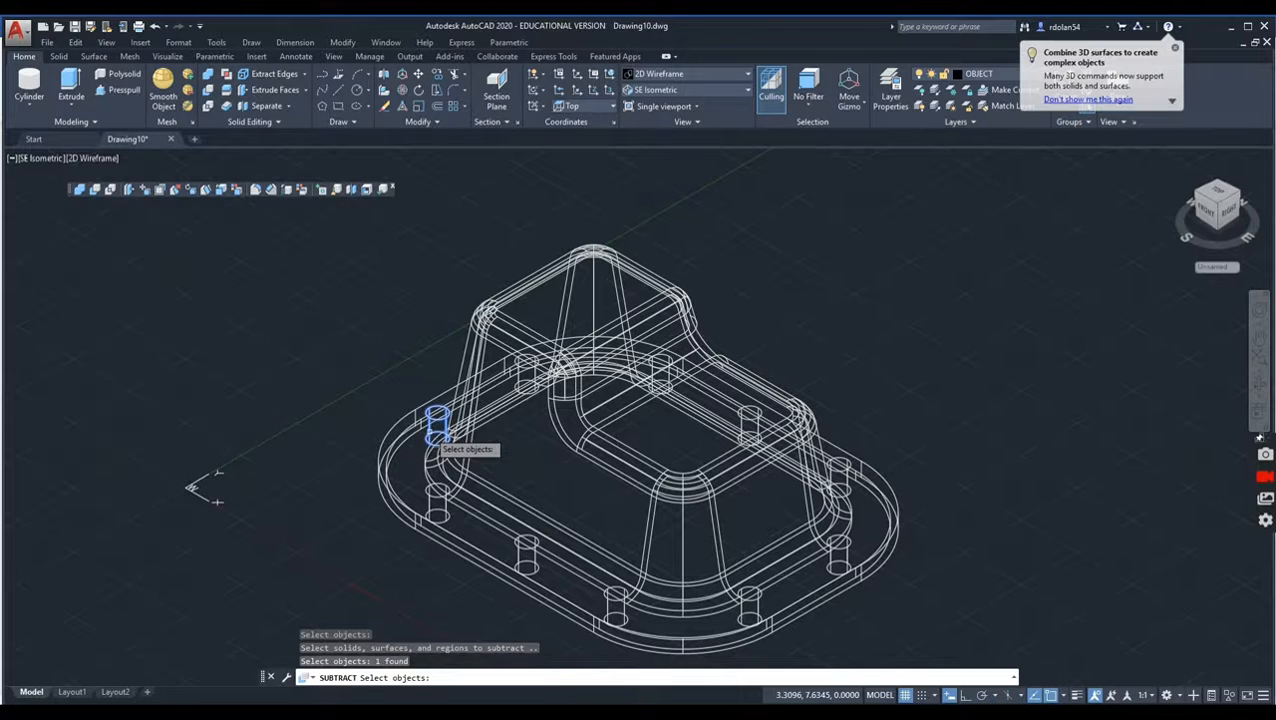
{"action": "left_click", "coordinate": [524, 378]}
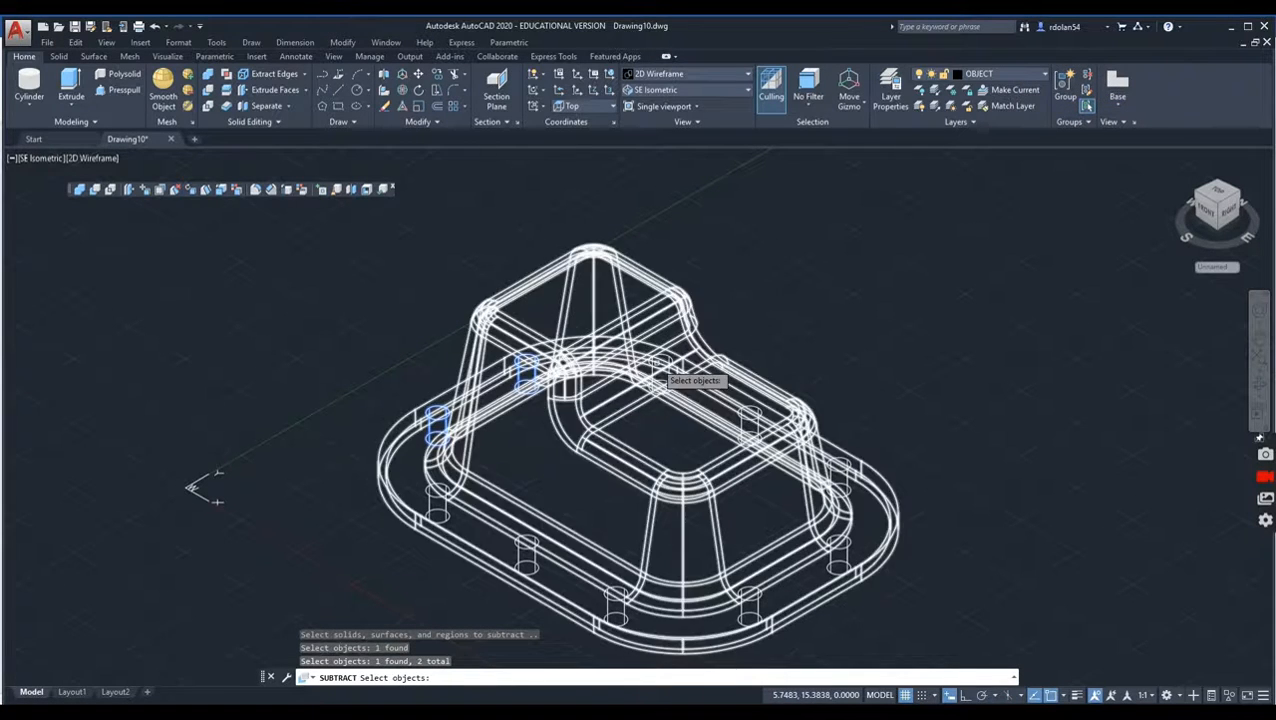
{"action": "left_click", "coordinate": [659, 375]}
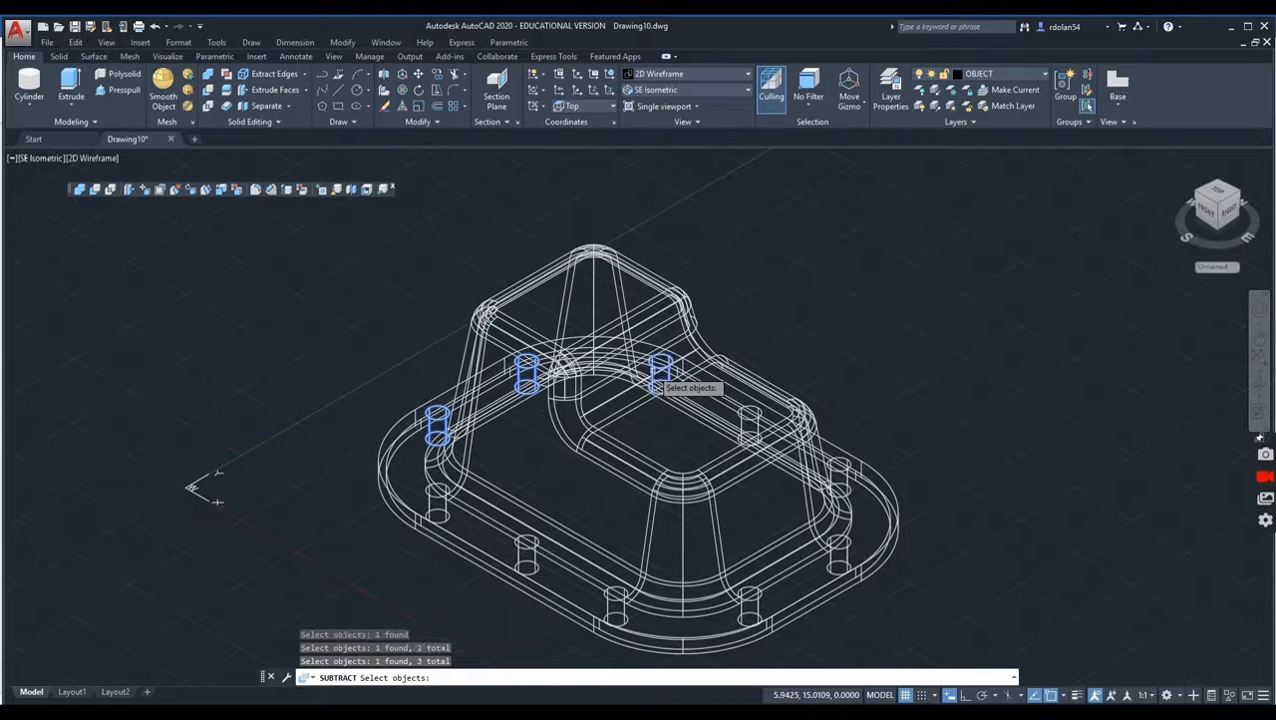
{"action": "left_click", "coordinate": [749, 422]}
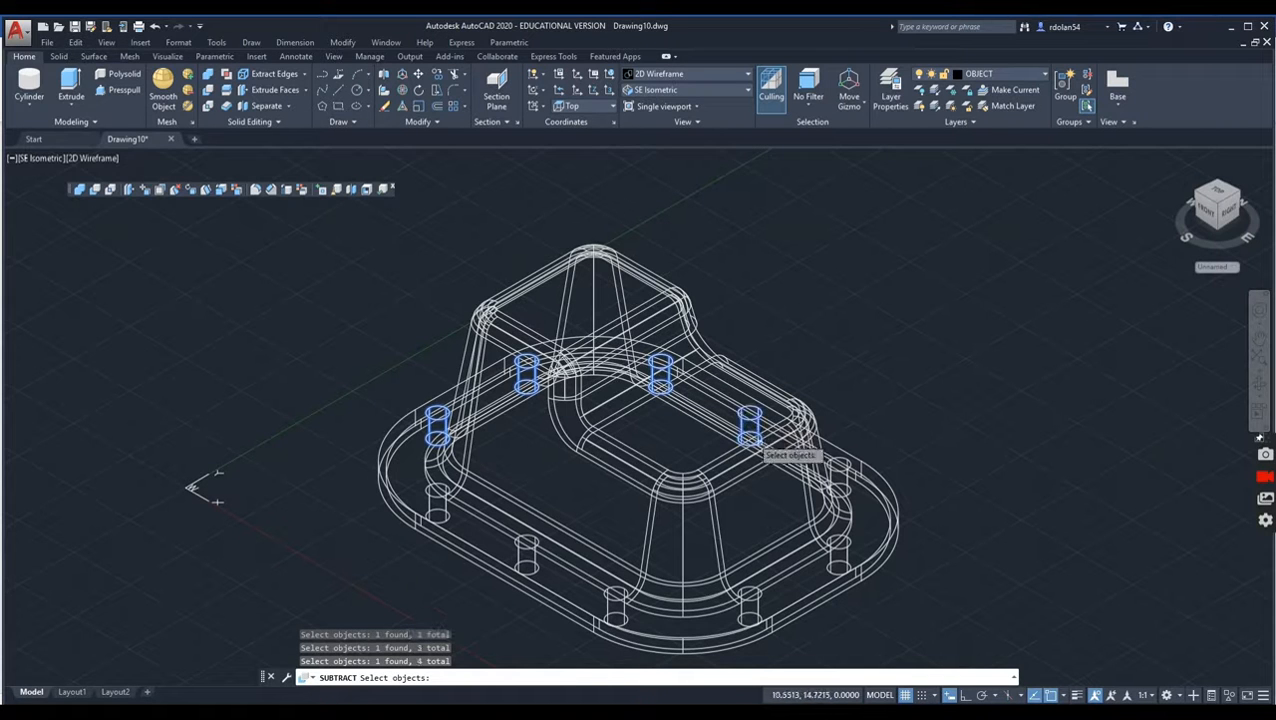
{"action": "left_click", "coordinate": [839, 477]}
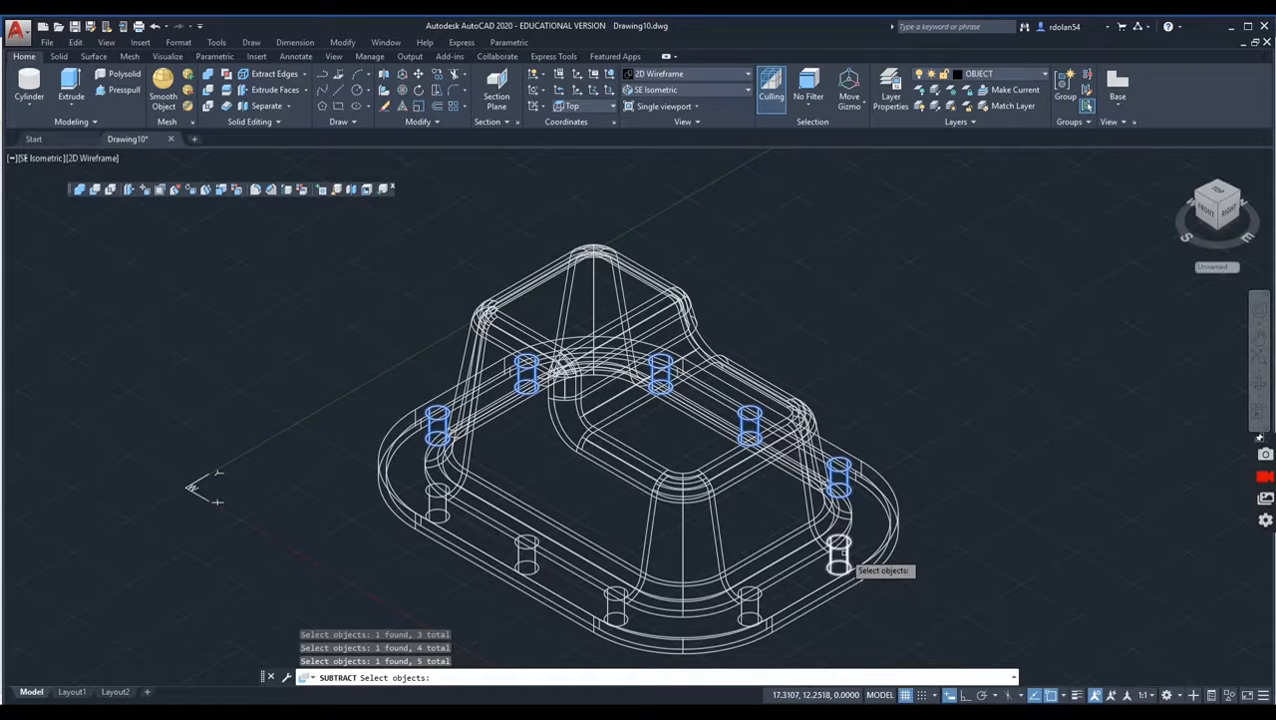
{"action": "left_click", "coordinate": [842, 553]}
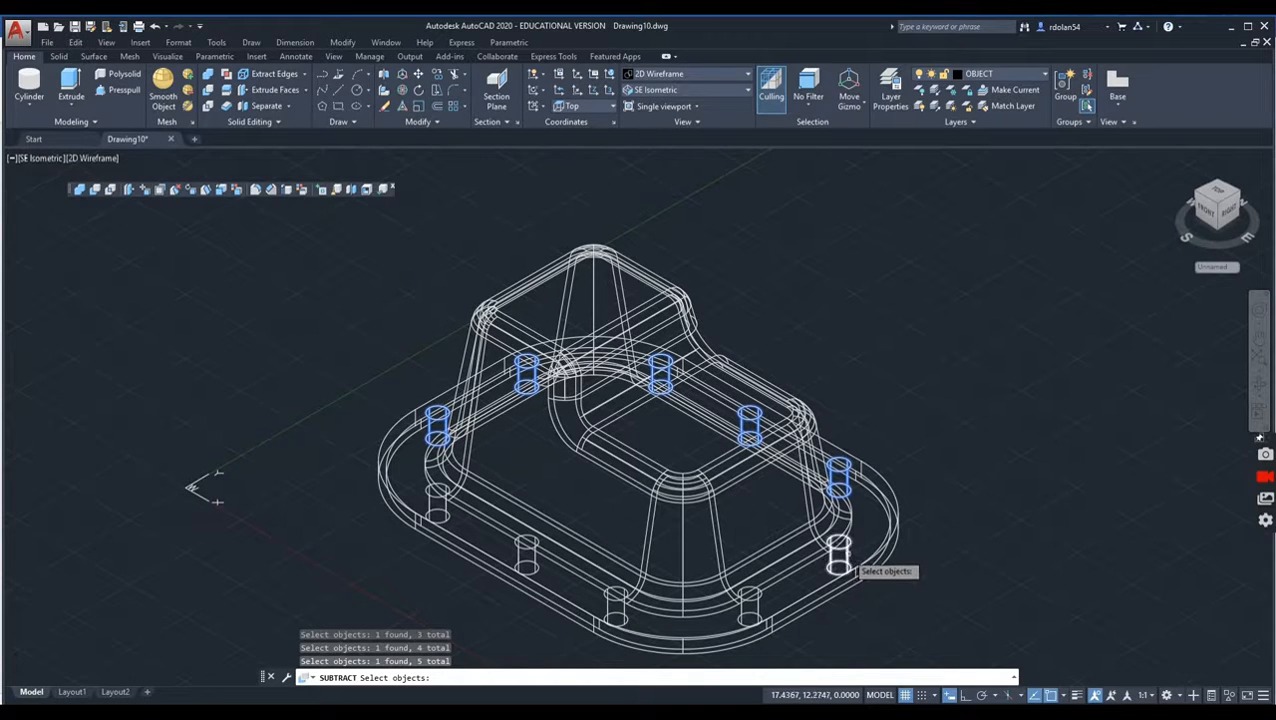
{"action": "left_click", "coordinate": [750, 617]}
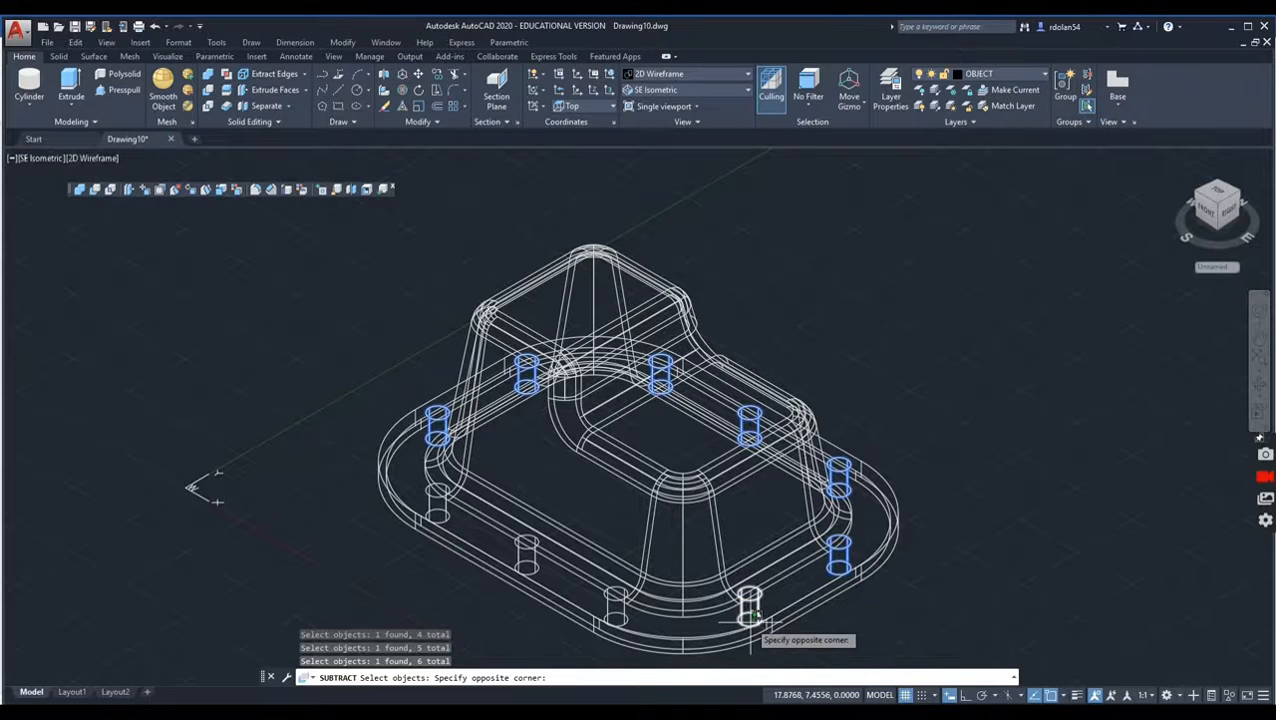
{"action": "left_click", "coordinate": [747, 614]}
{"action": "left_click", "coordinate": [613, 612]}
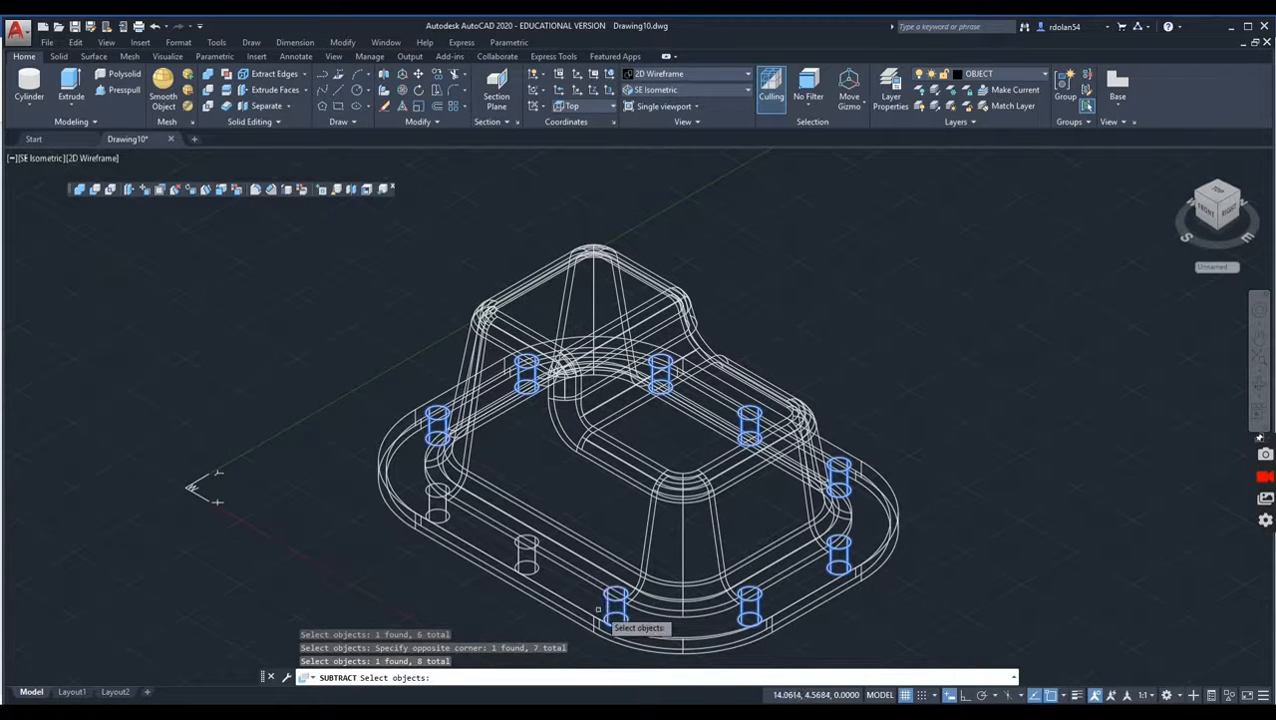
{"action": "left_click", "coordinate": [524, 557]}
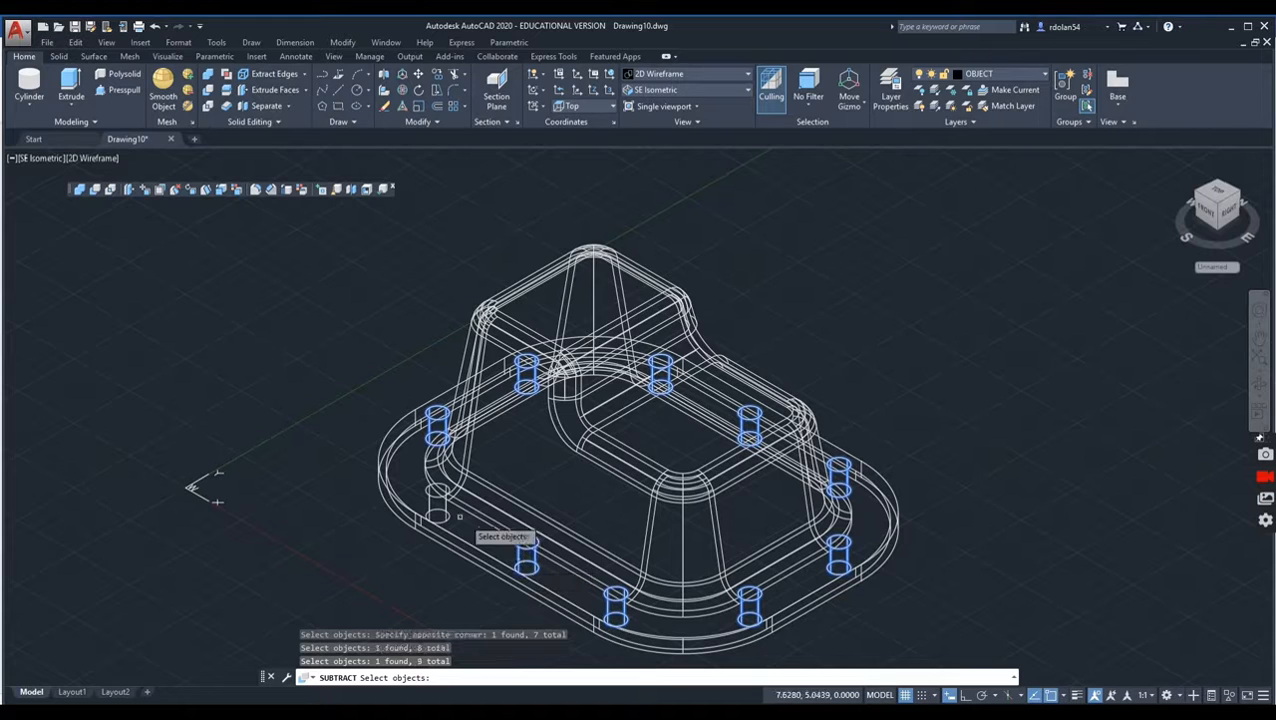
{"action": "left_click", "coordinate": [437, 507]}
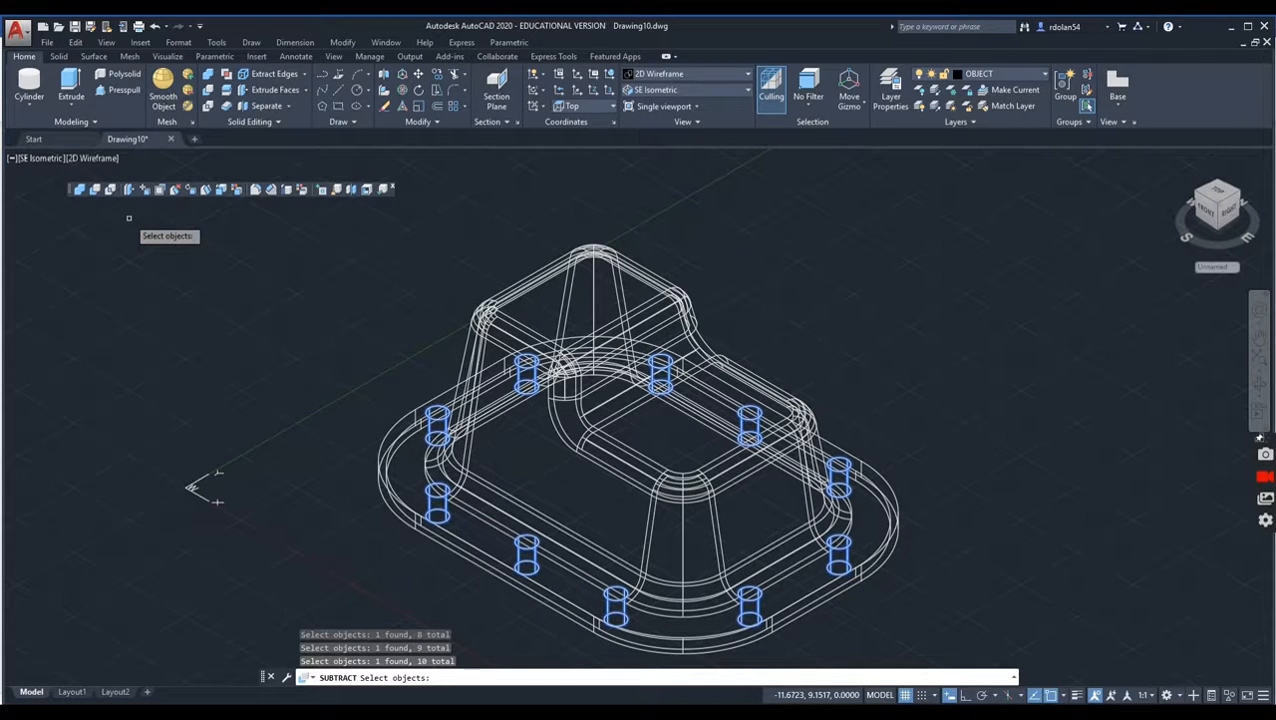
{"action": "key", "text": "Return"}
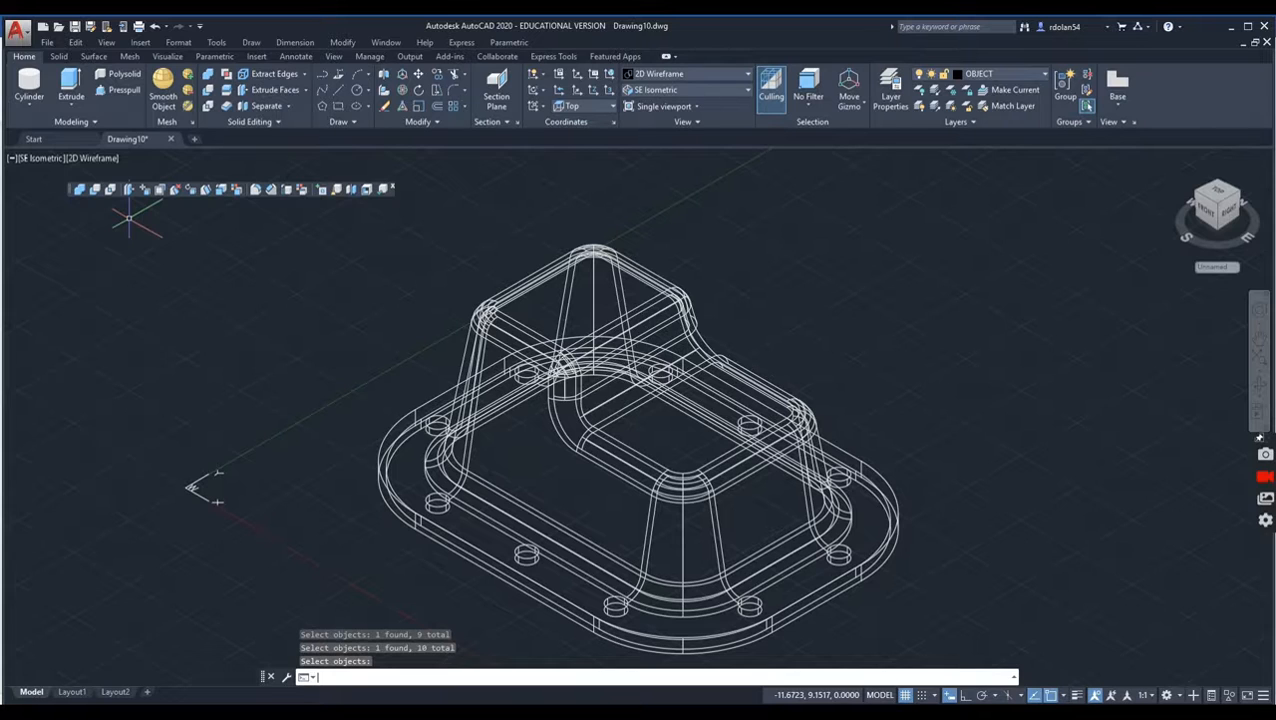
Step: Inspect the drilled solid in the Hidden visual style and from another angle in the Realistic visual style
{"action": "left_click", "coordinate": [82, 158]}
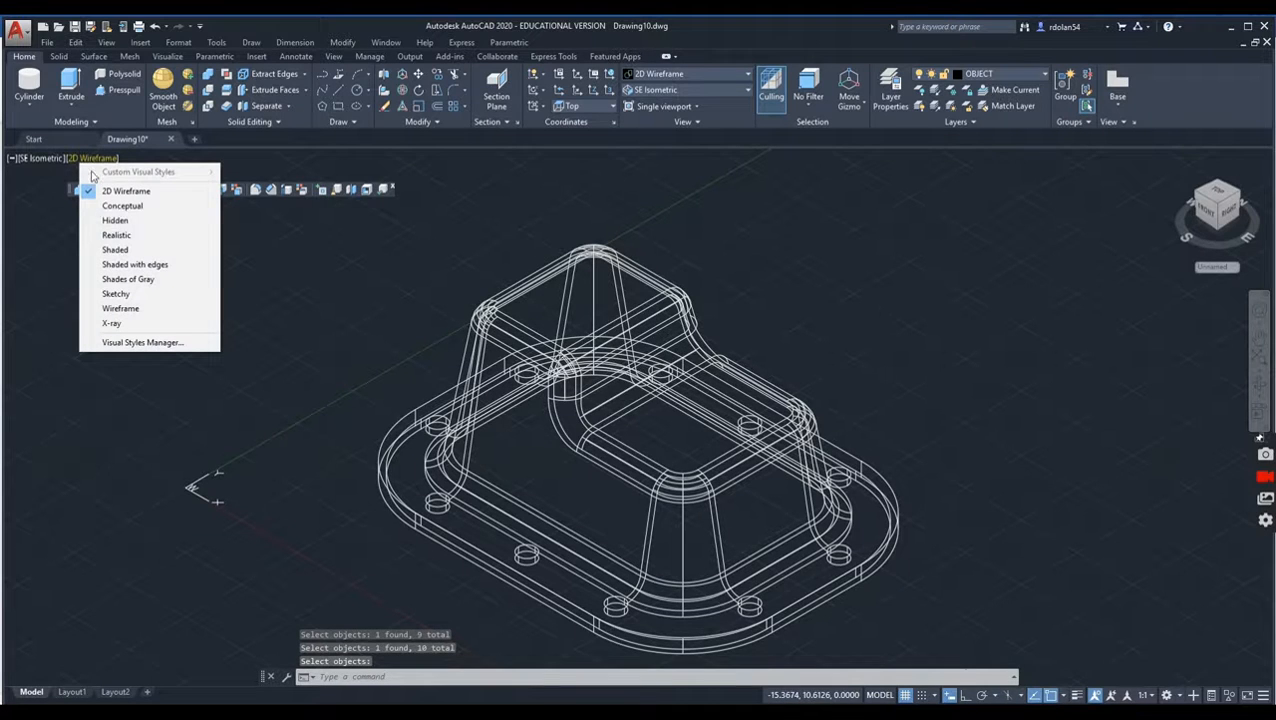
{"action": "left_click", "coordinate": [127, 225]}
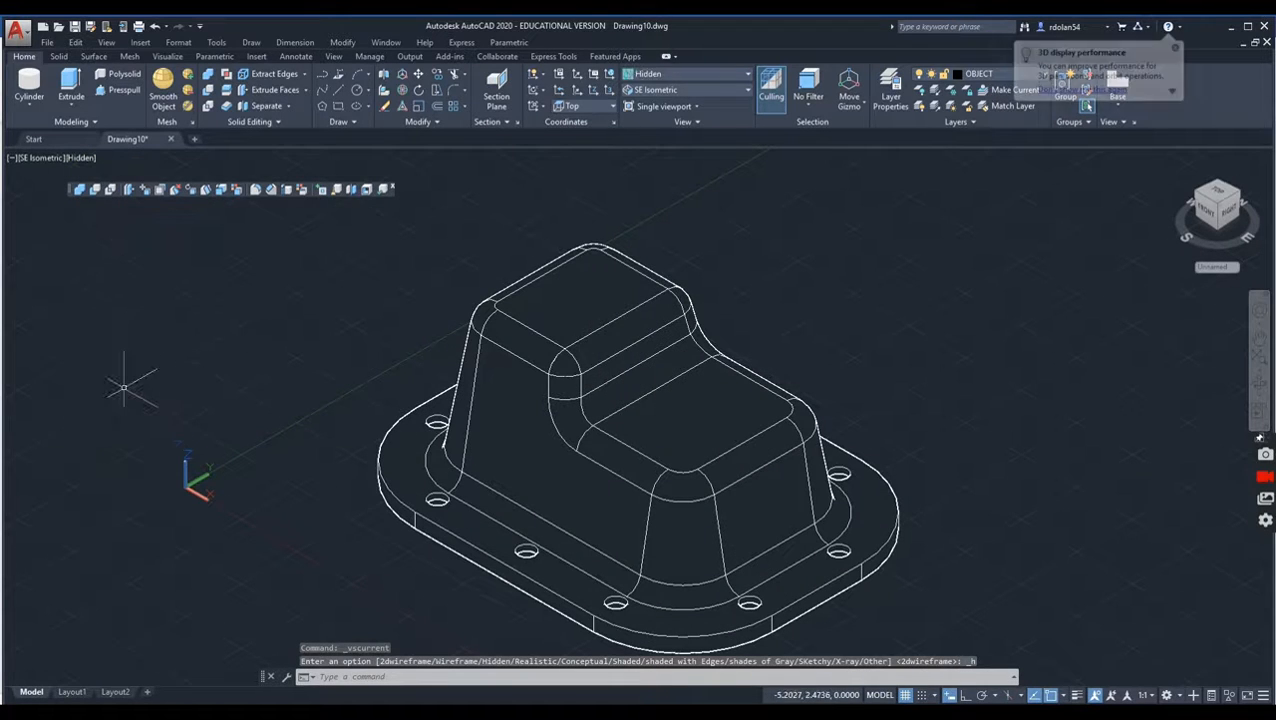
{"action": "left_click", "coordinate": [80, 160]}
{"action": "left_click", "coordinate": [112, 237]}
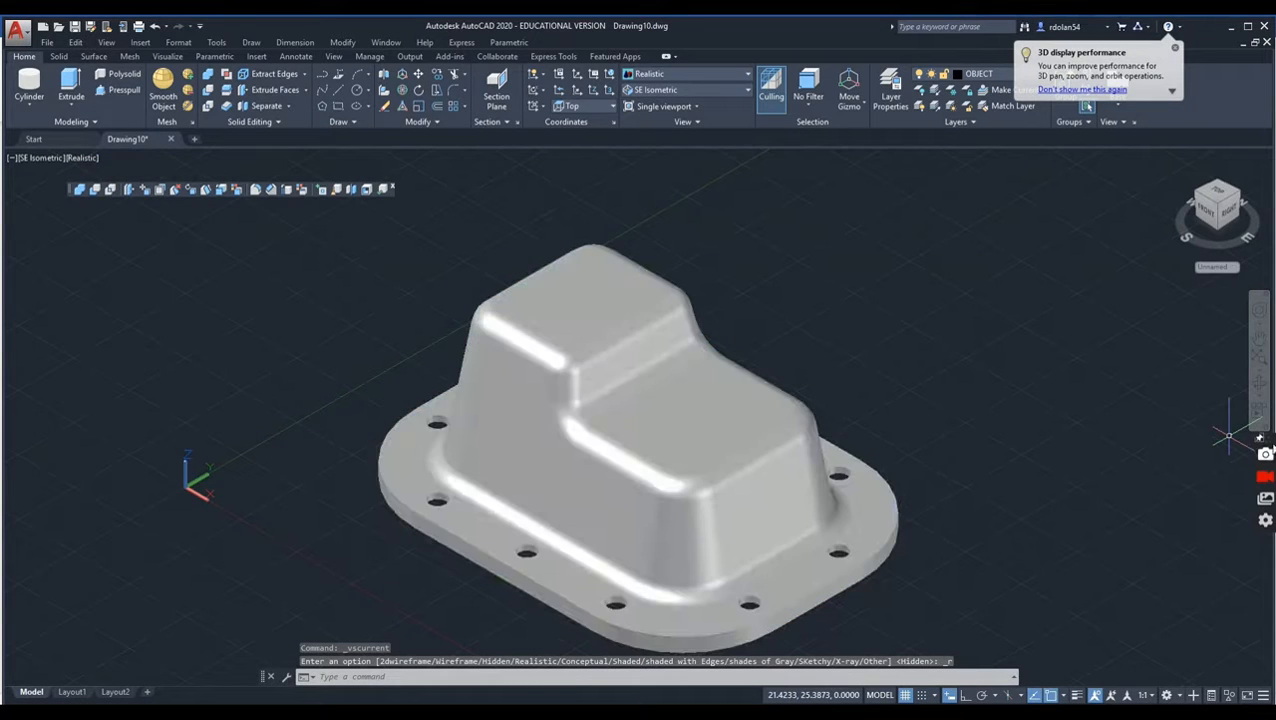
{"action": "left_click", "coordinate": [1258, 386]}
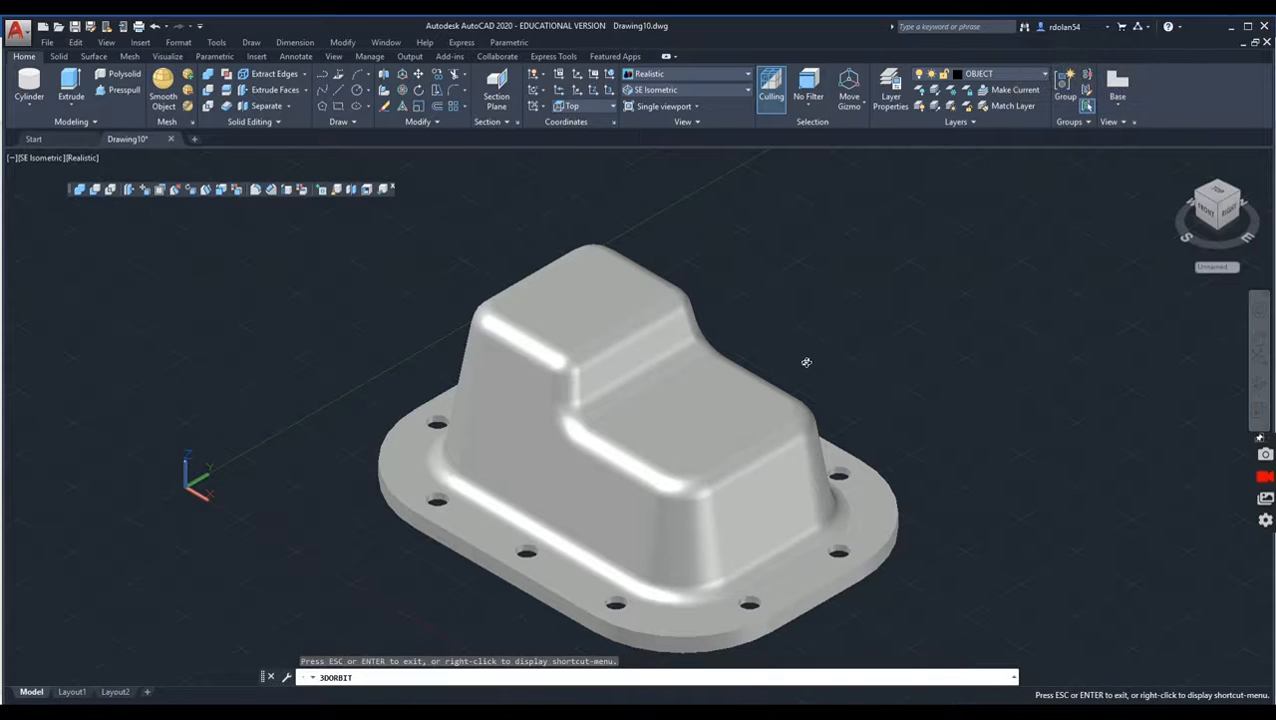
{"action": "left_click_drag", "start_coordinate": [631, 431], "coordinate": [613, 459]}
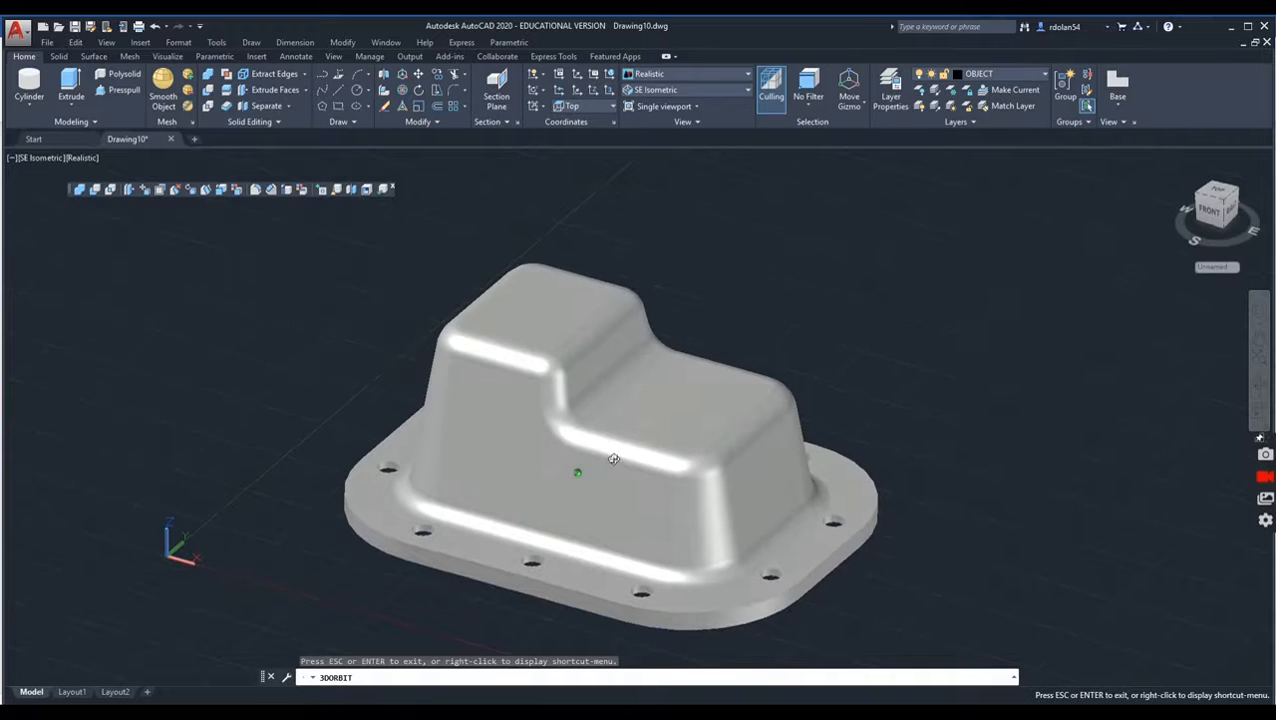
{"action": "right_click", "coordinate": [708, 376]}
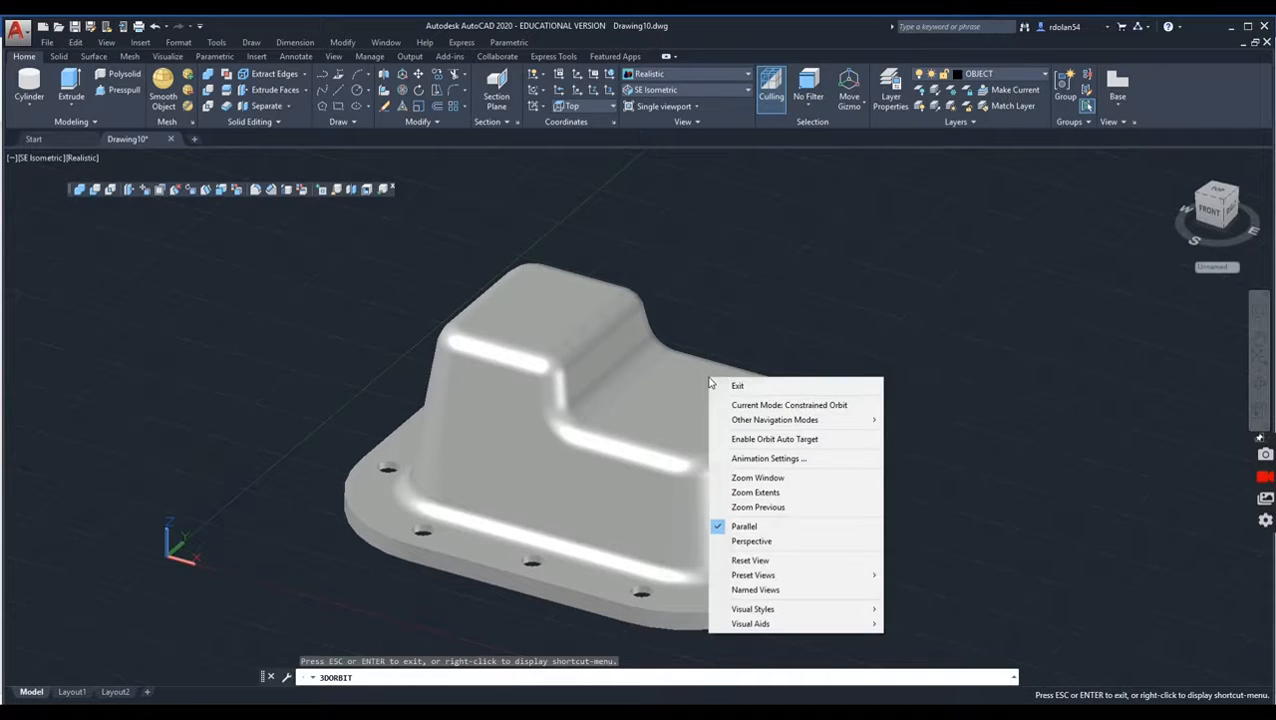
{"action": "left_click", "coordinate": [759, 389]}
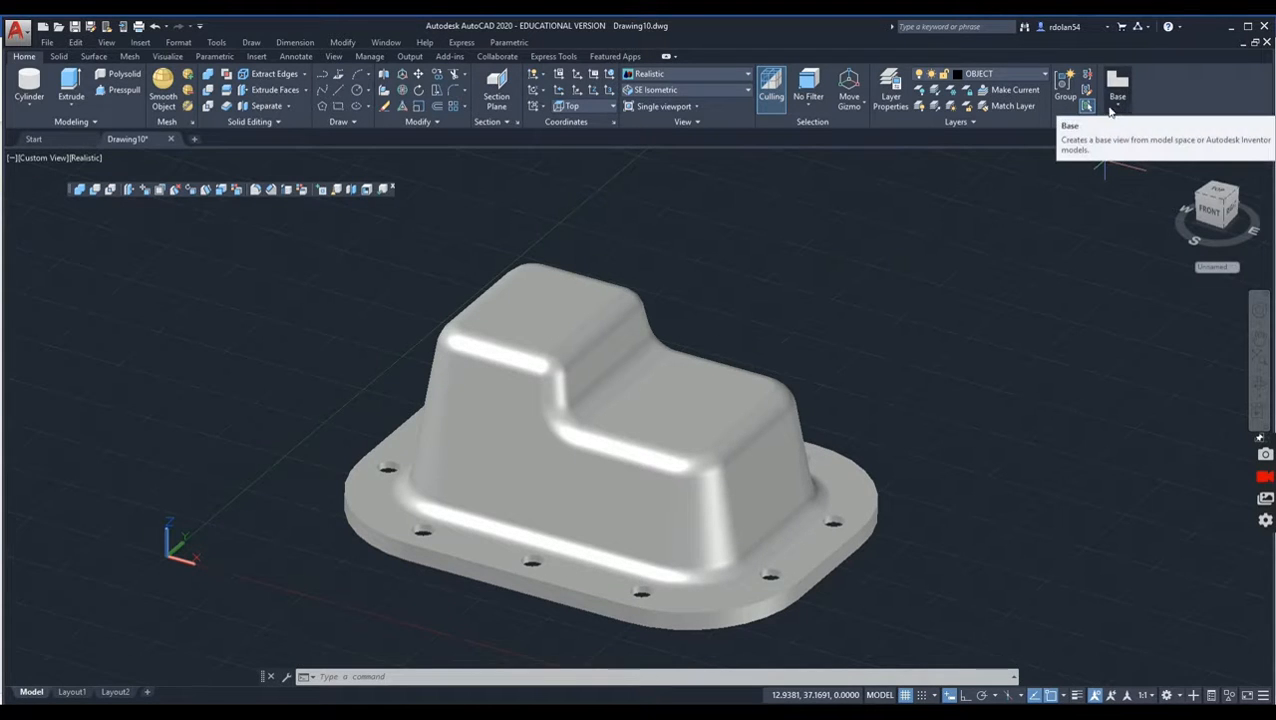
Step: Create a base view of the solid from model space on Layout1 with Bottom orientation, placed on the sheet's left half above the title block
{"action": "left_click", "coordinate": [1114, 105]}
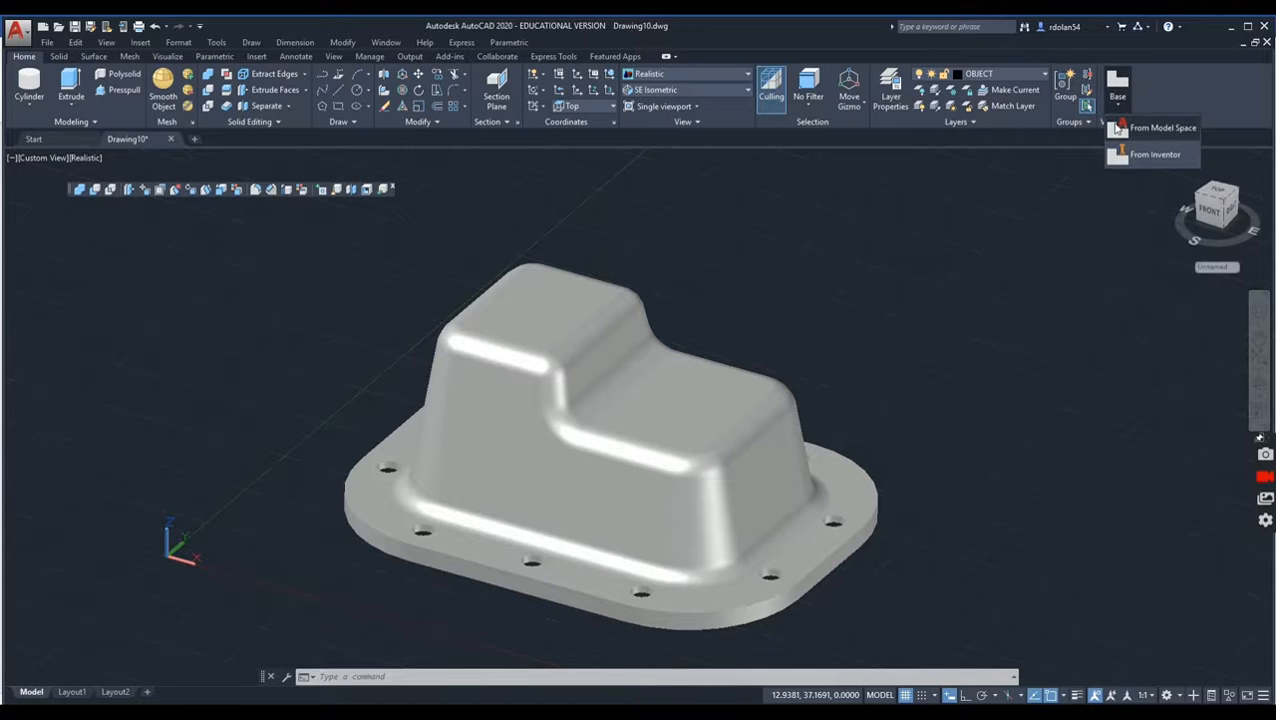
{"action": "left_click", "coordinate": [1117, 128]}
{"action": "left_click", "coordinate": [558, 403]}
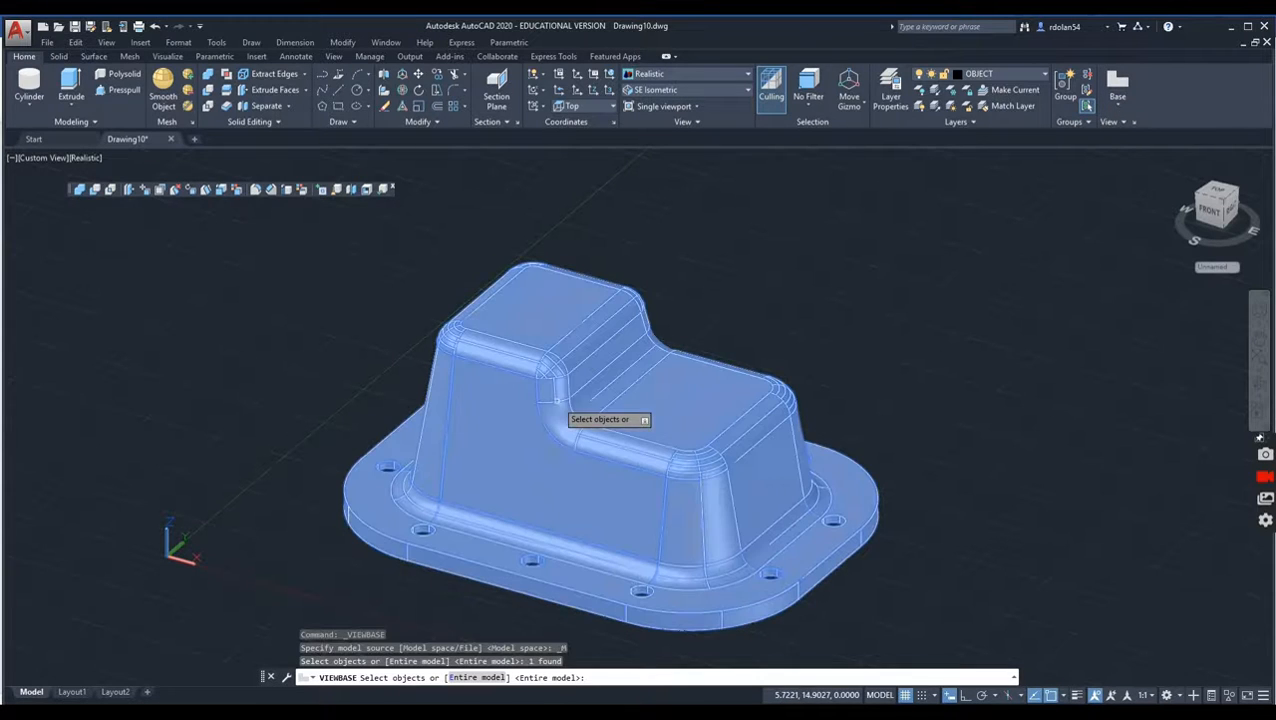
{"action": "key", "text": "Return"}
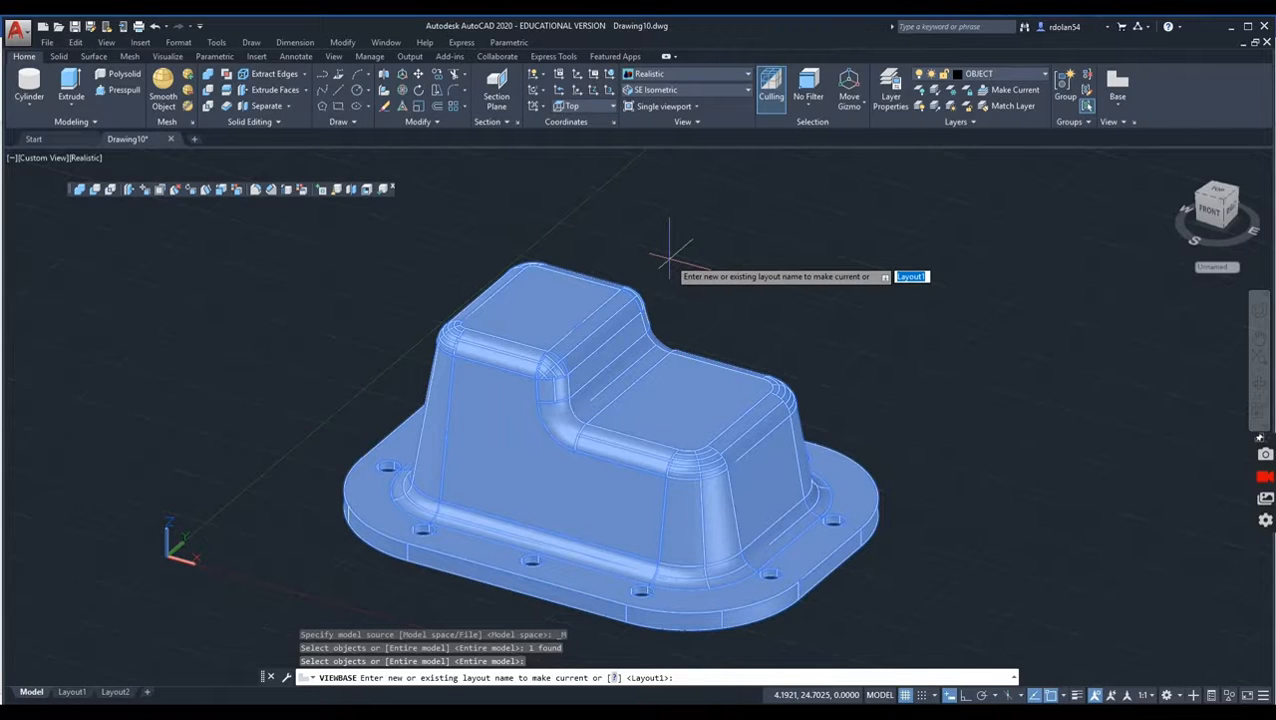
{"action": "key", "text": "Return"}
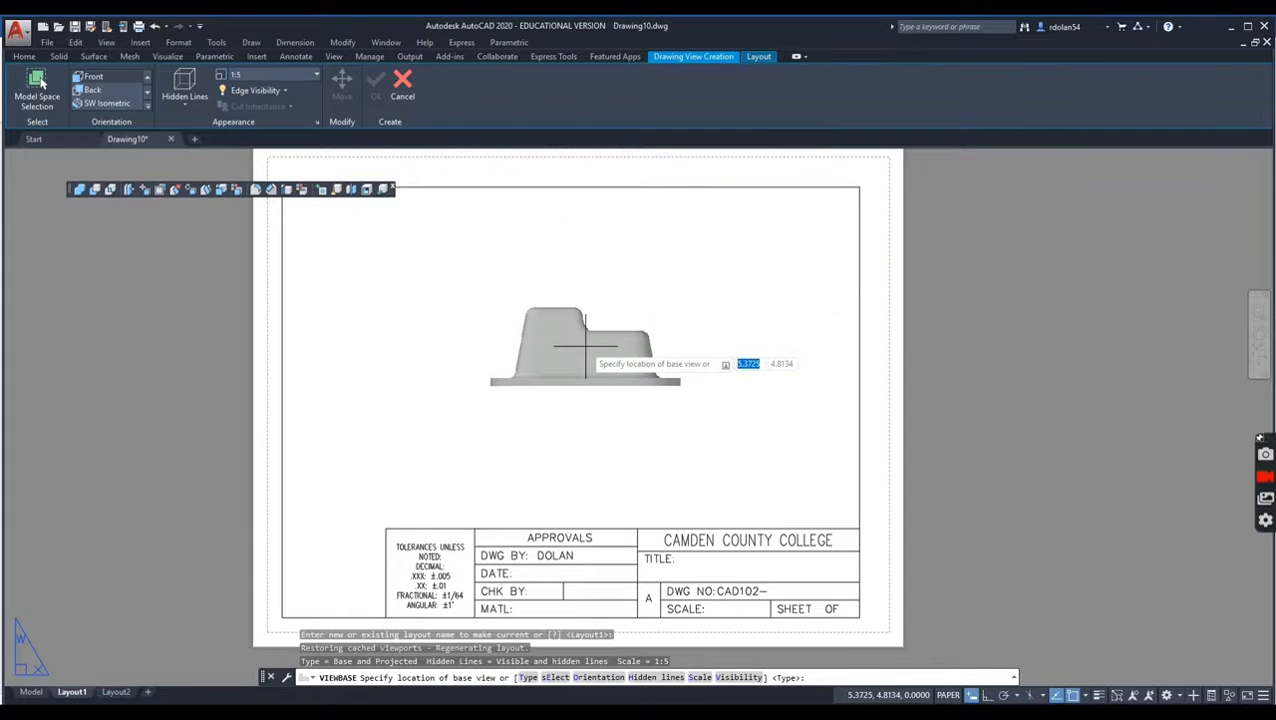
{"action": "left_click", "coordinate": [598, 677]}
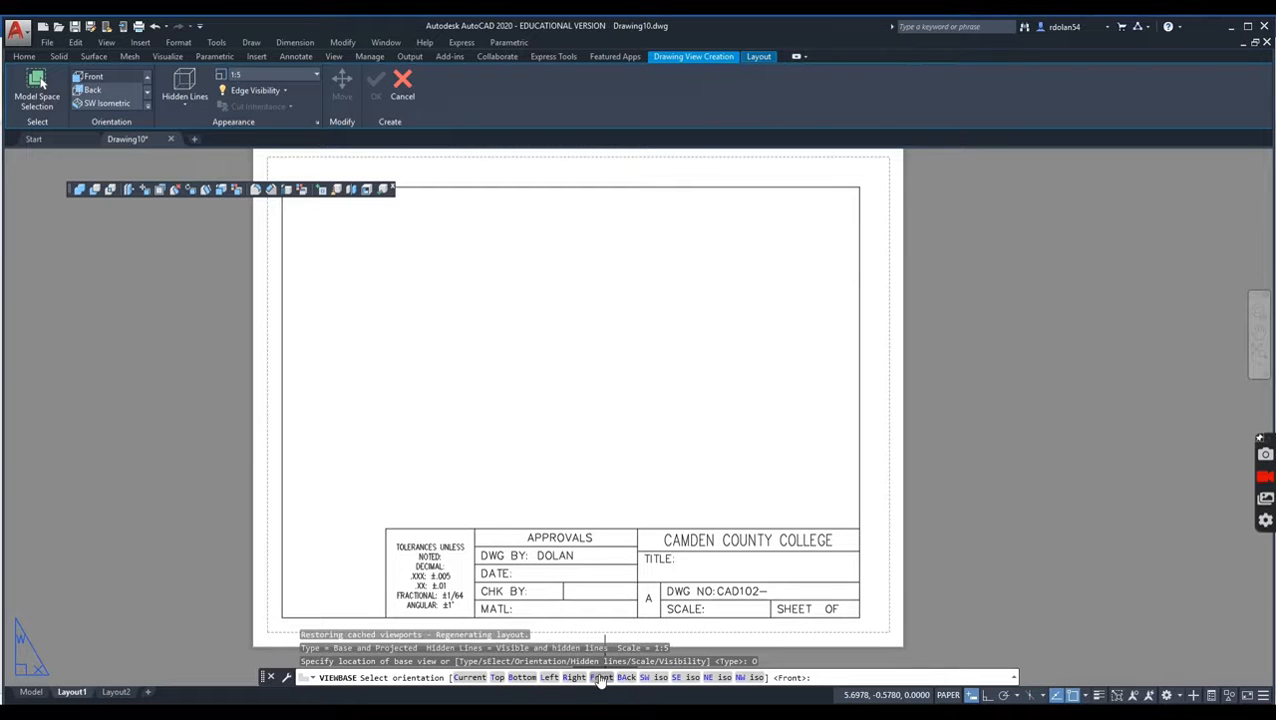
{"action": "key", "text": "Down"}
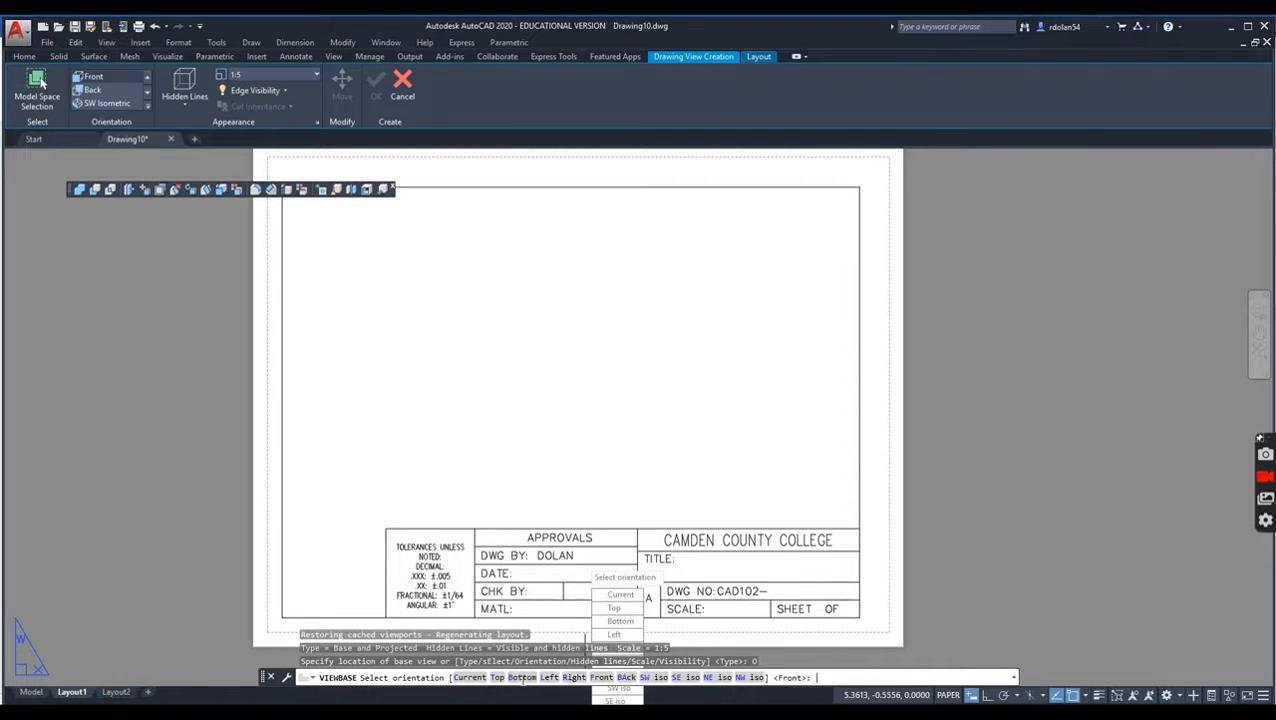
{"action": "left_click", "coordinate": [521, 679]}
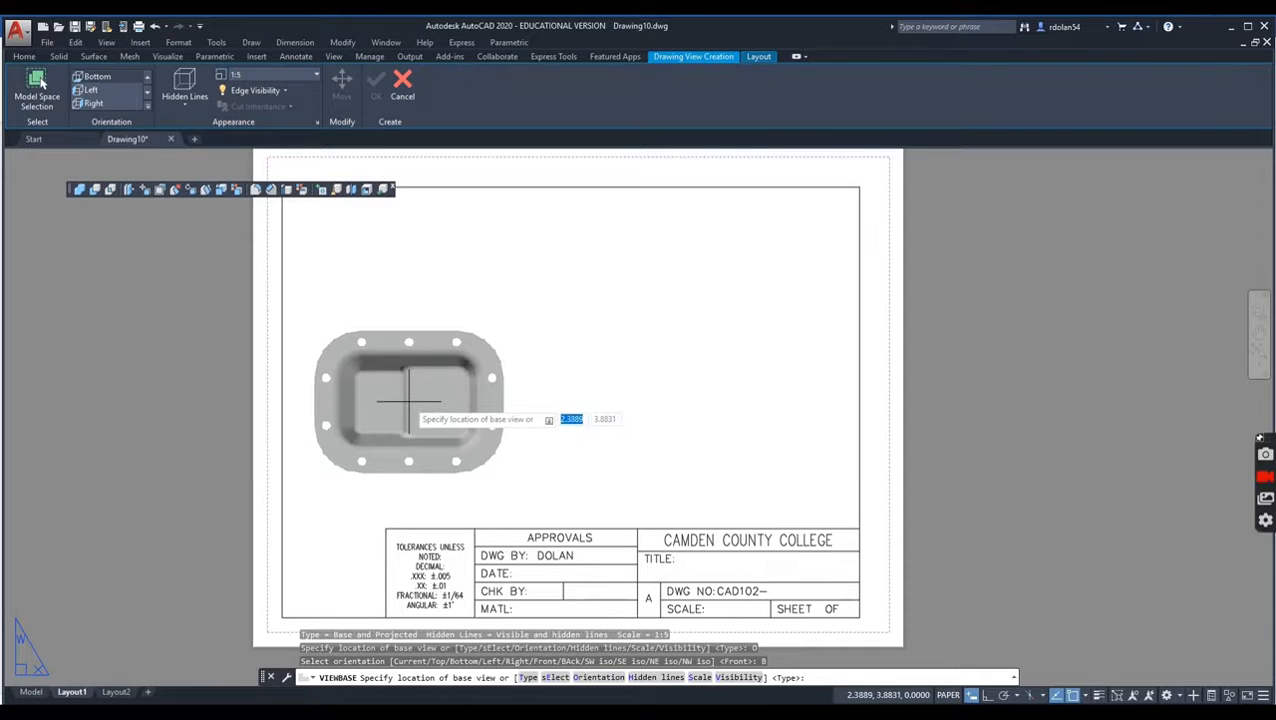
{"action": "left_click", "coordinate": [409, 412]}
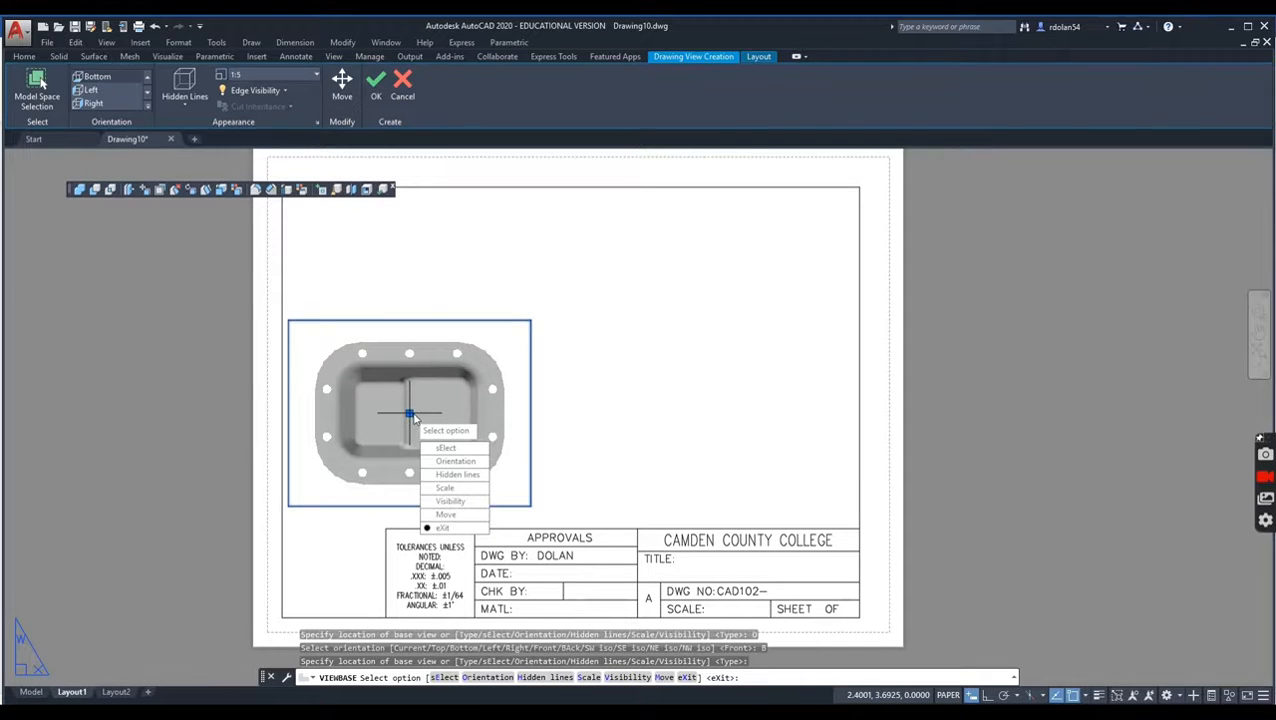
{"action": "key", "text": "Return"}
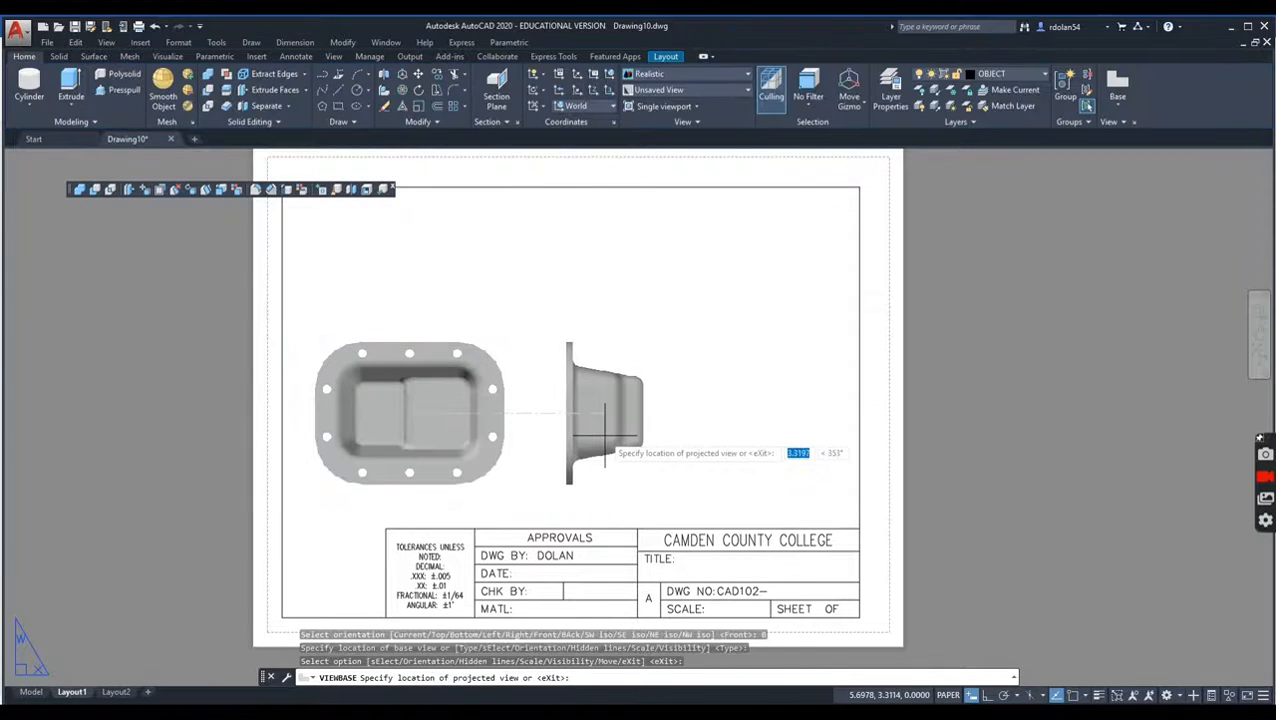
Step: Place a projected side view right of the base view and an isometric view in the sheet's upper right, and finish the views
{"action": "left_click", "coordinate": [607, 432]}
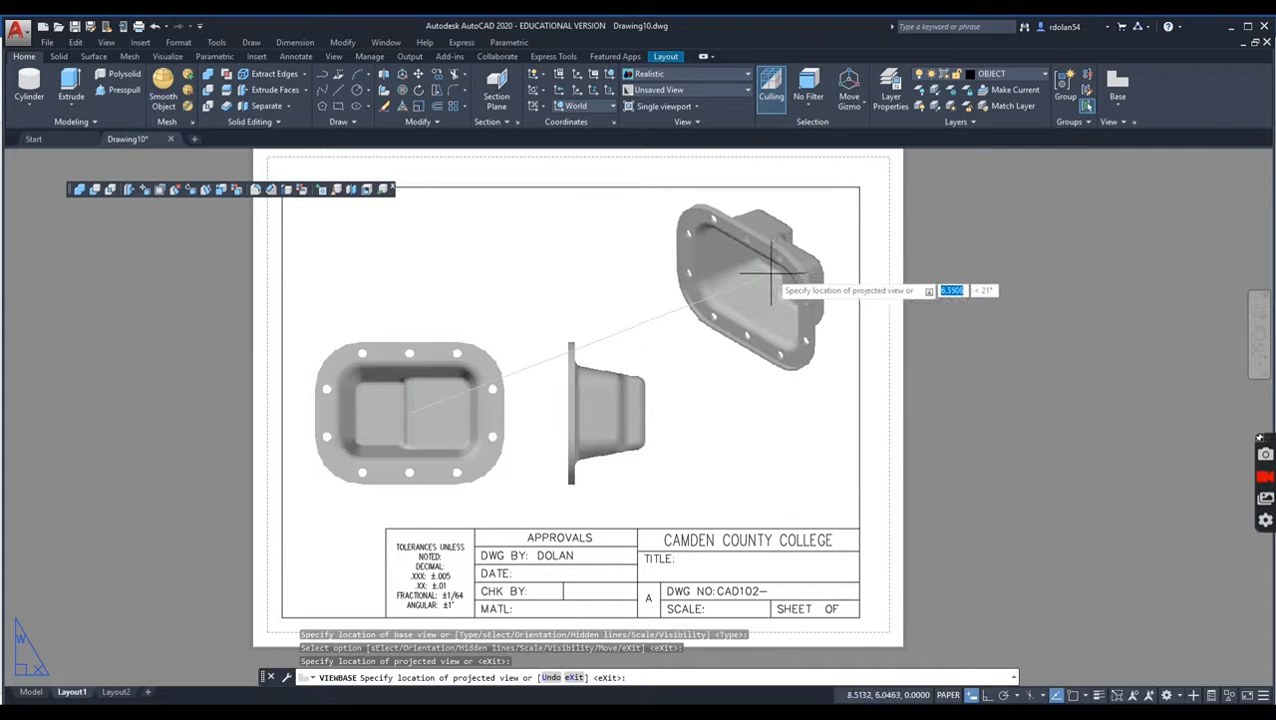
{"action": "left_click", "coordinate": [752, 292]}
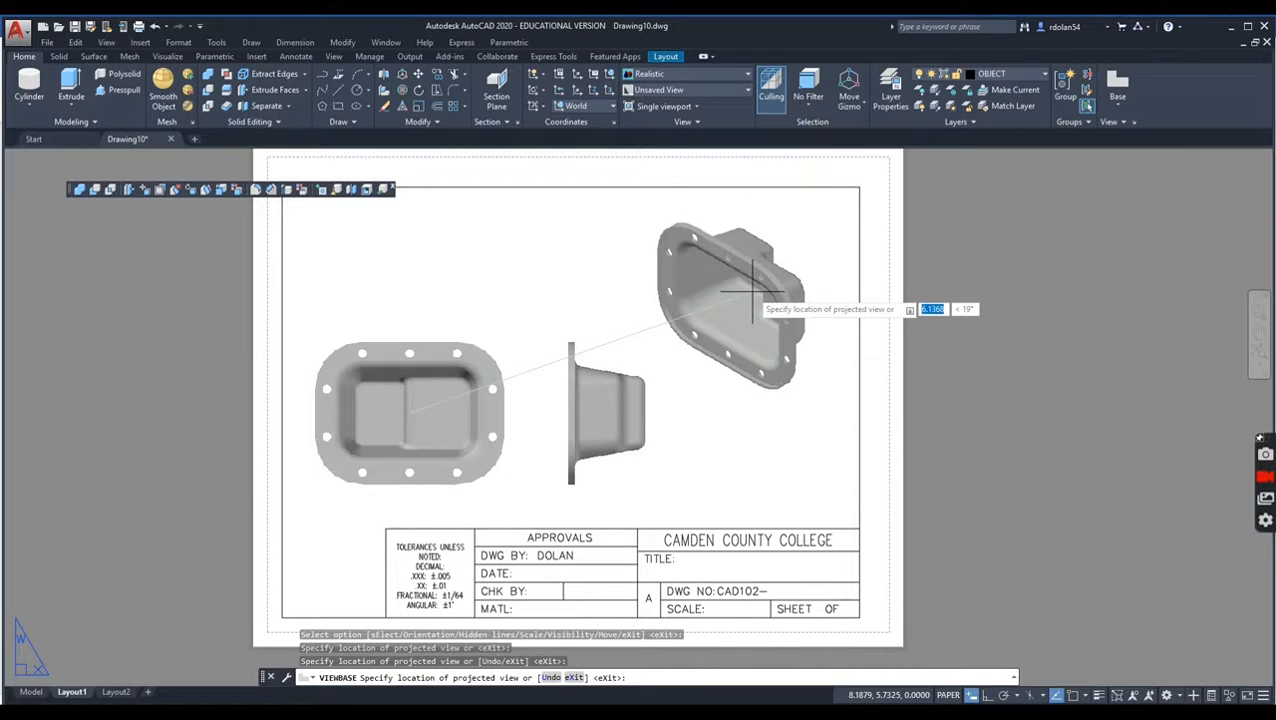
{"action": "key", "text": "Return"}
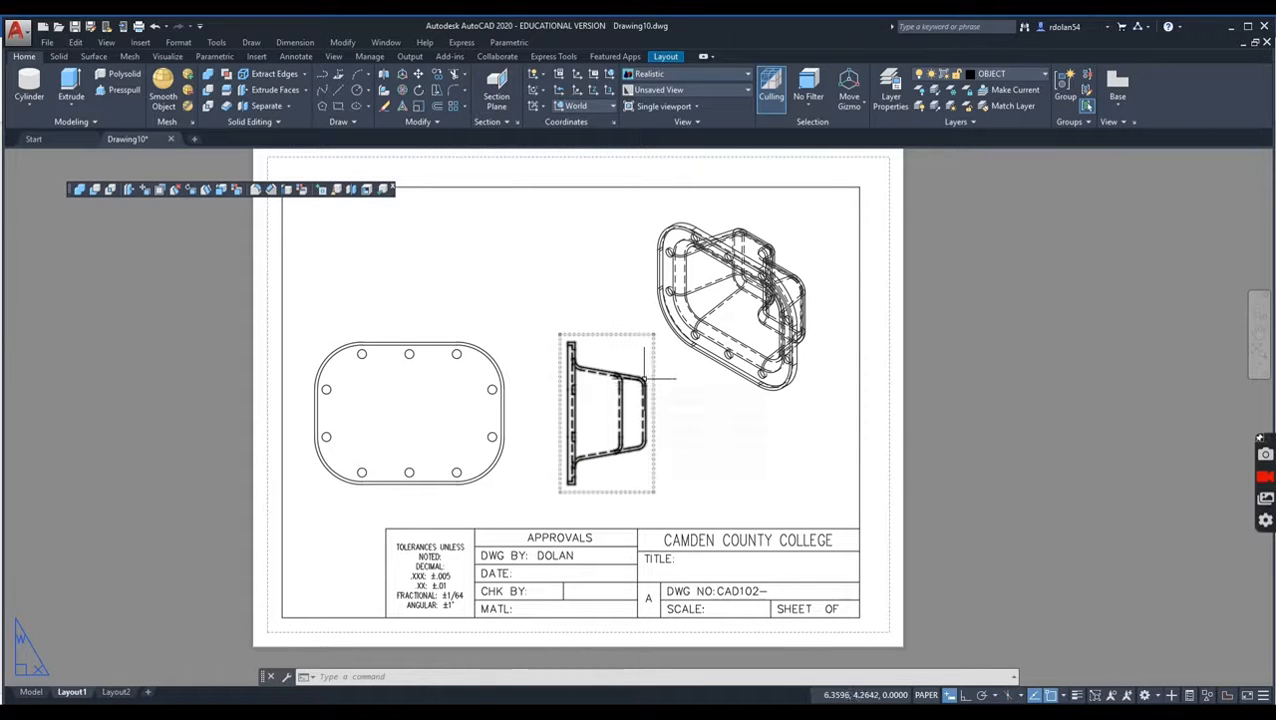
Step: Edit the base view to show tangent edges and use the Visible lines style, then finish the view edit
{"action": "double_click", "coordinate": [401, 492]}
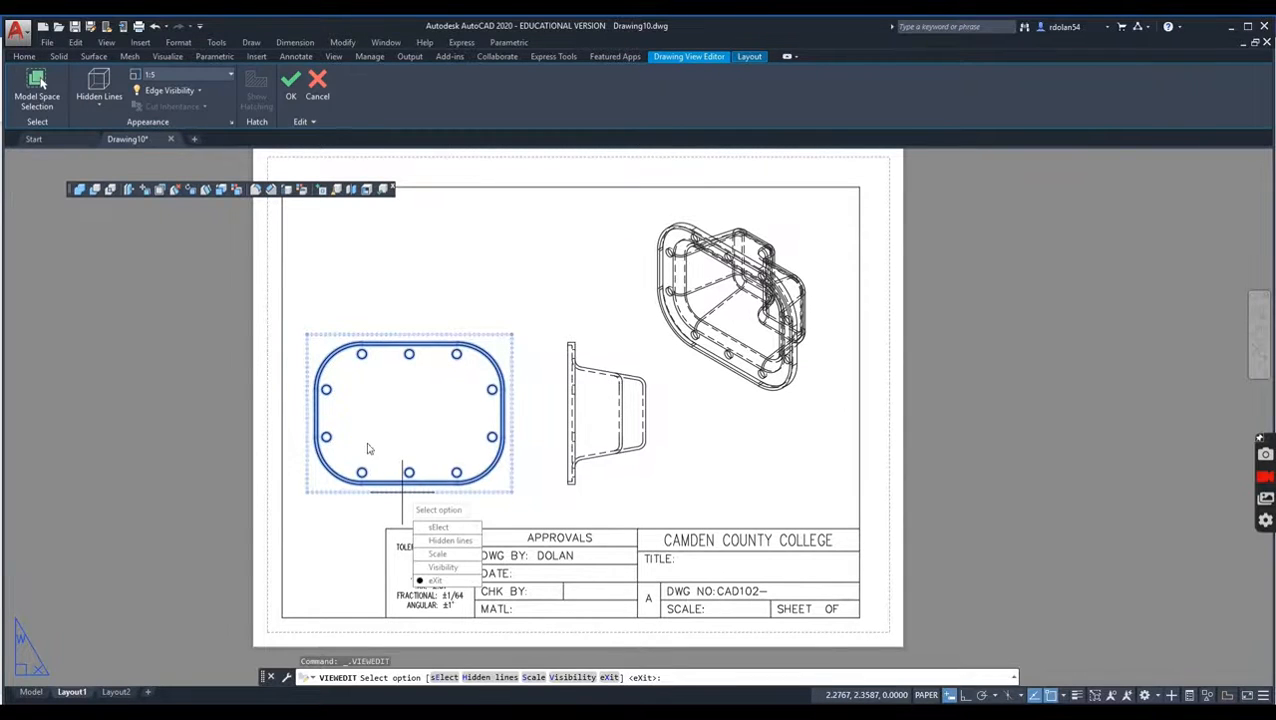
{"action": "left_click", "coordinate": [193, 90]}
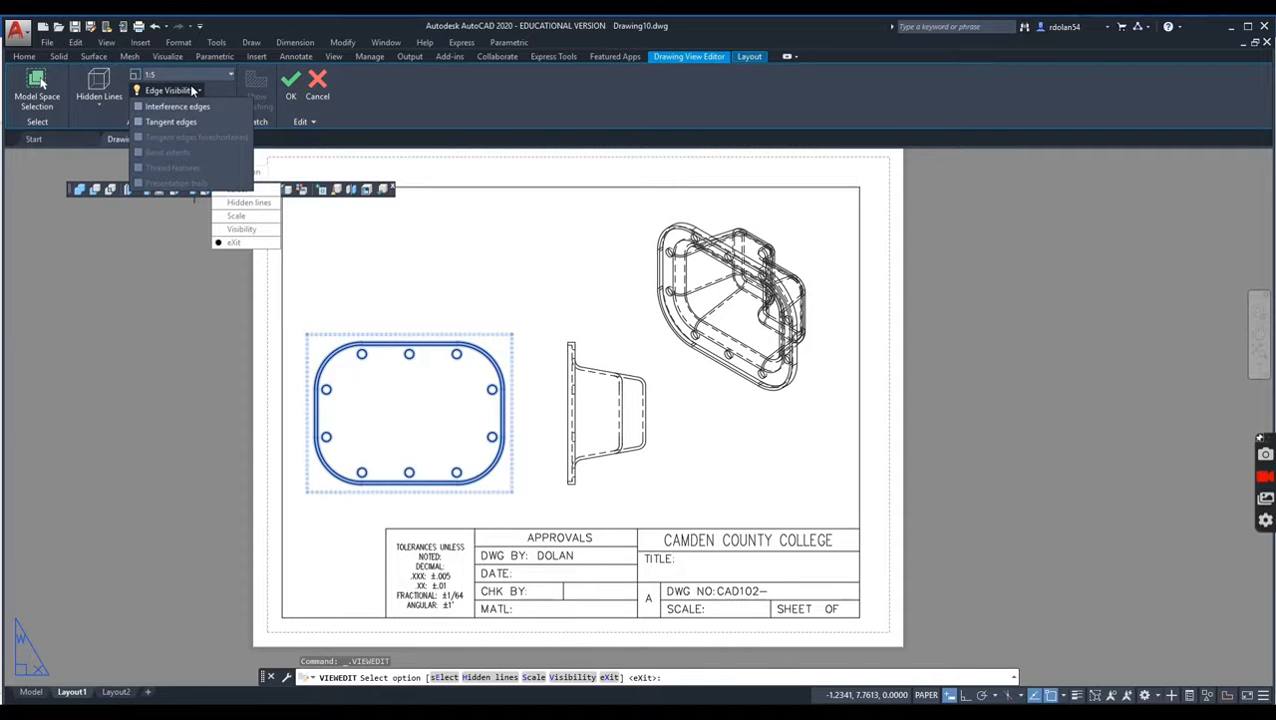
{"action": "left_click", "coordinate": [139, 122]}
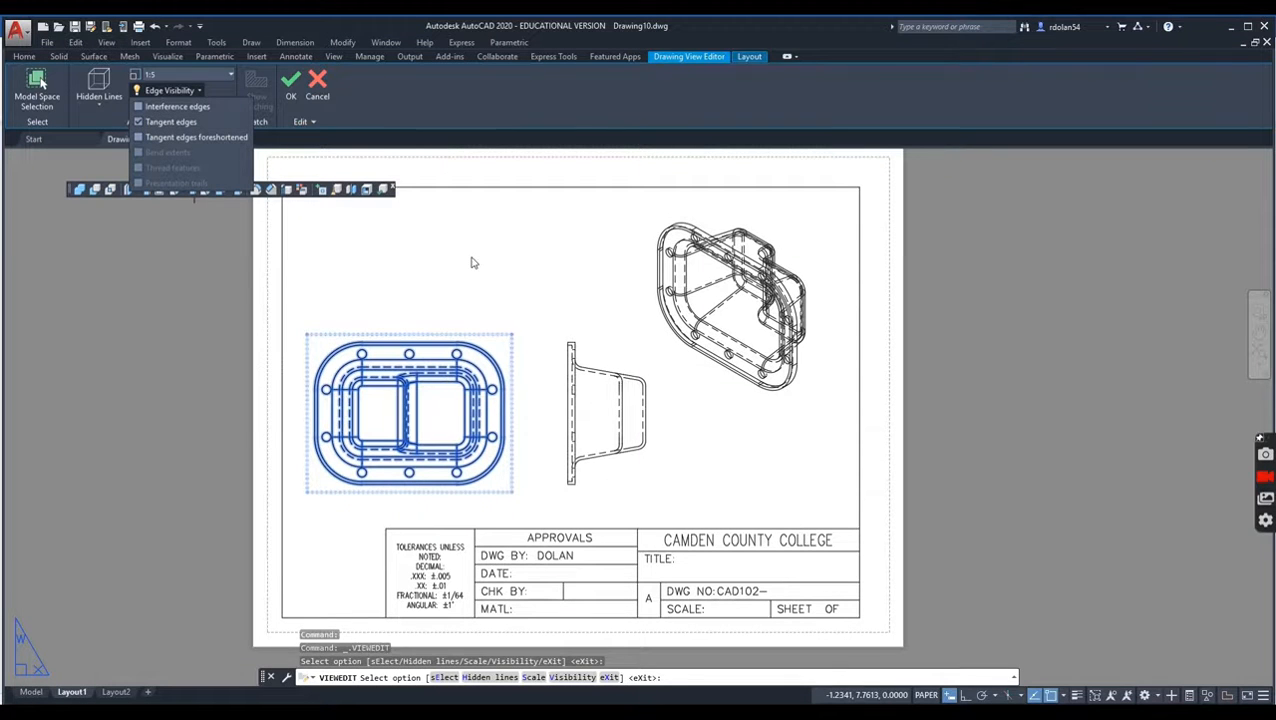
{"action": "left_click", "coordinate": [101, 106]}
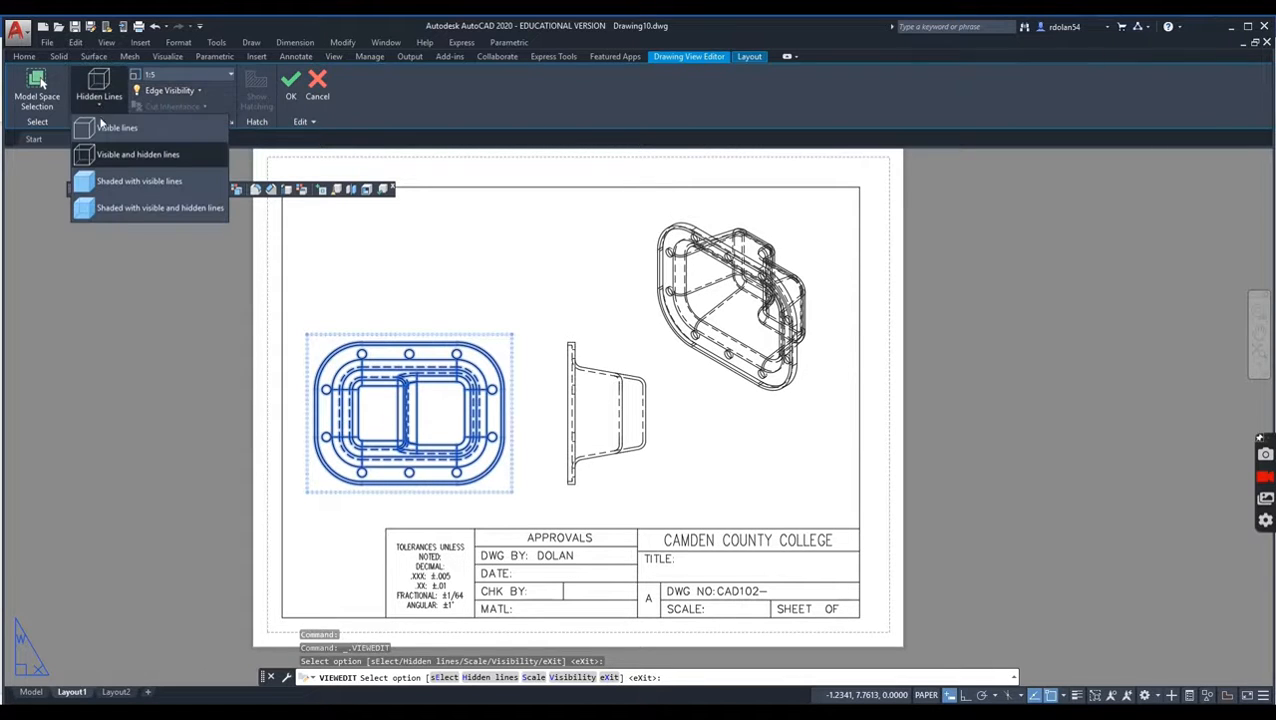
{"action": "left_click", "coordinate": [104, 128]}
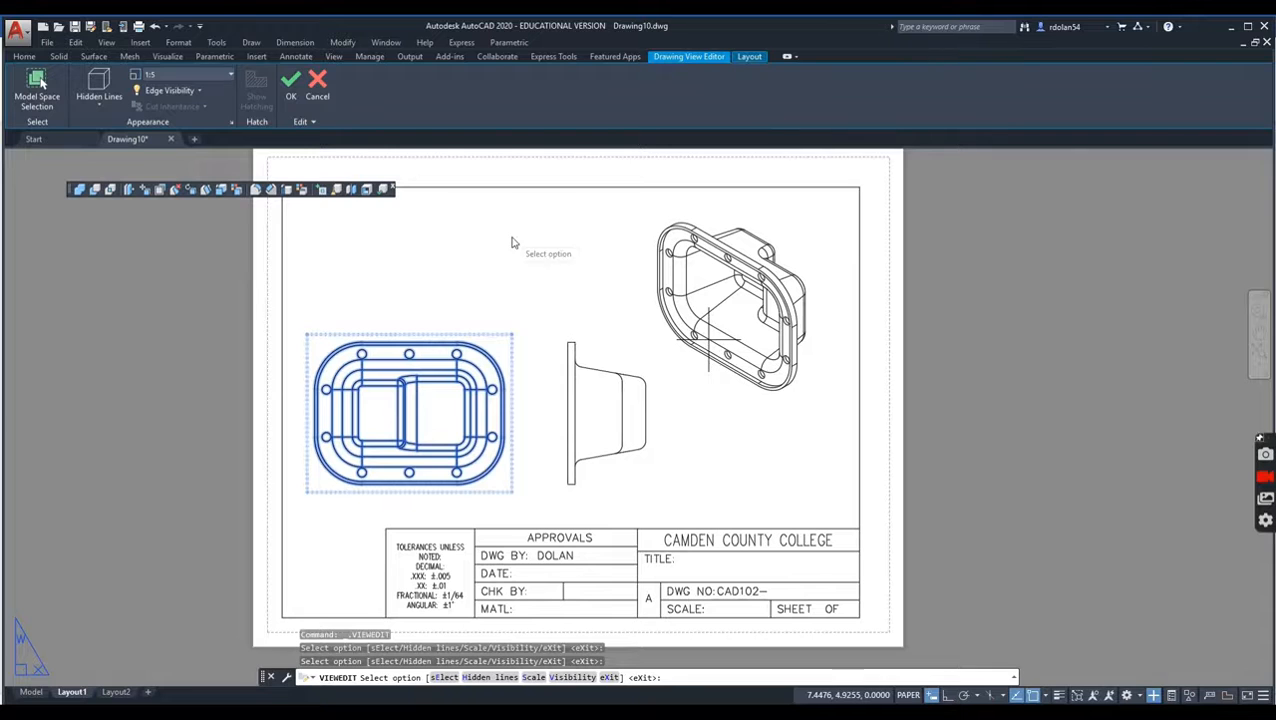
{"action": "key", "text": "Escape"}
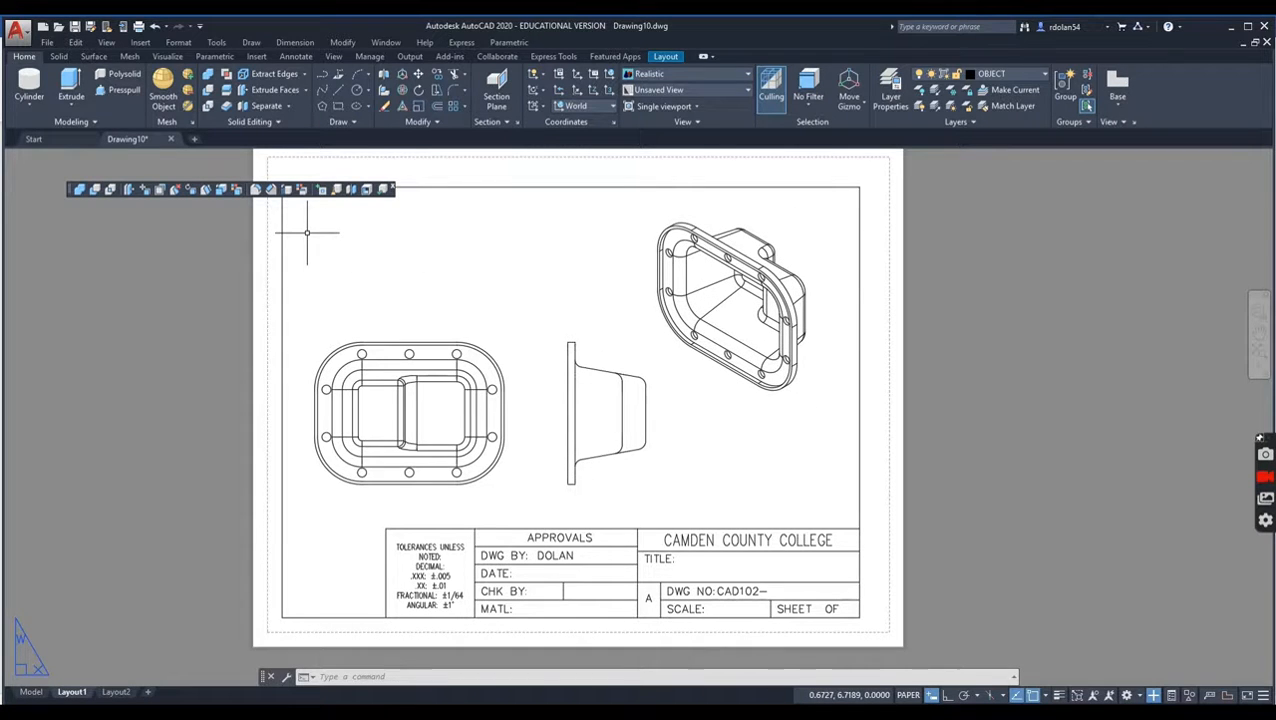
Step: Delete the base view, the projected side view and the isometric view from Layout1
{"action": "left_click", "coordinate": [387, 392]}
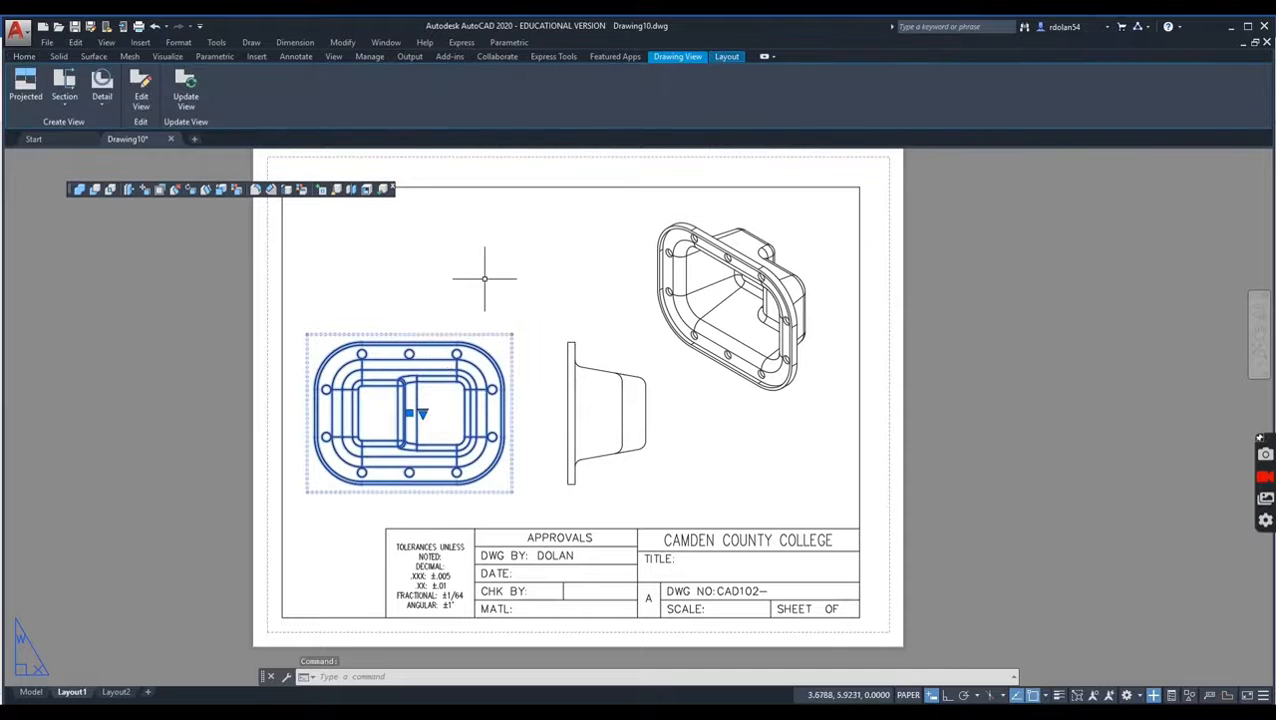
{"action": "key", "text": "Delete"}
{"action": "left_click", "coordinate": [608, 395]}
{"action": "key", "text": "Delete"}
{"action": "left_click", "coordinate": [745, 318]}
{"action": "key", "text": "Delete"}
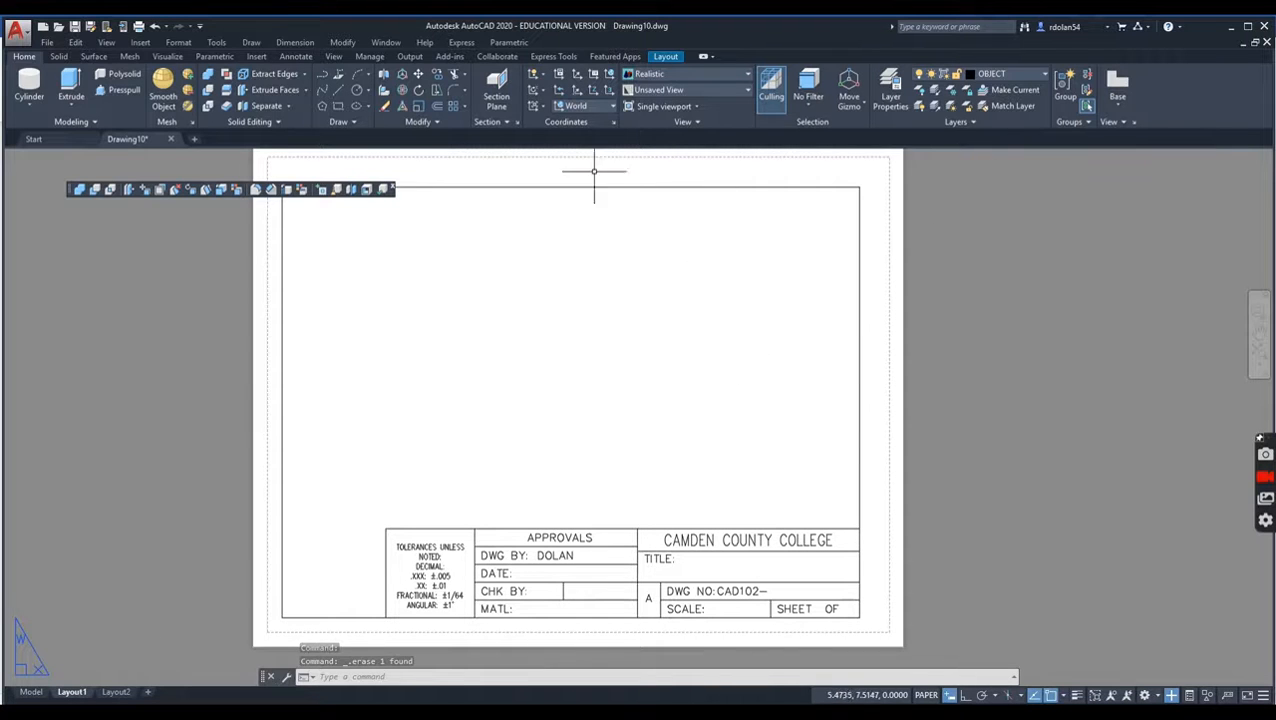
Step: Create a rectangular layout viewport spanning the title block border from its lower-left to its upper-right corner
{"action": "left_click", "coordinate": [662, 58]}
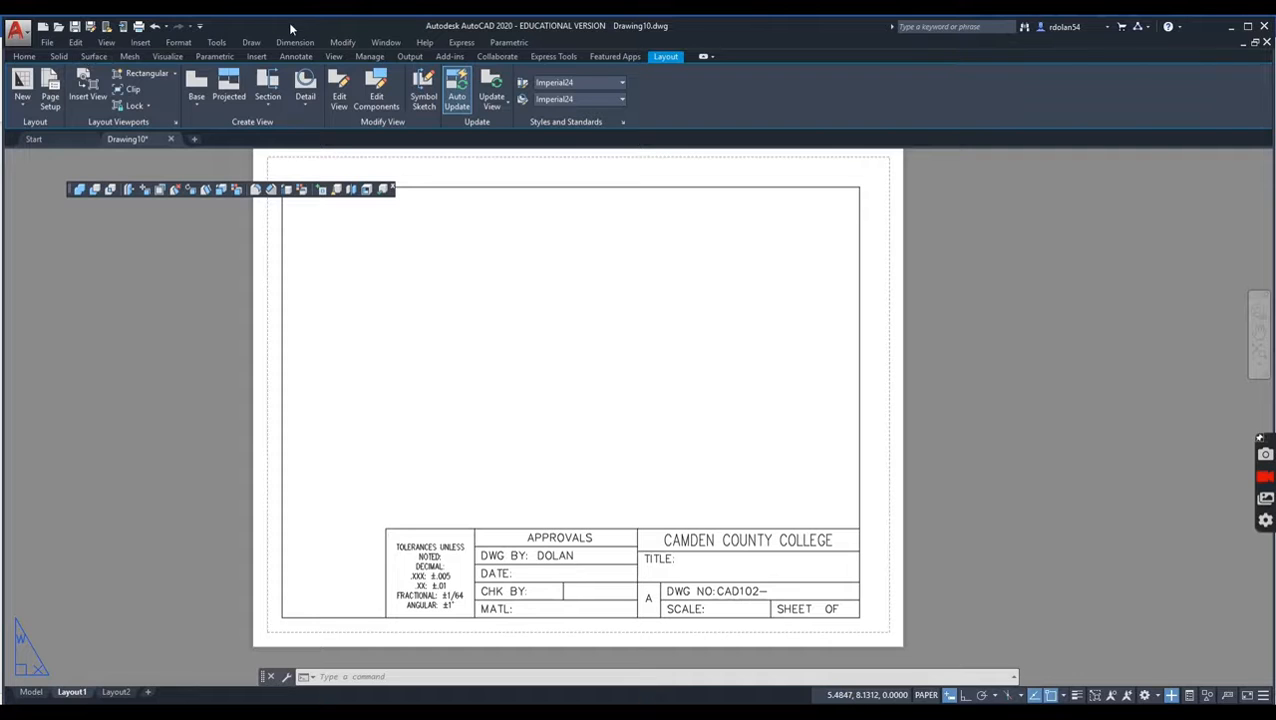
{"action": "left_click", "coordinate": [138, 82]}
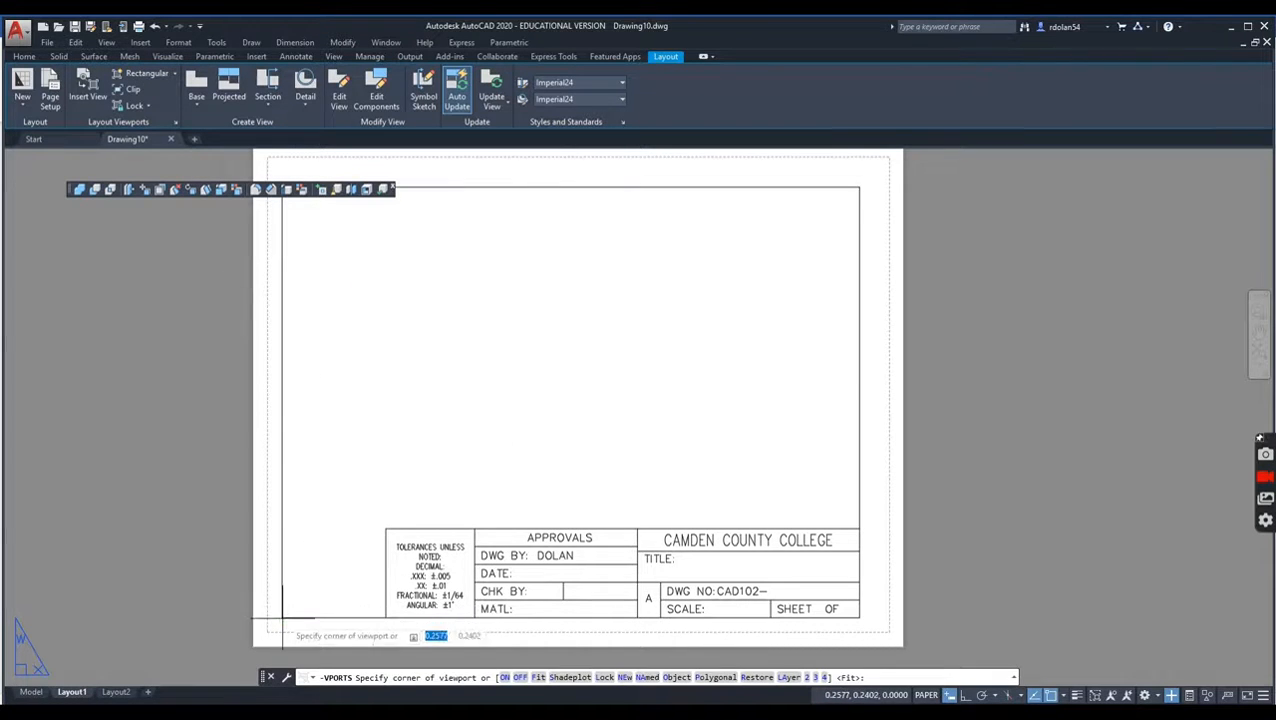
{"action": "left_click", "coordinate": [282, 617]}
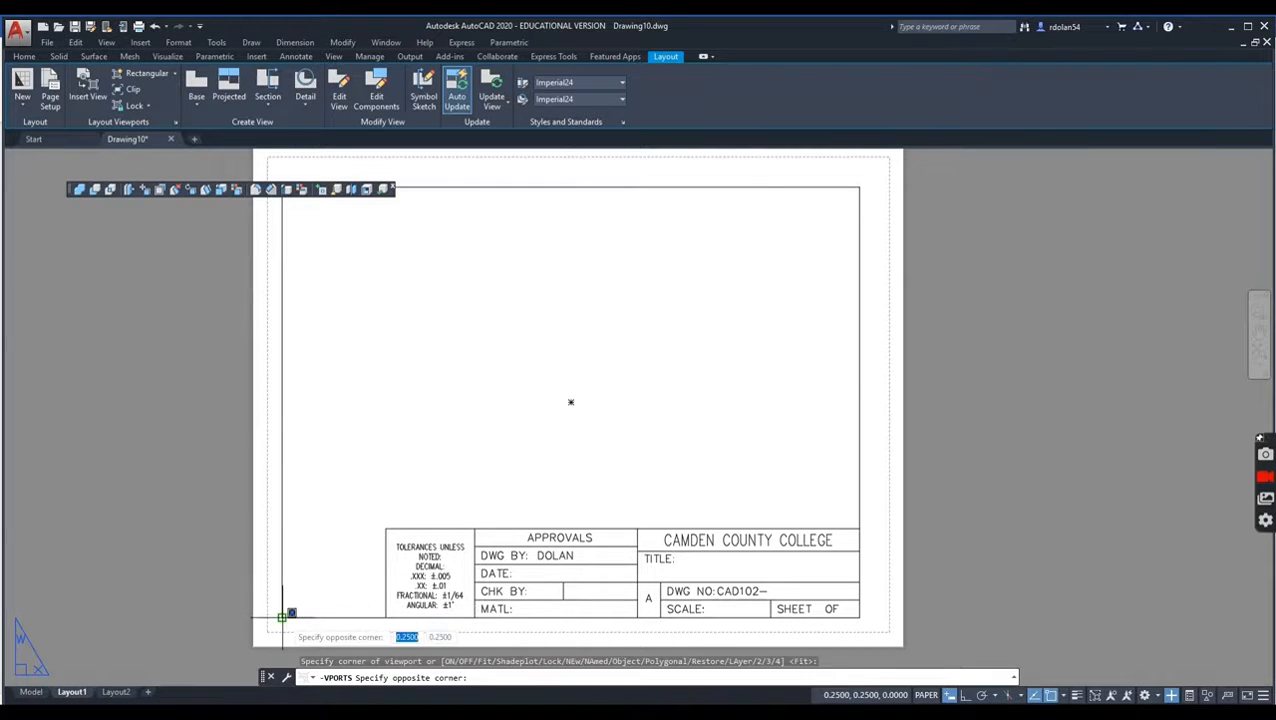
{"action": "left_click", "coordinate": [857, 186]}
Step: Activate the new viewport's model space, shift the solid clear above the title block, and turn off the grid
{"action": "mouse_move", "coordinate": [579, 393]}
{"action": "middle_mouse_down"}
{"action": "mouse_move", "coordinate": [593, 337]}
{"action": "mouse_move", "coordinate": [576, 394]}
{"action": "middle_mouse_up"}
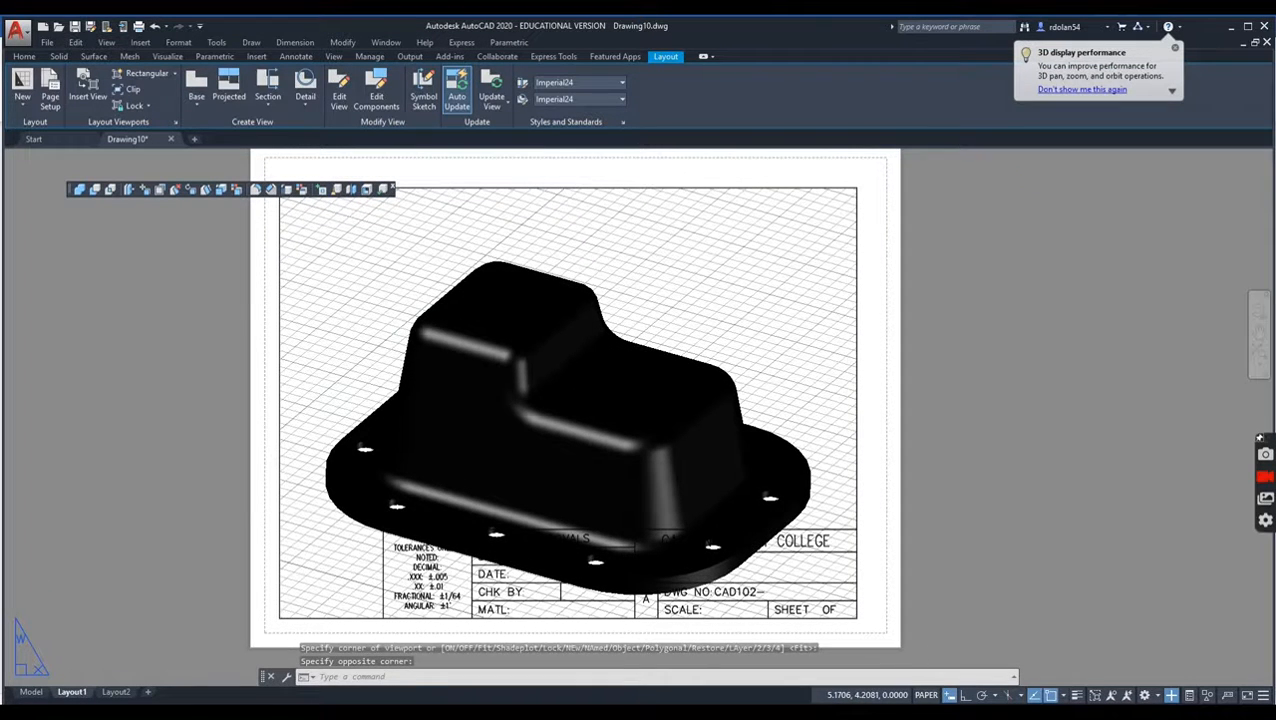
{"action": "double_click", "coordinate": [586, 362]}
{"action": "middle_click_drag", "start_coordinate": [547, 428], "coordinate": [557, 391]}
{"action": "left_click", "coordinate": [717, 285]}
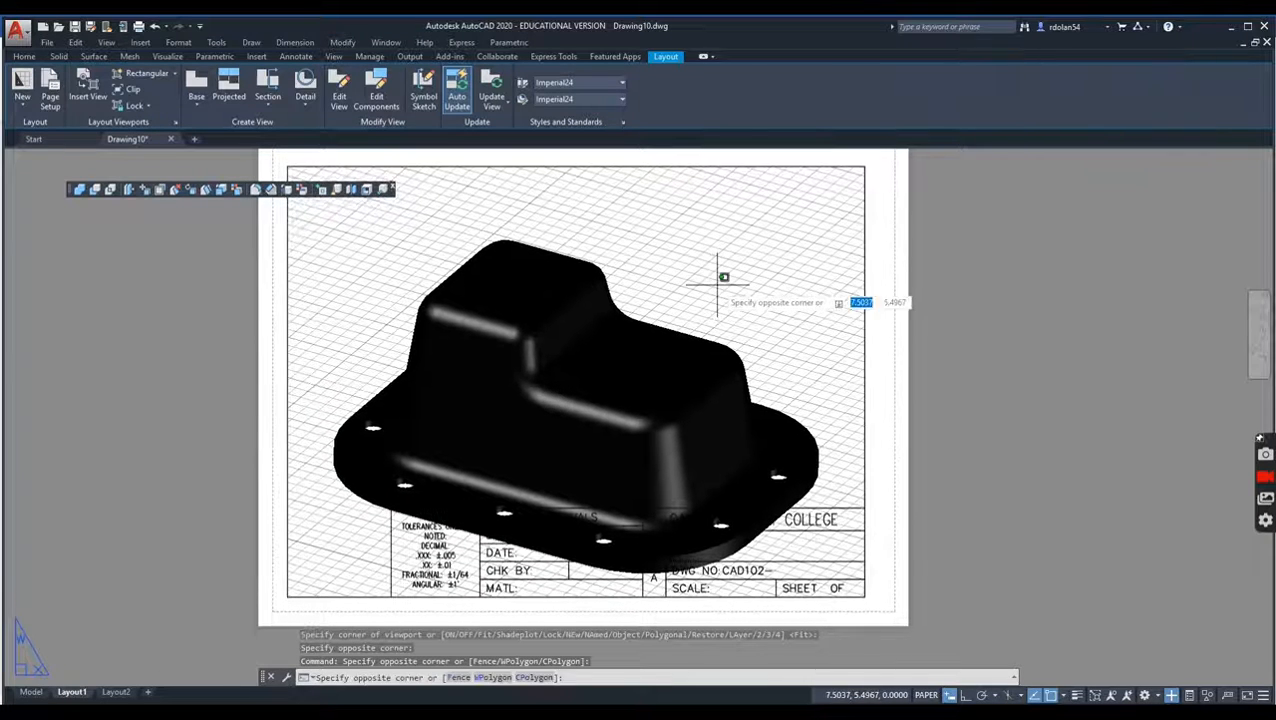
{"action": "key", "text": "Escape"}
{"action": "double_click", "coordinate": [717, 285]}
{"action": "mouse_move", "coordinate": [566, 402]}
{"action": "middle_mouse_down", "text": "shift"}
{"action": "mouse_move", "coordinate": [578, 353]}
{"action": "mouse_move", "coordinate": [567, 326]}
{"action": "middle_mouse_up", "text": "shift"}
{"action": "left_click", "coordinate": [810, 694]}
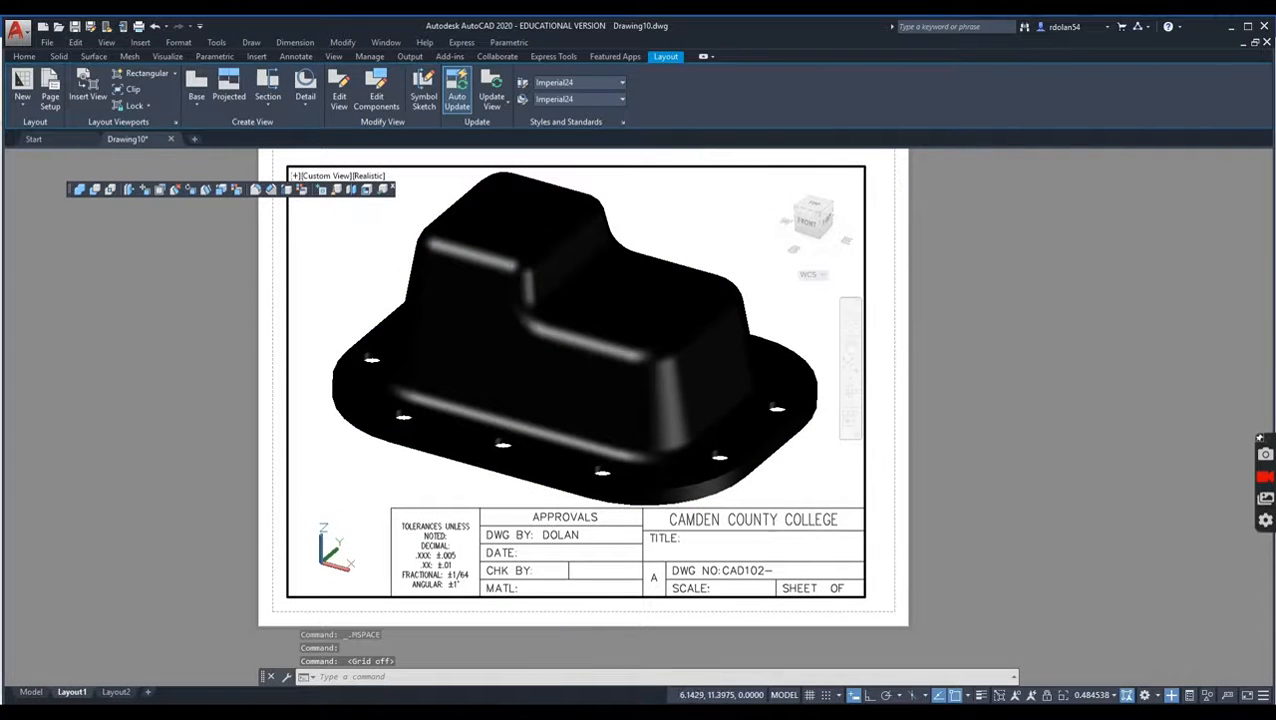
Step: Free-orbit the solid in the viewport to expose its hollow underside, position it above the title block, and return to paper space
{"action": "left_click", "coordinate": [850, 401]}
{"action": "left_click", "coordinate": [900, 429]}
{"action": "left_click_drag", "start_coordinate": [568, 422], "coordinate": [592, 263]}
{"action": "left_click_drag", "start_coordinate": [500, 398], "coordinate": [624, 212]}
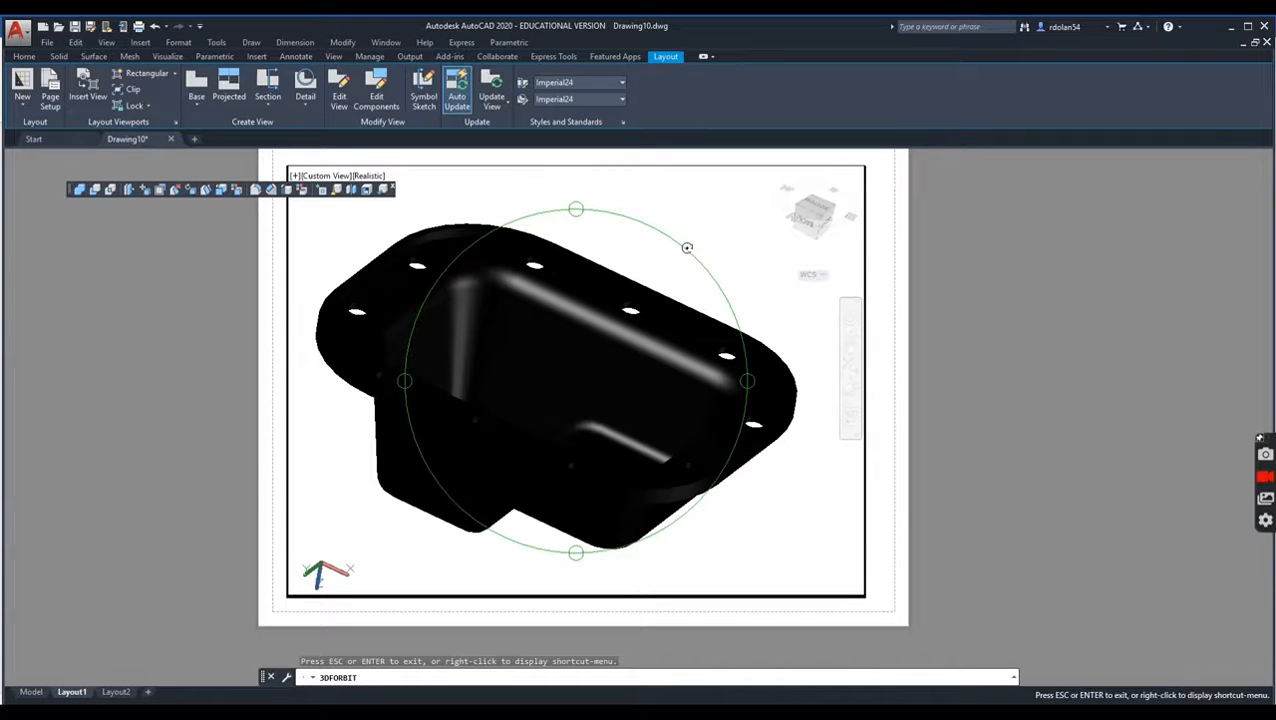
{"action": "key", "text": "Escape"}
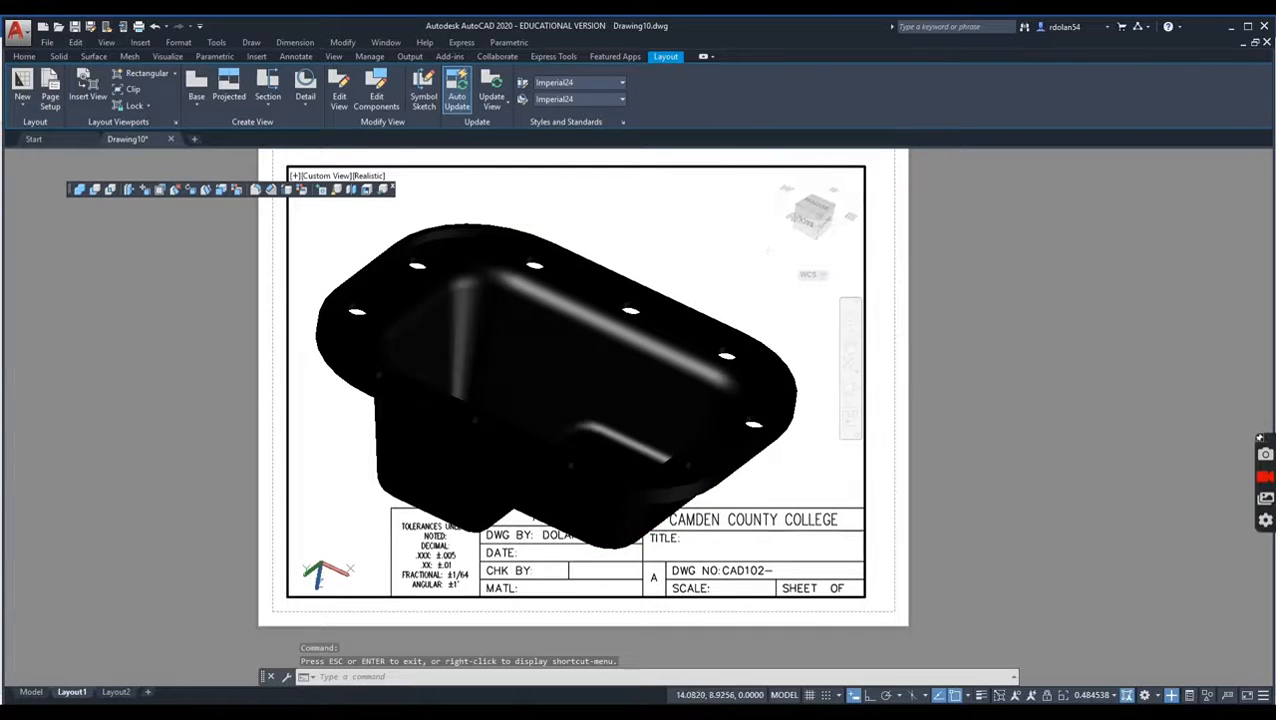
{"action": "middle_click_drag", "start_coordinate": [645, 392], "coordinate": [649, 339]}
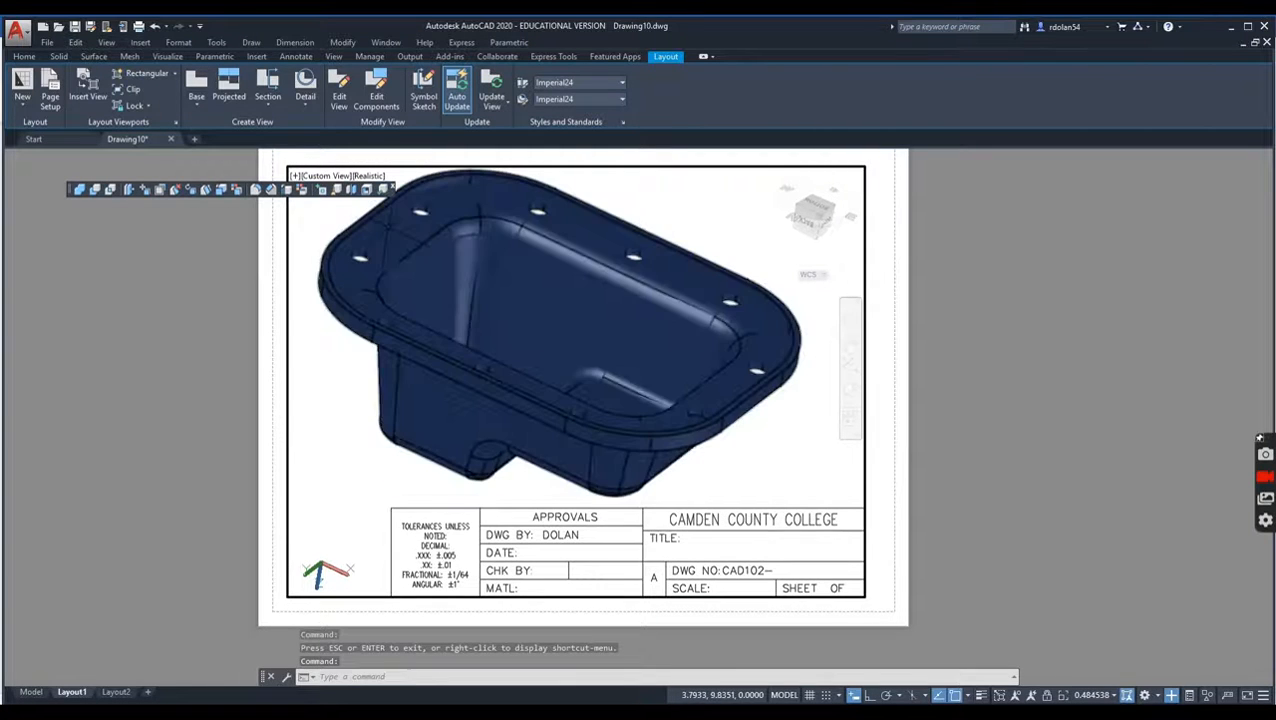
{"action": "double_click", "coordinate": [266, 287]}
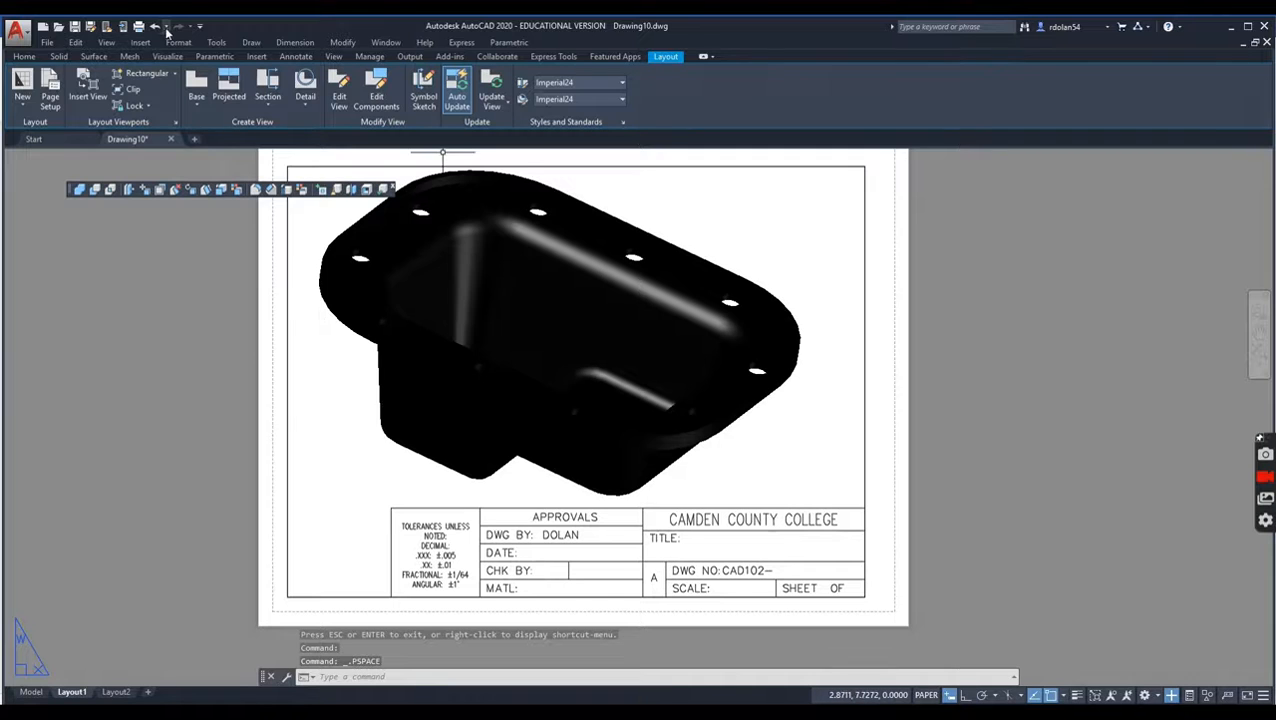
Step: Change the OBJECT layer's color to index color 9
{"action": "left_click", "coordinate": [30, 57]}
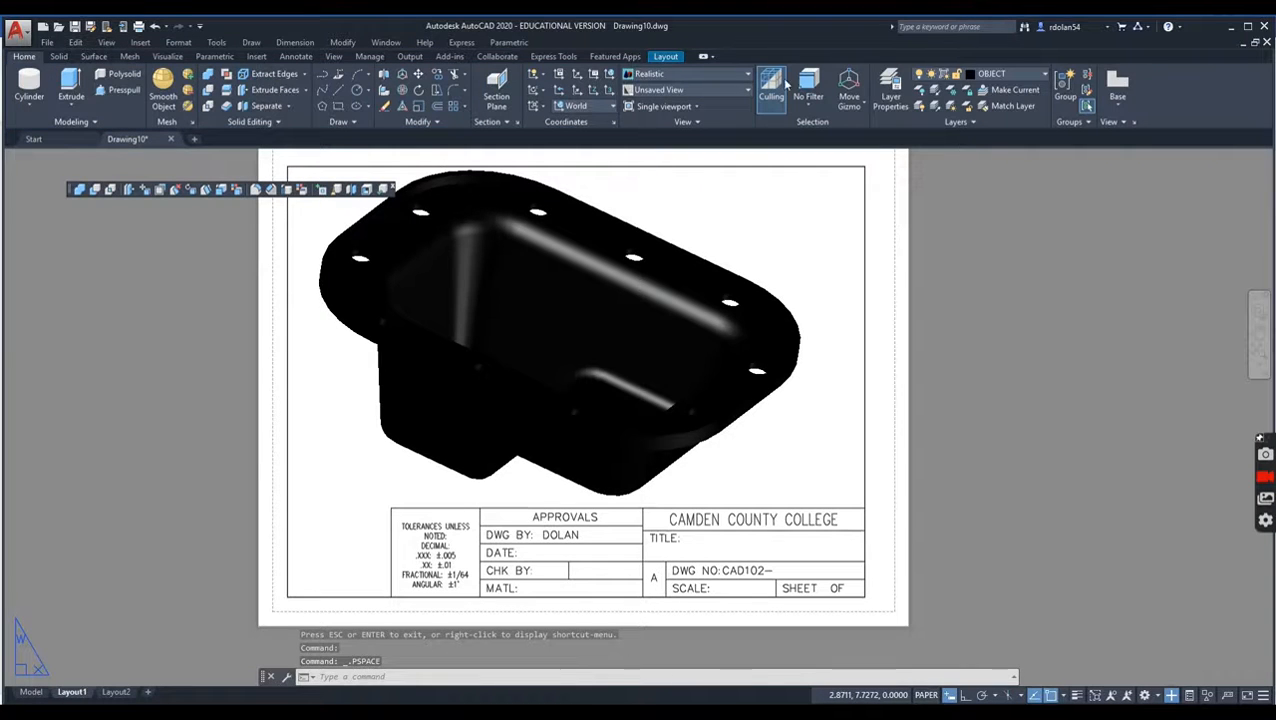
{"action": "left_click", "coordinate": [1026, 80]}
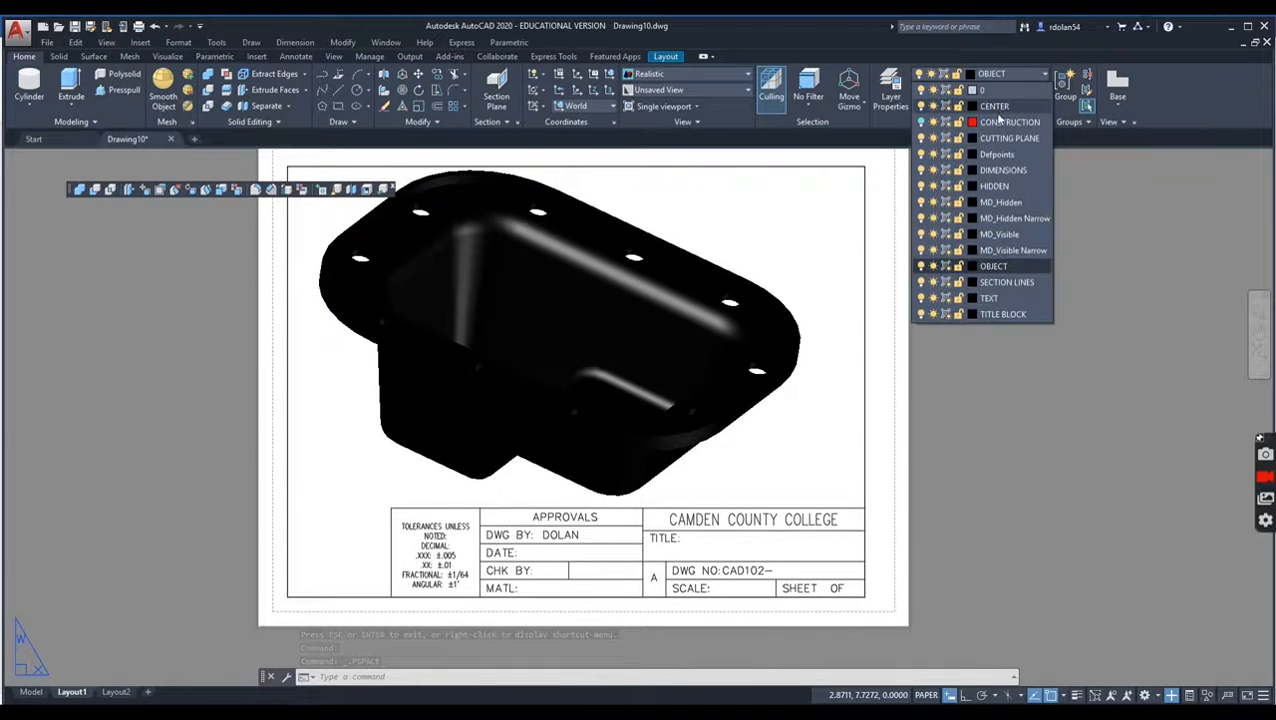
{"action": "left_click", "coordinate": [971, 266]}
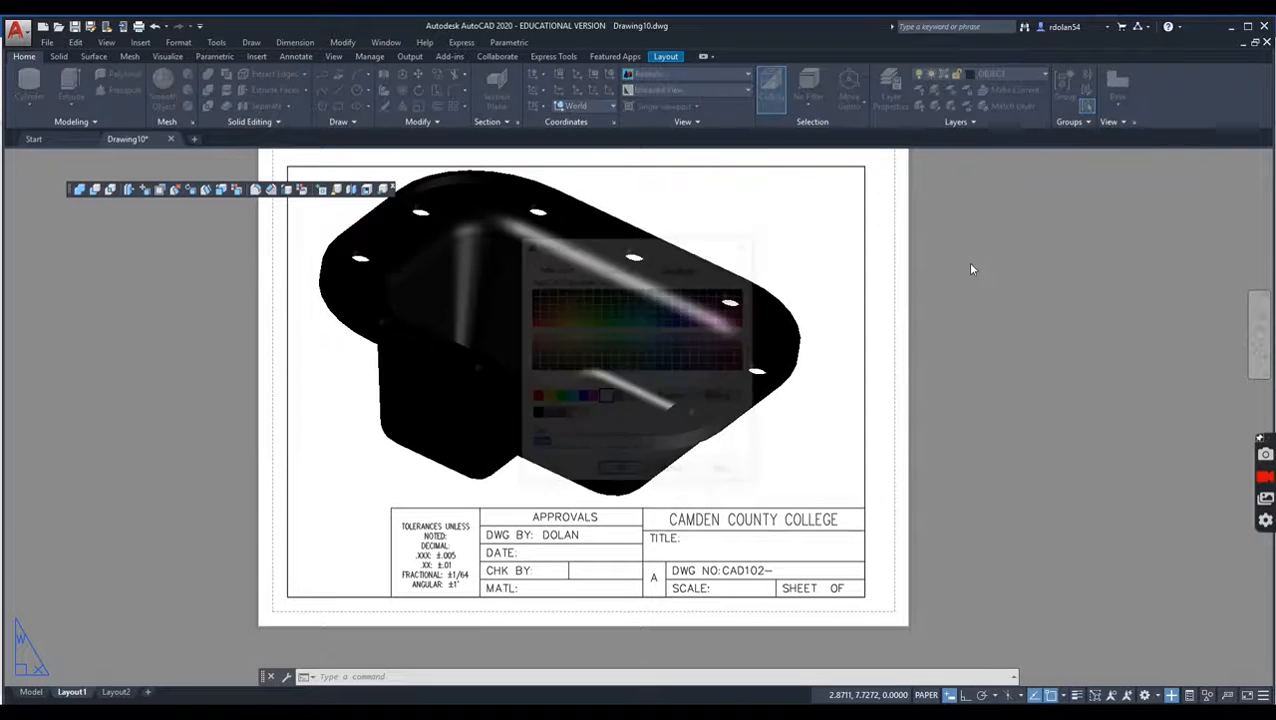
{"action": "left_click", "coordinate": [633, 399]}
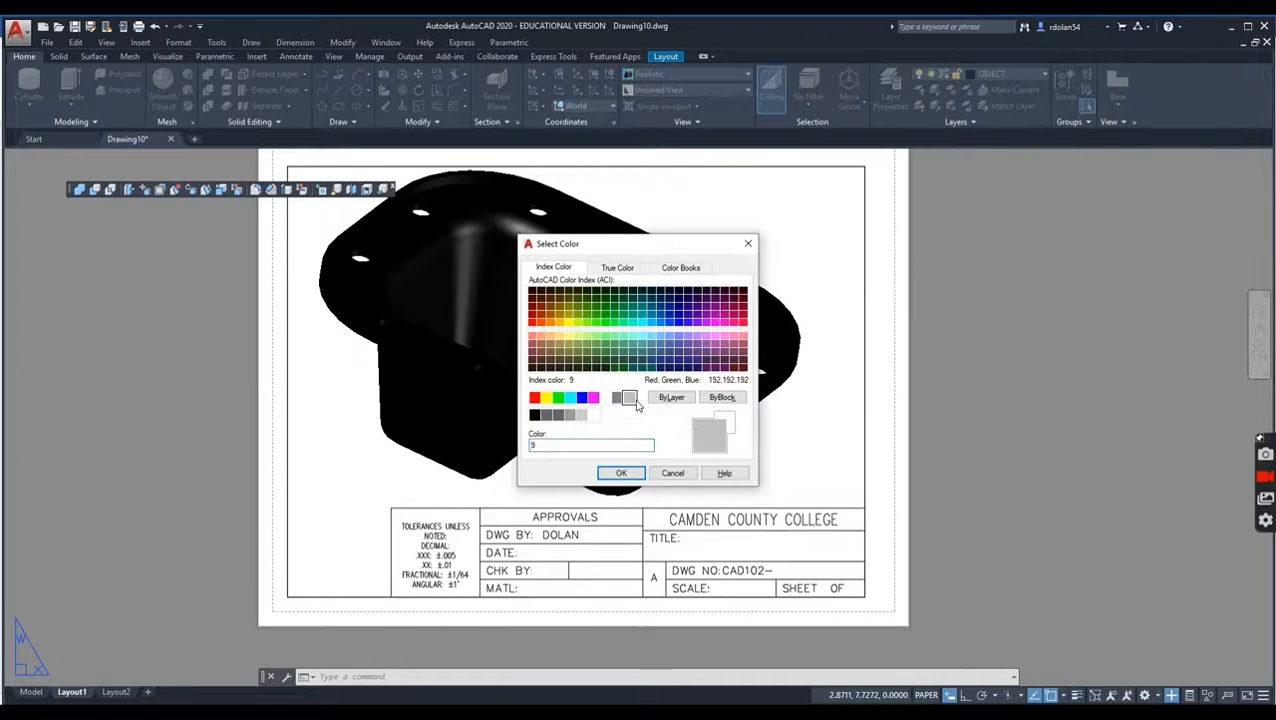
{"action": "left_click", "coordinate": [630, 472]}
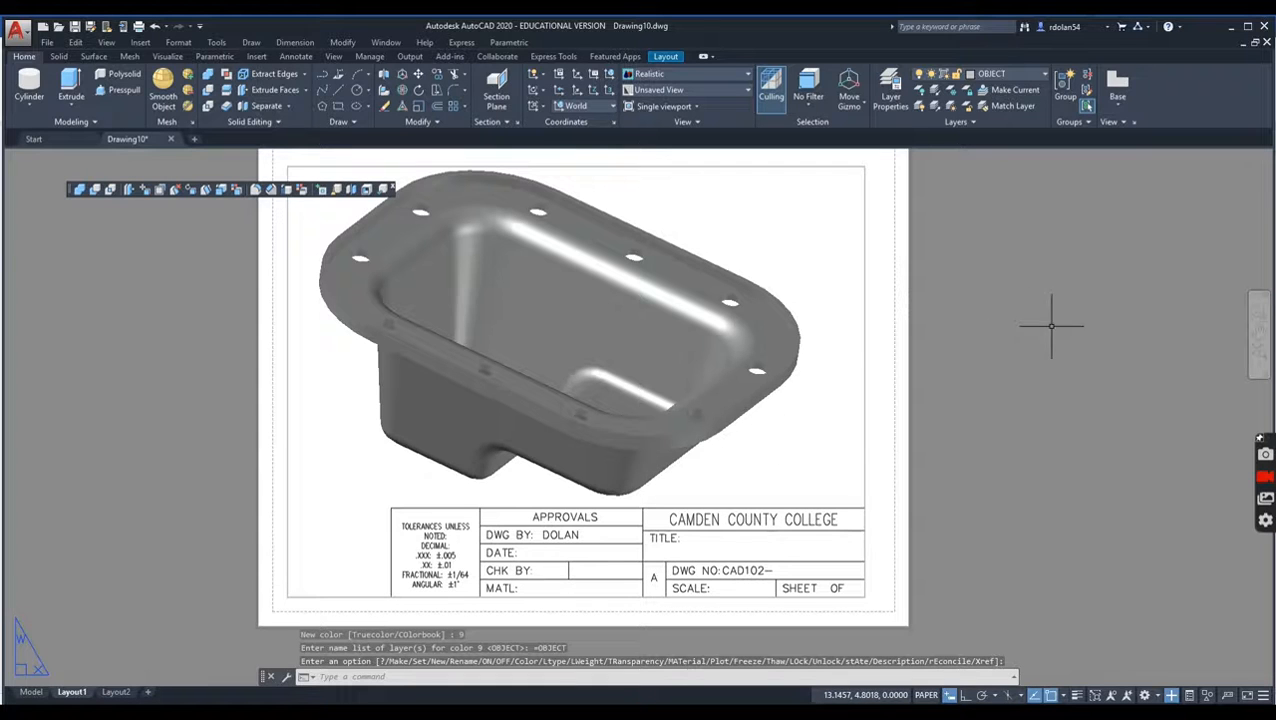